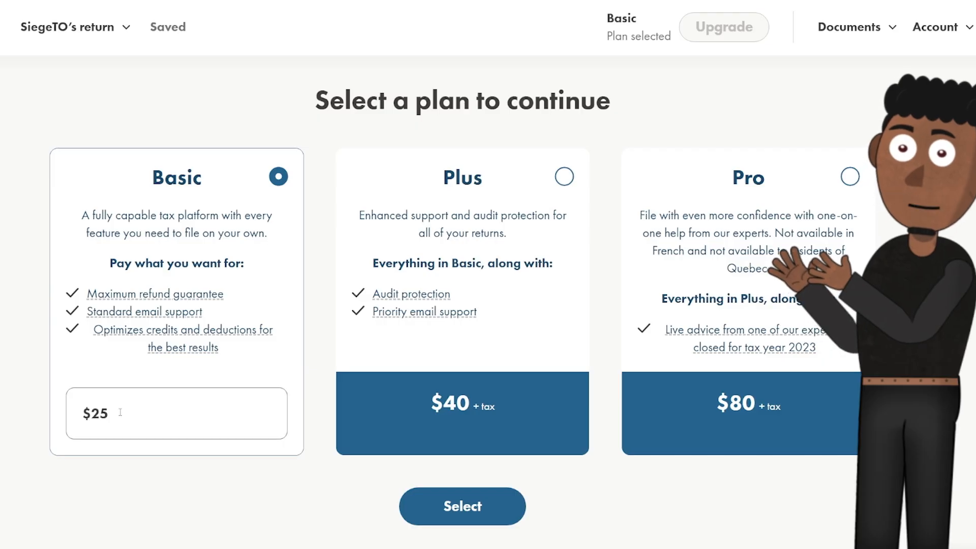
Change the Basic plan price from $25 to $0 and select the Basic plan.
triple_click(120, 412)
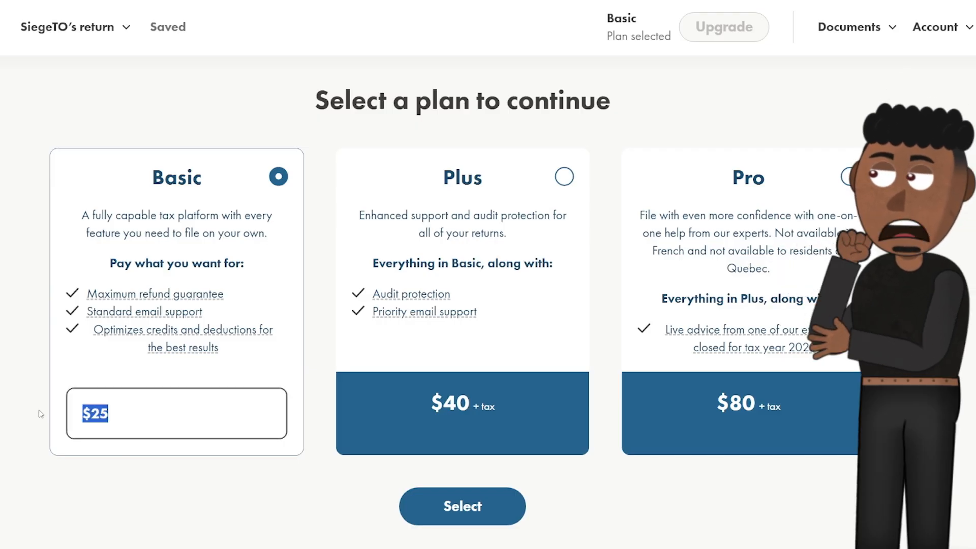
text(0)
scroll(87, 512, down, 2)
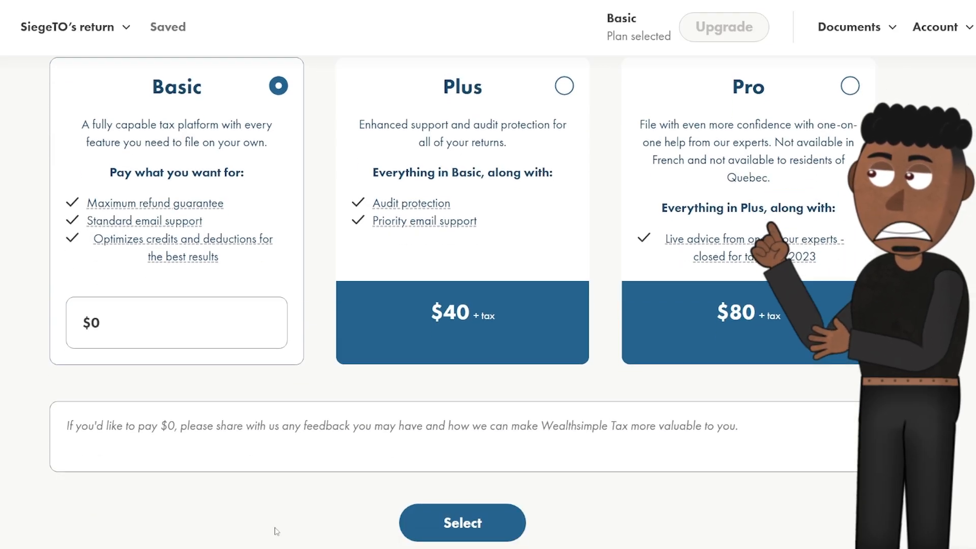
click(450, 524)
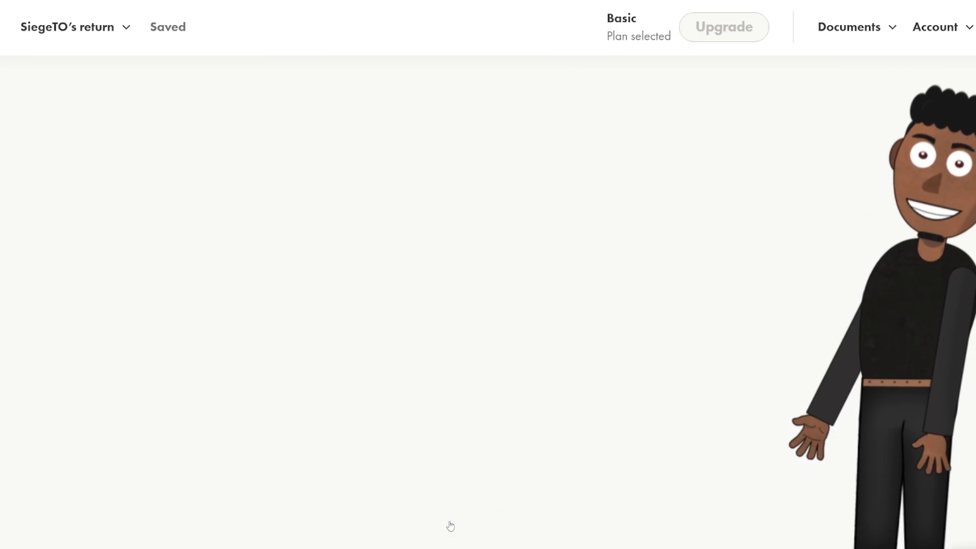
Enter the taxpayer's first and last name and a January 1 birth date.
click(302, 301)
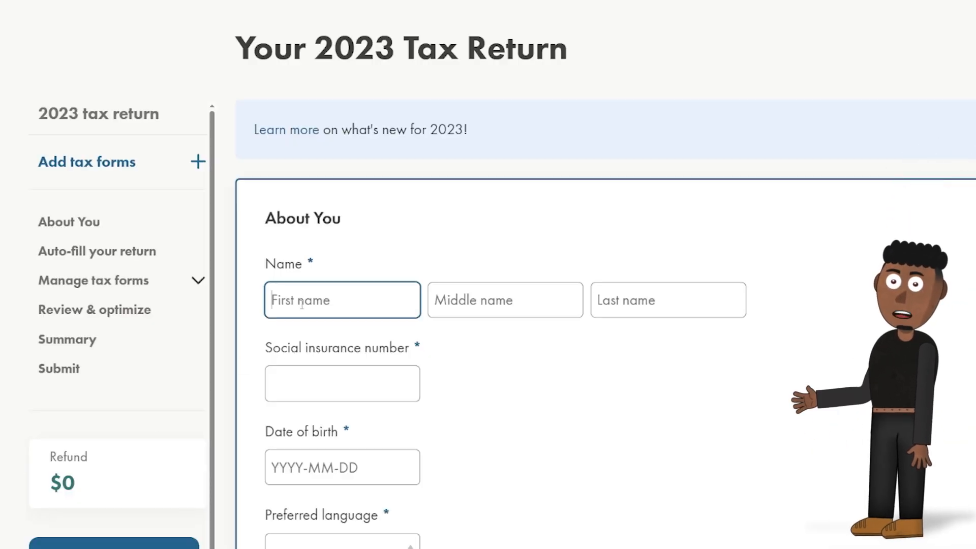
text(Jane)
key(Tab)
key(Tab)
text(Smith)
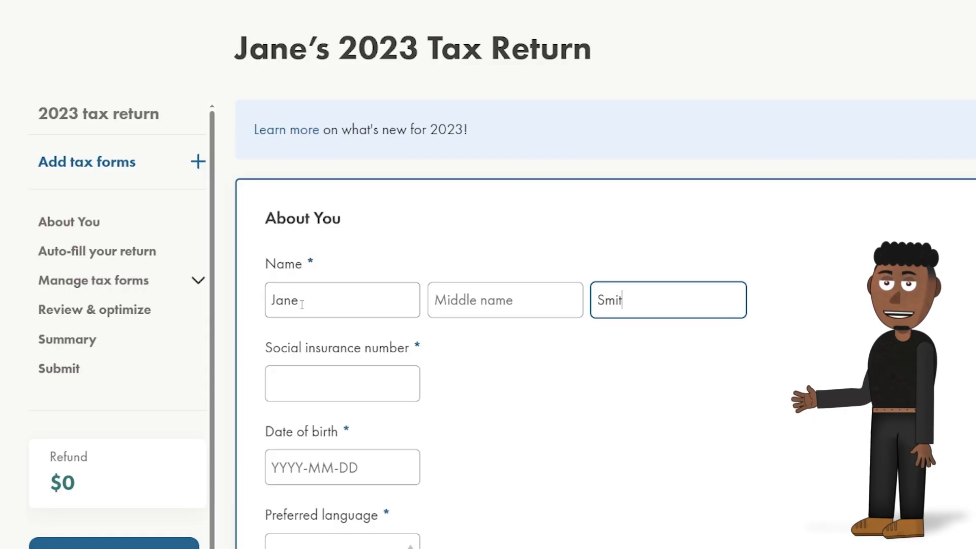
key(Tab)
scroll(302, 305, down, 3)
click(305, 304)
click(301, 397)
click(452, 411)
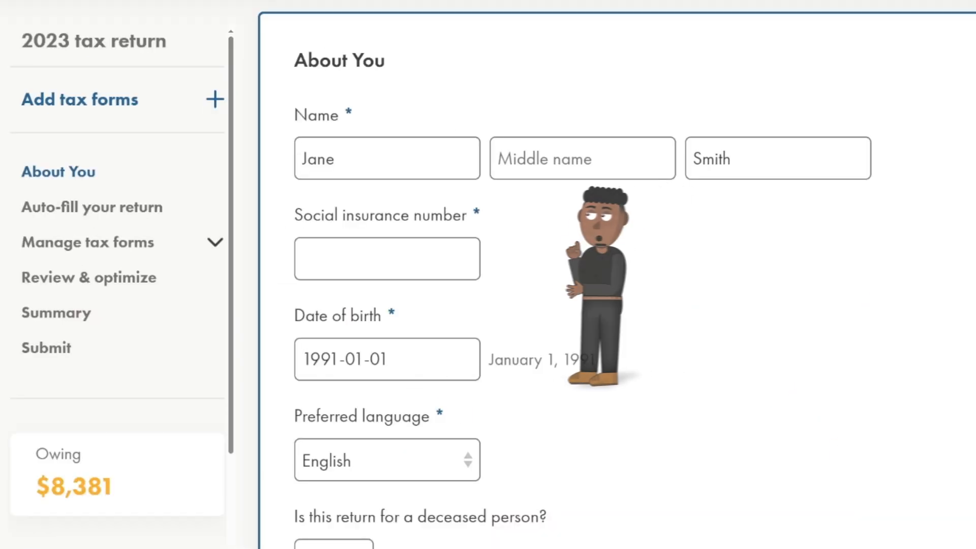
Enter the social insurance number, choose English, and answer No to the deceased-person question.
click(361, 255)
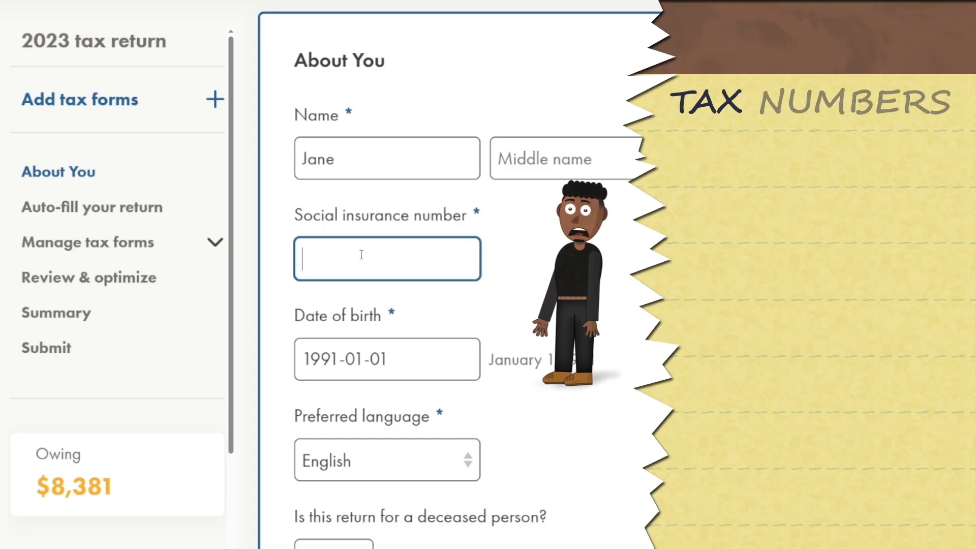
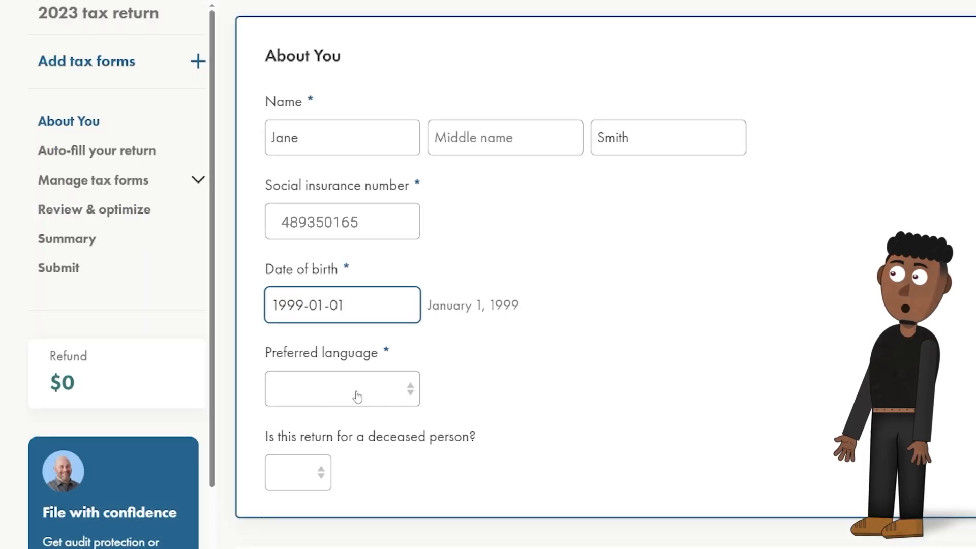
click(356, 394)
click(356, 432)
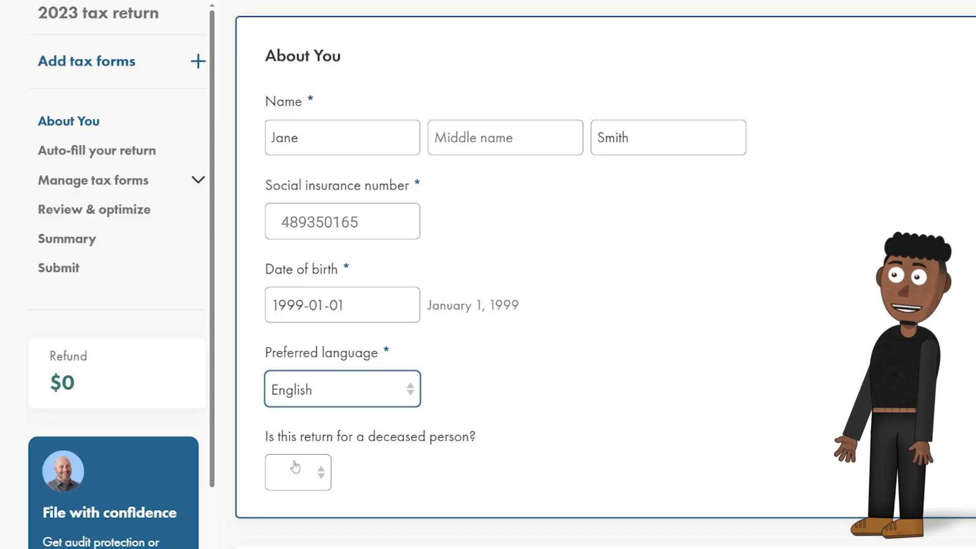
click(299, 473)
click(309, 533)
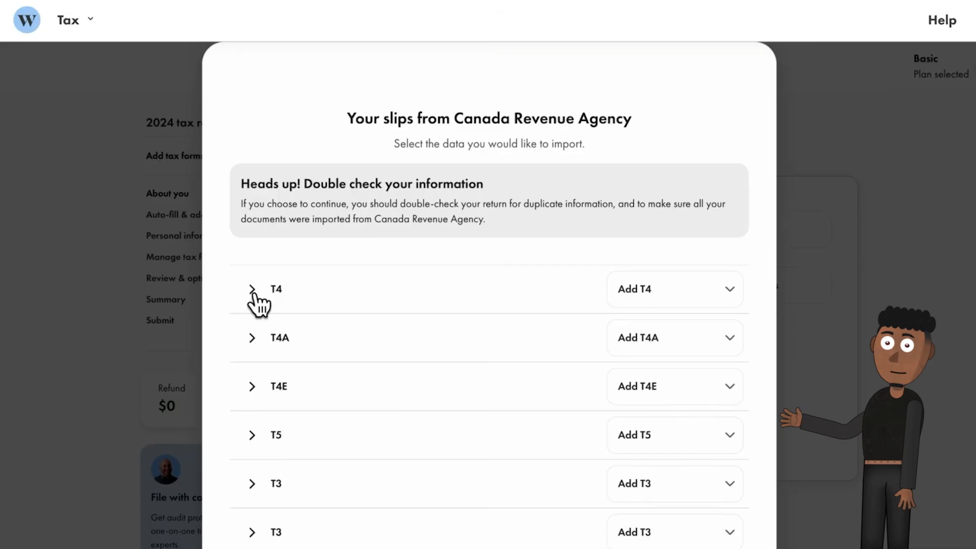
Confirm the CRA request, review the T4 and T4A slips, and import everything except the T4E.
click(252, 290)
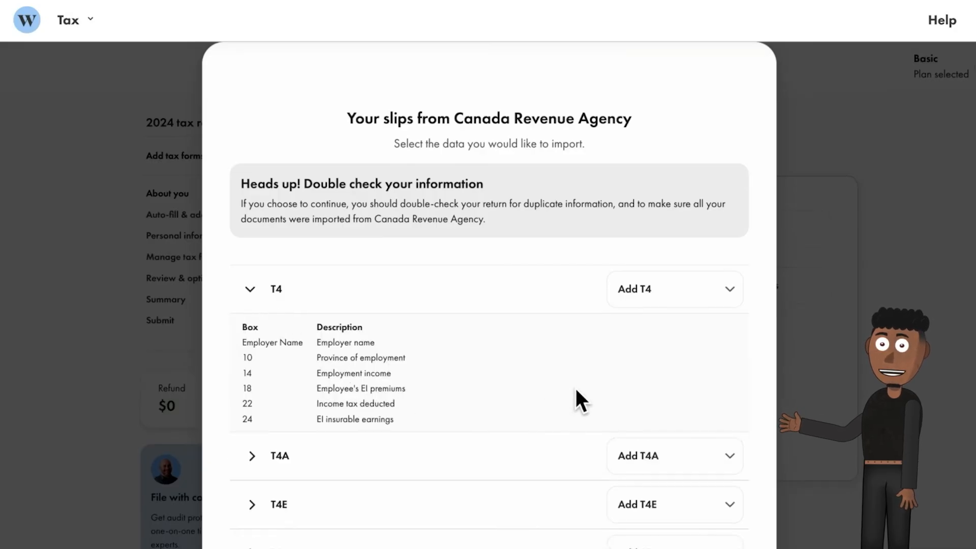
click(256, 295)
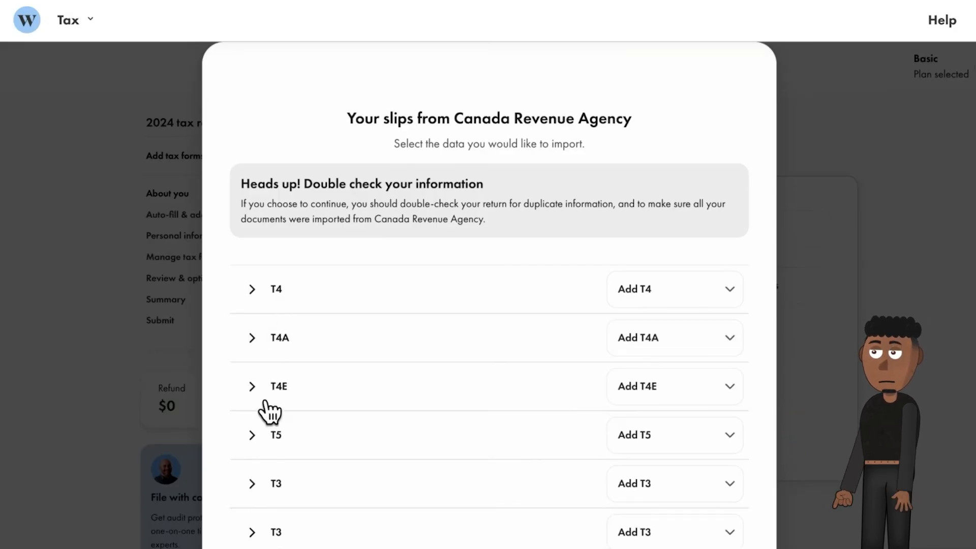
click(258, 338)
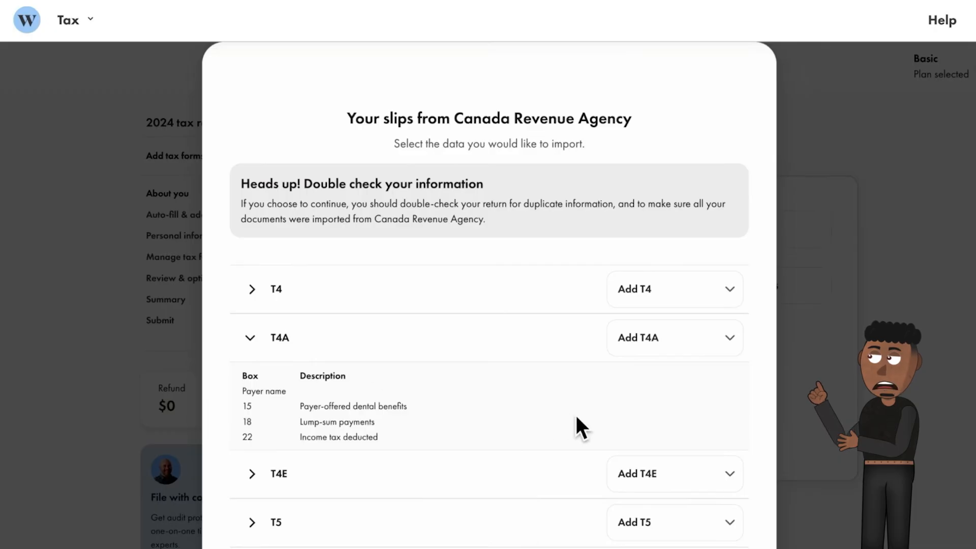
click(251, 339)
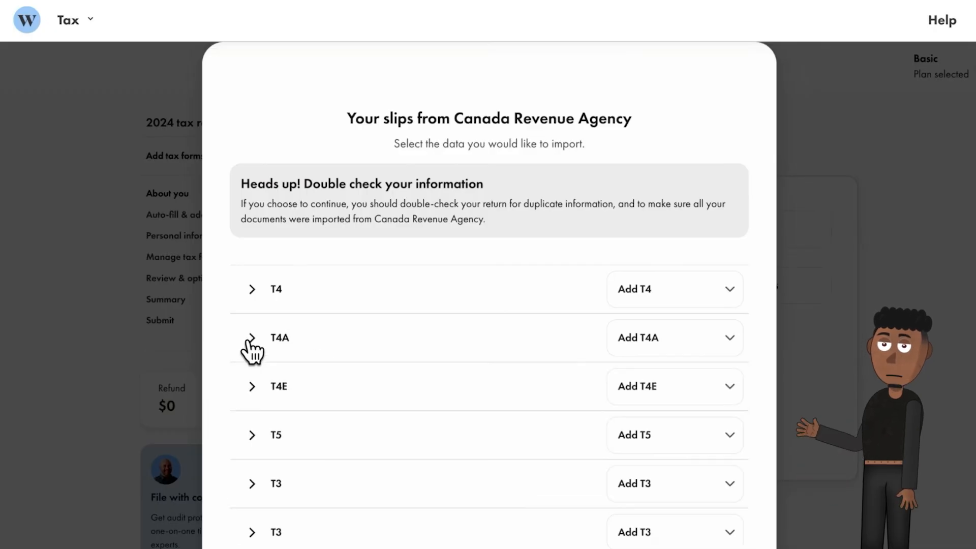
click(636, 390)
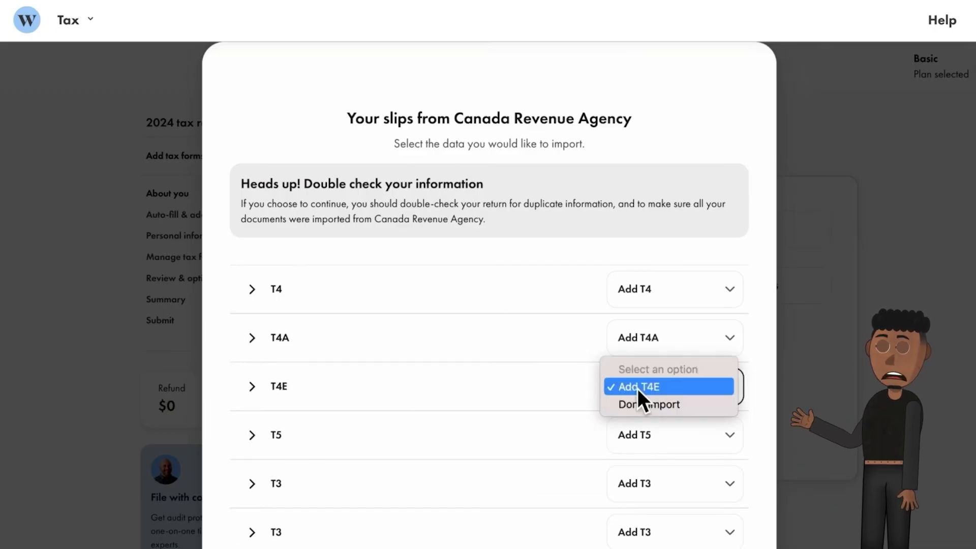
click(666, 404)
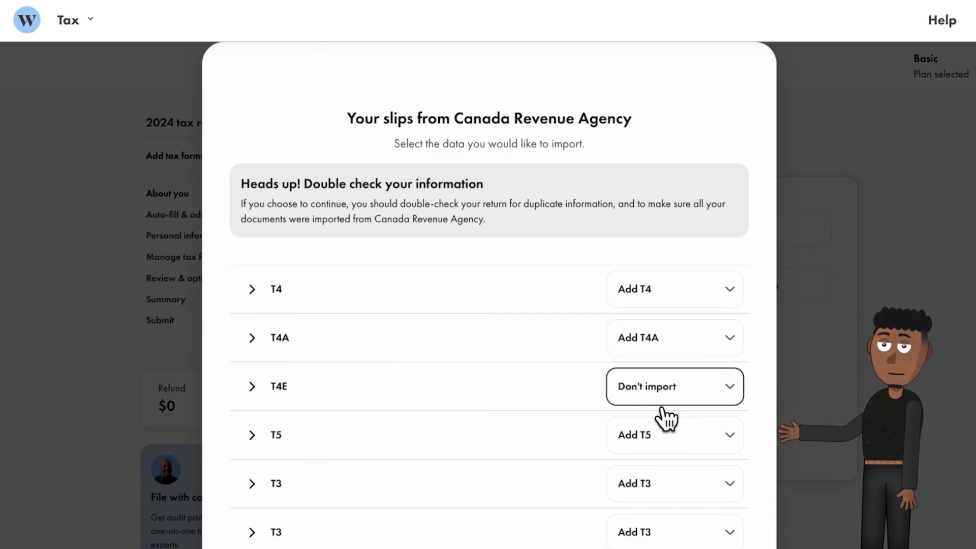
scroll(666, 414, down, 8)
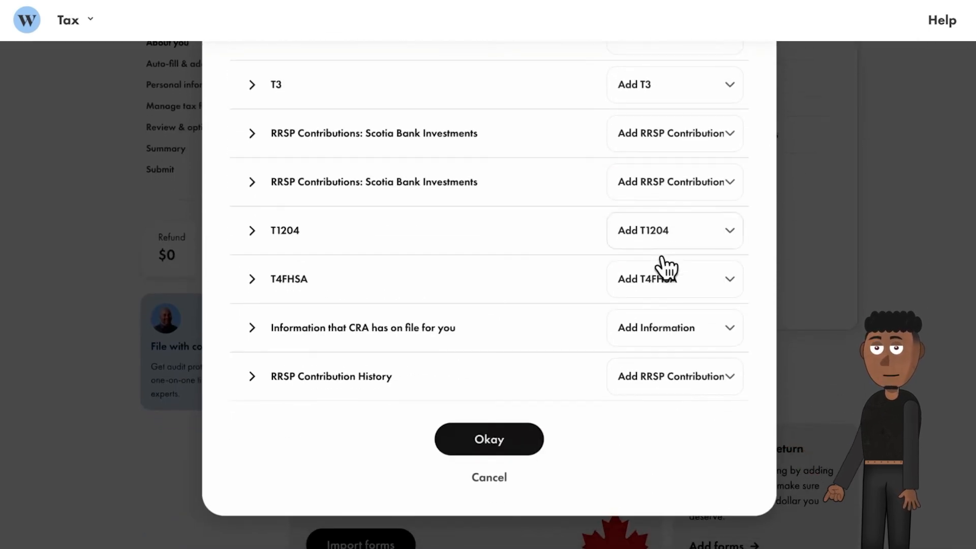
click(504, 441)
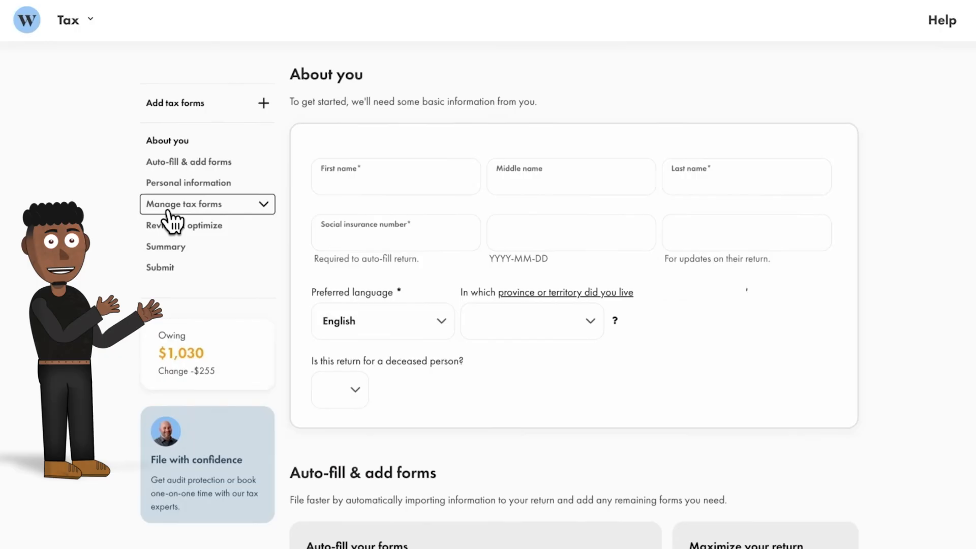
Expand the return's tax forms list and view the imported T4 and T5 slips.
click(169, 212)
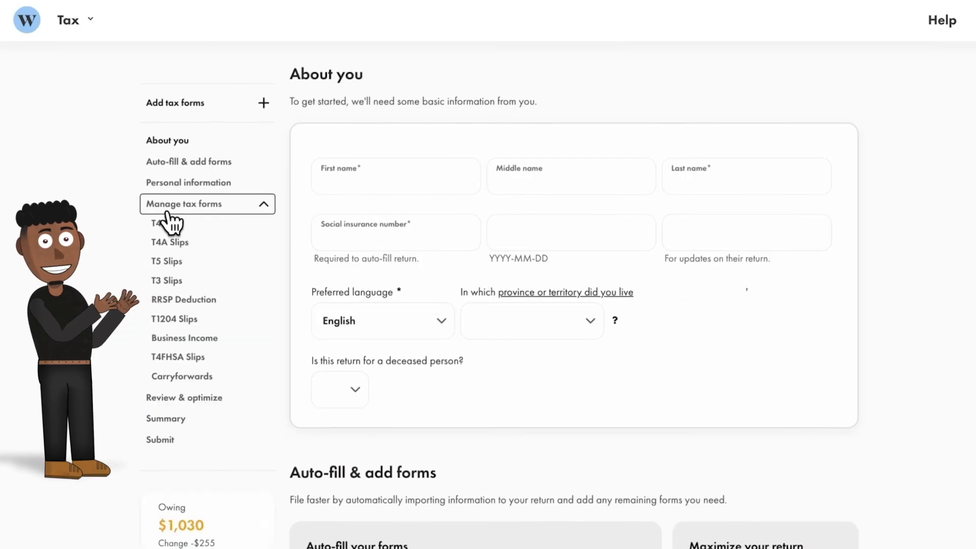
click(172, 224)
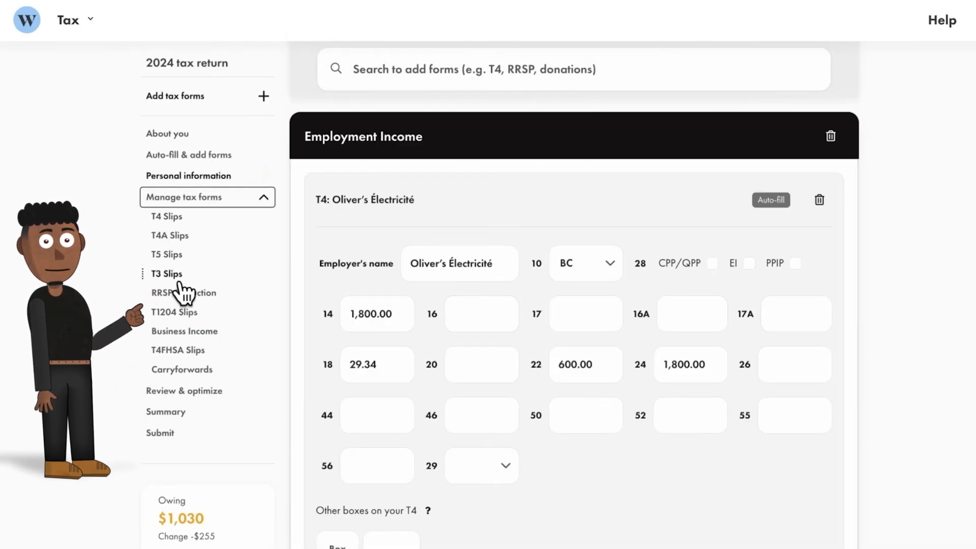
click(168, 254)
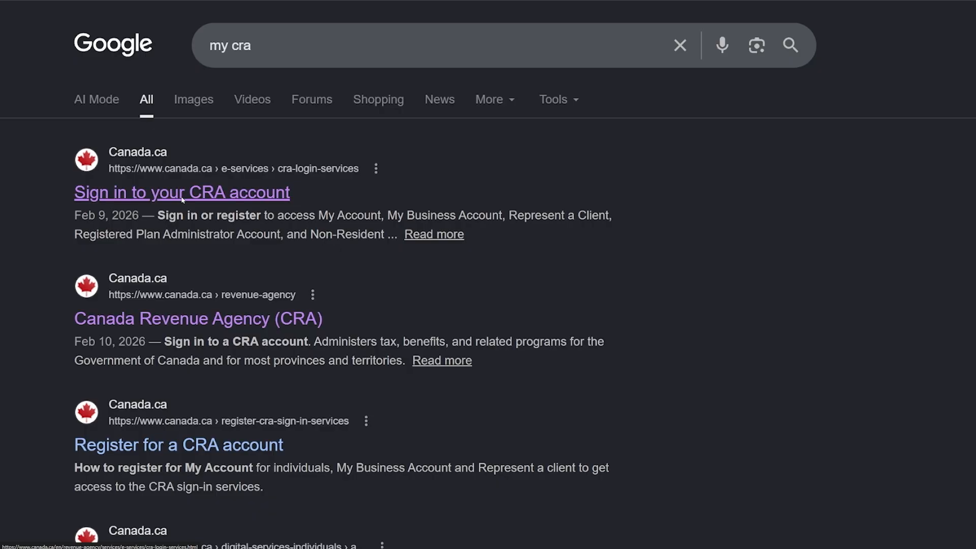
Sign in to CRA My Account, open Tax returns, and select the NETFILE access code.
click(182, 199)
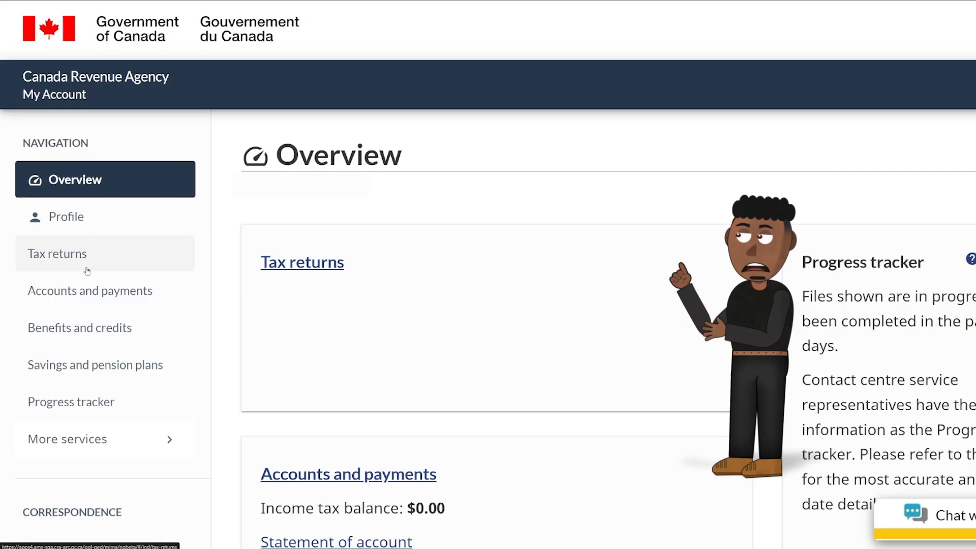
click(88, 269)
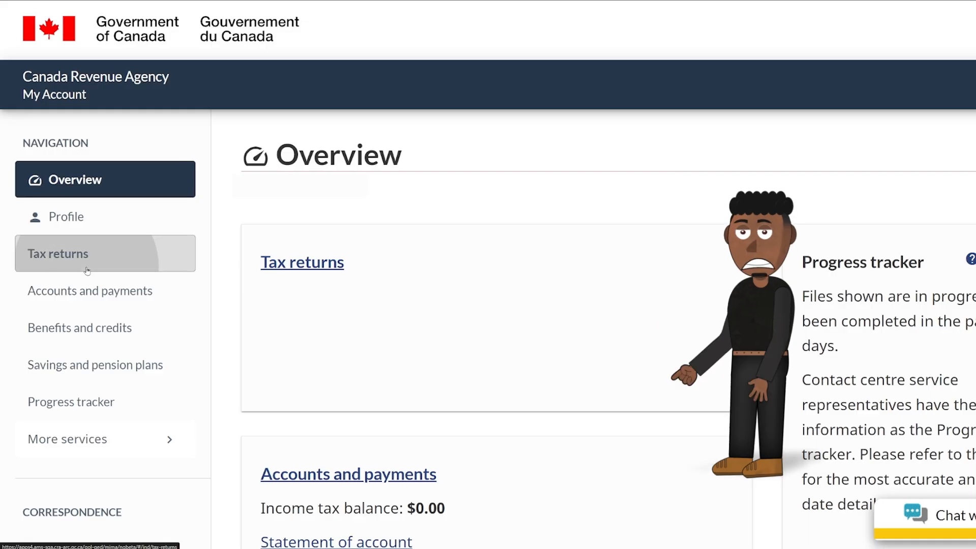
drag(261, 305, 405, 306)
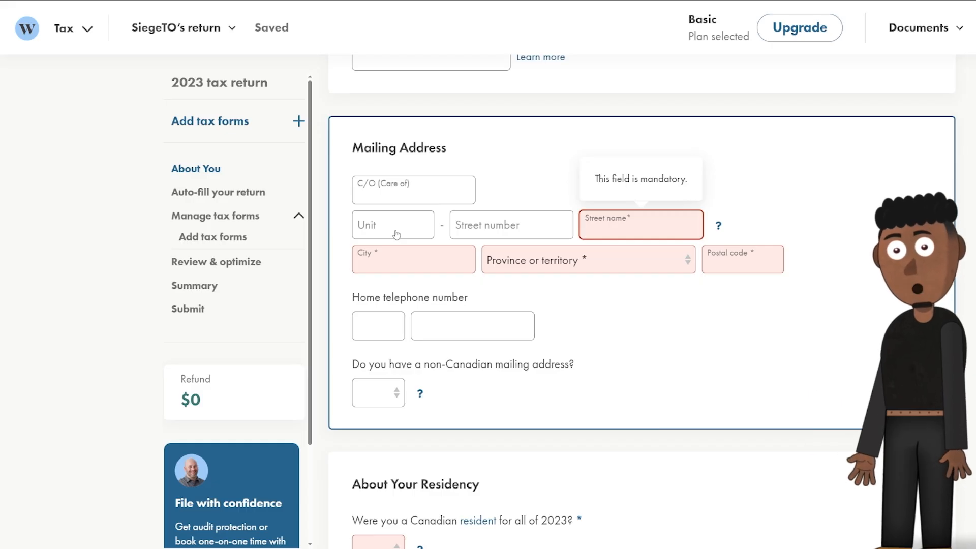
Fill in the mailing address street number and set the marital status to Single.
key(shift+Tab)
text(1)
key(Tab)
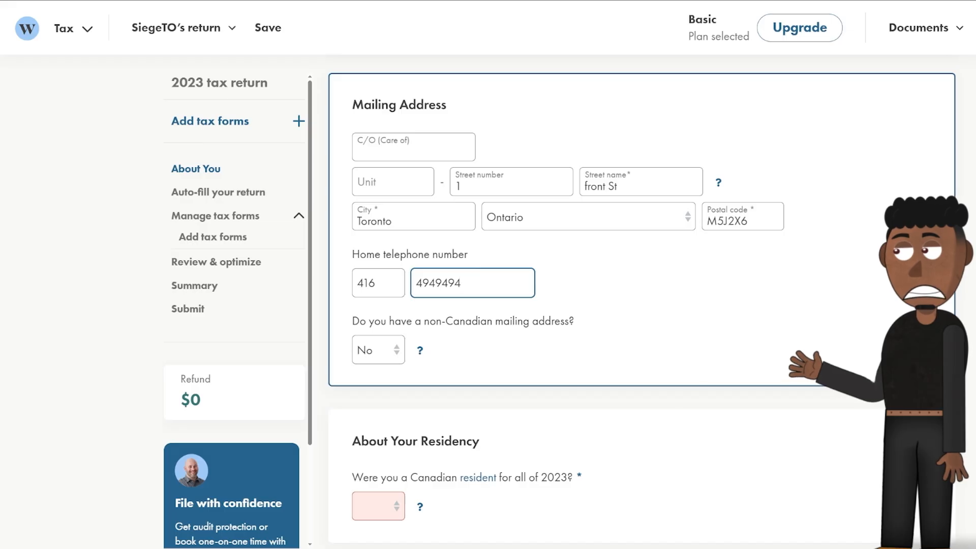
scroll(642, 305, down, 3)
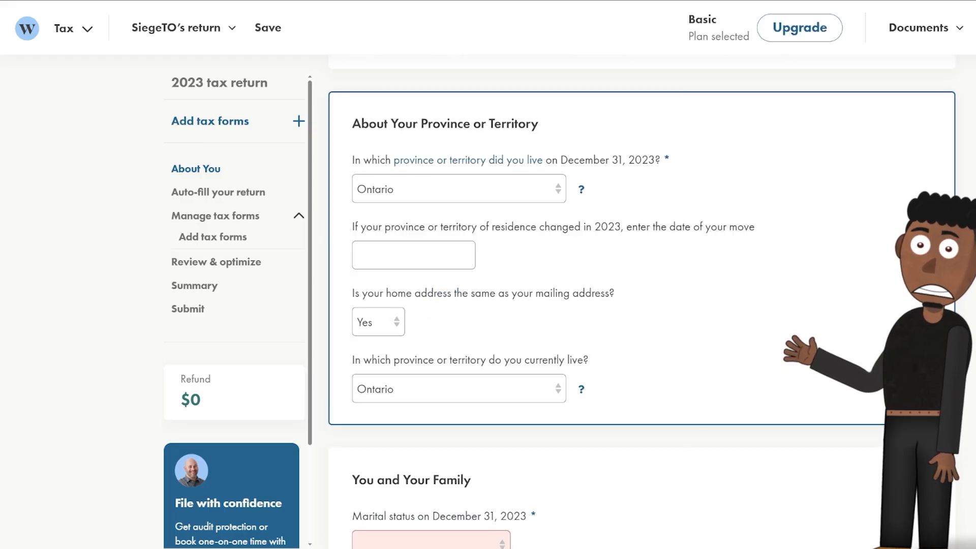
scroll(381, 285, down, 5)
click(381, 285)
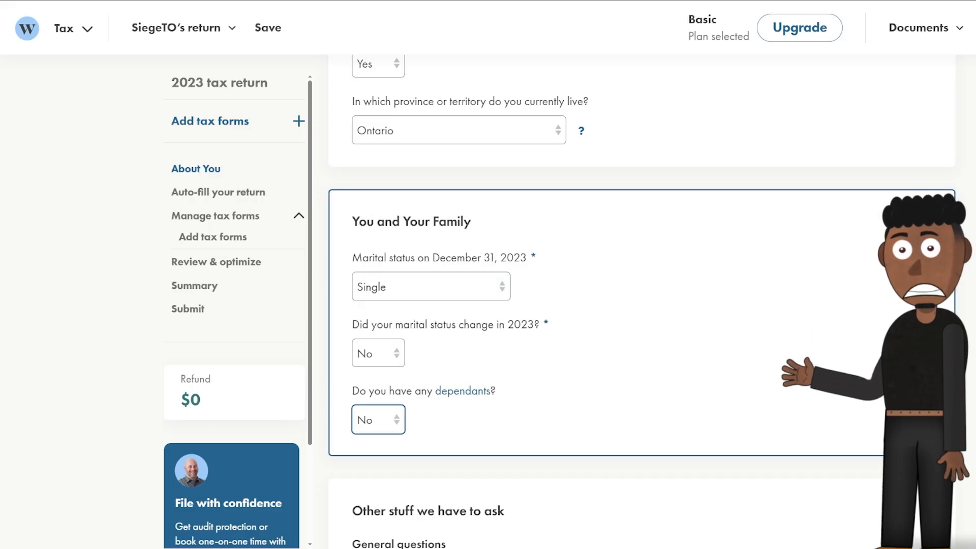
Answer No to the foreign property, principal residence, property flip, FHSA and prison questions.
scroll(379, 417, down, 8)
scroll(378, 432, down, 8)
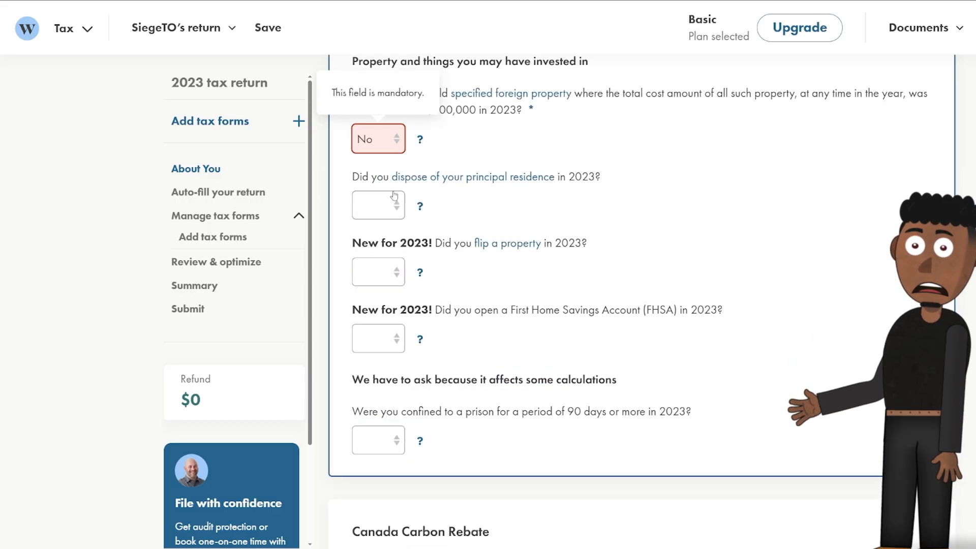
click(393, 203)
click(374, 256)
click(379, 272)
click(374, 321)
click(378, 339)
click(378, 388)
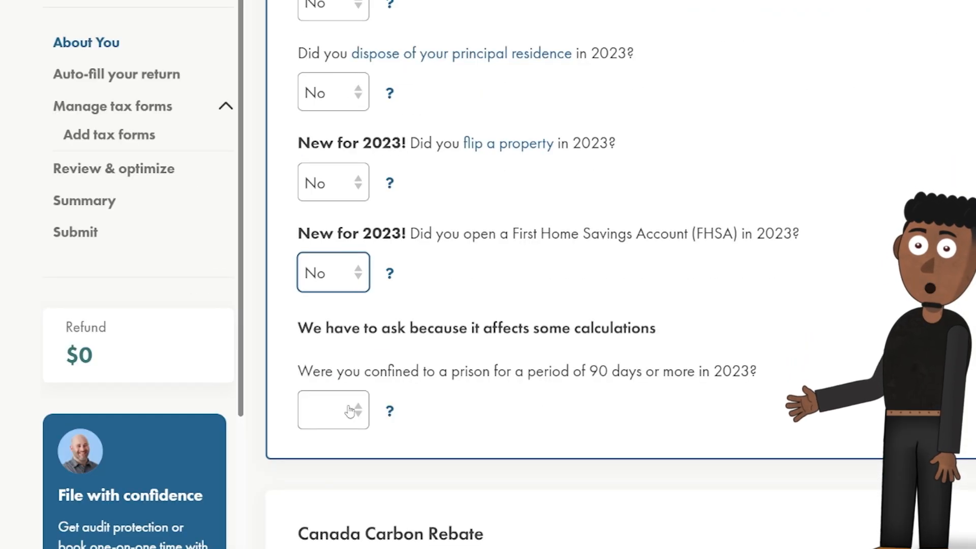
click(350, 410)
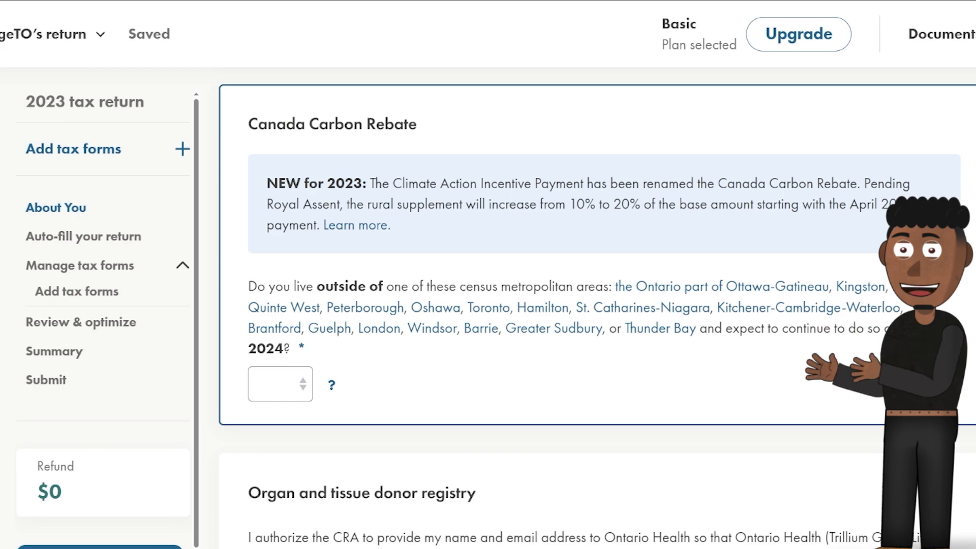
Answer No on the carbon rebate question, consent to organ donor contact sharing, and apply for the Ontario Trillium Benefit.
click(258, 389)
click(270, 448)
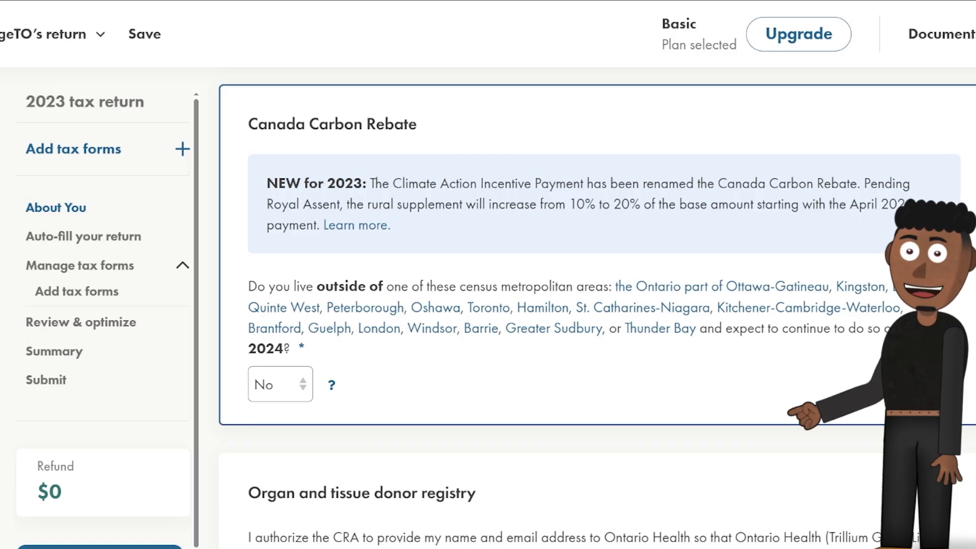
scroll(287, 356, down, 7)
click(288, 351)
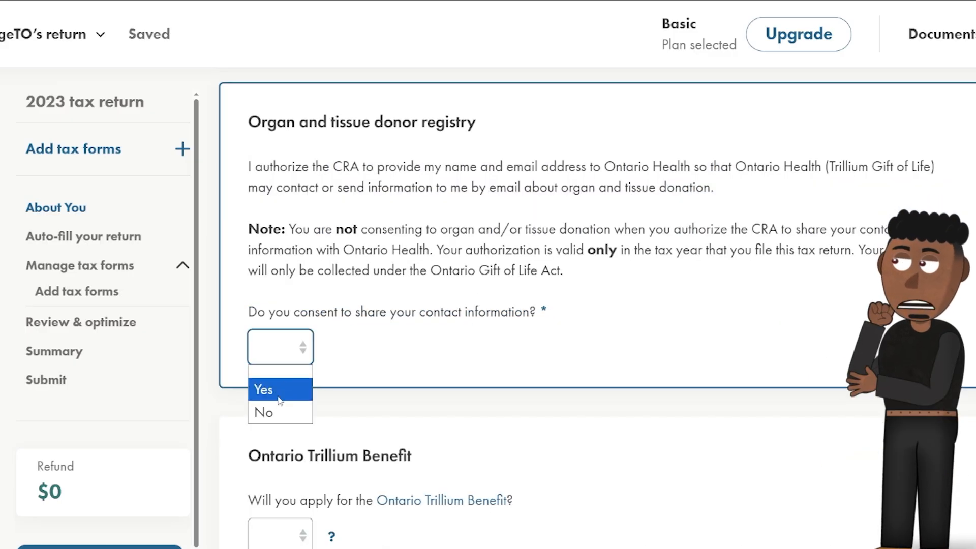
click(263, 390)
scroll(442, 327, down, 6)
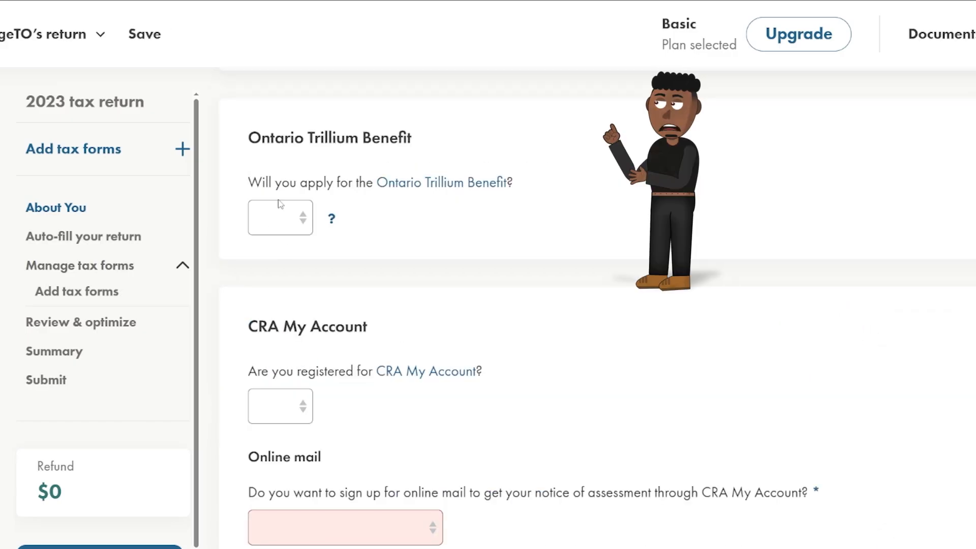
click(278, 218)
click(265, 259)
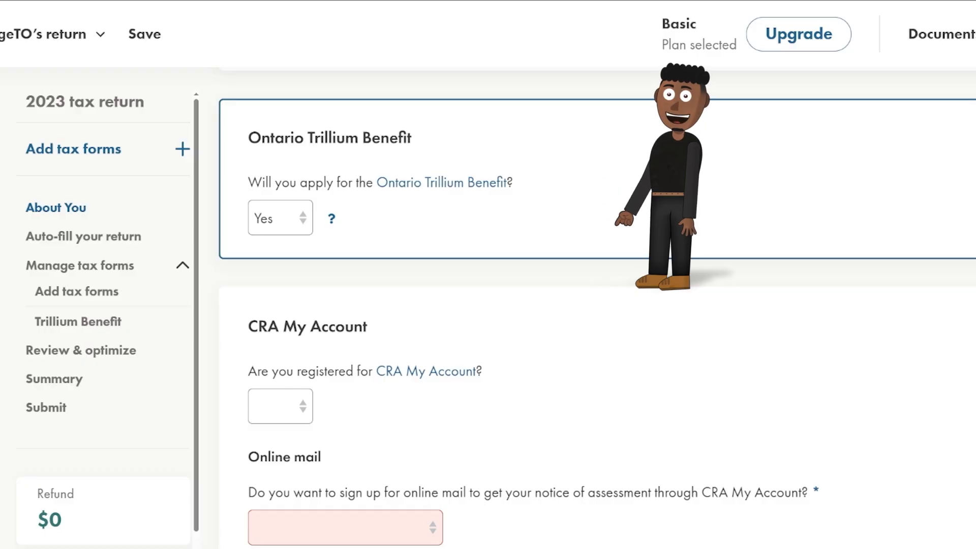
Answer Yes to CRA My Account registration, sign up for online mail, and accept its terms.
click(314, 409)
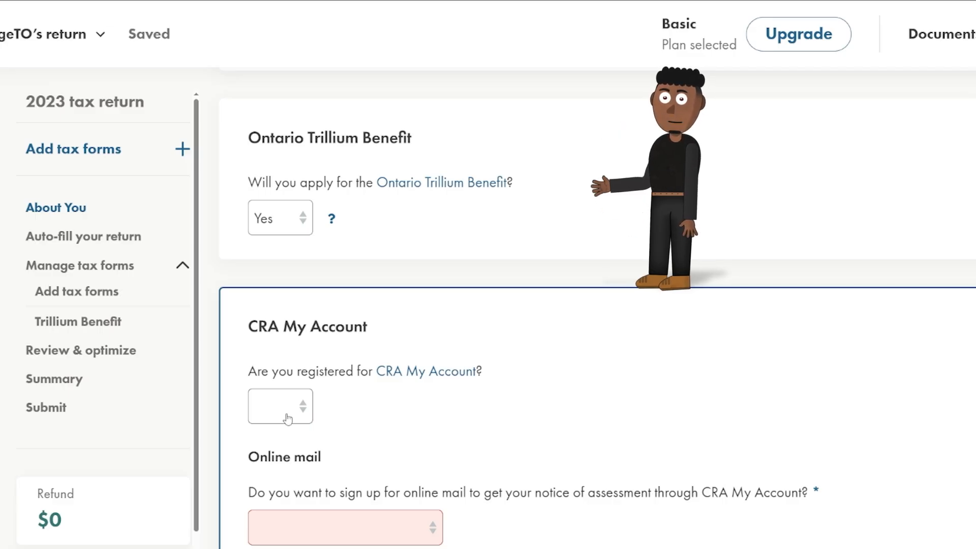
click(288, 418)
click(270, 448)
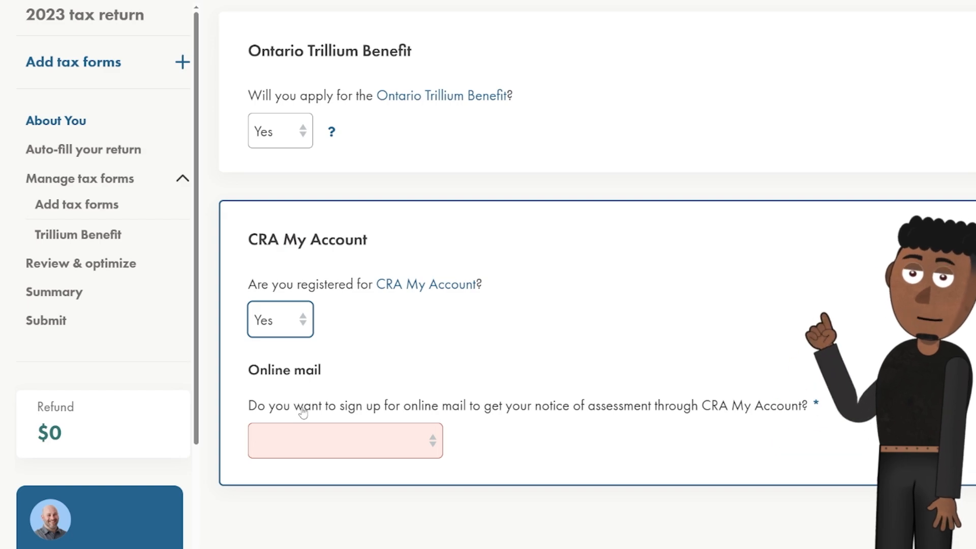
click(304, 437)
click(305, 482)
scroll(484, 324, down, 3)
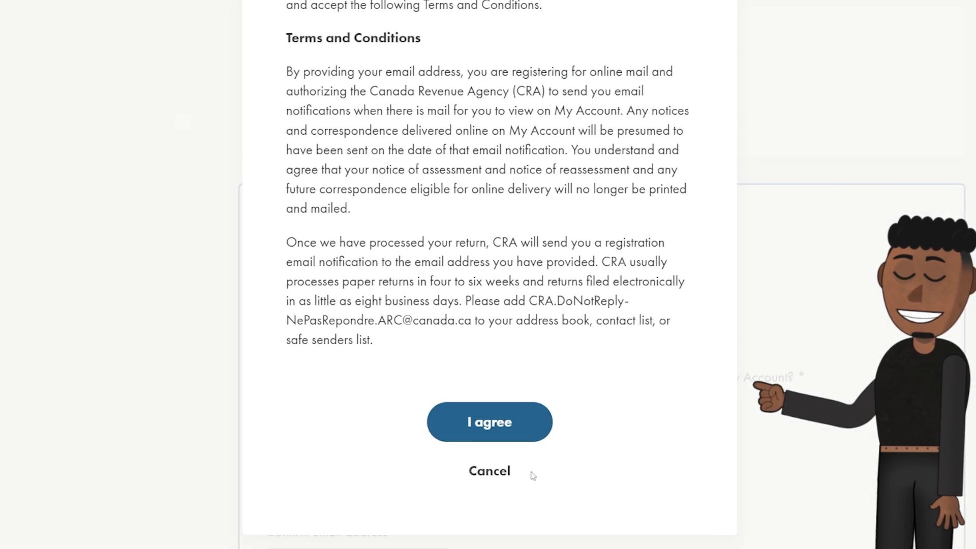
click(518, 423)
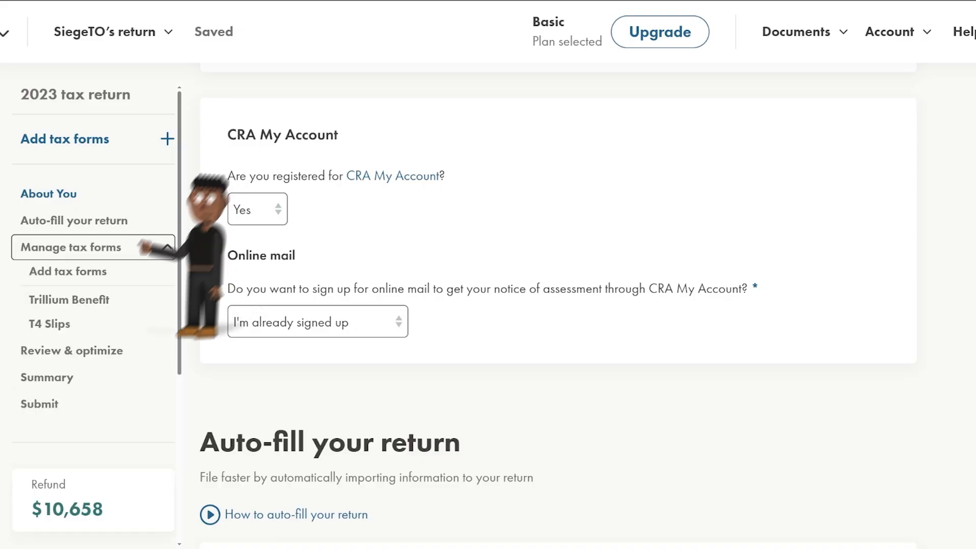
Check the T4 slip, then go to Add tax forms from the Manage tax forms list.
click(76, 331)
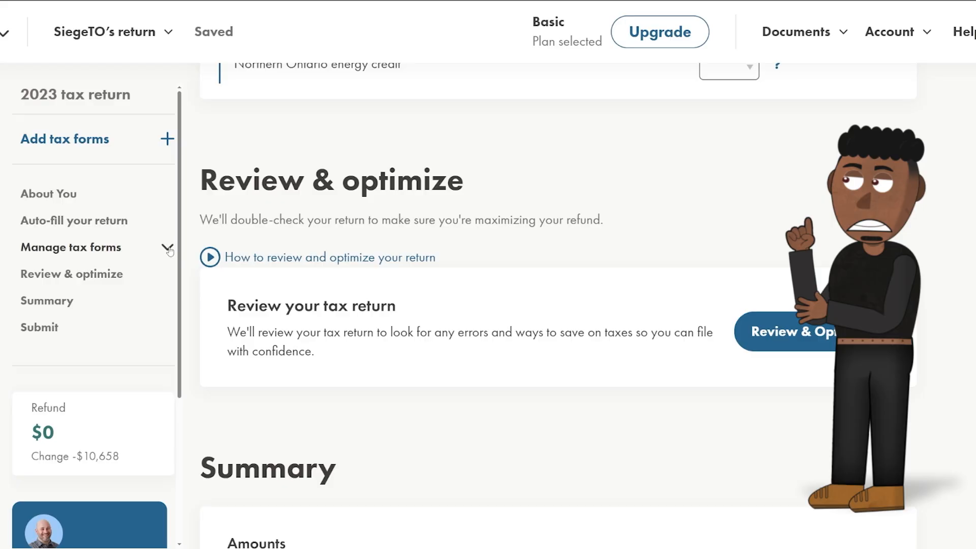
click(168, 248)
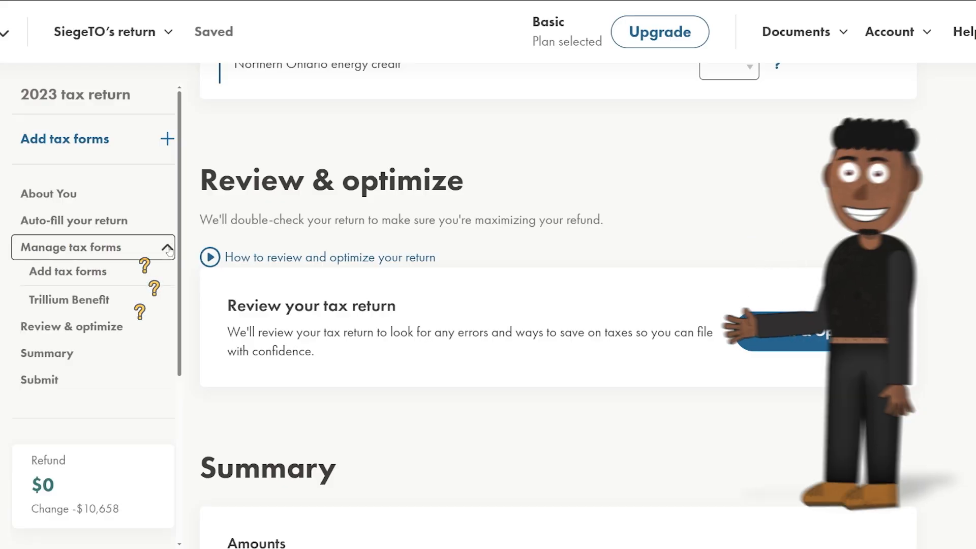
click(167, 248)
click(167, 248)
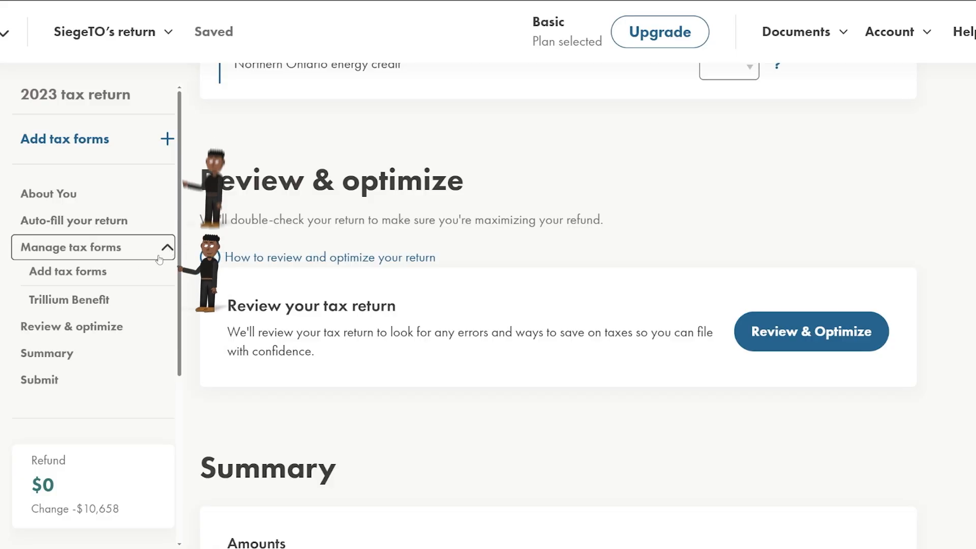
click(91, 273)
Add an ON Employment Income T4 with box 14 22,065.54, box 16 1,162.63, box 22 425.21.
text(T4)
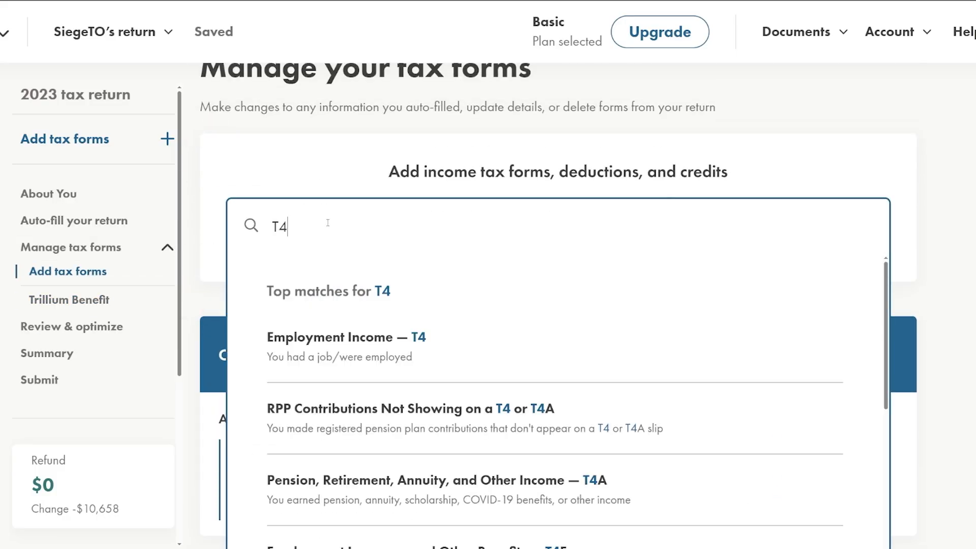
click(377, 344)
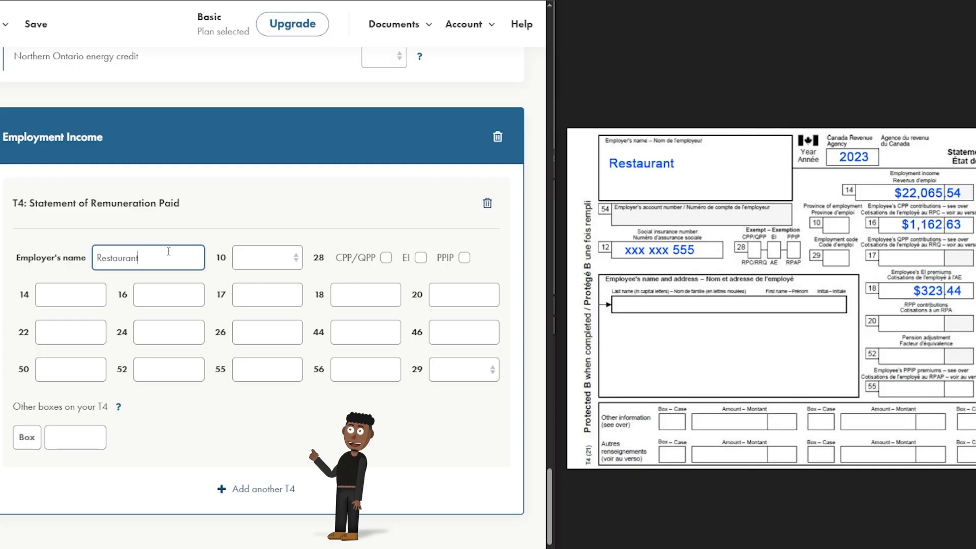
click(267, 258)
click(267, 431)
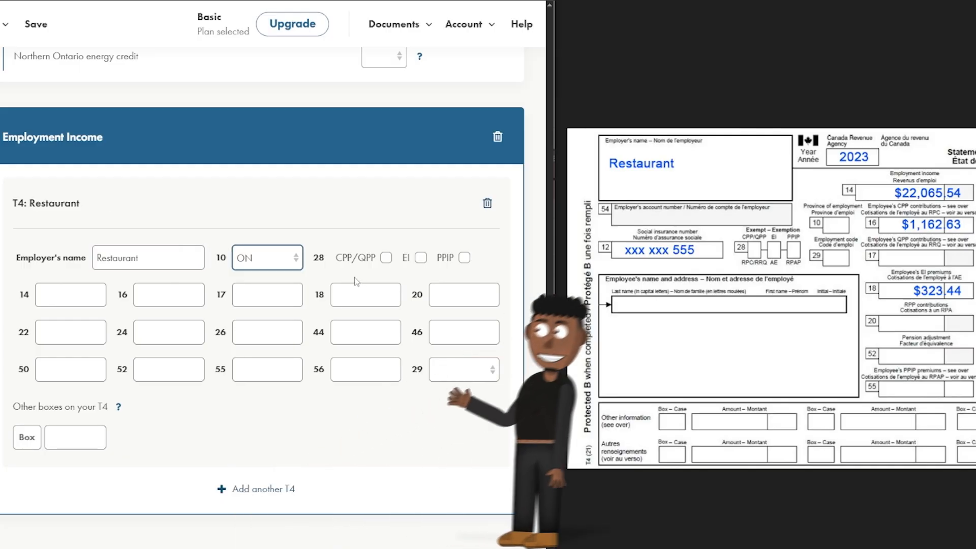
click(87, 292)
text(22,065.54)
click(151, 290)
text(1,162.63)
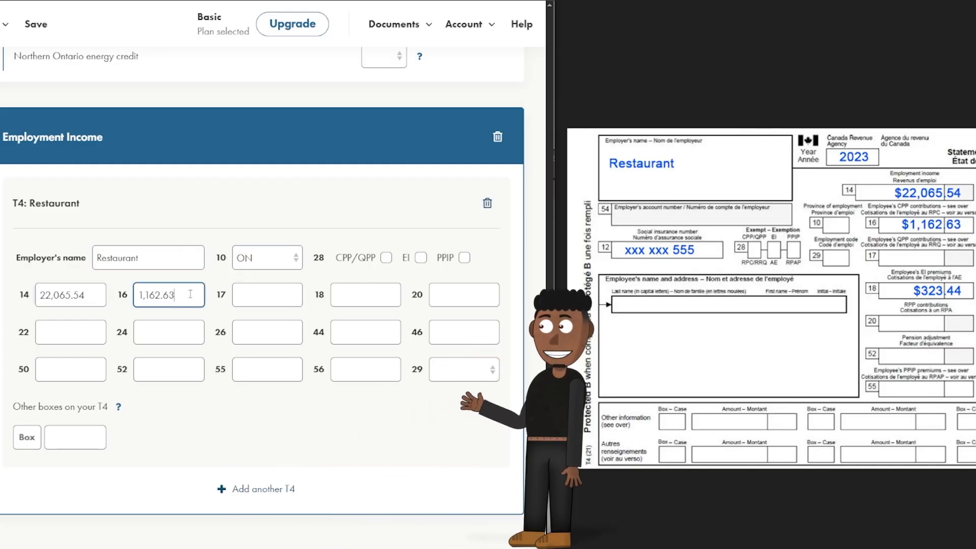
click(76, 335)
text(425.21)
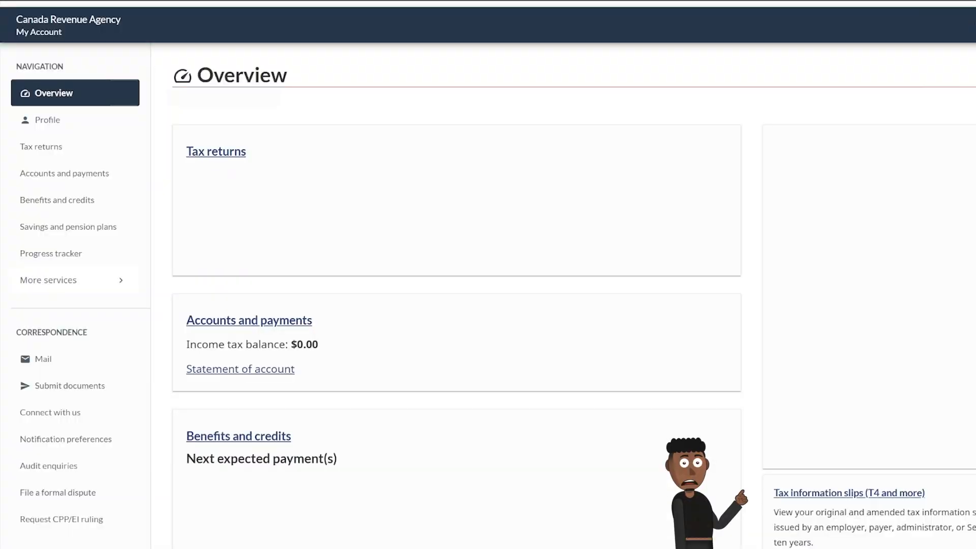
Open CRA's Tax information slips page and its slip type list, then expand the return's forms list.
click(746, 464)
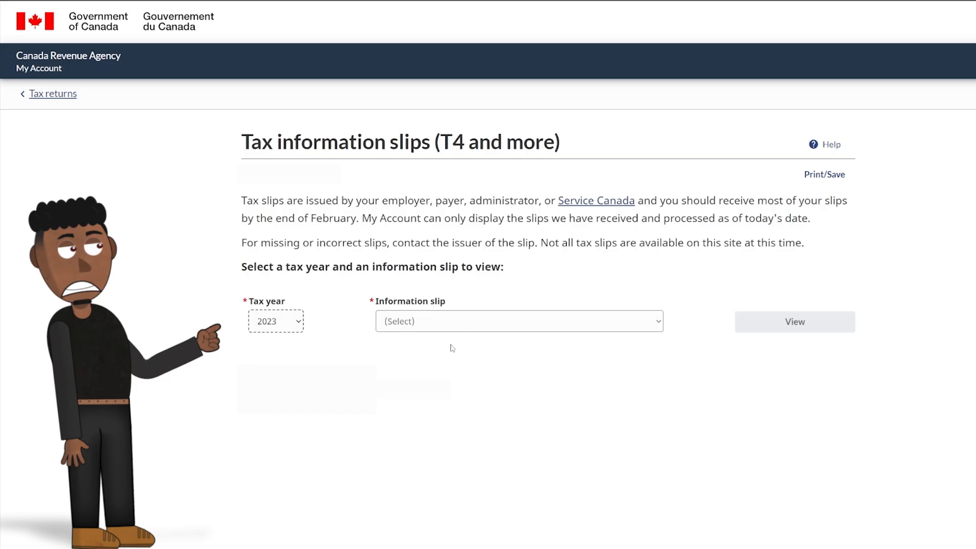
click(480, 328)
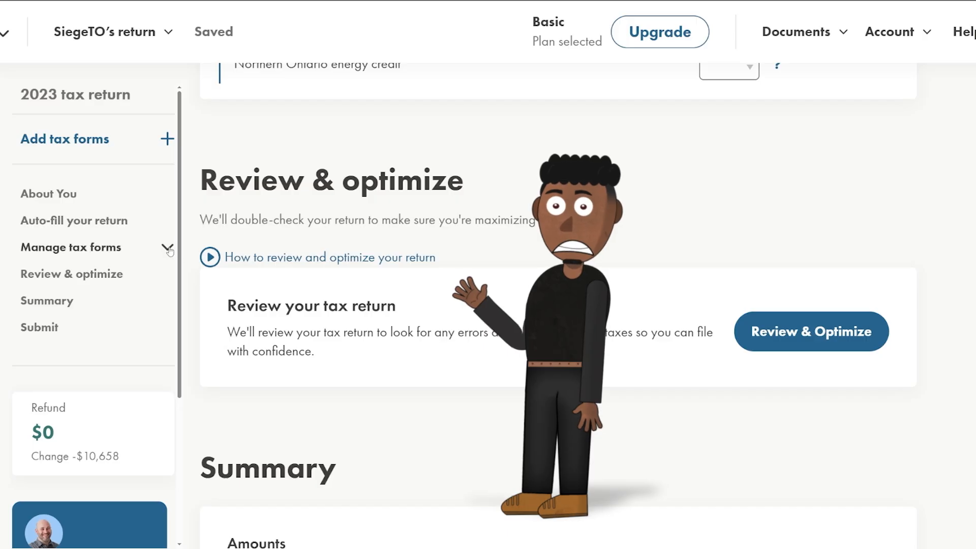
click(168, 249)
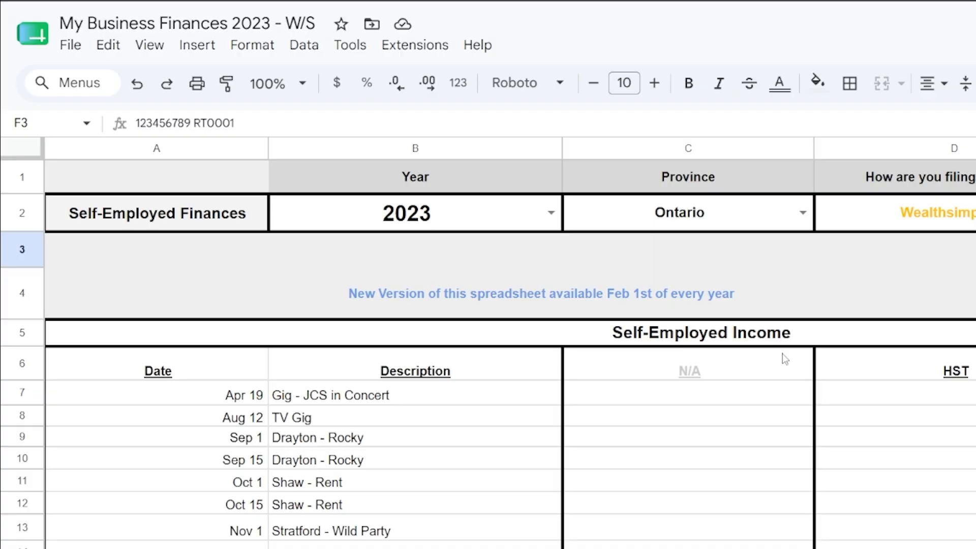
Follow the T4 link to Employed Income and select the continued Restaurant row 130.
scroll(785, 360, right, 5)
scroll(786, 360, down, 15)
mouse_move(757, 455)
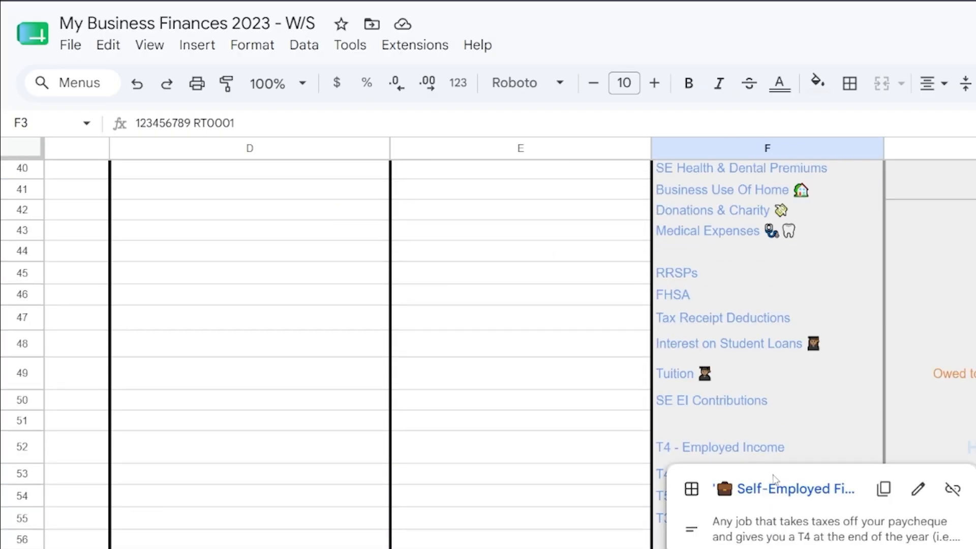
click(778, 488)
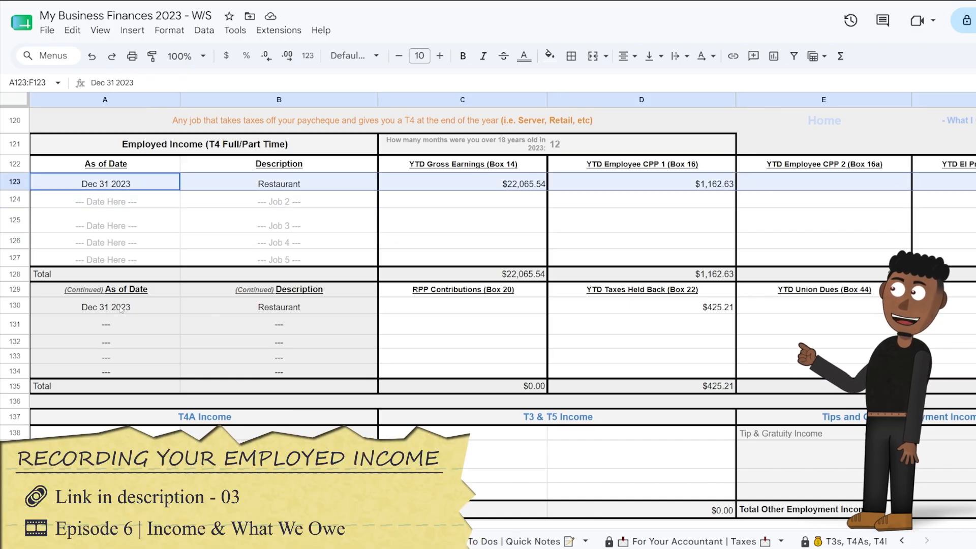
drag(106, 307, 722, 307)
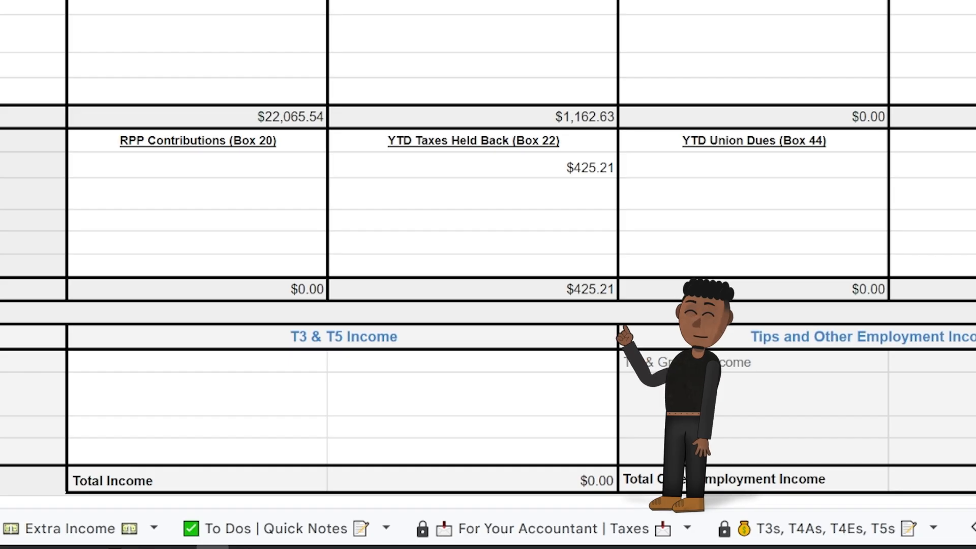
On the For Your Accountant | Taxes sheet, jump to the Employment Income section.
click(577, 532)
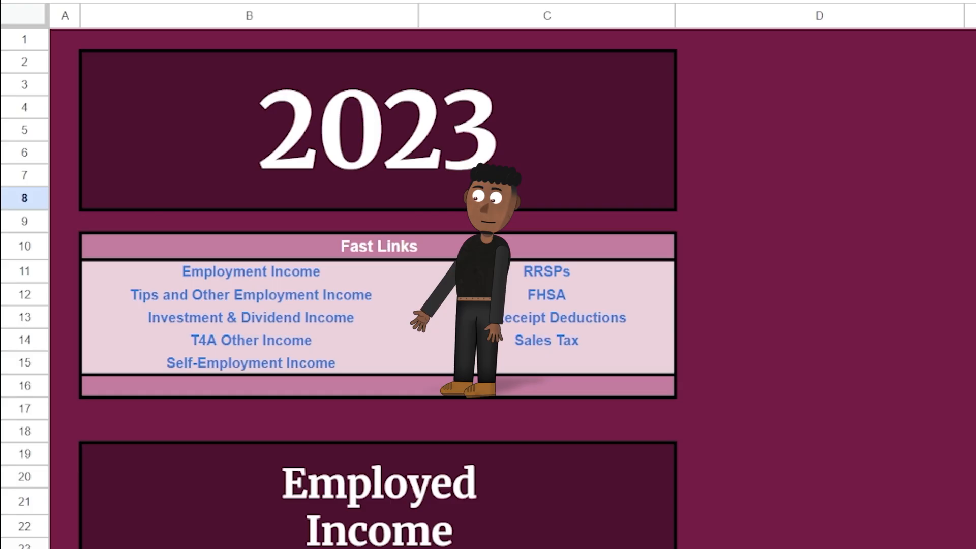
mouse_move(286, 278)
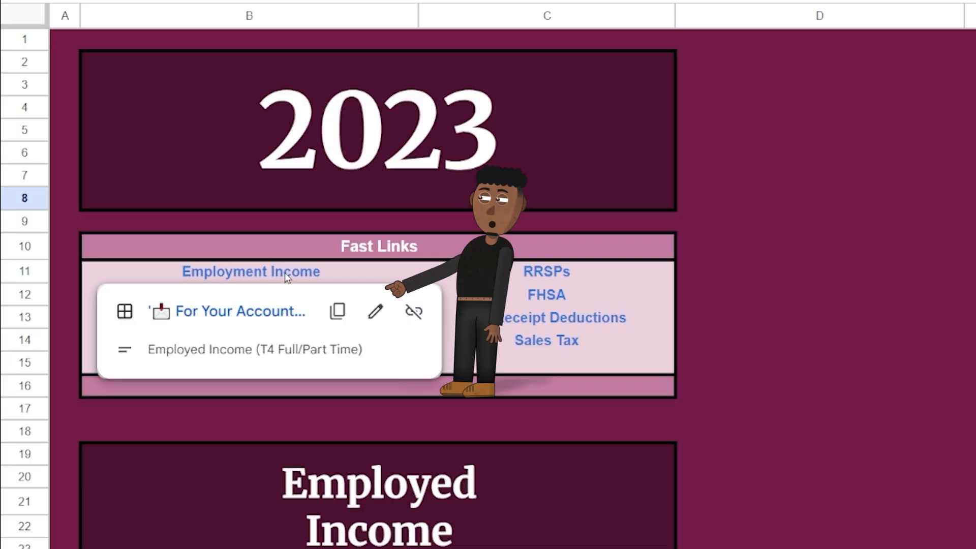
click(264, 311)
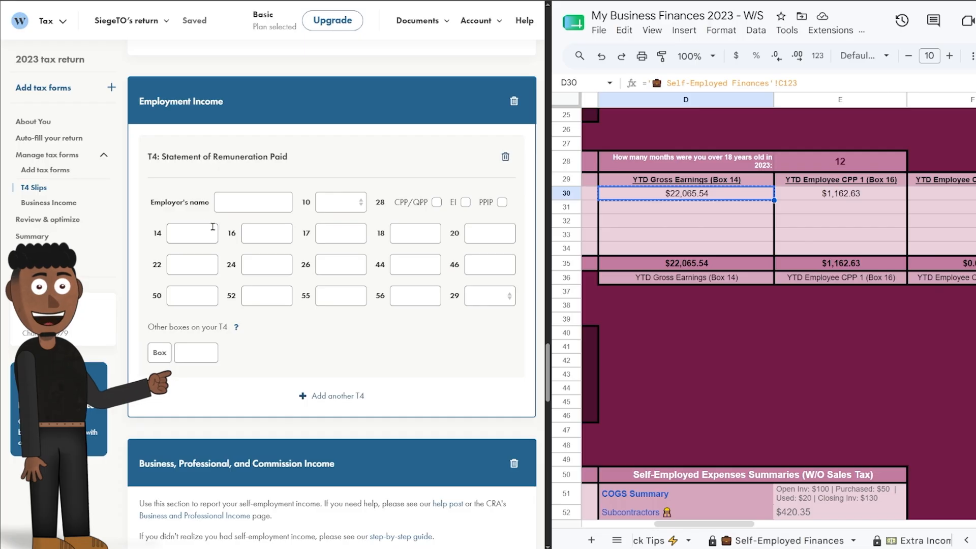
click(246, 202)
Name the T4 employer 'Restaurant' and paste 22,065.54 into box 14 and 1,162.63 into box 16.
text(Restaurant)
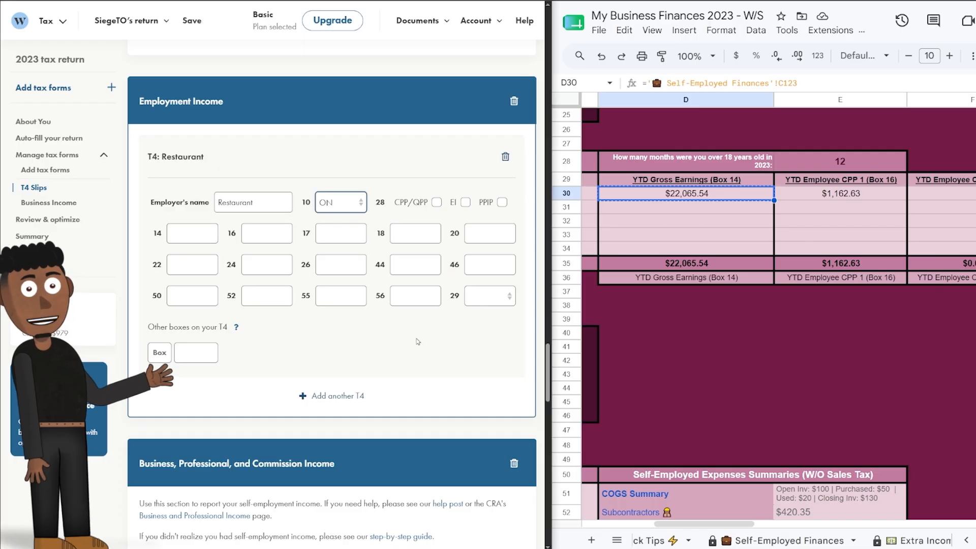
click(192, 234)
text(22,065.54)
click(841, 194)
key(ctrl+c)
click(267, 233)
key(ctrl+v)
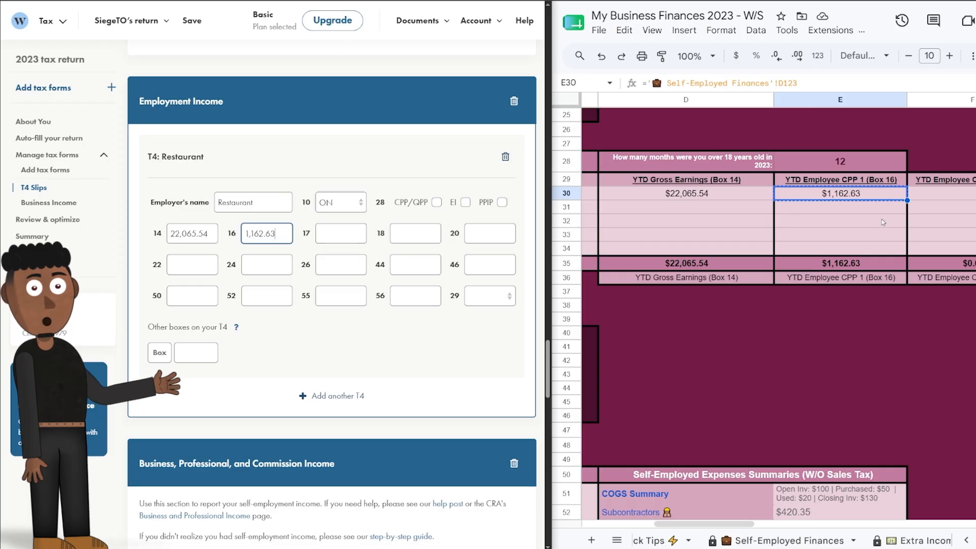
Paste 323.44 into T4 box 18 and 425.21 into box 22.
scroll(883, 221, right, 8)
click(693, 195)
key(ctrl+c)
click(416, 234)
key(ctrl+v)
click(936, 193)
key(ctrl+c)
click(193, 264)
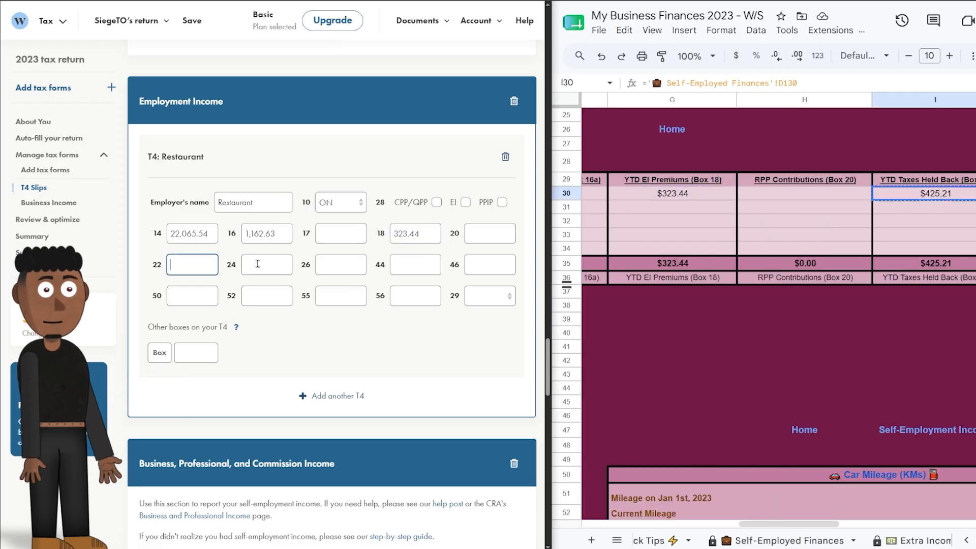
key(ctrl+v)
Return to the top of the tracker and jump to the Self-Employed Income section.
scroll(811, 246, left, 5)
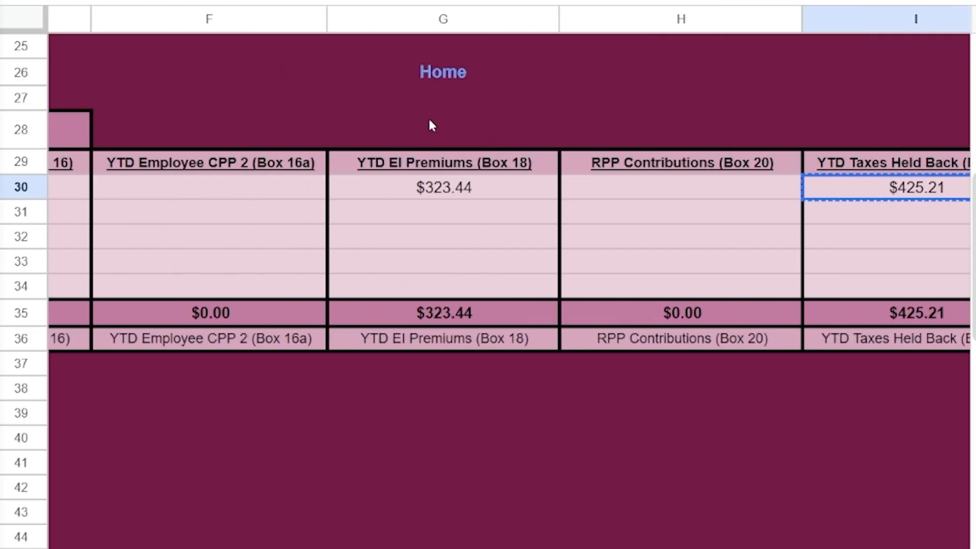
mouse_move(442, 72)
click(463, 117)
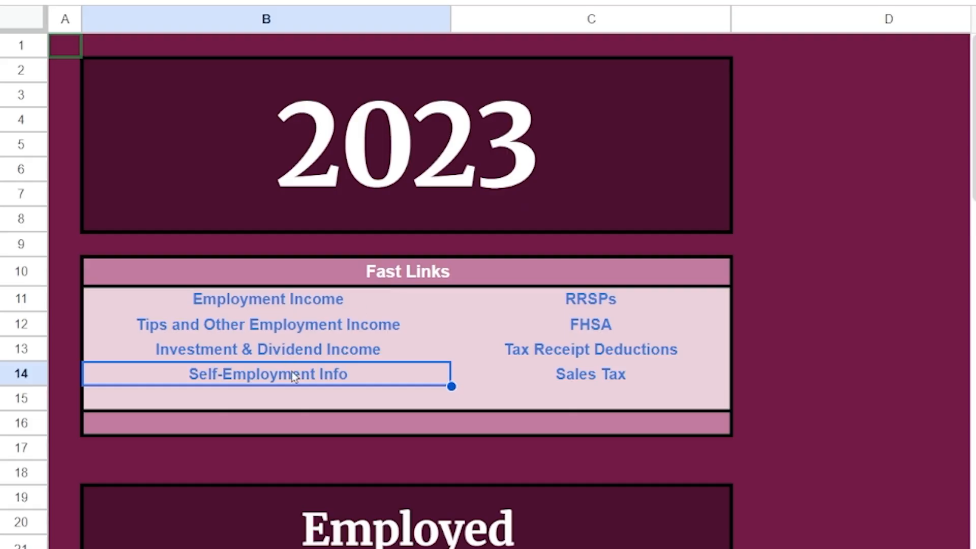
click(270, 416)
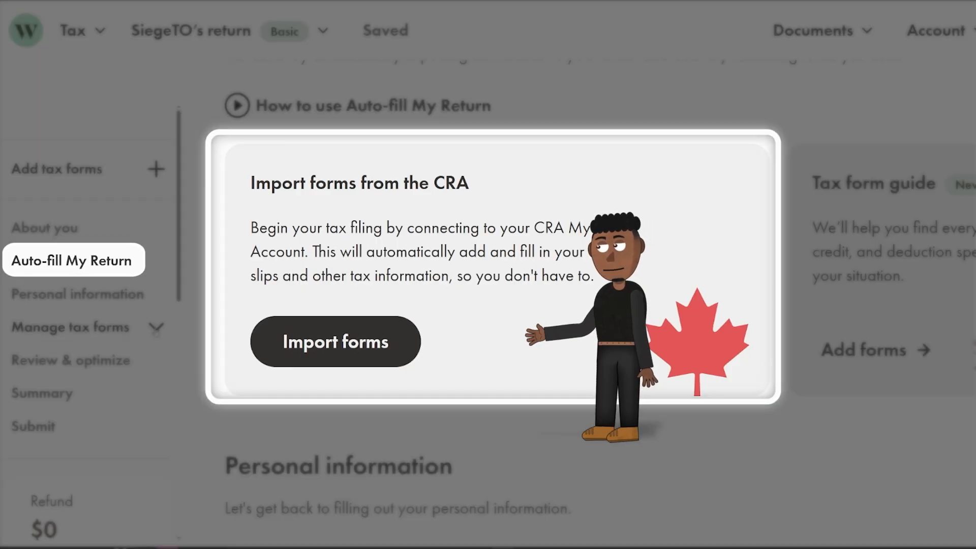
Search the tax forms for 'Business' and add the T2125 Statement of Business Activities.
click(156, 328)
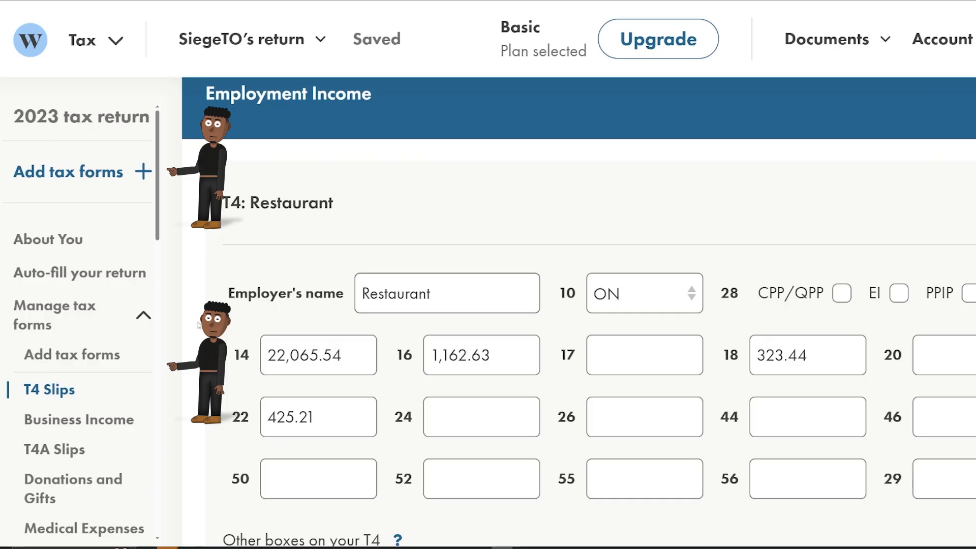
click(101, 357)
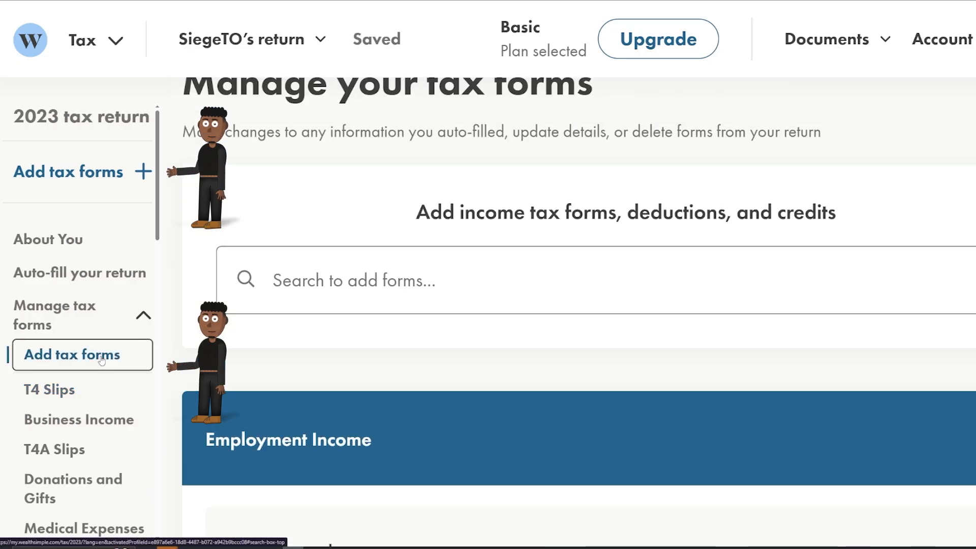
click(323, 282)
text(Business)
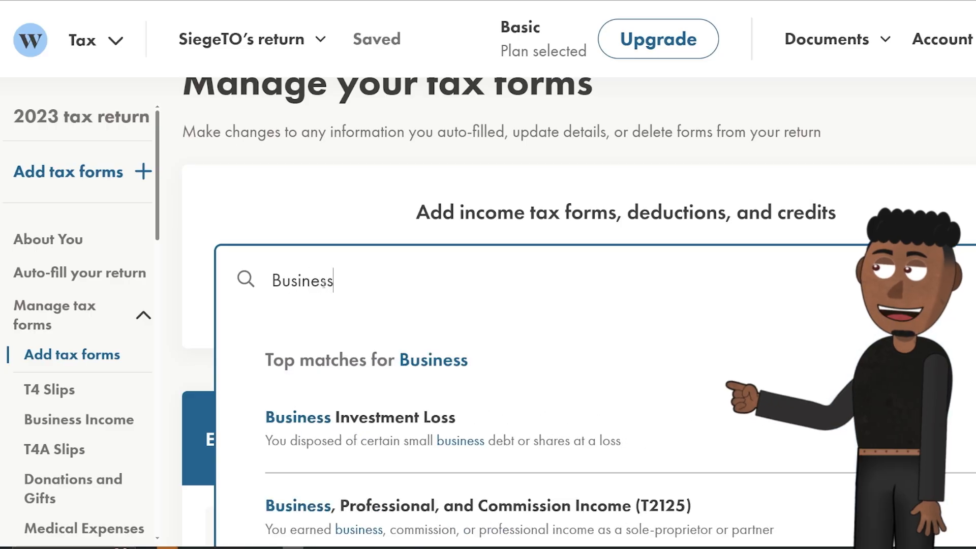
scroll(478, 490, down, 1)
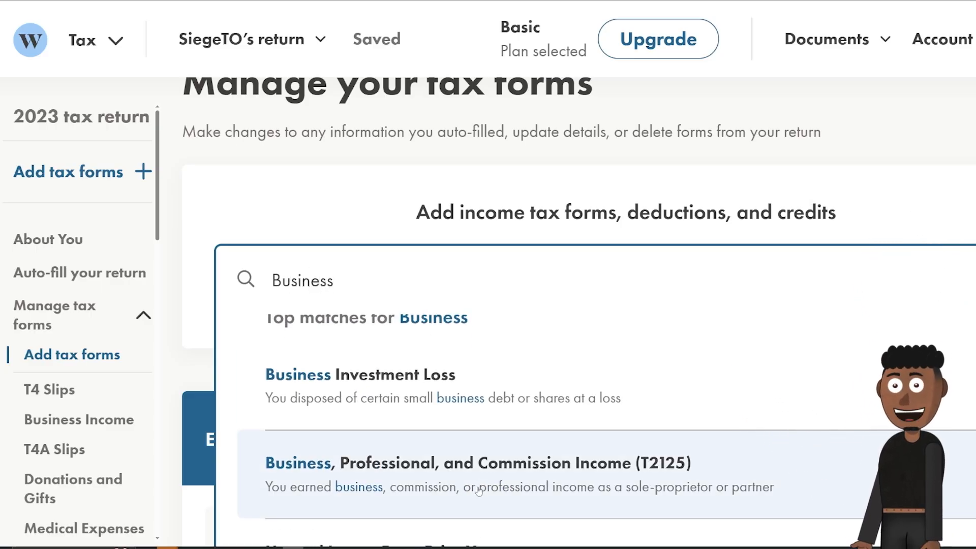
click(478, 491)
Enter the business name and paste the tracker's HST number into the T2125 GST/HST number field.
click(638, 276)
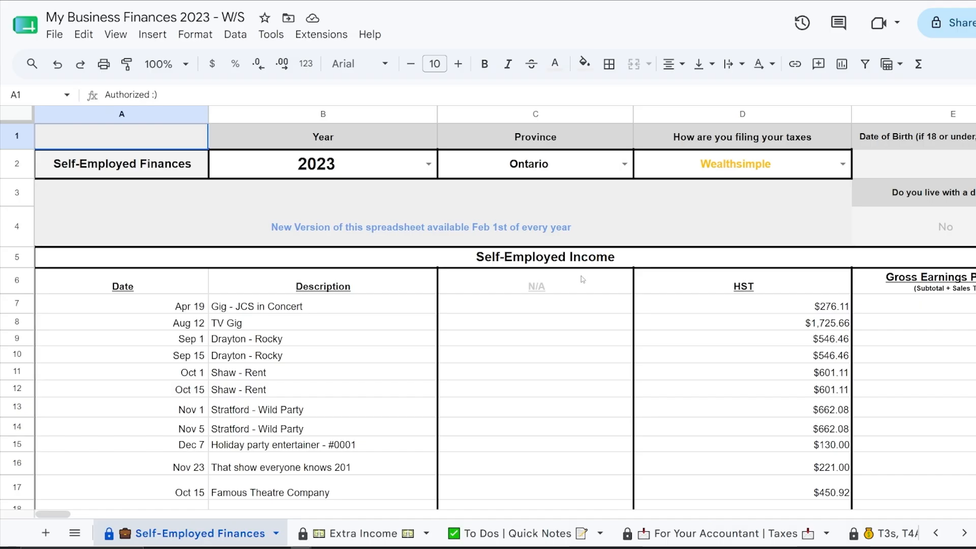
scroll(576, 266, right, 5)
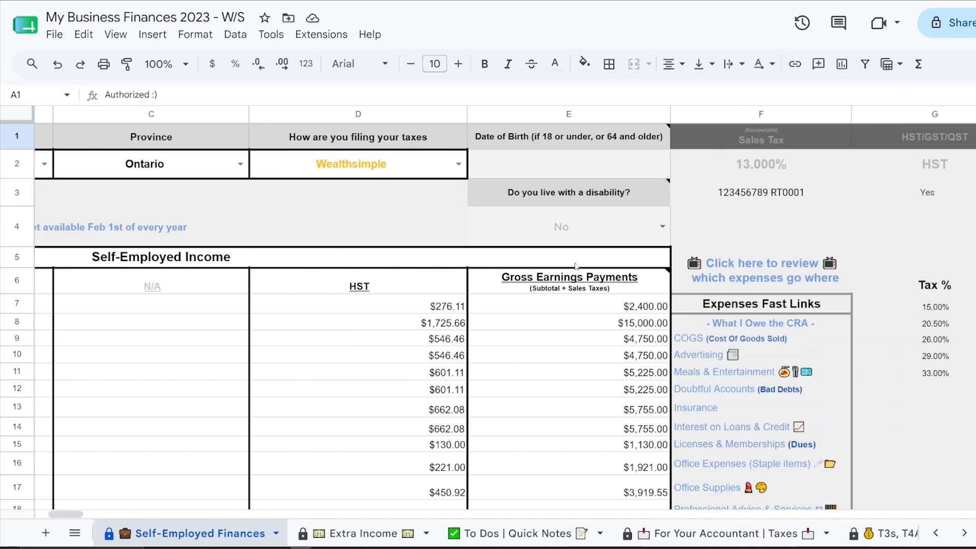
click(824, 204)
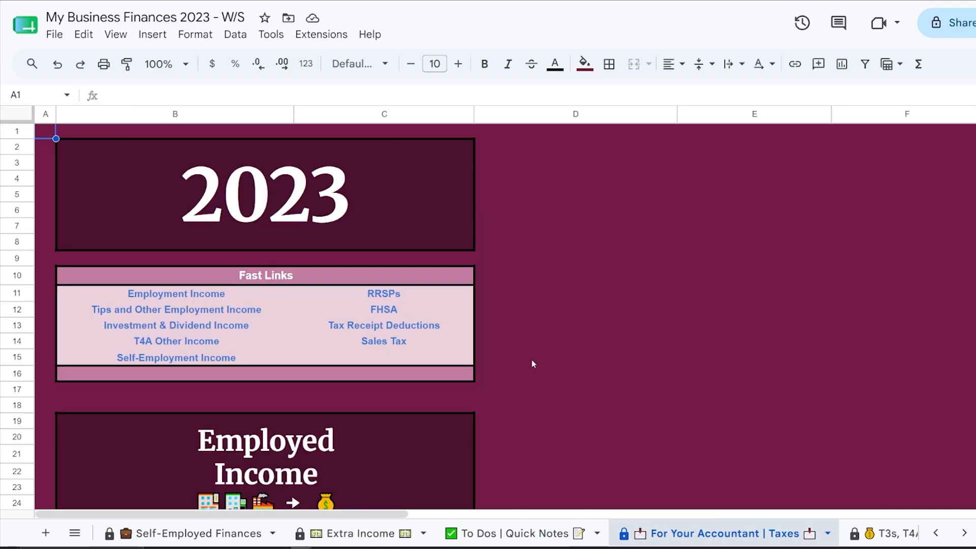
scroll(529, 355, right, 8)
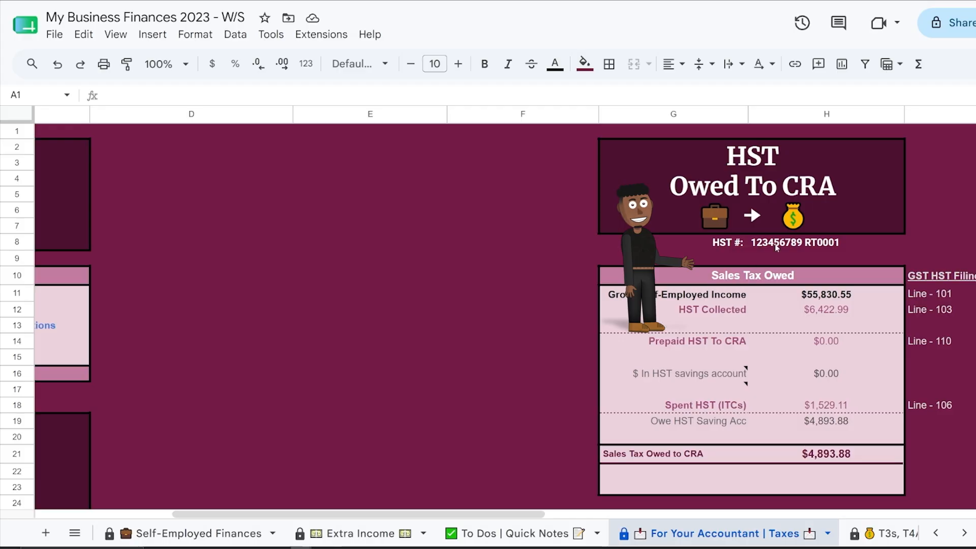
click(776, 248)
right_click(778, 247)
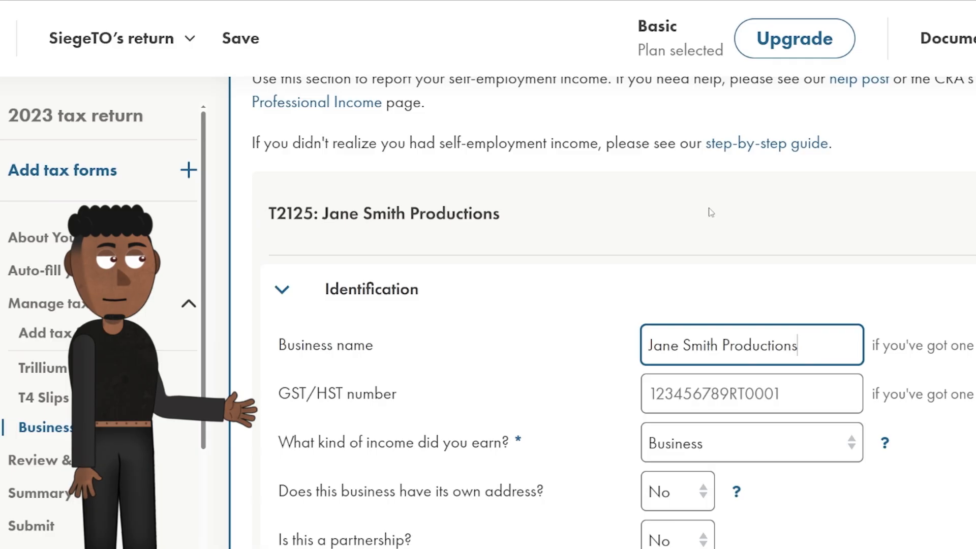
right_click(676, 379)
click(709, 528)
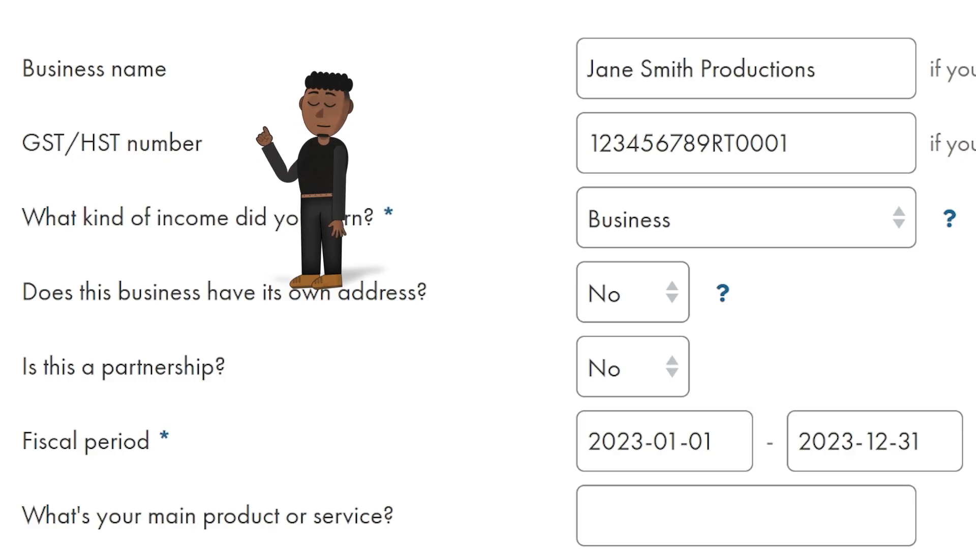
Keep Business as the income type, search industry codes for 'actor', and view the industry code help.
click(664, 206)
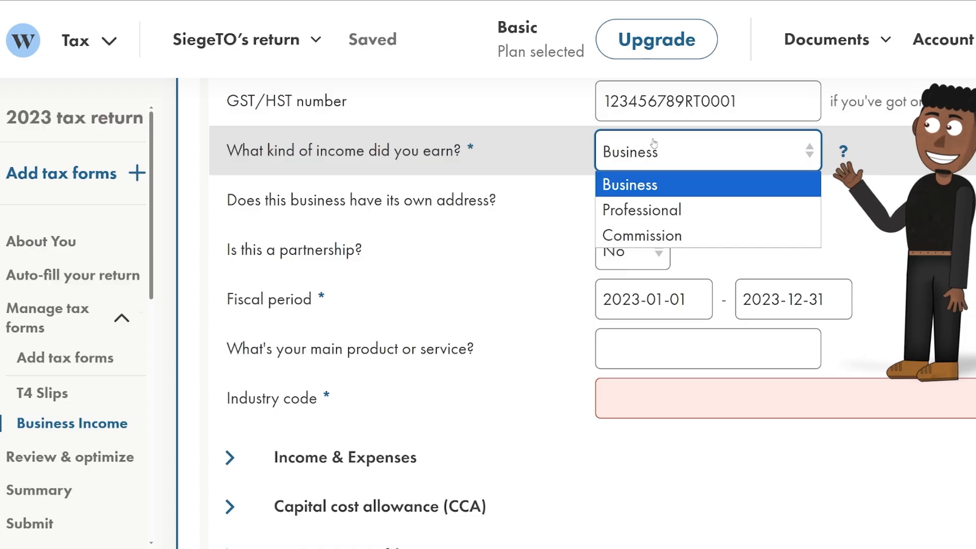
click(654, 145)
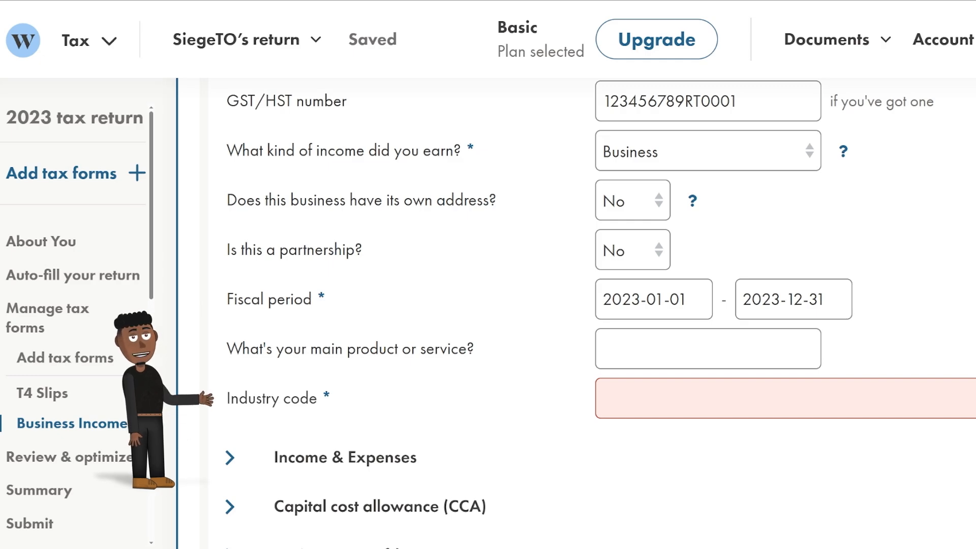
scroll(661, 201, down, 4)
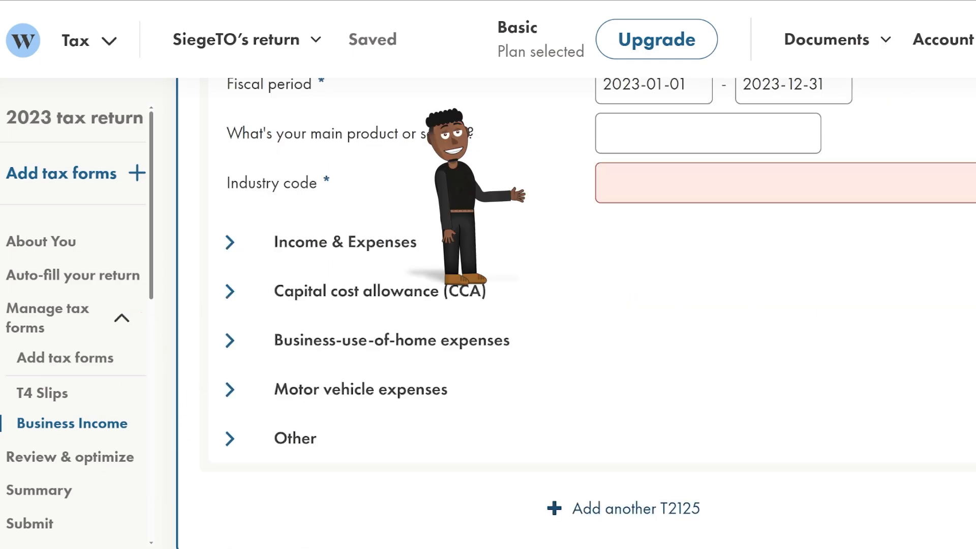
click(667, 187)
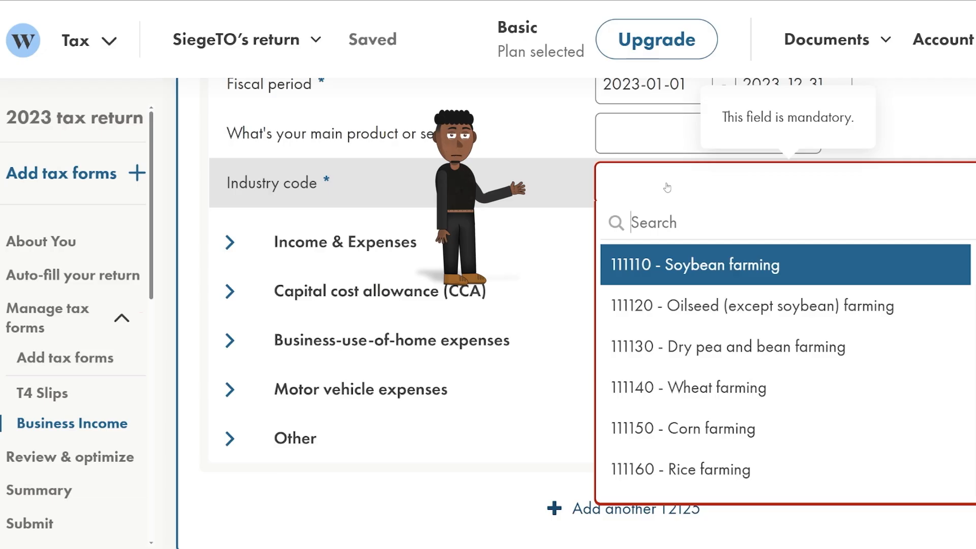
text(a)
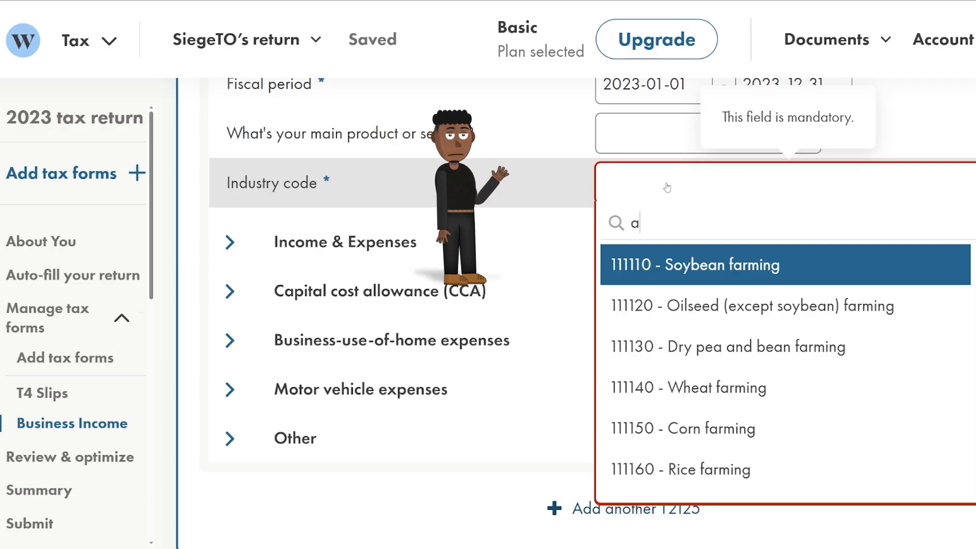
text(ctor)
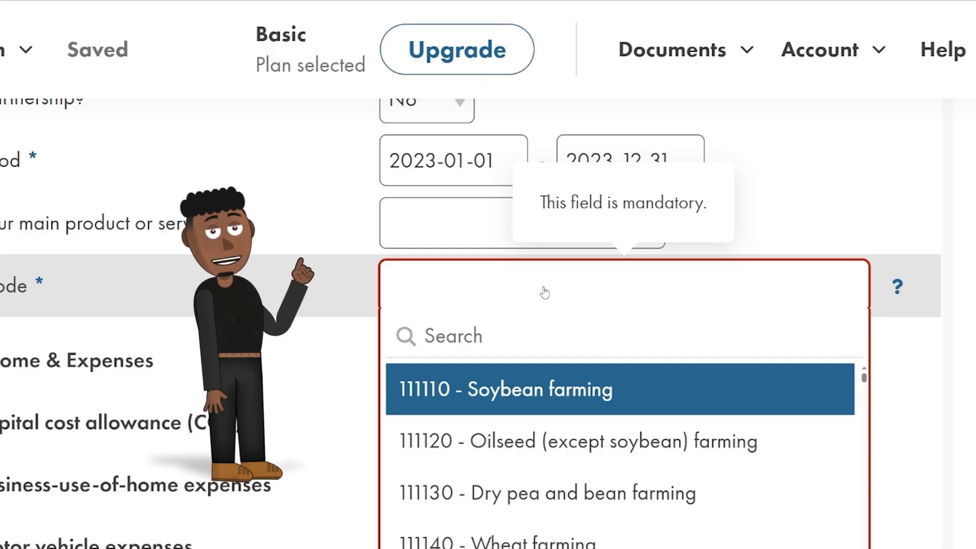
click(897, 286)
Browse Statistics Canada's NAICS search to the motion picture and sound recording subsector.
click(714, 255)
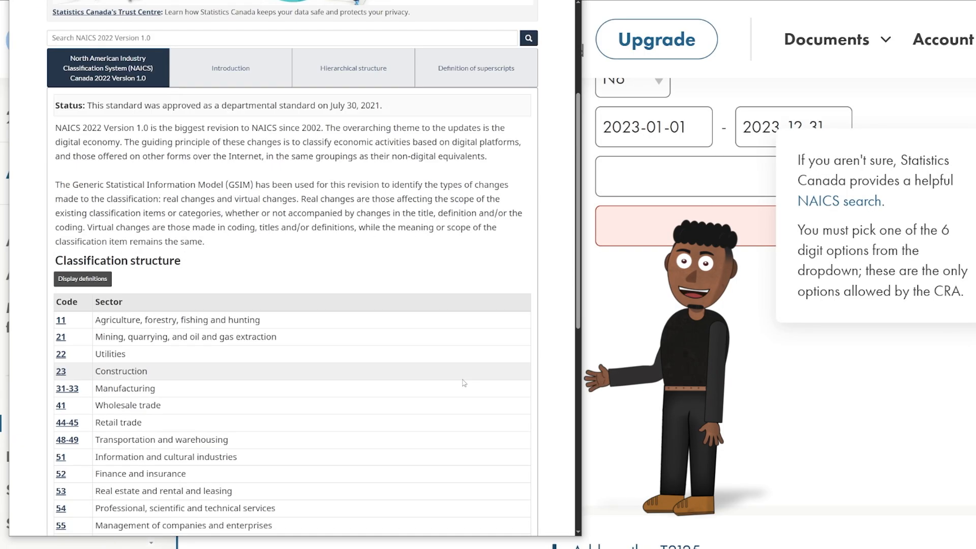
scroll(464, 382, down, 3)
click(61, 307)
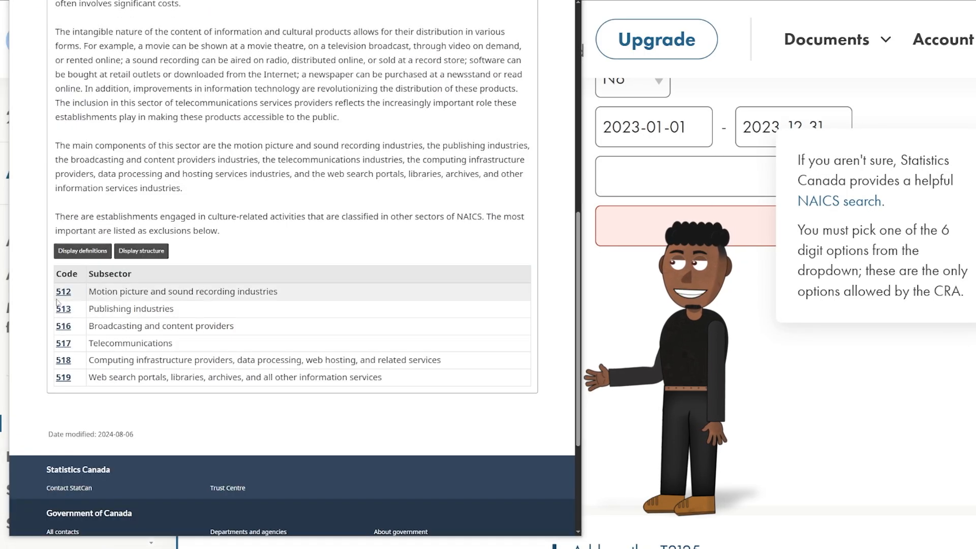
click(63, 290)
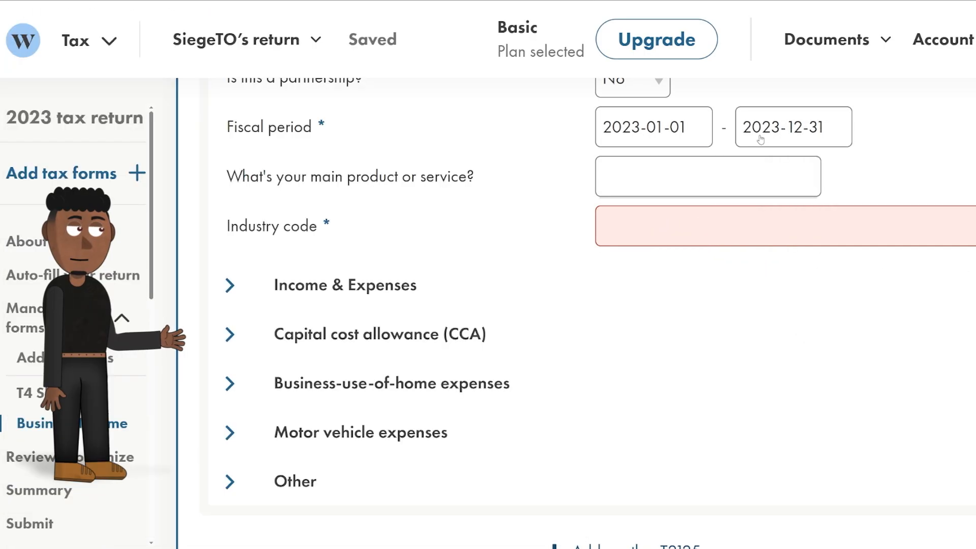
Enter 'Video Production' as the main product and choose industry code 512110 Motion picture and video production.
click(734, 171)
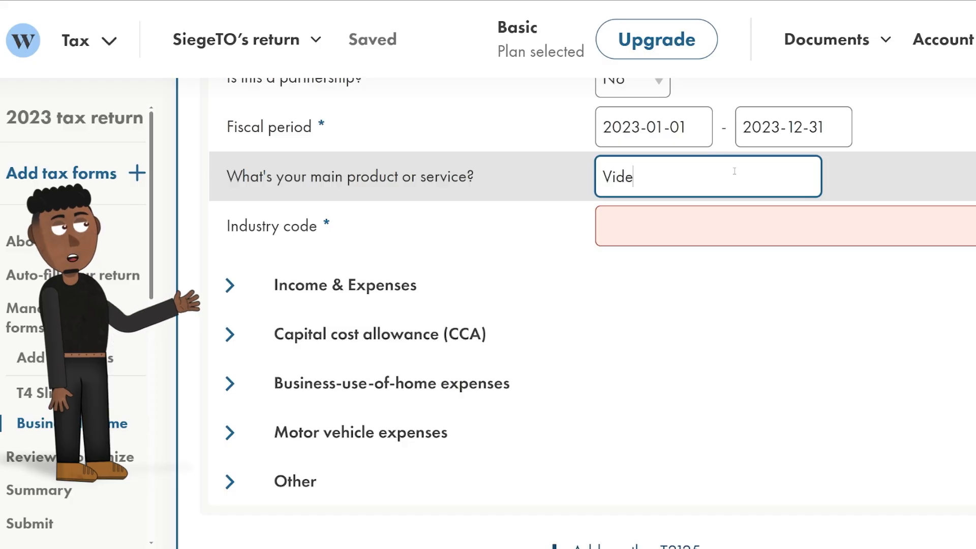
text(Video Produc)
text(tion)
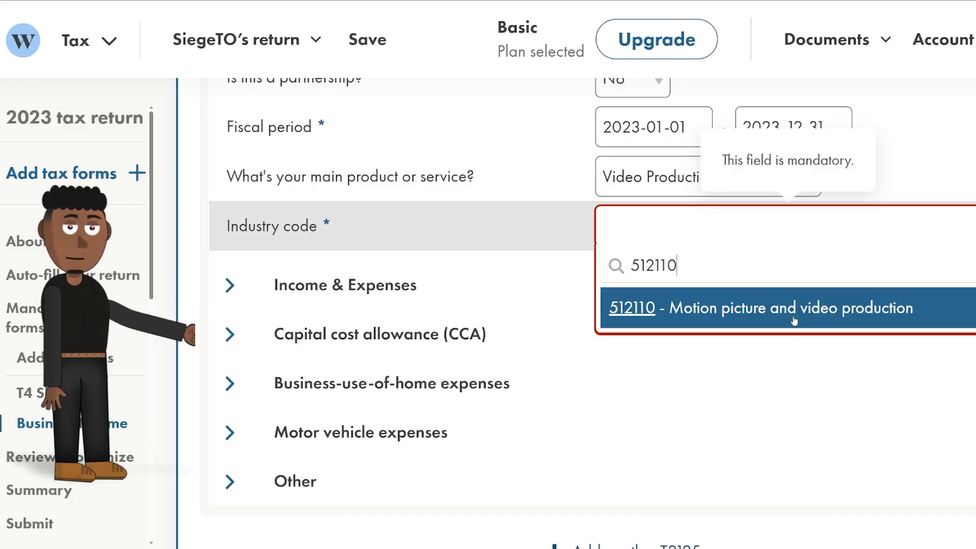
click(796, 309)
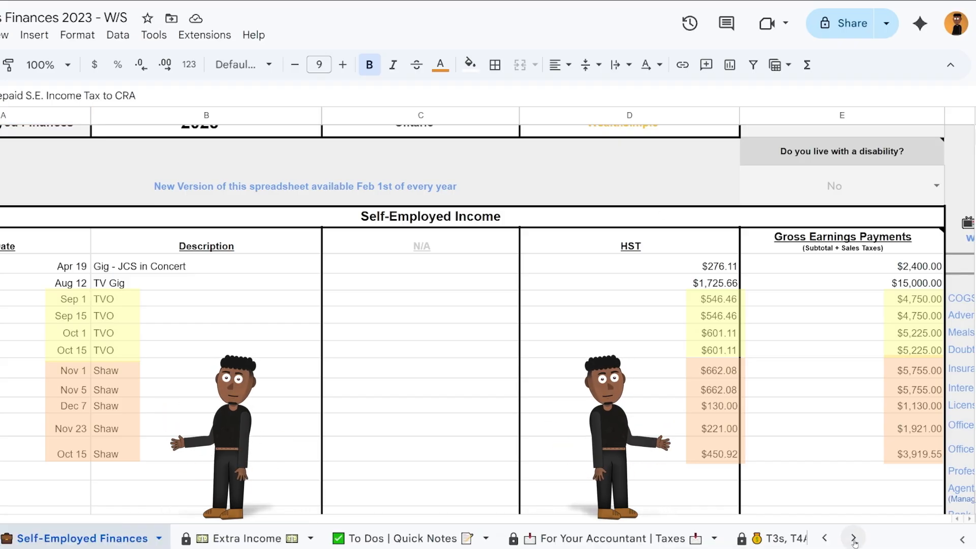
On the T3s, T4As, T4Es, T5s sheet, record Shaw's 2023 T4A with box 48 $16,354.47.
click(854, 538)
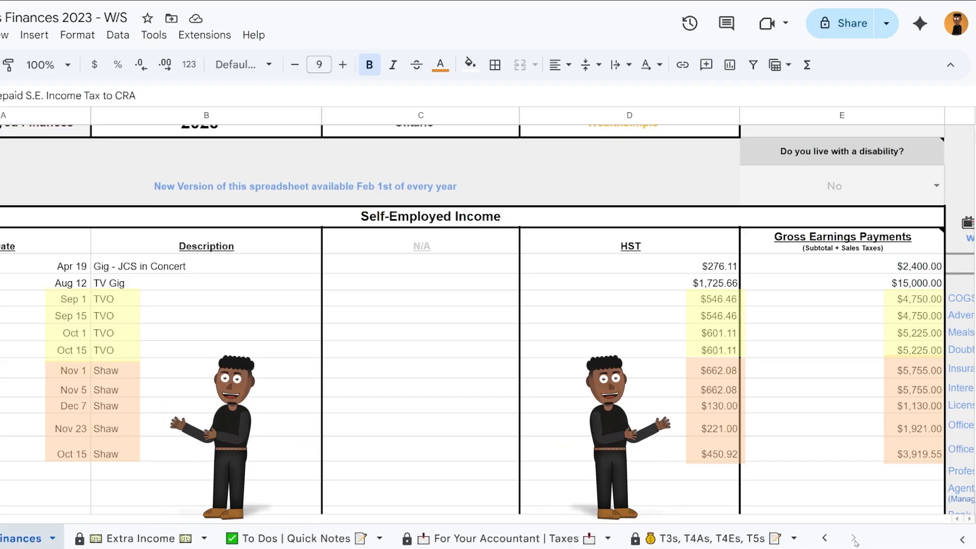
click(703, 538)
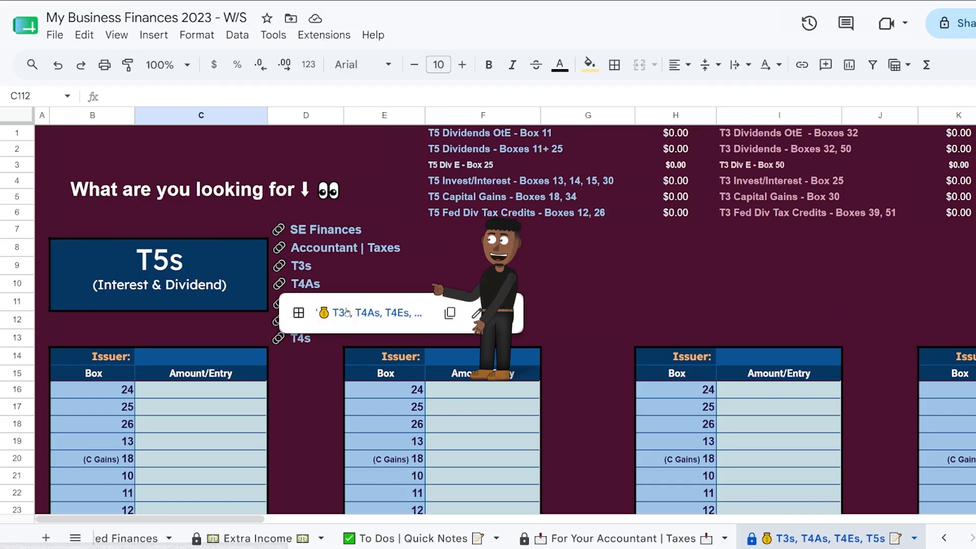
click(350, 311)
click(63, 224)
text(Sha)
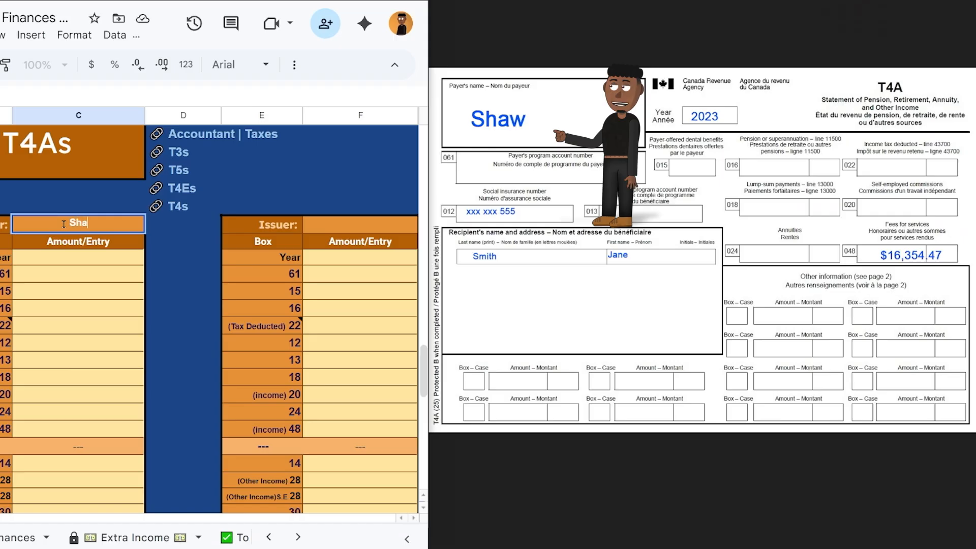
text(w)
key(Return)
text(2023)
key(Return)
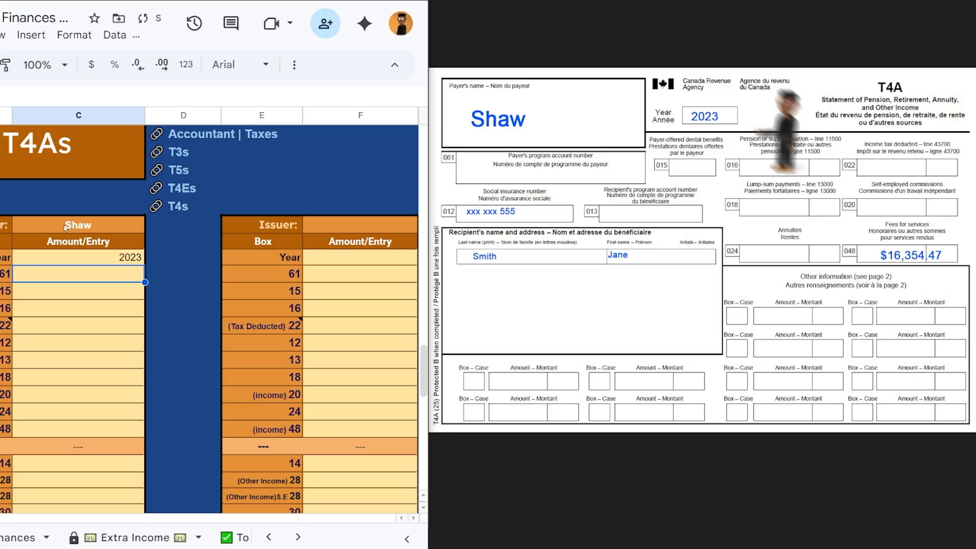
key(Down)
key(Down)
key(Down)
key(Down)
key(Down)
key(Down)
key(Down)
key(Down)
key(Down)
text(163)
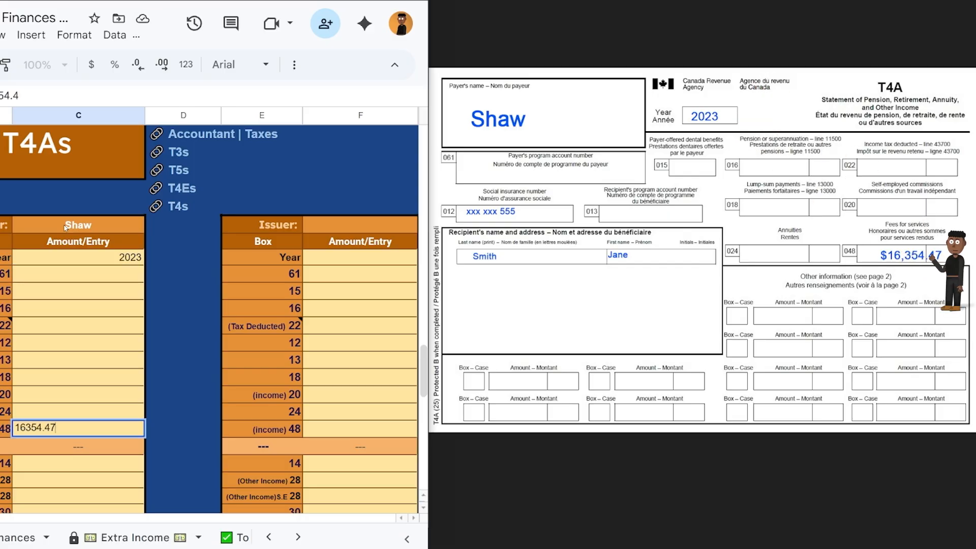
key(Return)
Record TVO's 2023 T4A with box 48 $17,654.86.
scroll(65, 227, right, 2)
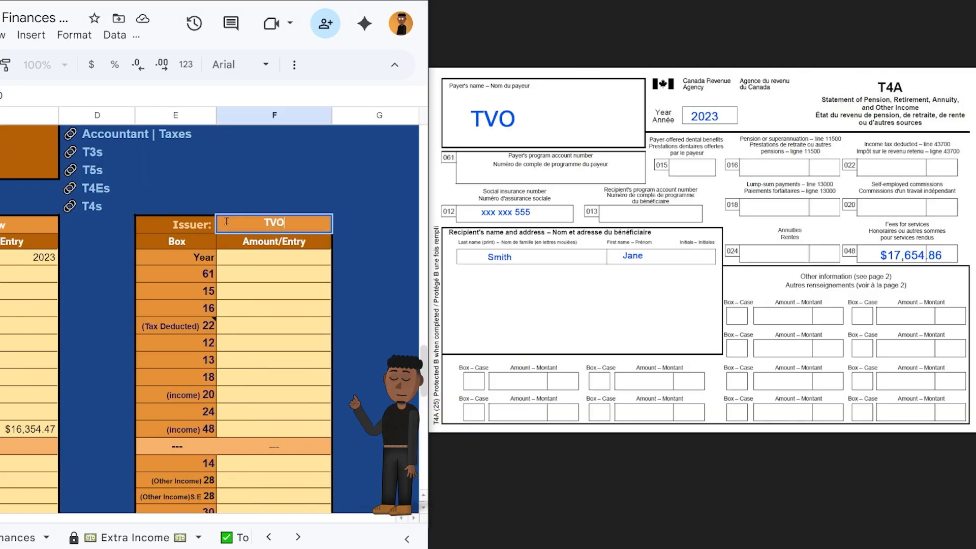
text(2023)
key(Return)
click(327, 422)
text(17654.86)
key(Return)
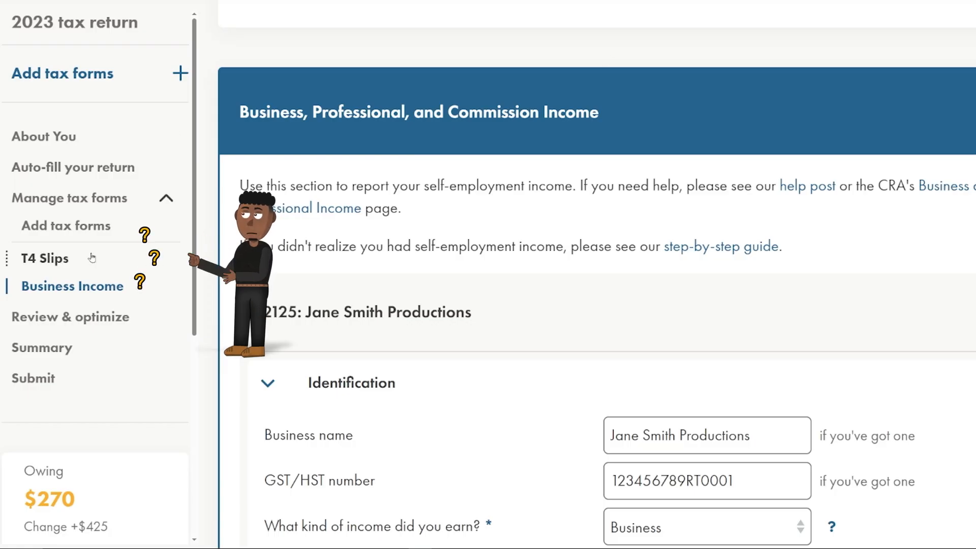
Add a T4A pension and other income slip for Shaw with box 48 of 16,354.47.
click(77, 239)
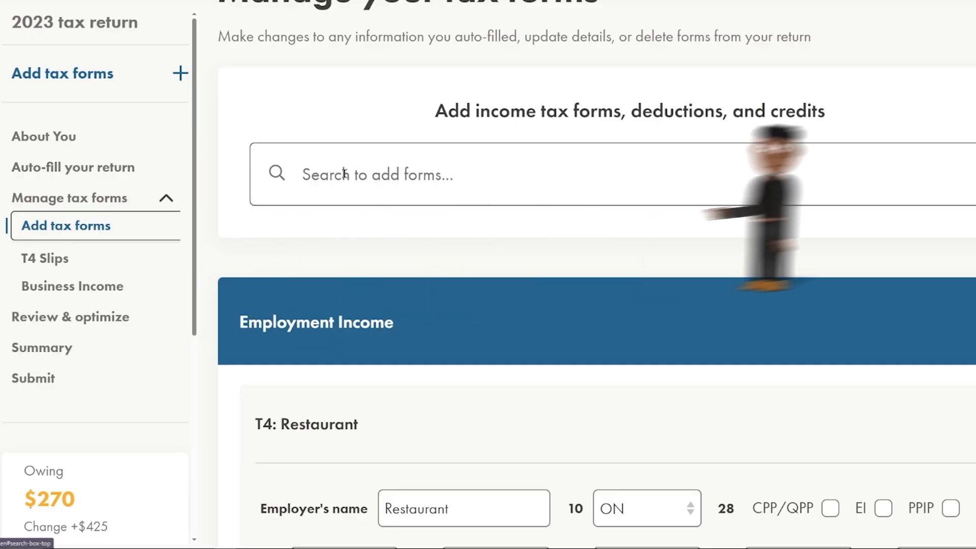
click(300, 172)
text(t4a)
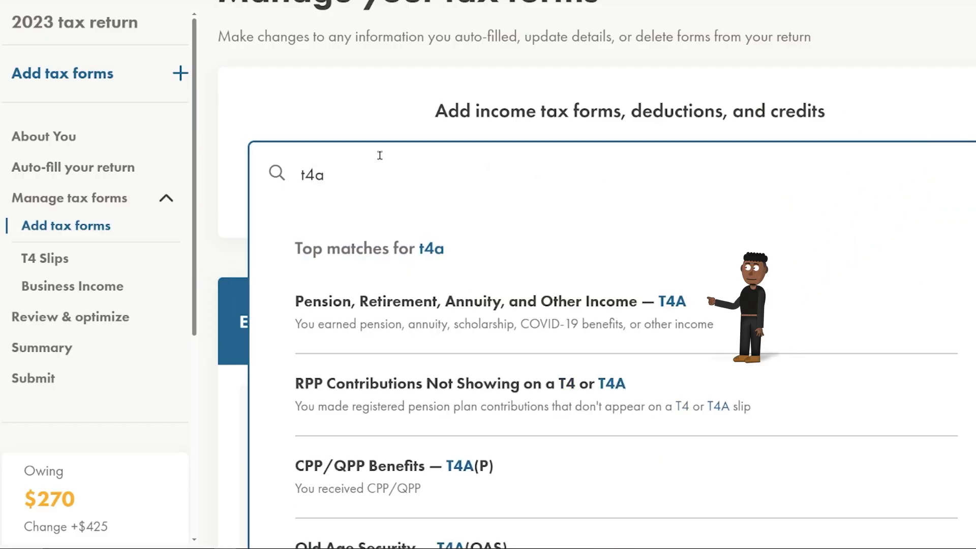
click(615, 316)
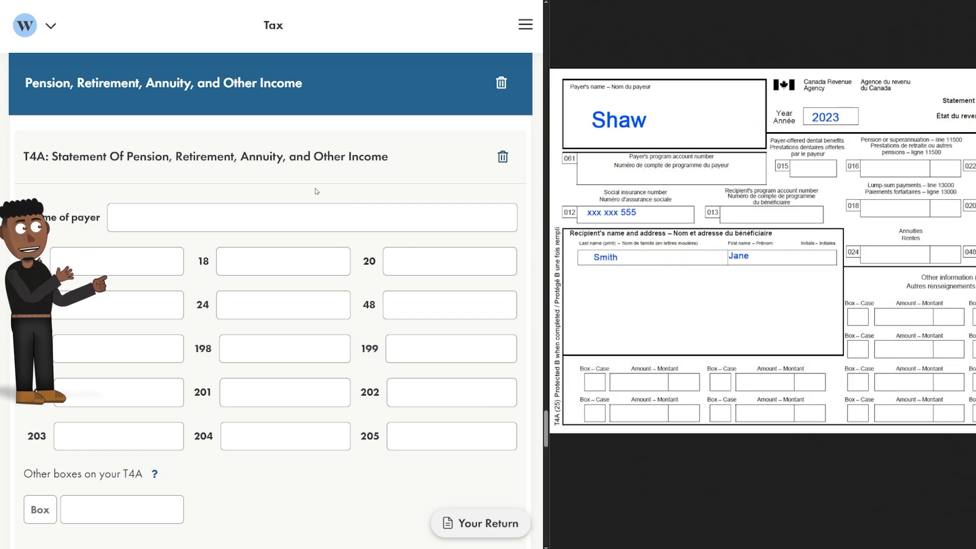
click(227, 227)
scroll(226, 226, down, 1)
text(Shaw)
click(413, 210)
text(16)
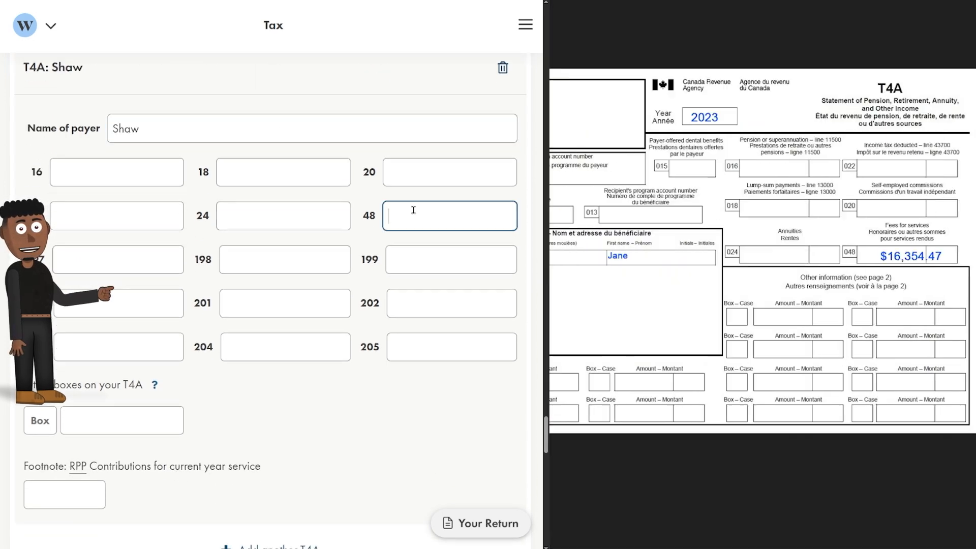
text(354.47)
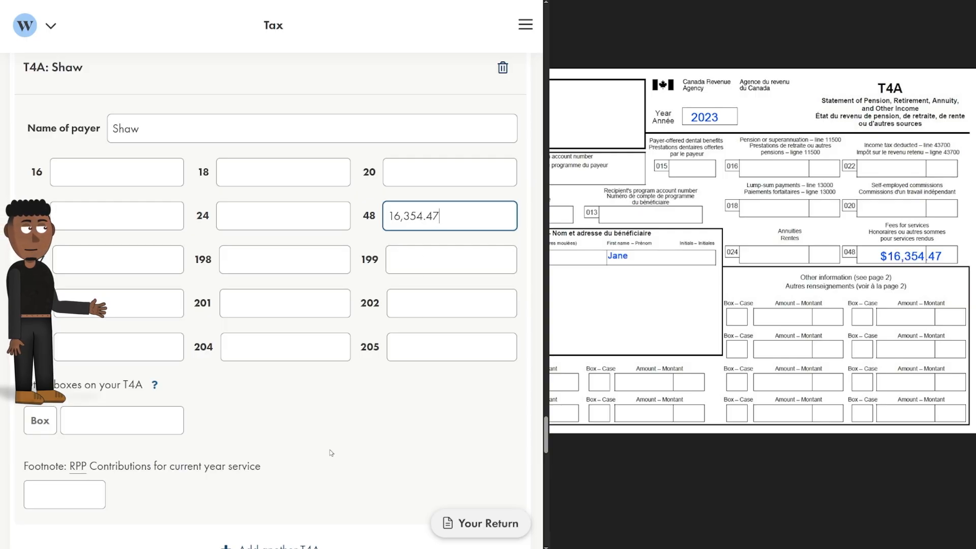
Fill a second T4A slip for TVO with box 48 of 17,654.86.
scroll(331, 453, down, 3)
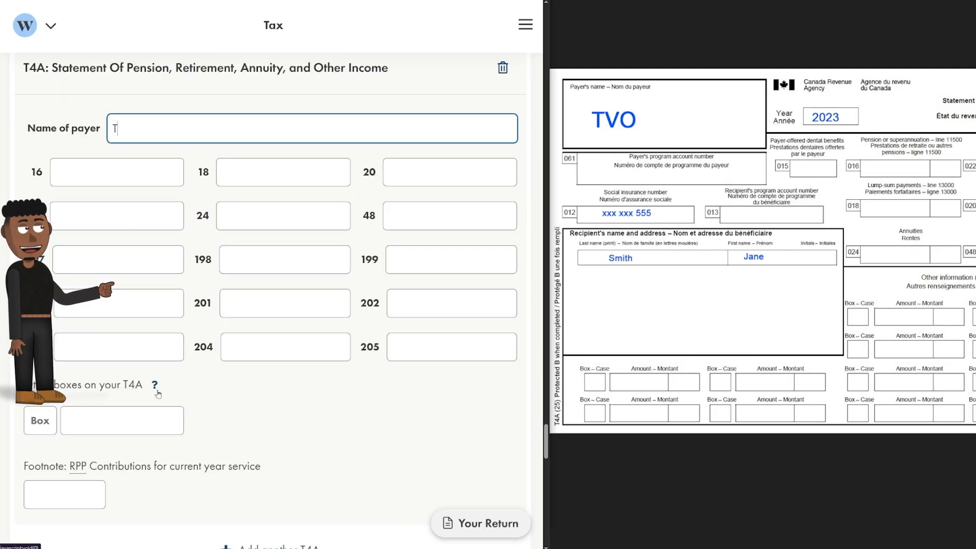
text(O)
click(464, 217)
text(17654.86)
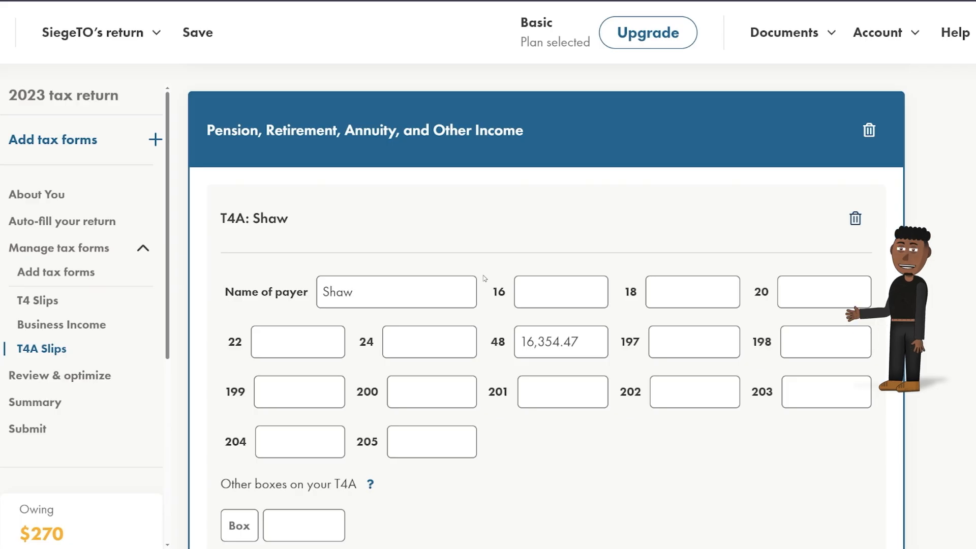
Assign both Shaw and TVO T4A slips to the business T2125, then add other box 13 on TVO's slip.
scroll(520, 286, down, 8)
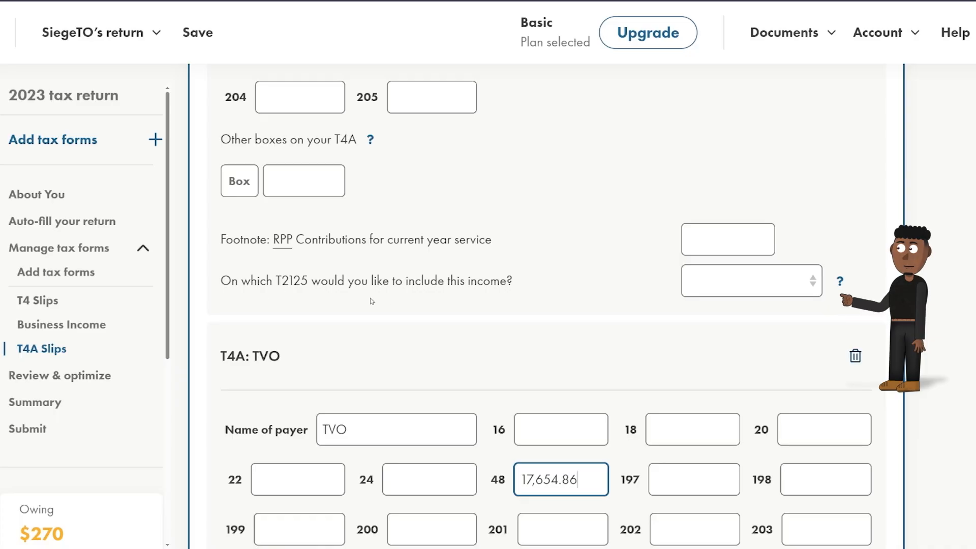
click(747, 279)
click(737, 325)
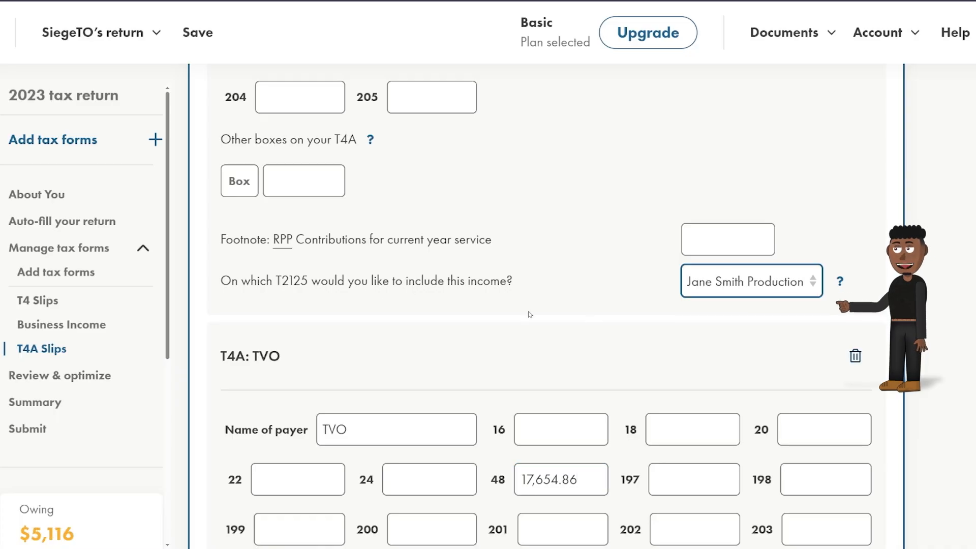
scroll(529, 313, down, 7)
click(737, 333)
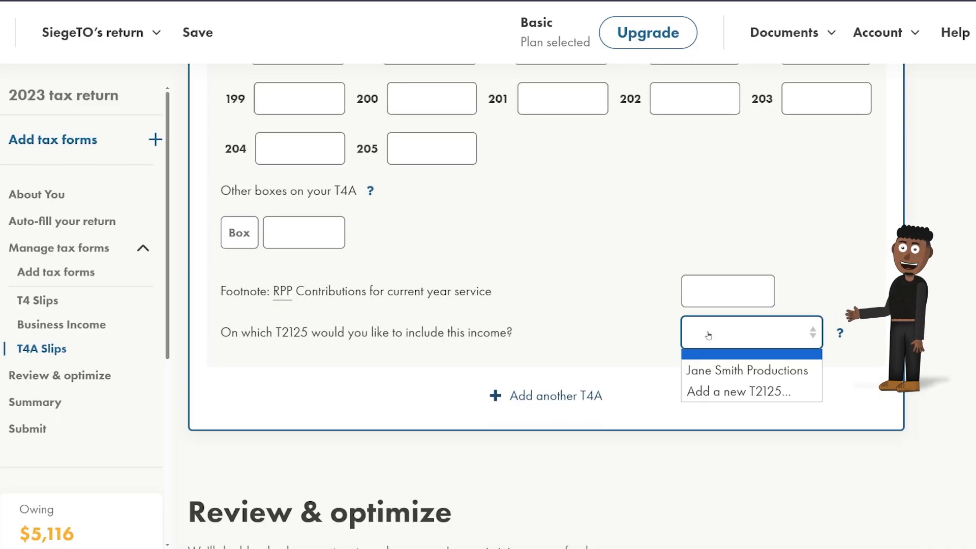
click(722, 370)
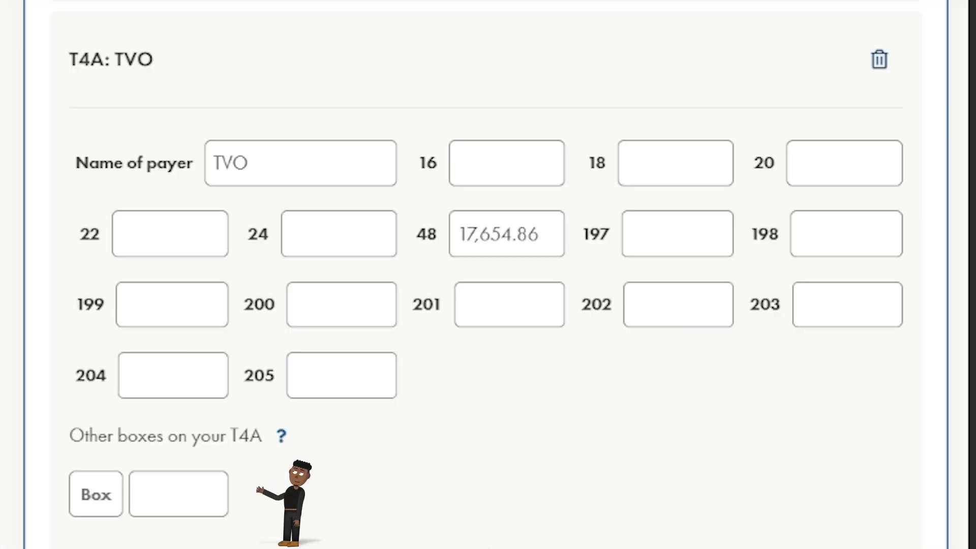
click(97, 494)
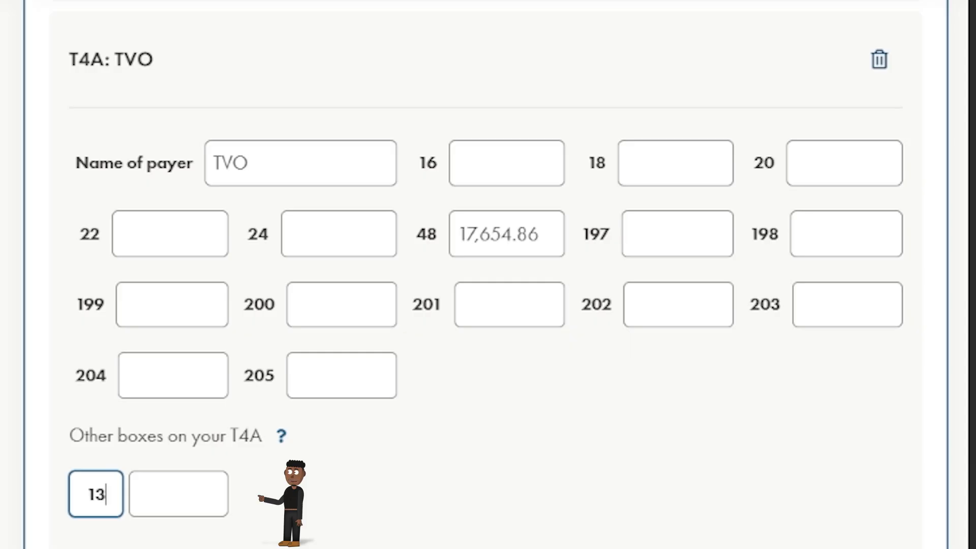
key(Tab)
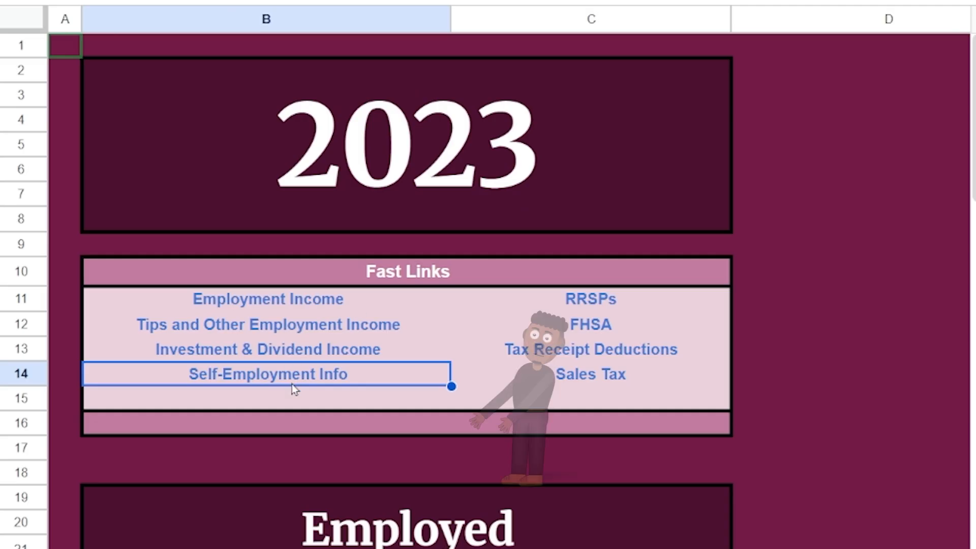
Copy the tracker's gross income not on a T4A into Other gross sales as 21,821.22.
mouse_move(292, 383)
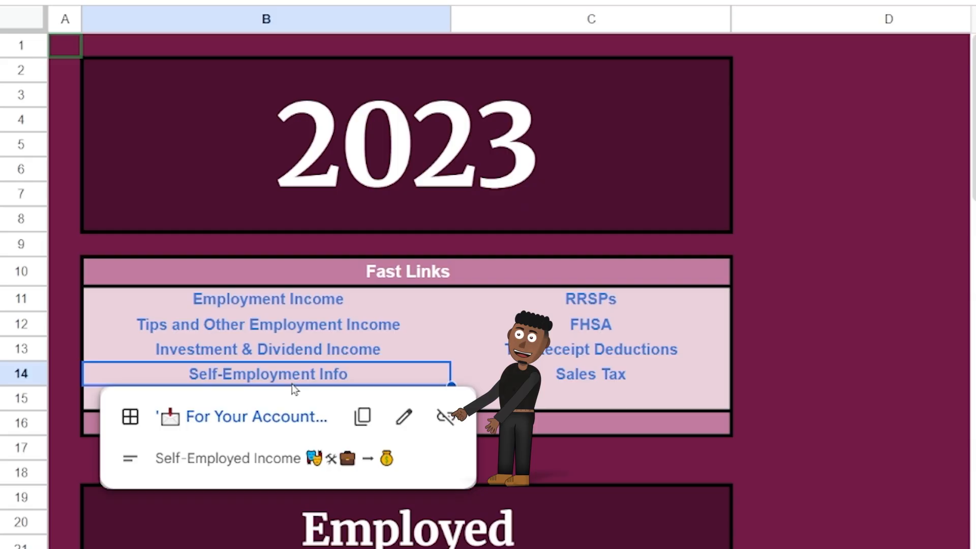
click(269, 417)
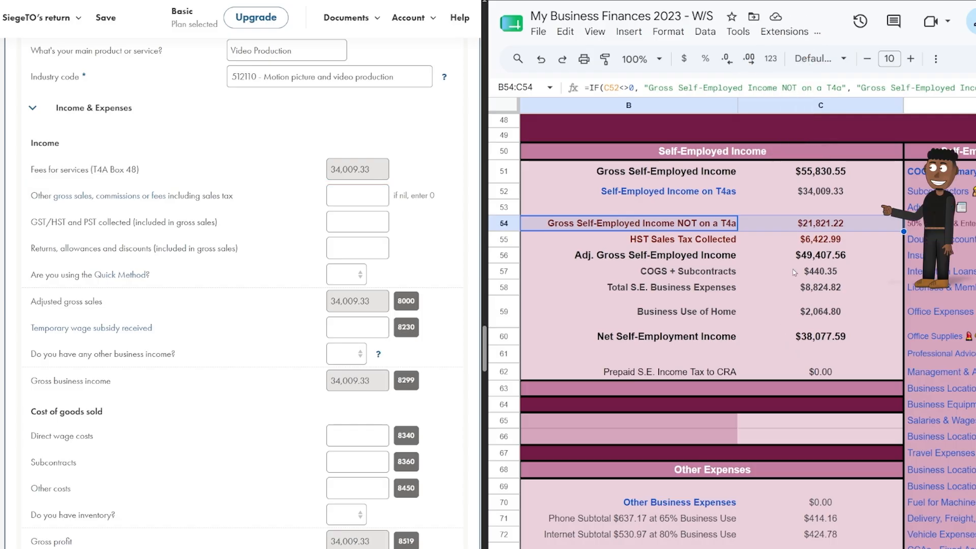
click(792, 232)
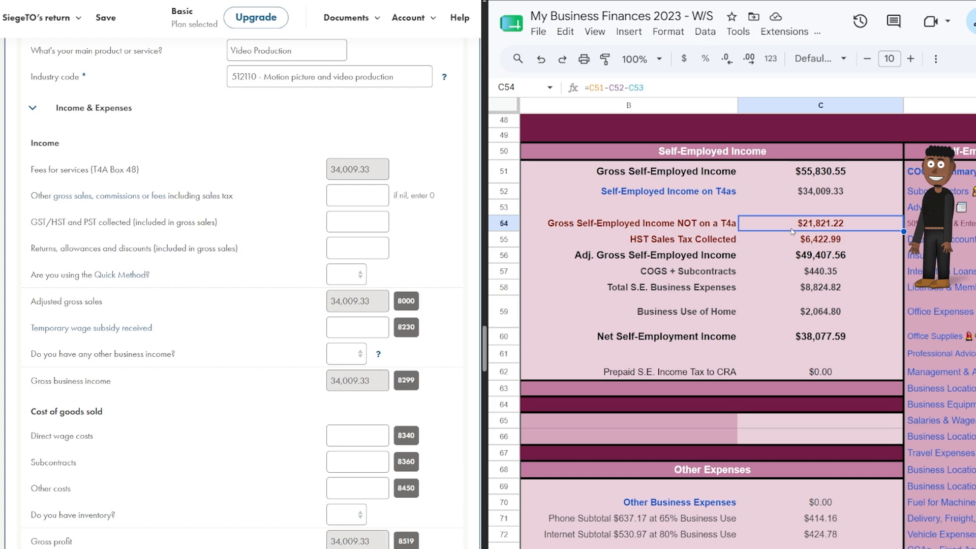
right_click(791, 231)
click(826, 95)
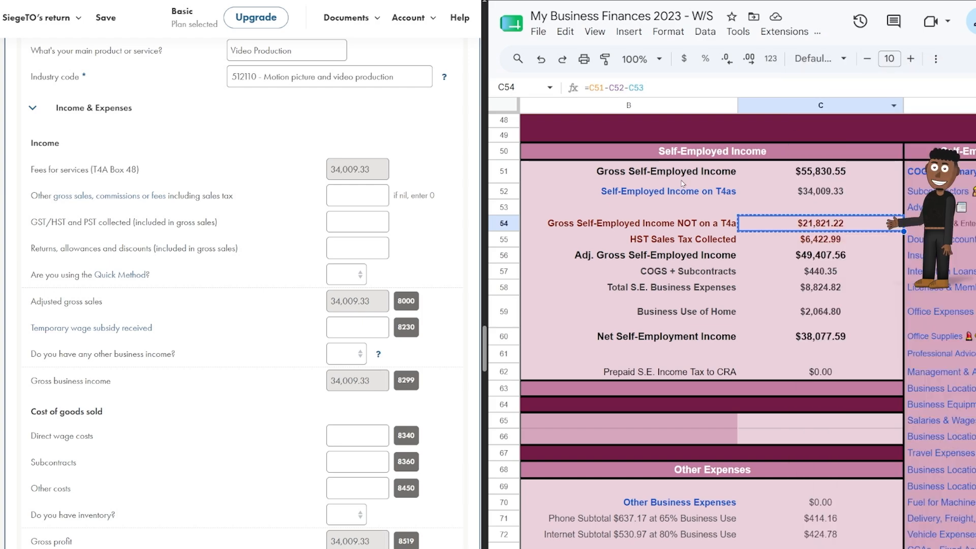
click(344, 197)
right_click(345, 198)
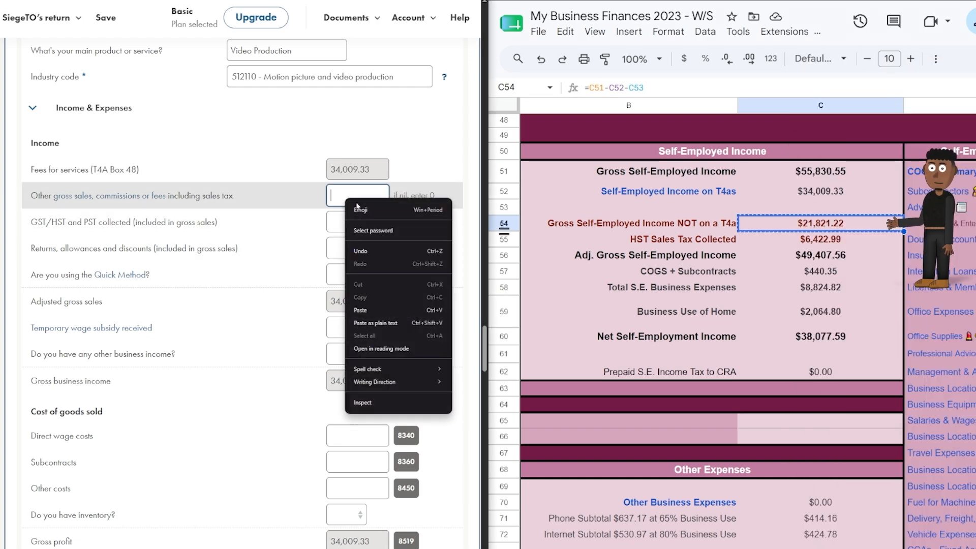
click(377, 311)
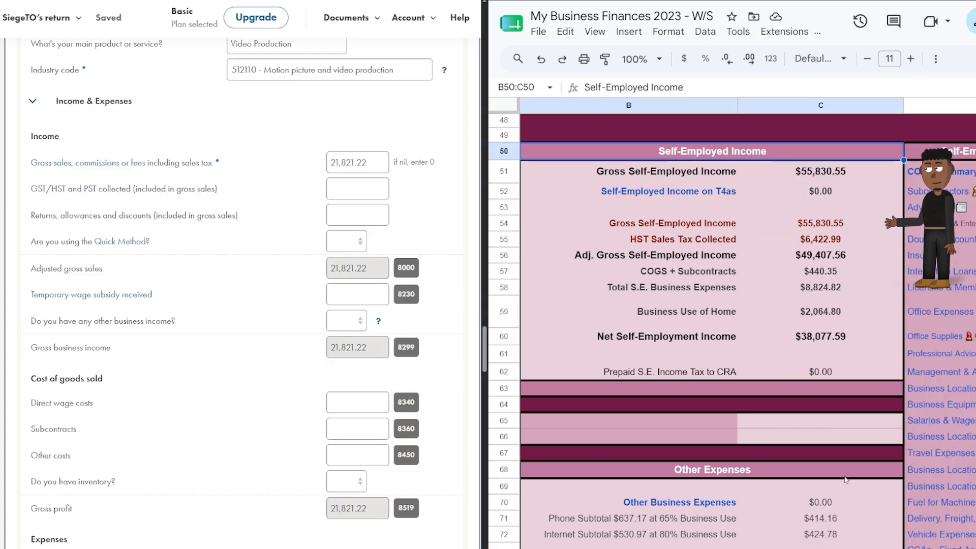
Replace the gross sales amount with the tracker's 55,830.55 gross income figure.
click(829, 229)
key(ctrl+c)
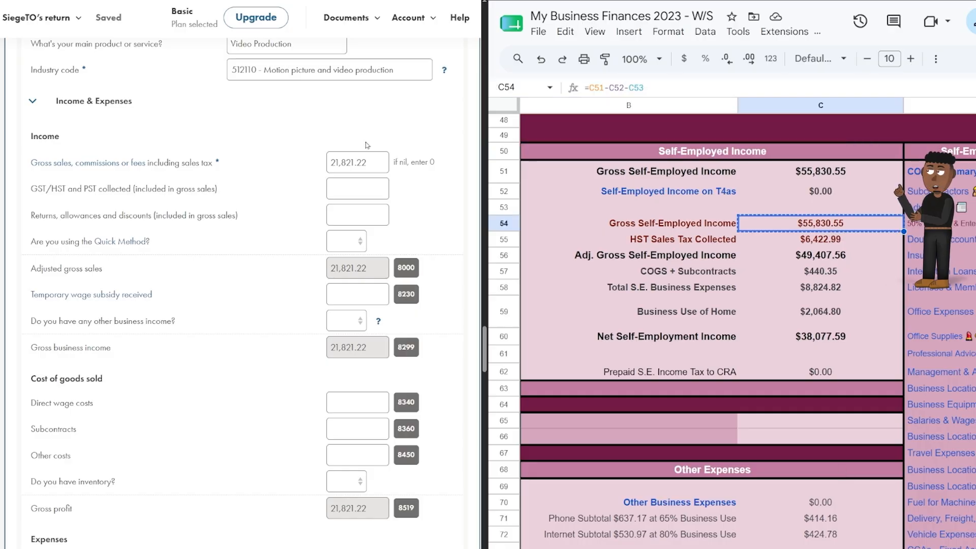
double_click(345, 164)
right_click(345, 164)
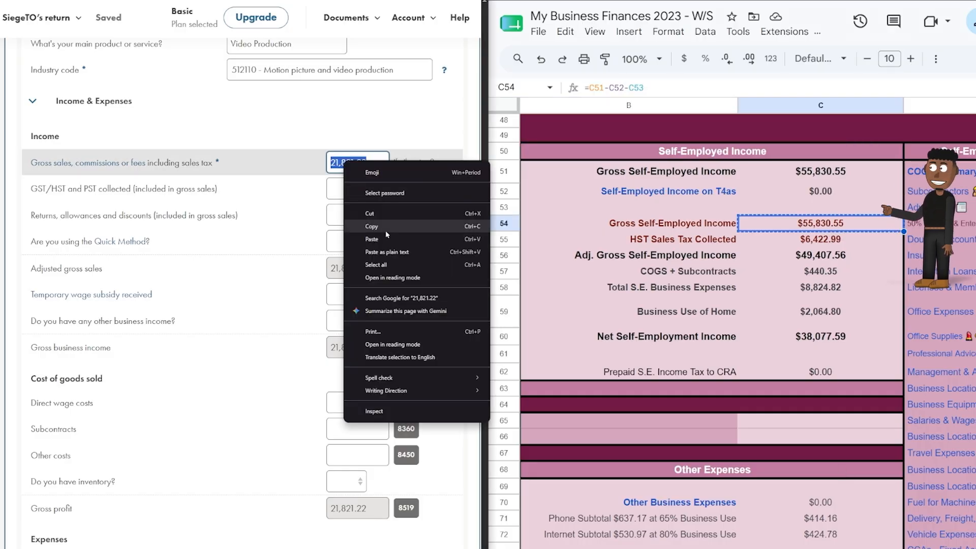
click(383, 223)
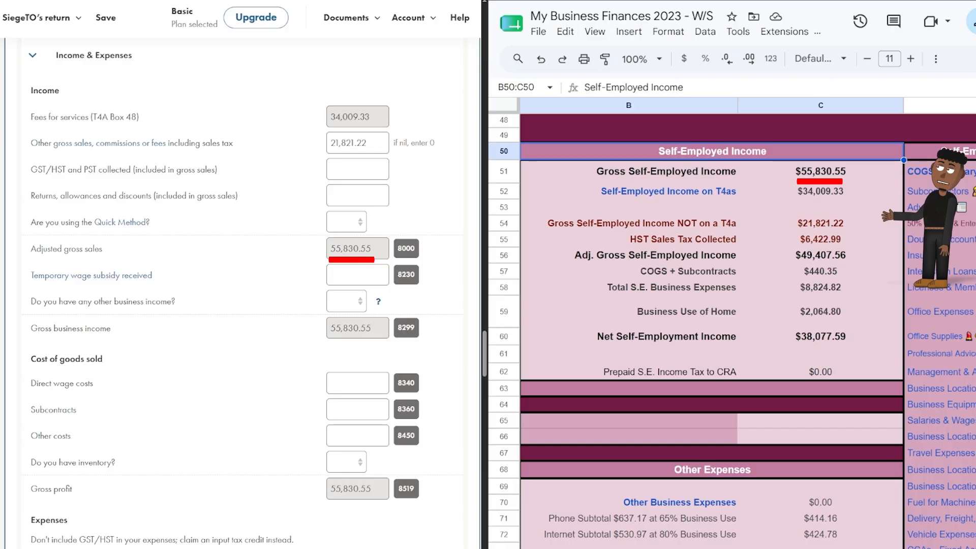
Paste the tracker's 6,422.99 HST collected into the GST/HST collected field.
right_click(832, 244)
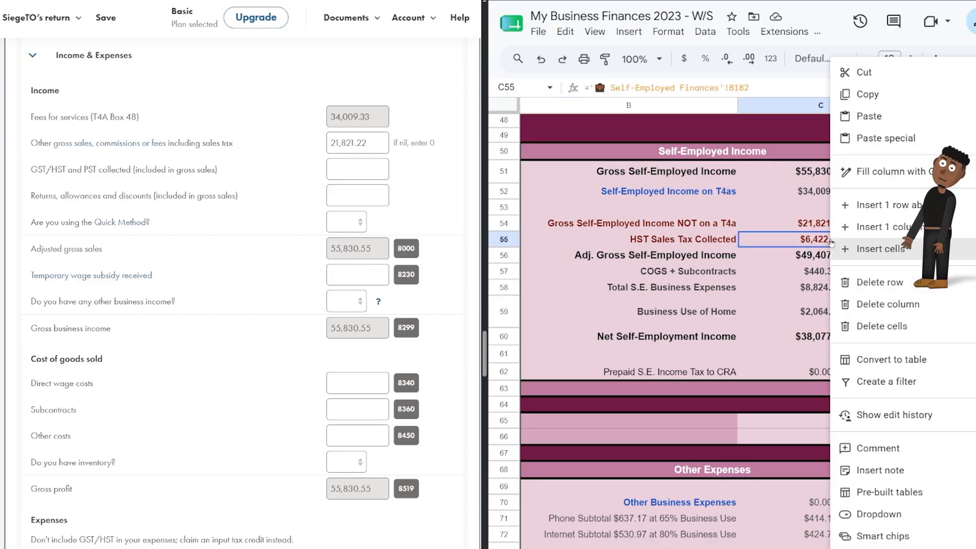
click(867, 93)
right_click(360, 177)
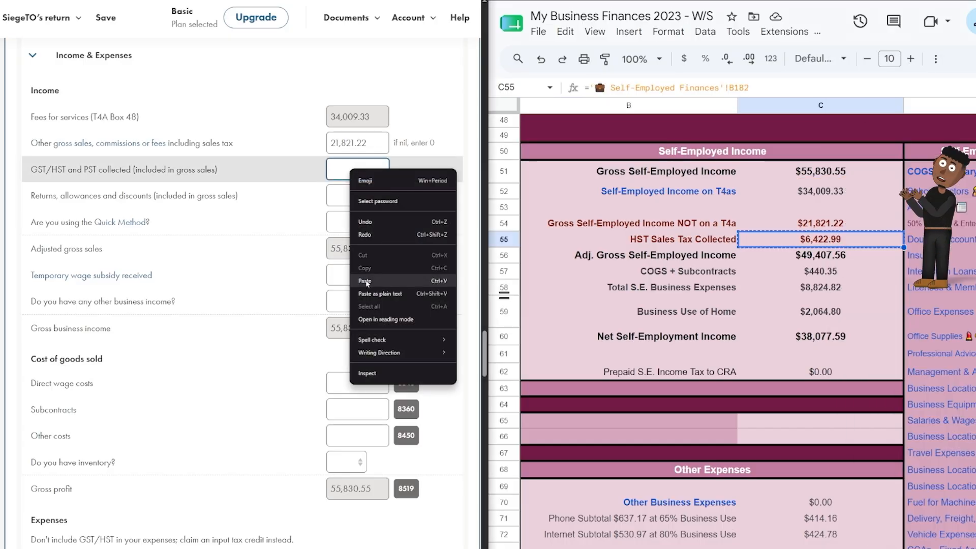
click(364, 281)
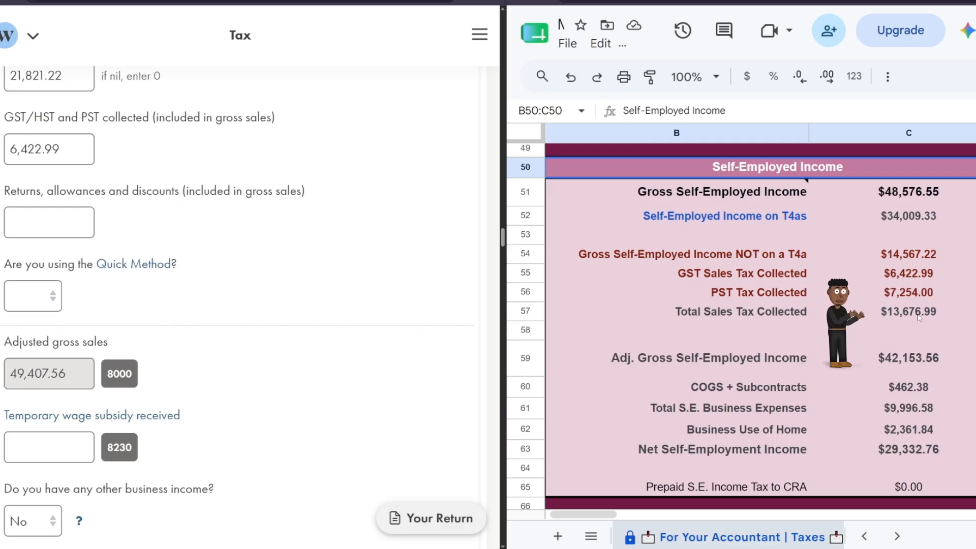
click(919, 317)
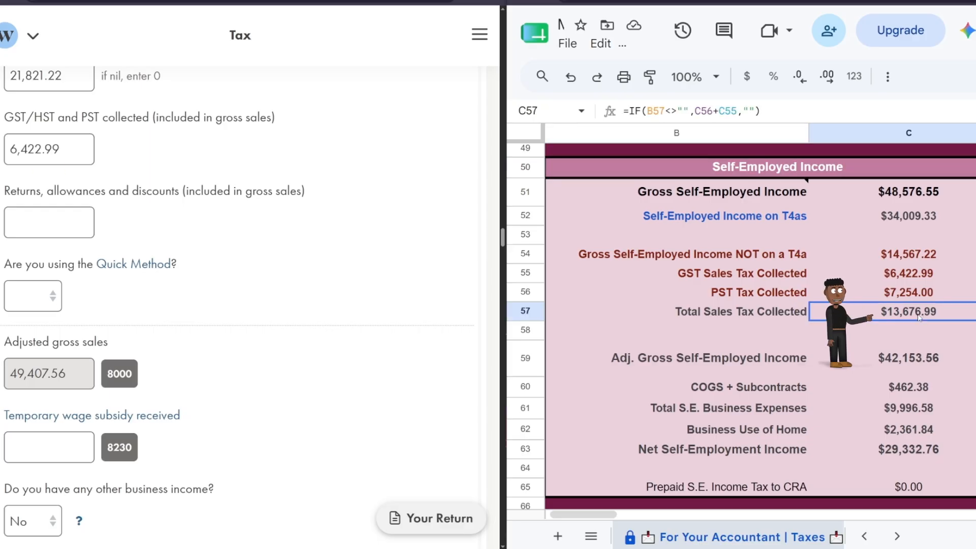
triple_click(49, 149)
key(ctrl+v)
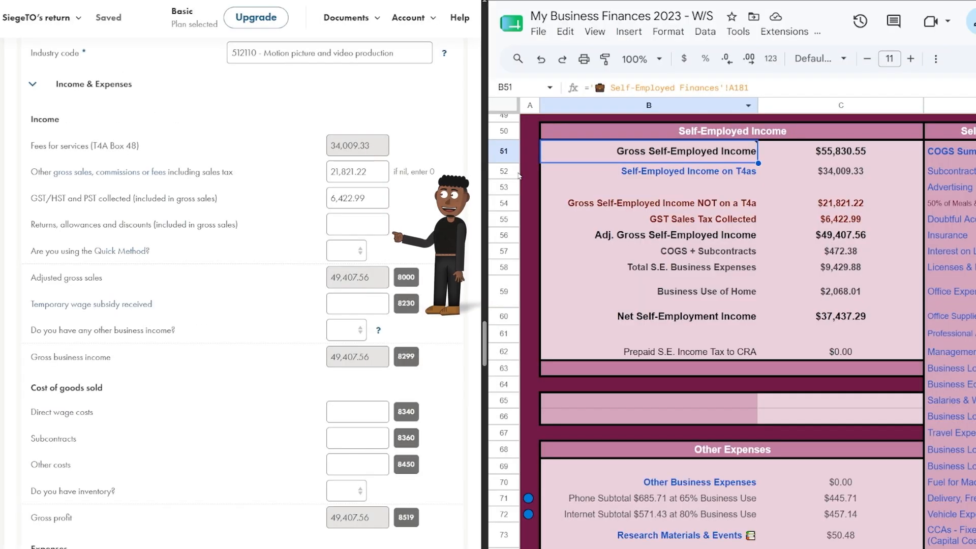
Answer No to using the Quick Method and No to other business income.
click(349, 251)
click(338, 296)
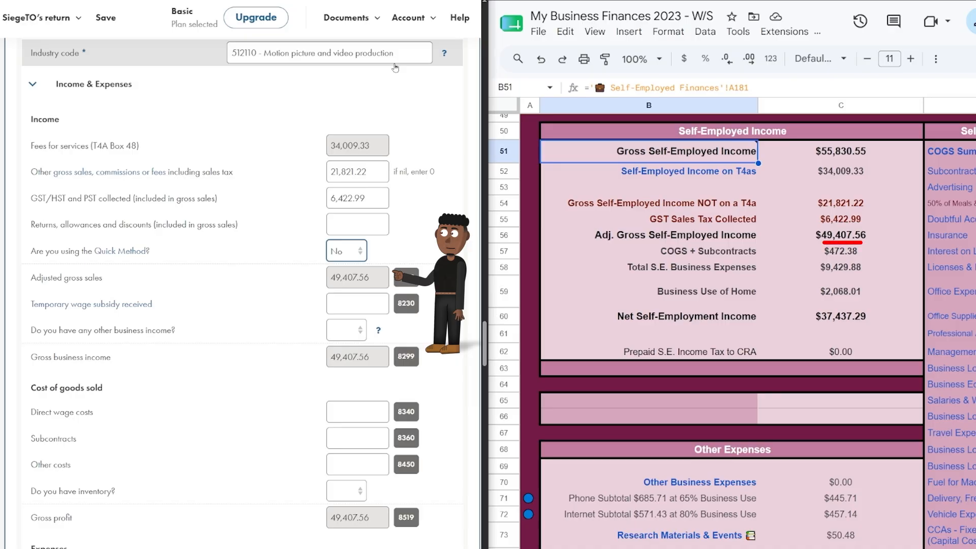
click(347, 329)
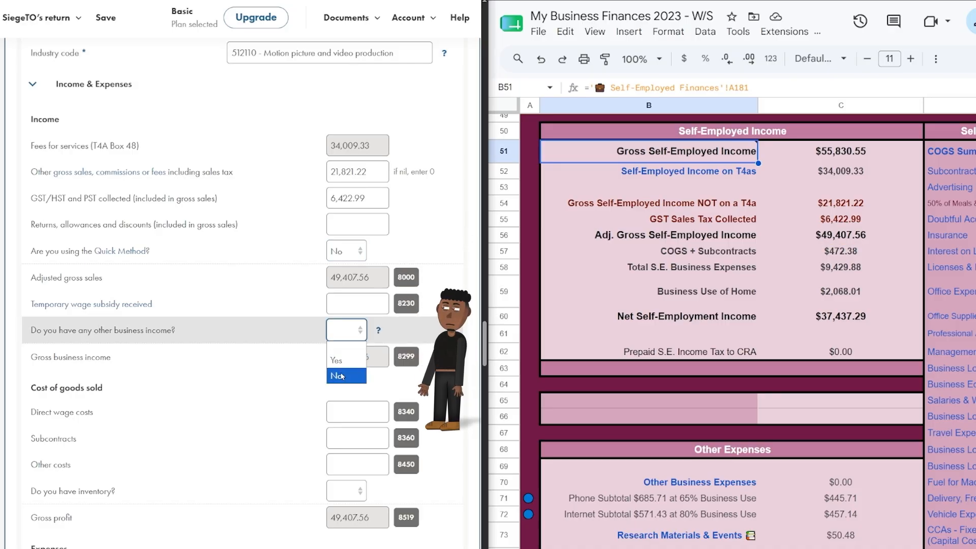
click(338, 374)
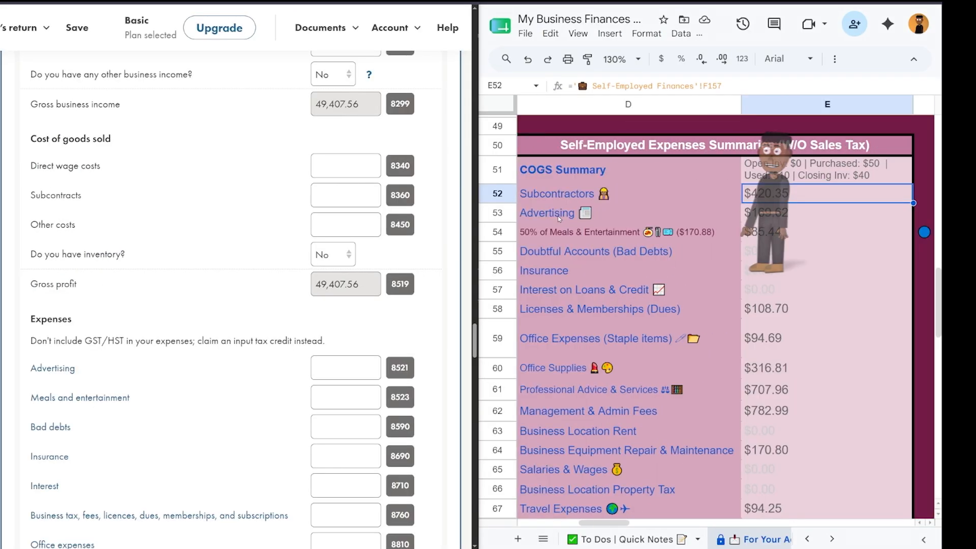
From the tracker's Office Expenses section, set the HST/GST/QST number answer in G2 to No.
mouse_move(557, 216)
mouse_move(921, 234)
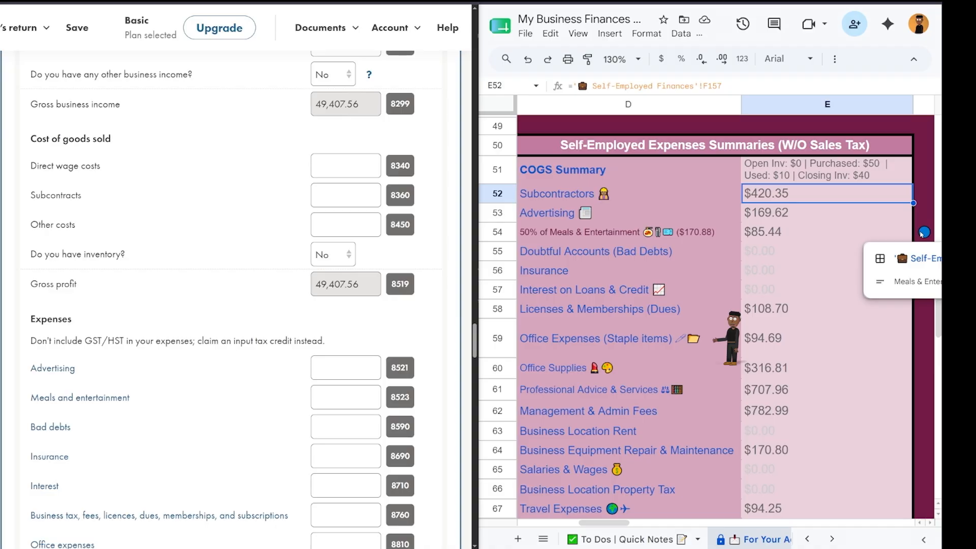
mouse_move(609, 338)
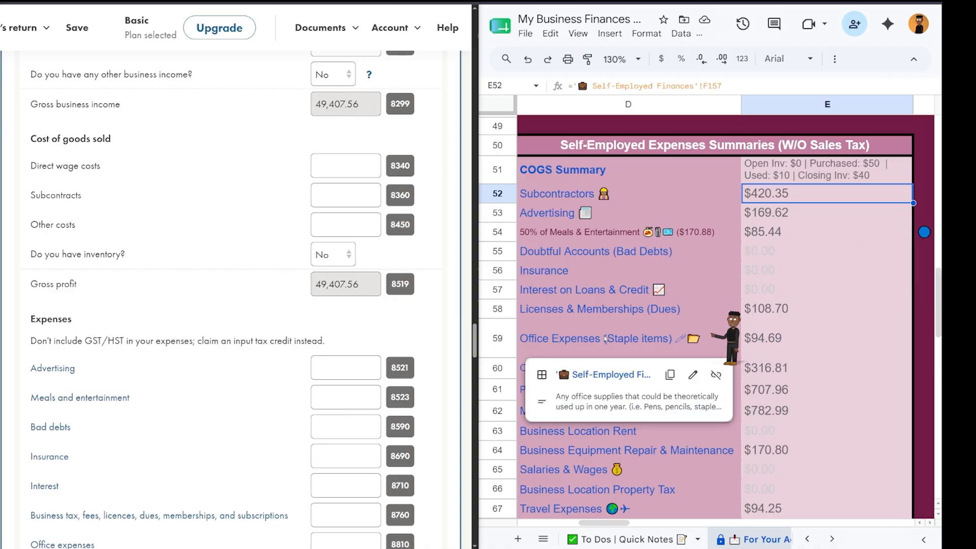
click(613, 380)
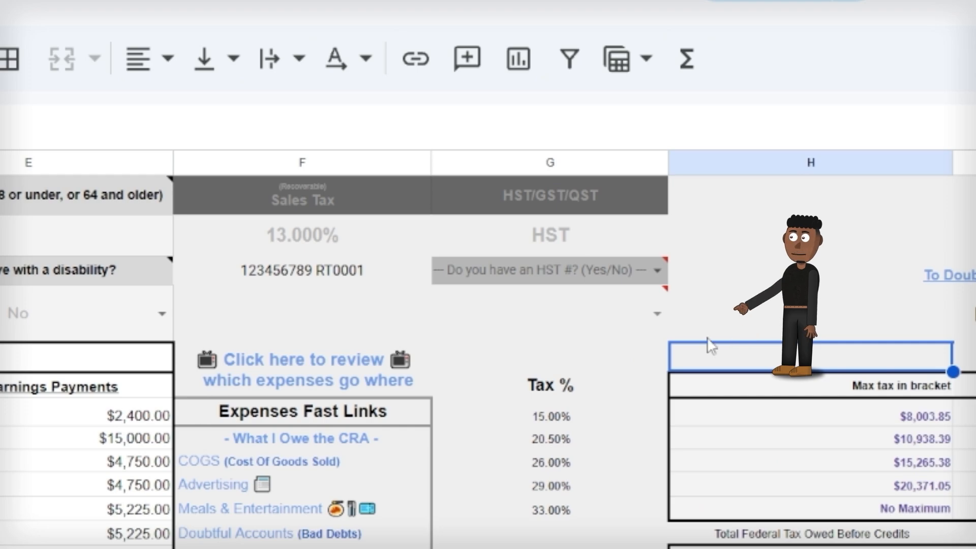
double_click(655, 268)
click(543, 355)
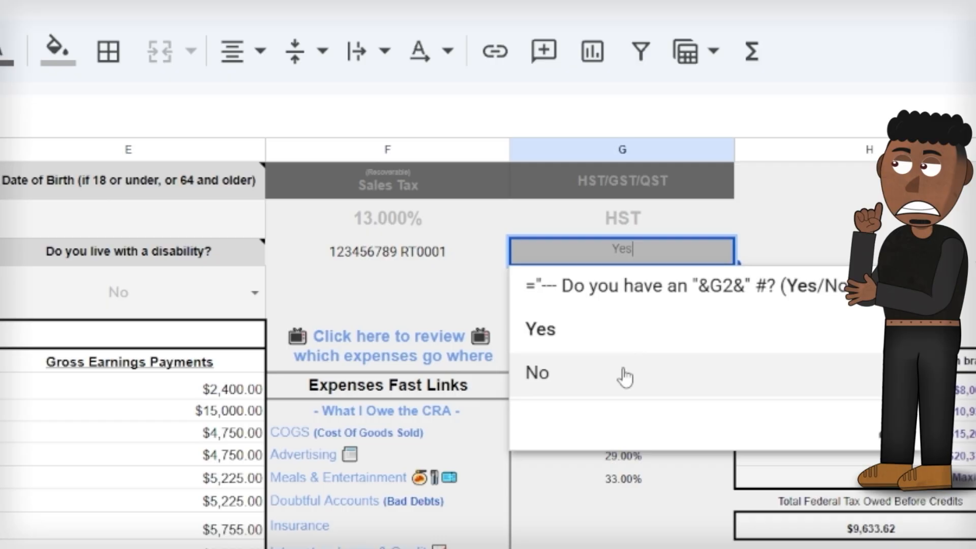
click(624, 377)
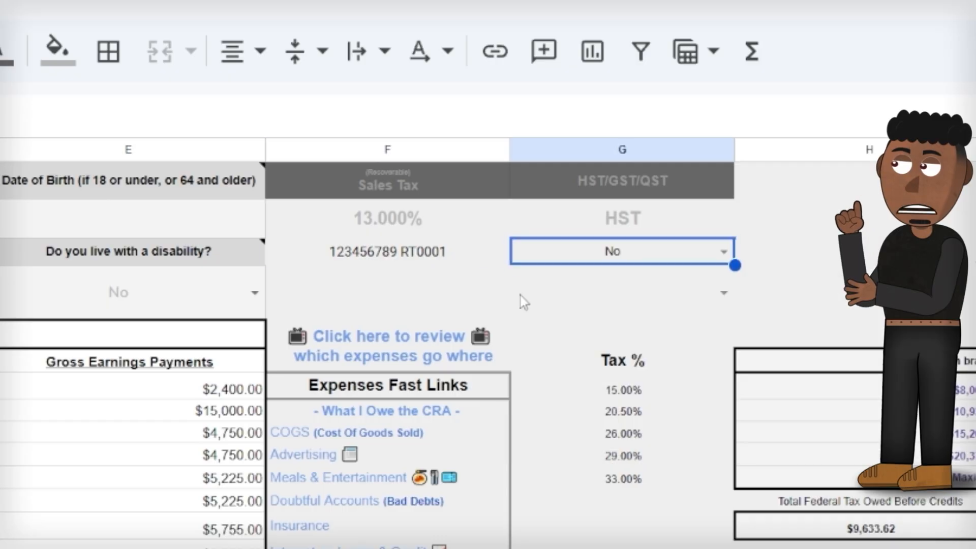
click(480, 254)
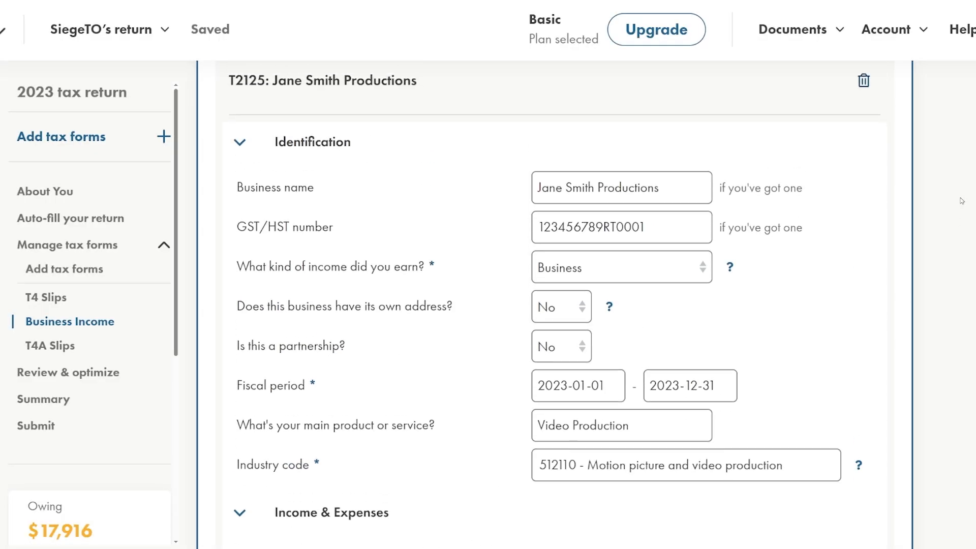
Clear the GST/HST number field on the T2125 form.
drag(694, 243, 407, 238)
key(BackSpace)
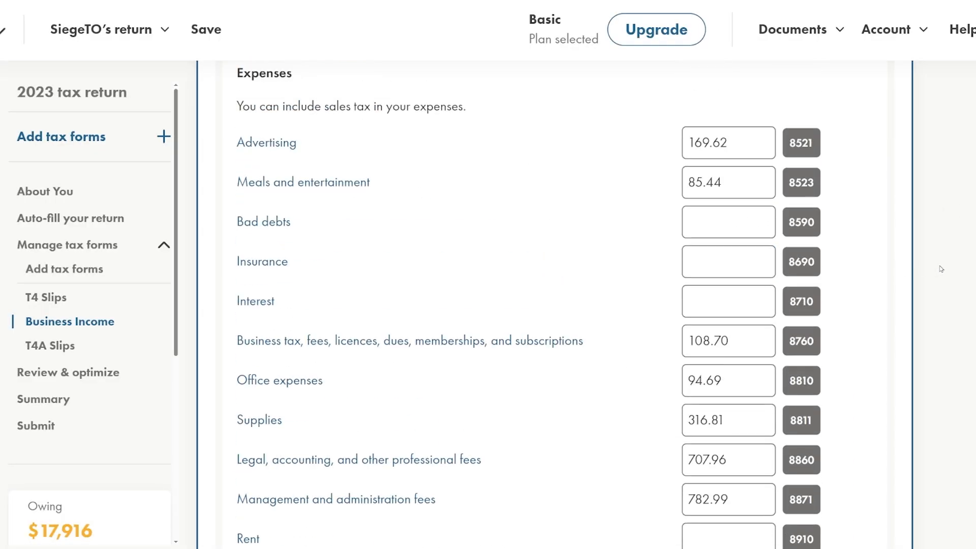
drag(260, 152, 280, 152)
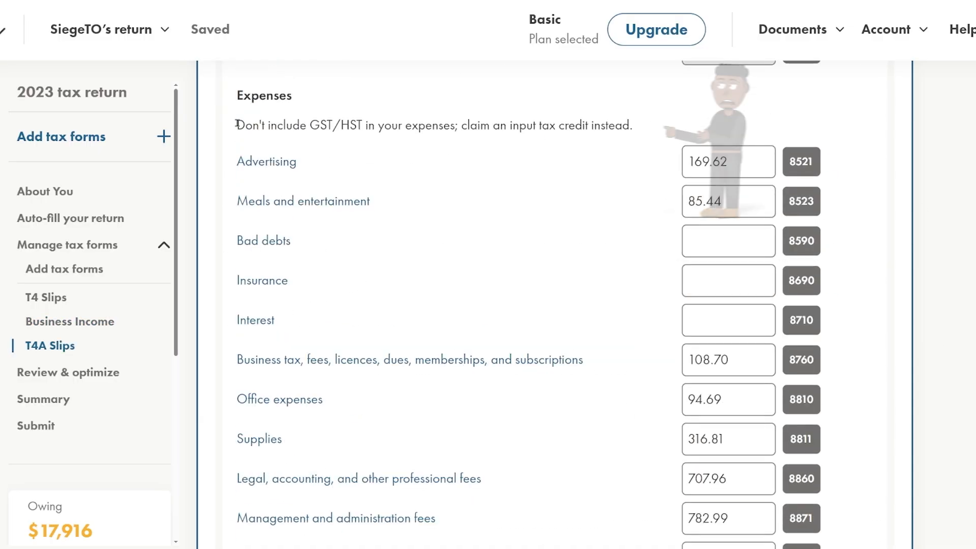
drag(238, 125, 455, 125)
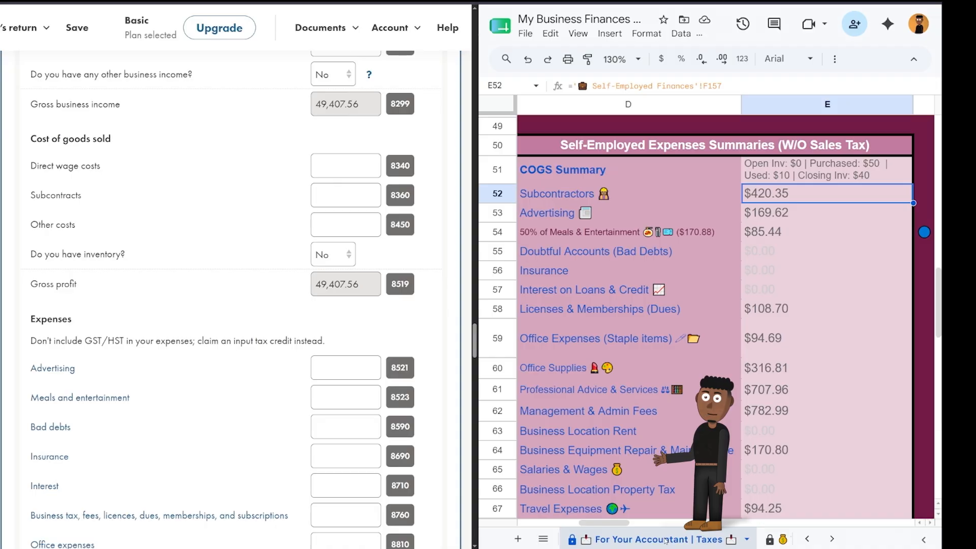
Copy the $420.35 Subcontractors total from tracker cell E52.
click(796, 200)
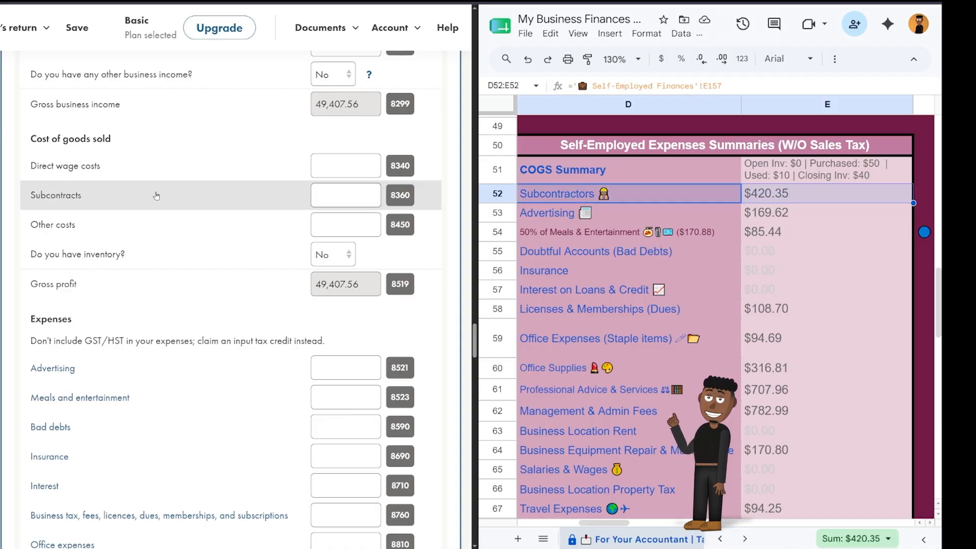
right_click(795, 200)
click(836, 91)
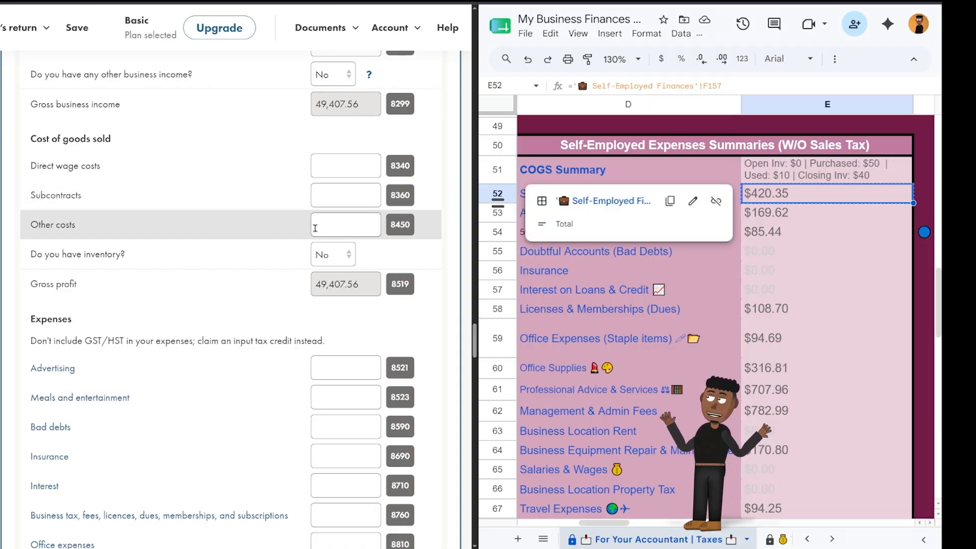
Paste 420.35 into Subcontracts (8360) and open the tracker's Subcontractors detail table.
right_click(315, 188)
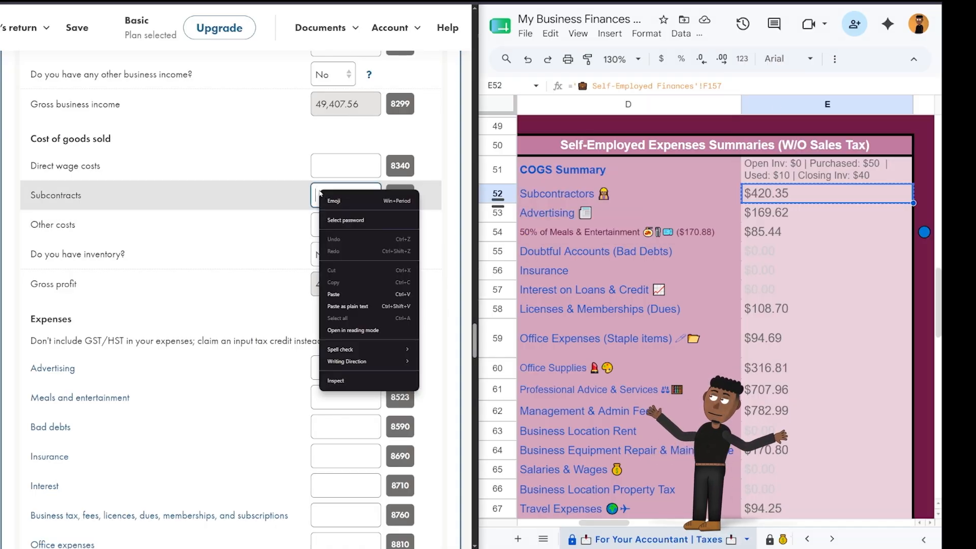
click(334, 294)
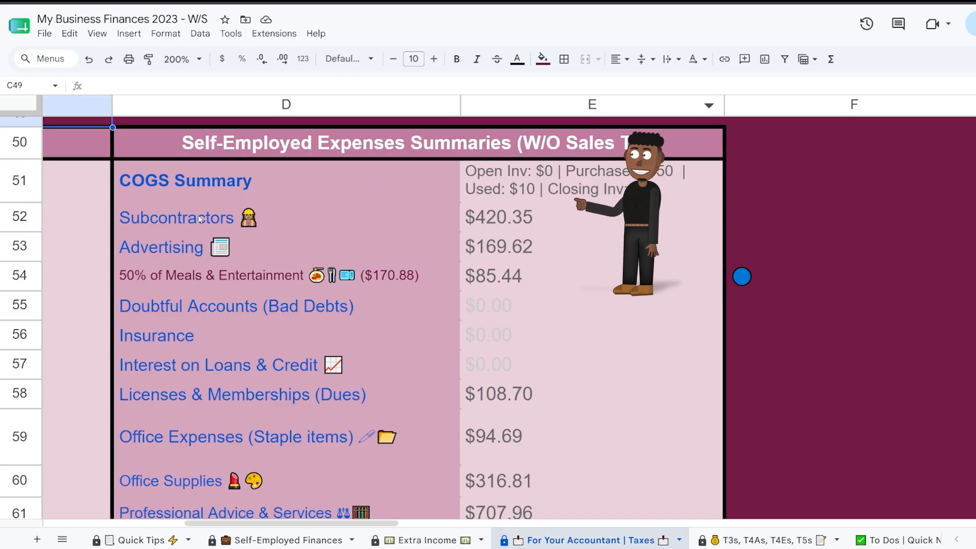
mouse_move(201, 218)
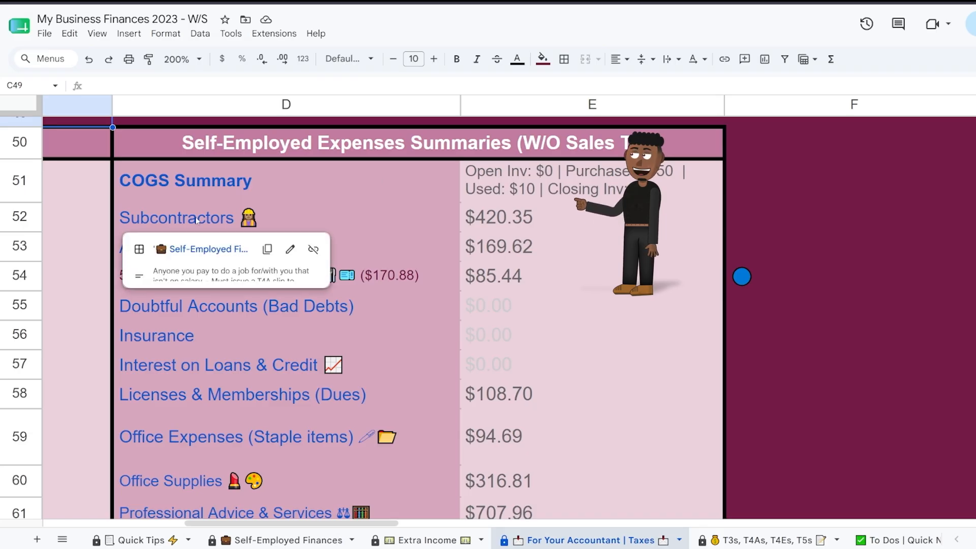
click(211, 251)
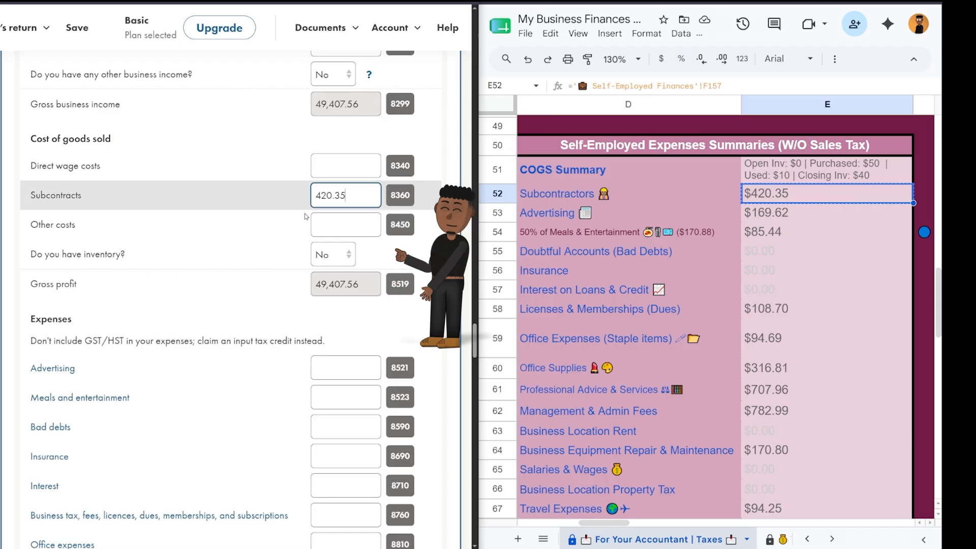
Answer Yes to inventory and enter opening 0.00, purchases 50.00 and closing 40.00.
click(340, 254)
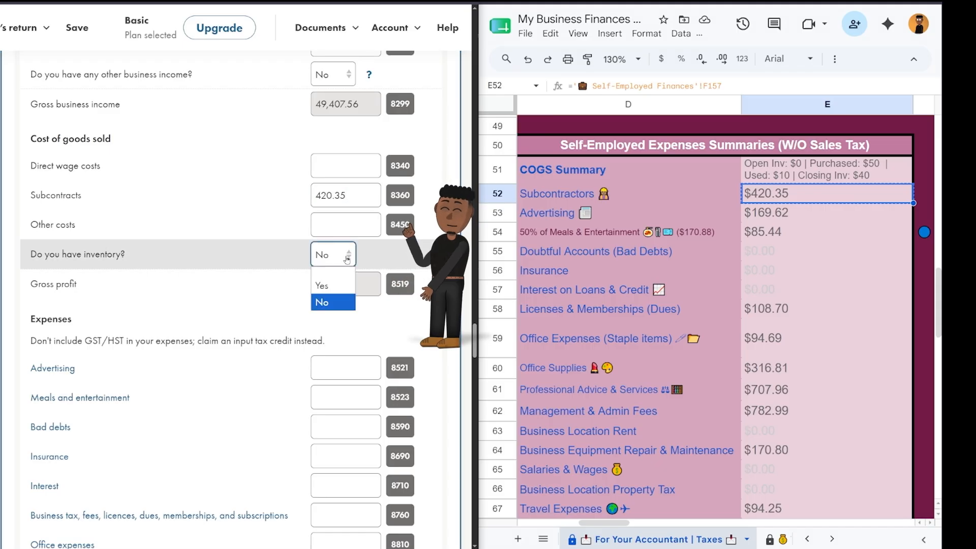
click(355, 282)
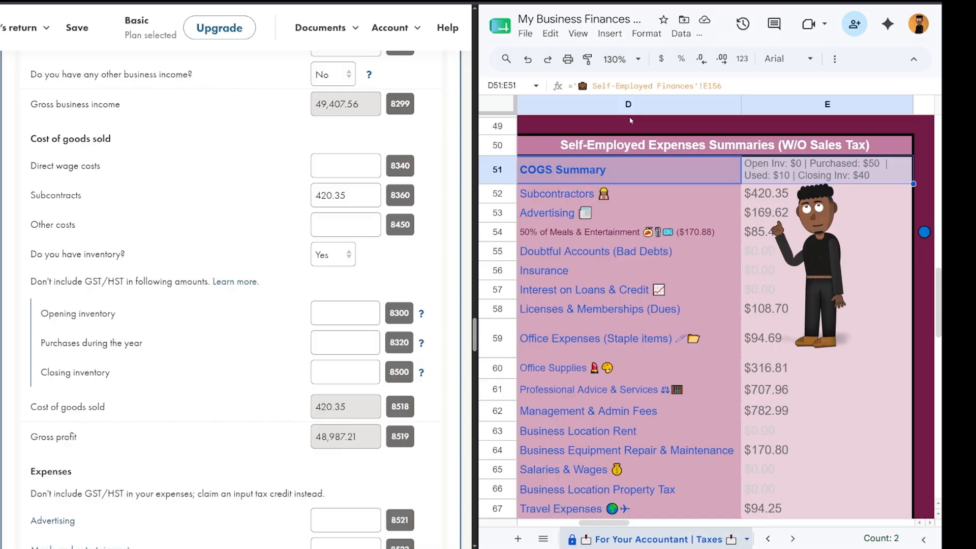
click(344, 317)
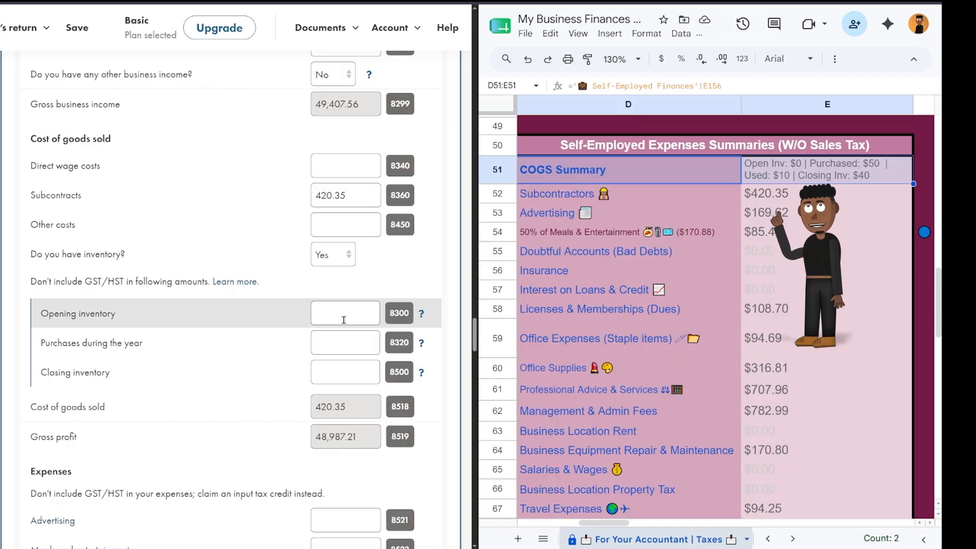
key(Tab)
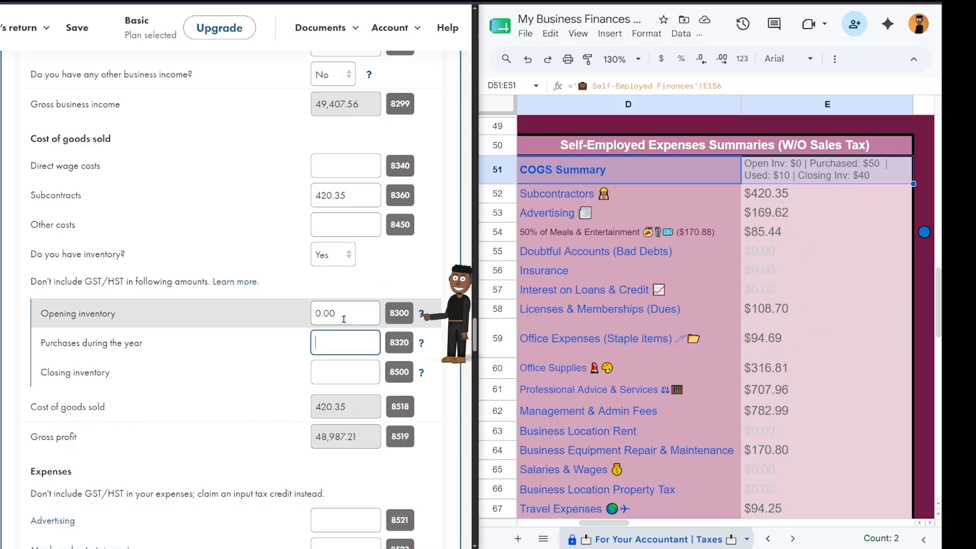
text(50)
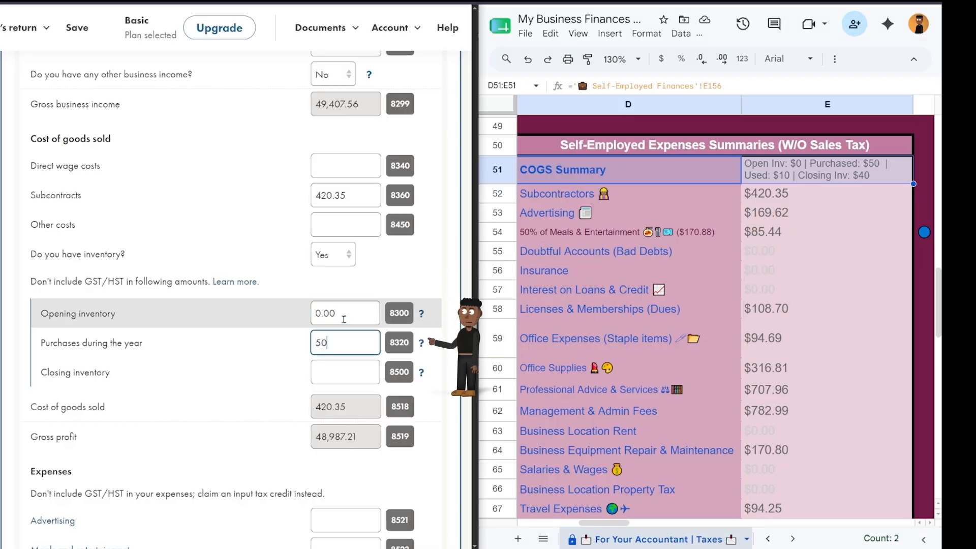
key(Tab)
text(40)
key(Tab)
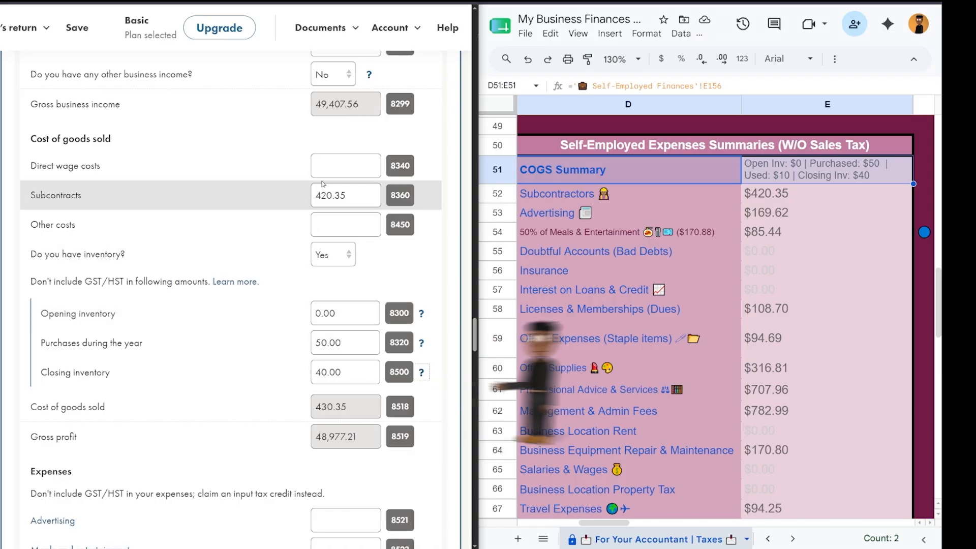
scroll(261, 209, down, 7)
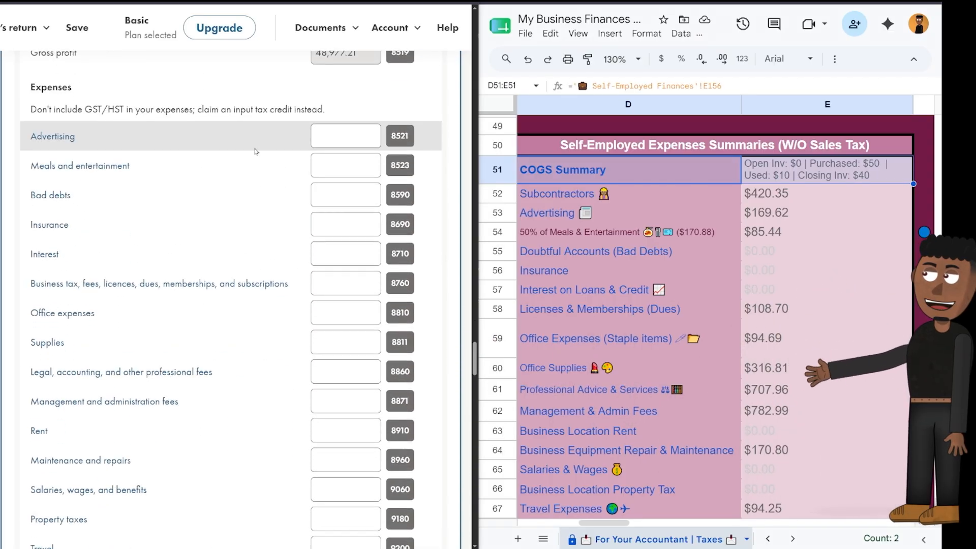
Enter advertising 169.62 and meals and entertainment 85.44 from the tracker.
click(689, 213)
scroll(689, 213, down, 1)
click(780, 166)
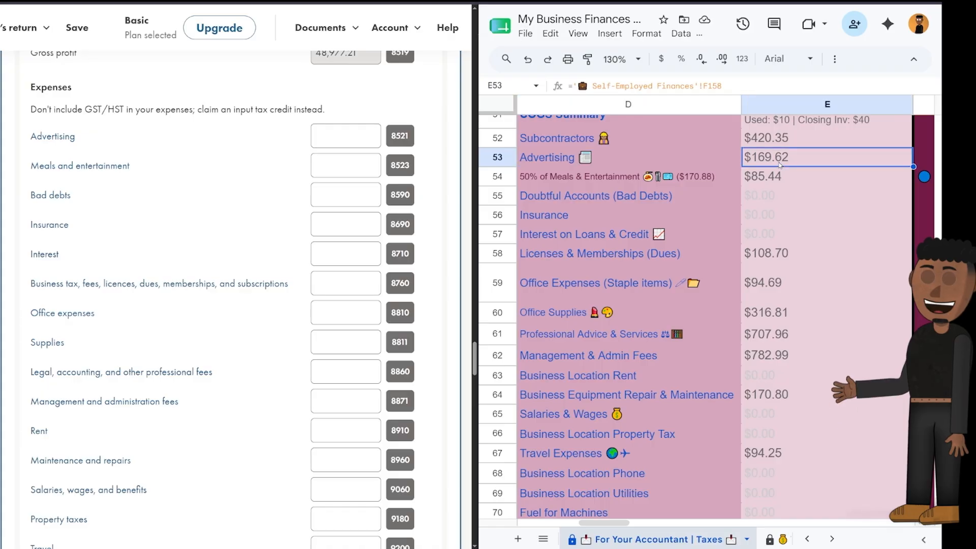
key(ctrl+c)
click(346, 136)
key(ctrl+v)
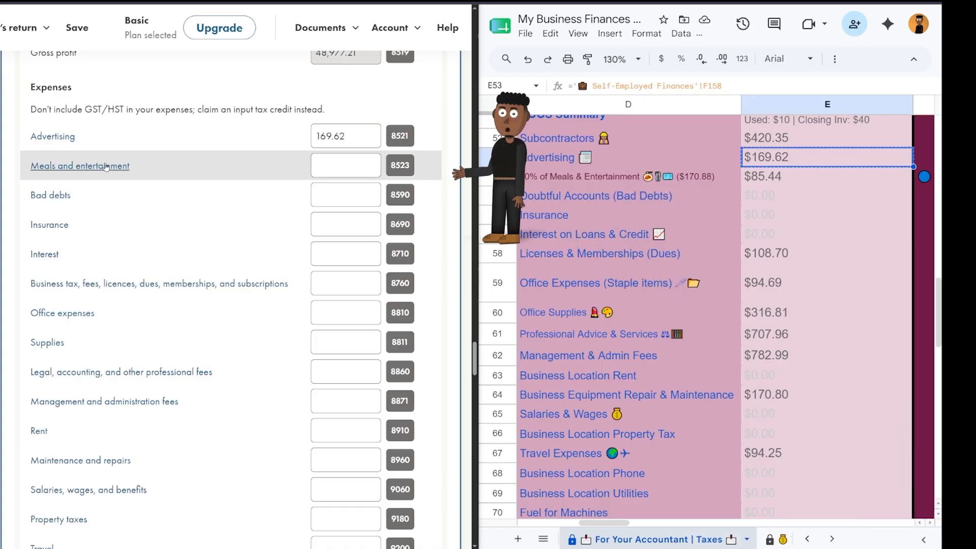
click(364, 170)
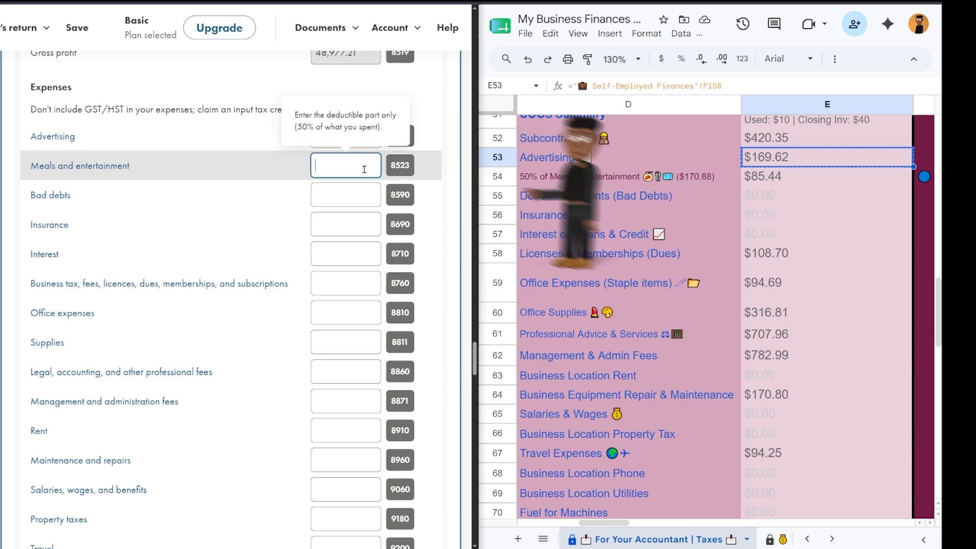
drag(584, 177, 778, 176)
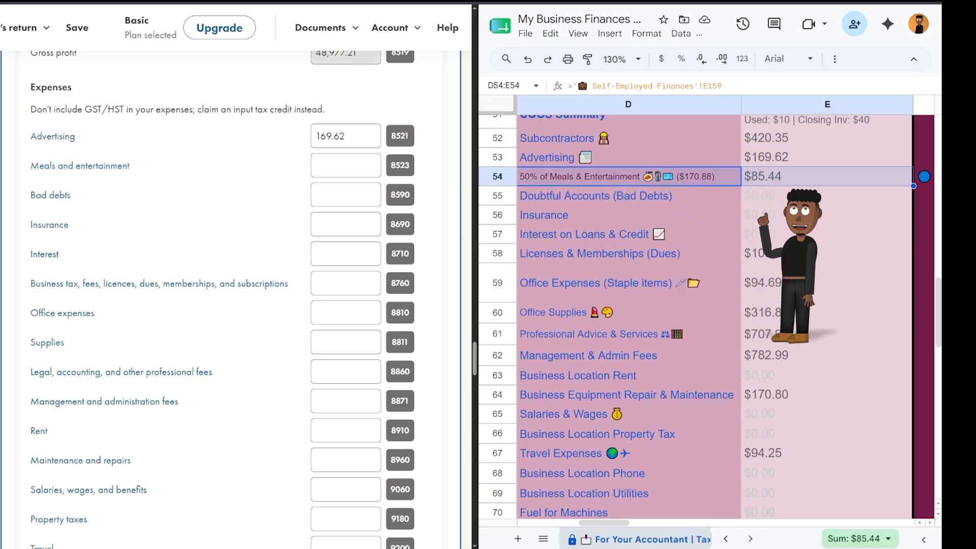
click(331, 165)
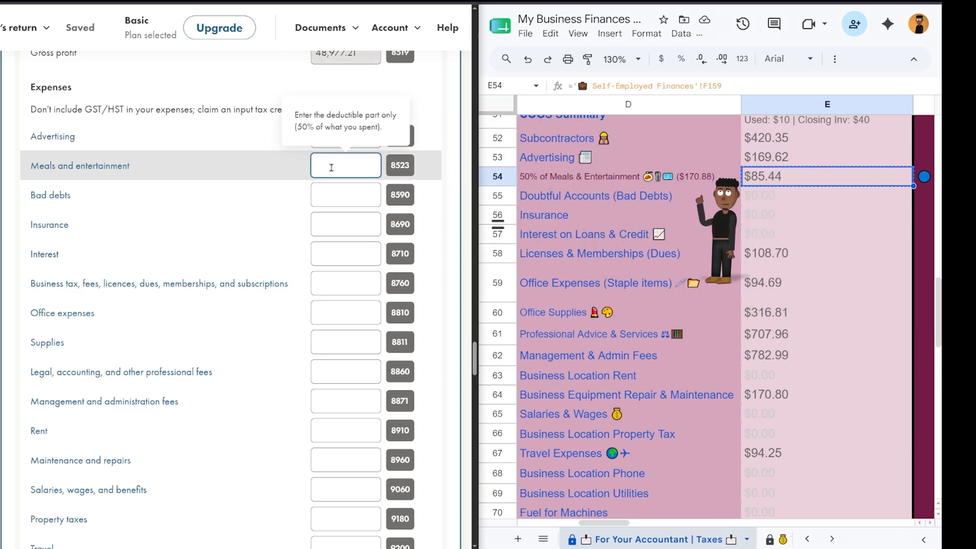
key(ctrl+v)
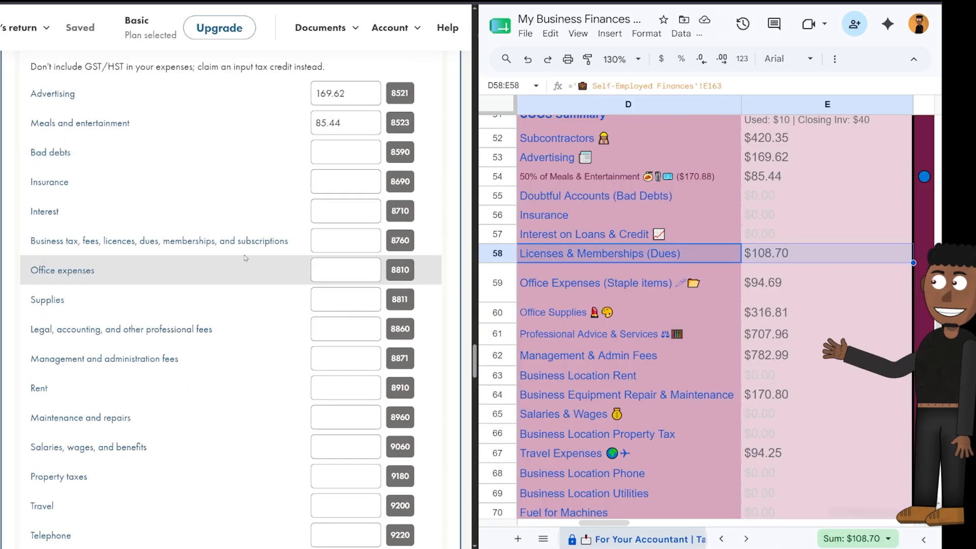
Enter fees and dues 108.70, office expenses 94.69 and professional fees 707.96.
click(345, 244)
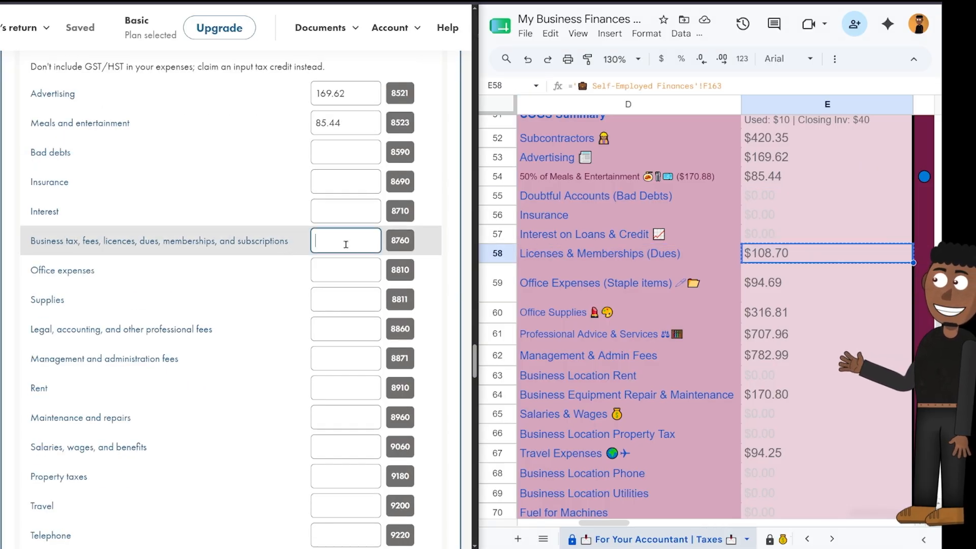
key(ctrl+v)
click(339, 270)
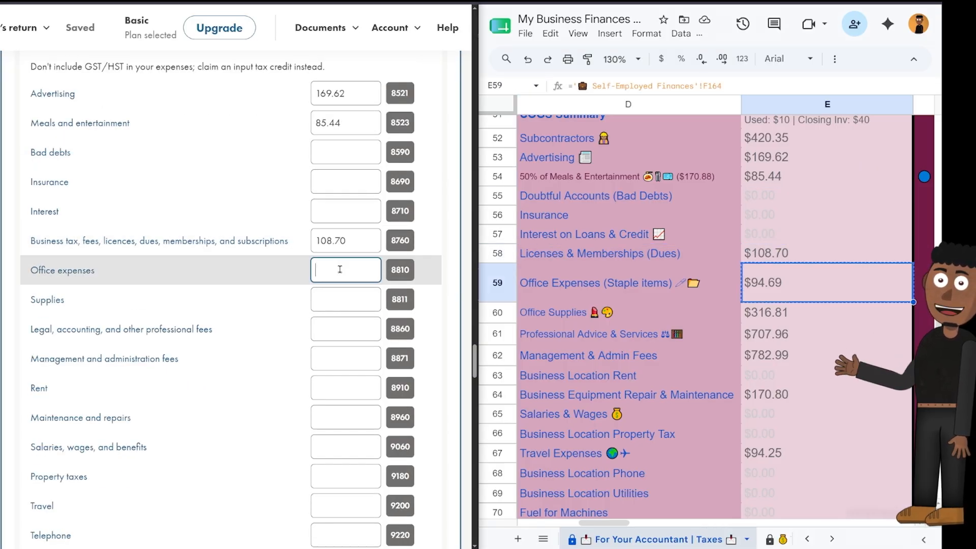
key(ctrl+v)
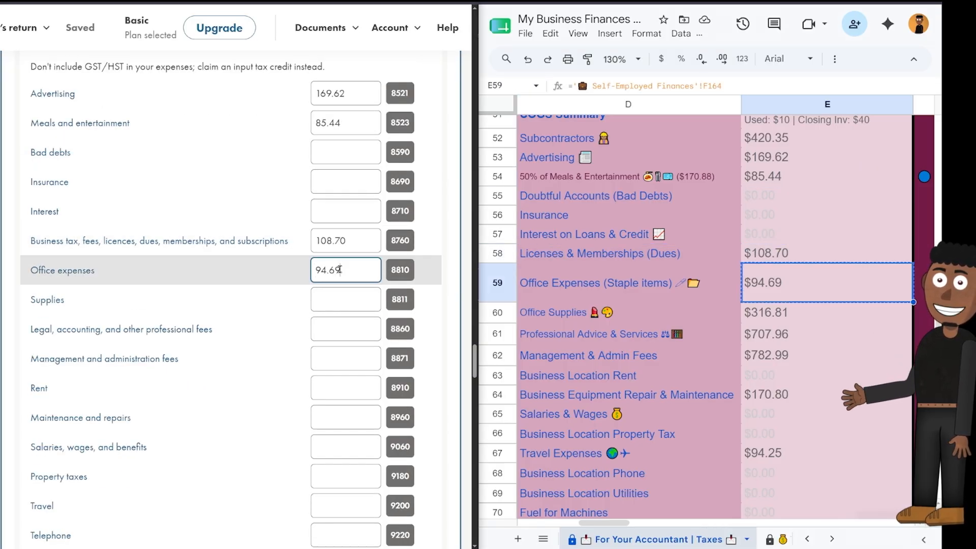
click(355, 302)
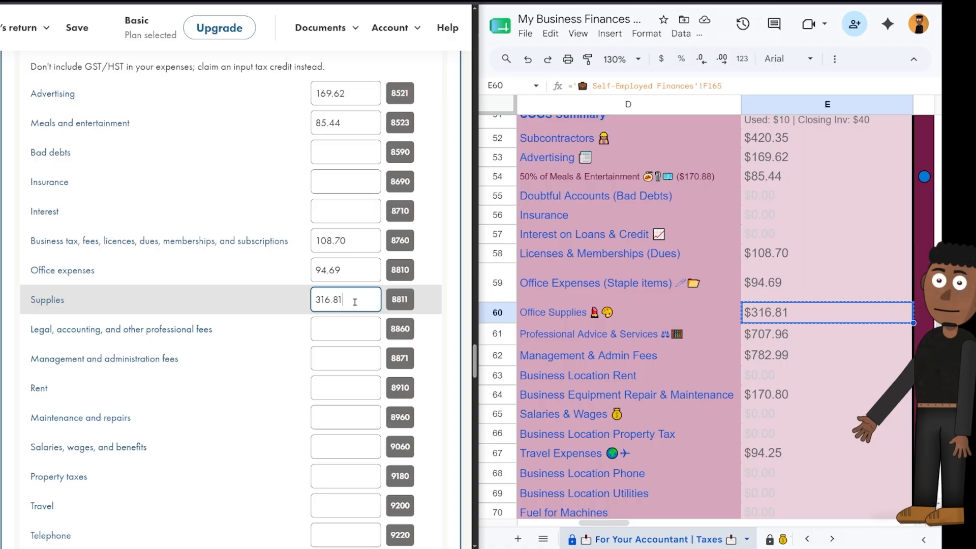
click(351, 329)
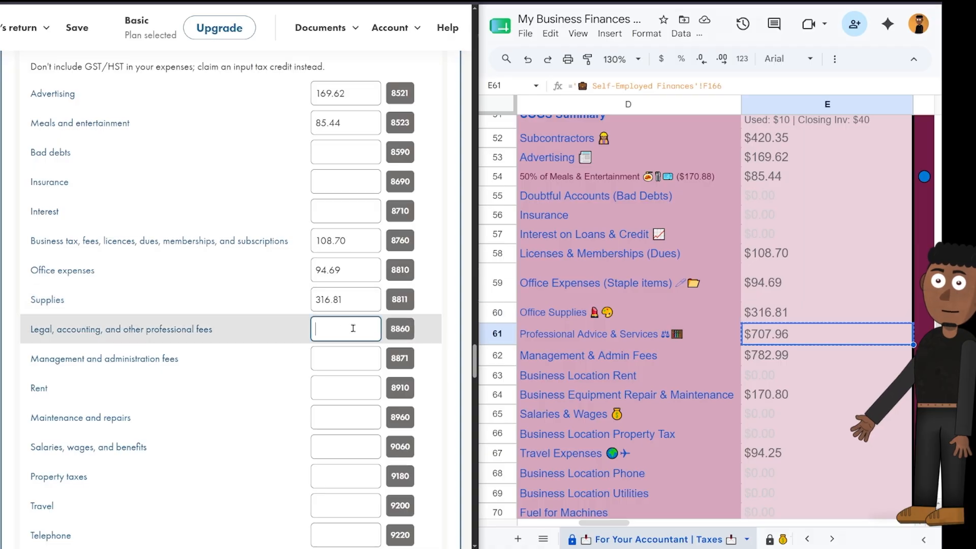
key(ctrl+v)
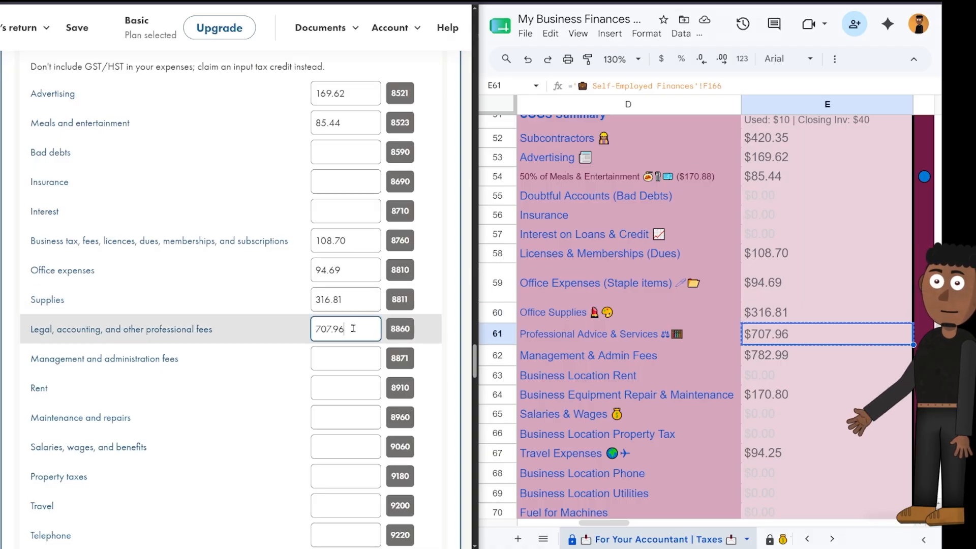
Enter maintenance and repairs 170.80, travel 94.25 and delivery and freight 22.12.
click(326, 360)
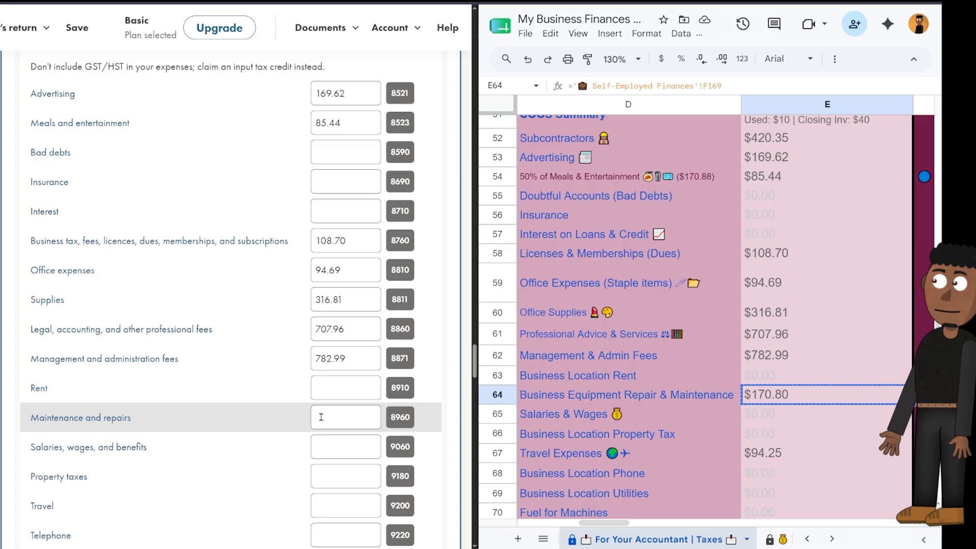
key(ctrl+v)
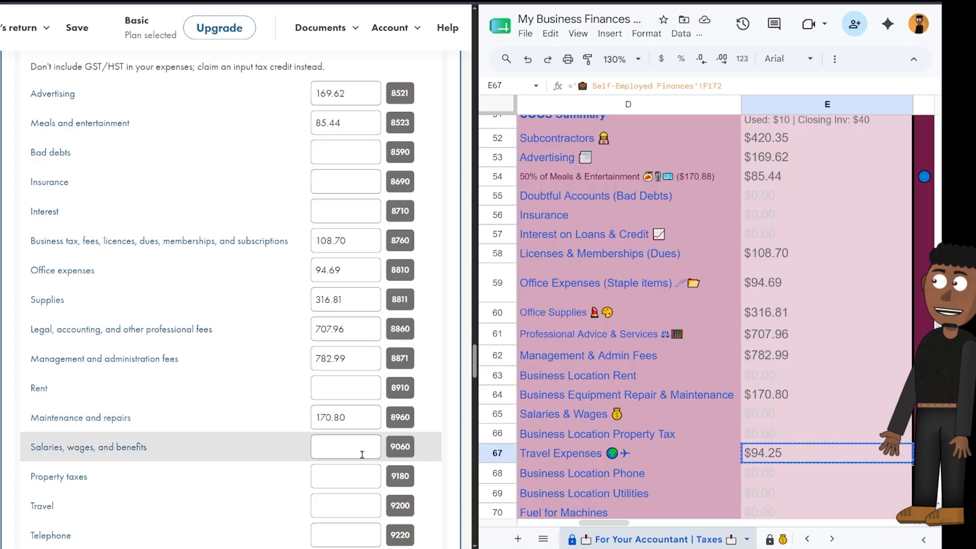
click(347, 501)
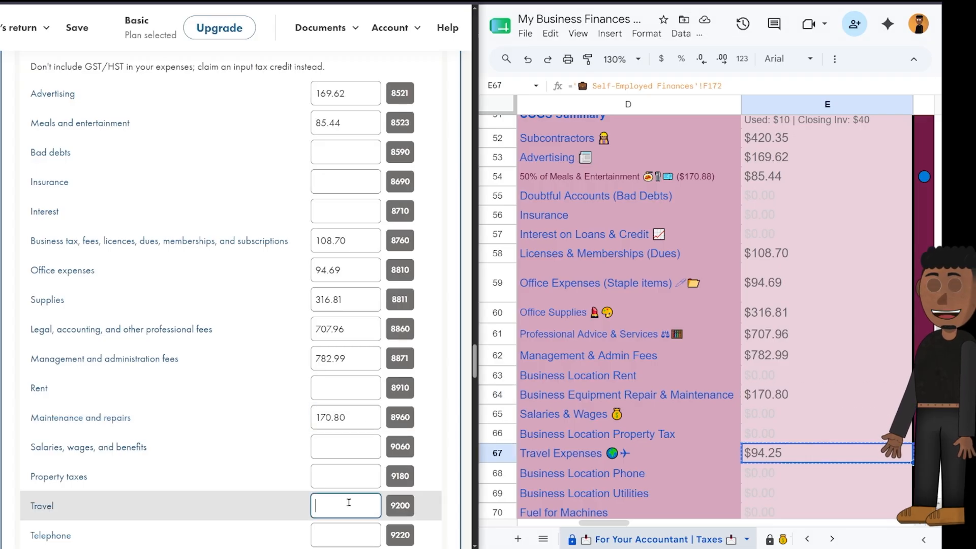
key(ctrl+v)
scroll(349, 503, down, 1)
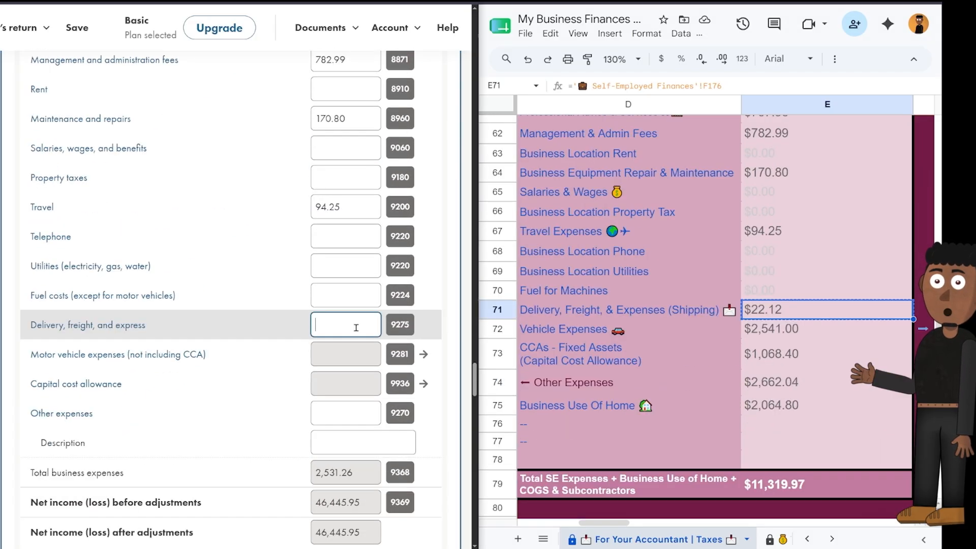
key(ctrl+v)
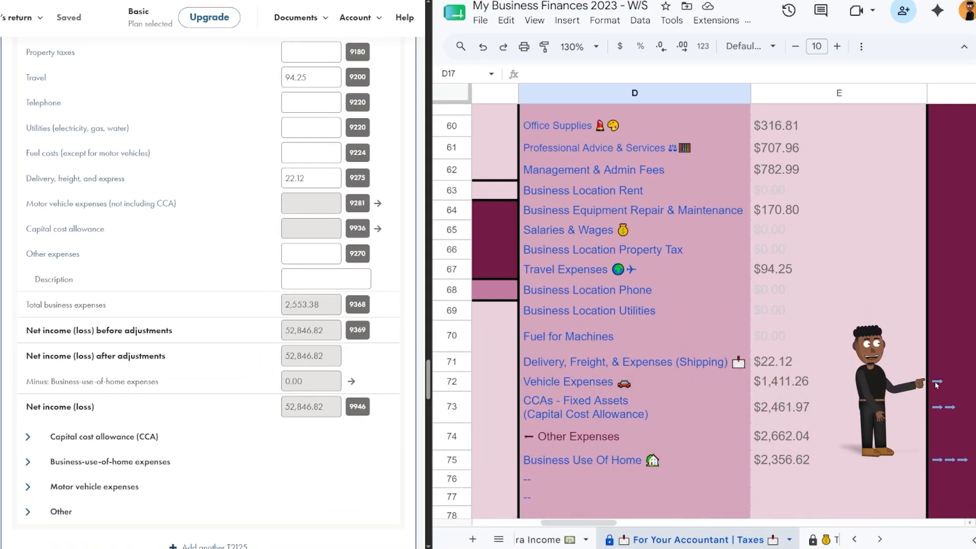
Jump the tracker to Car Mileage and go to the form's motor vehicle expenses (9281) section.
mouse_move(937, 380)
click(939, 408)
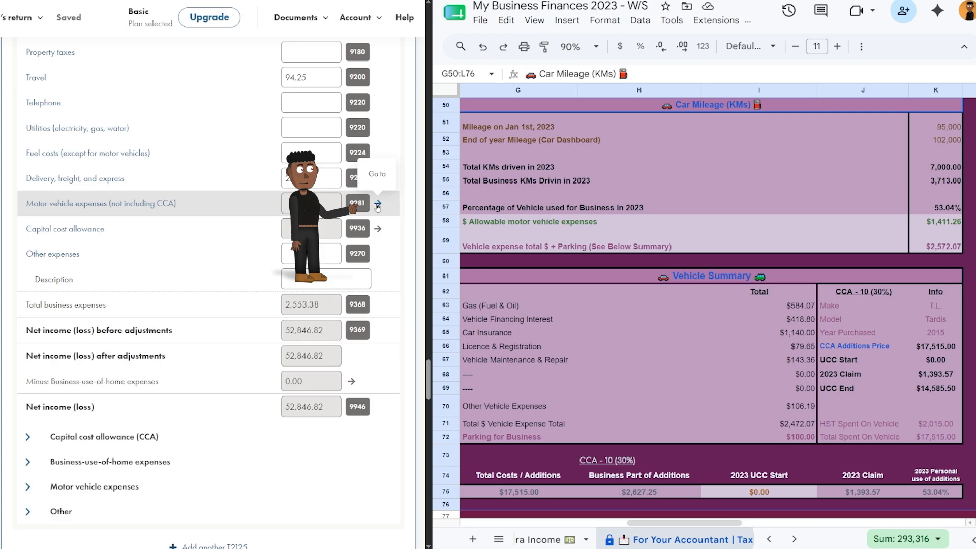
click(377, 204)
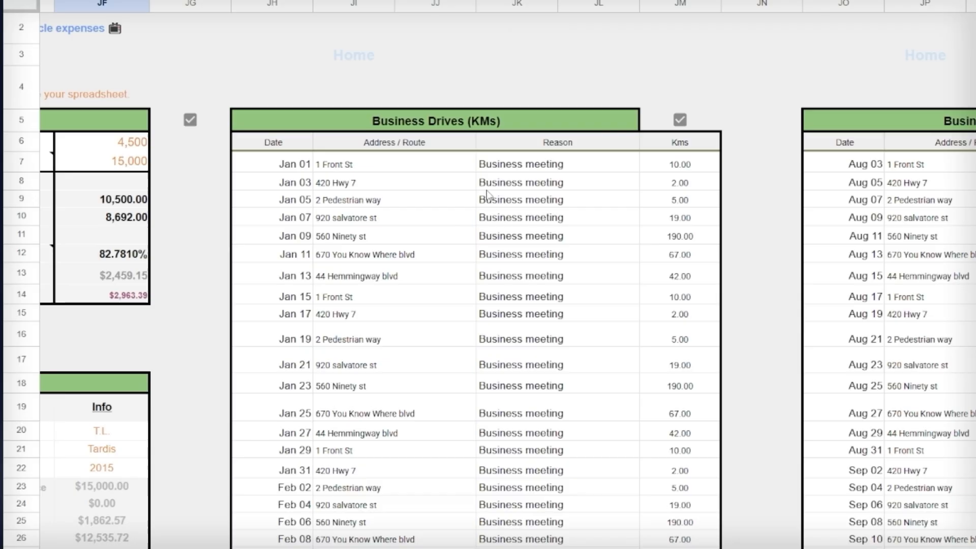
scroll(471, 164, down, 8)
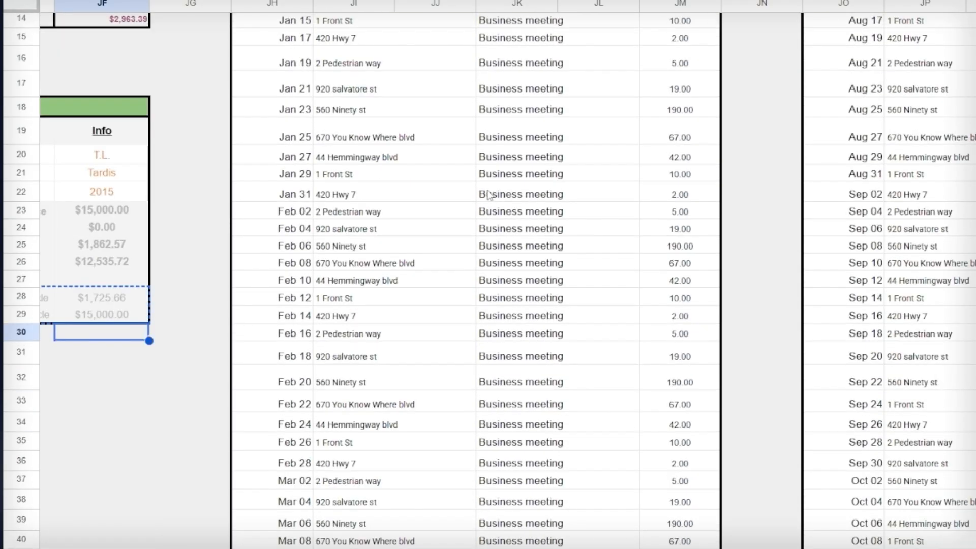
scroll(470, 164, down, 5)
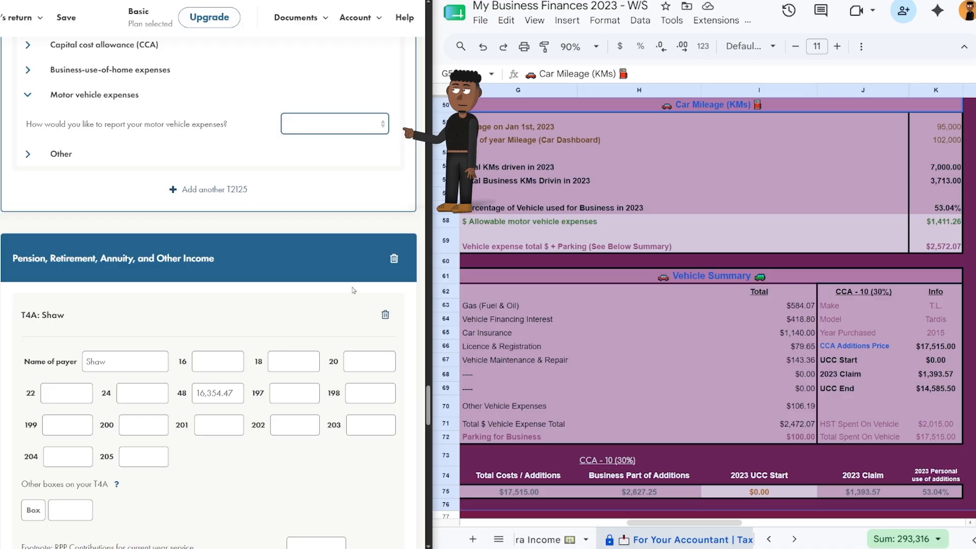
Choose to calculate vehicle expenses and enter fuel 584.07, insurance, licence 79.65 and repairs 143.36.
click(354, 124)
click(353, 168)
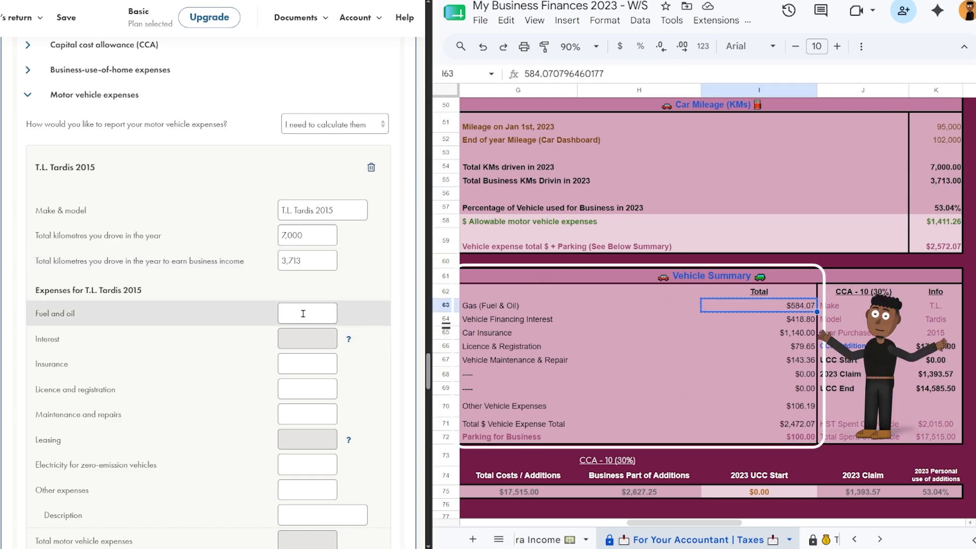
click(303, 314)
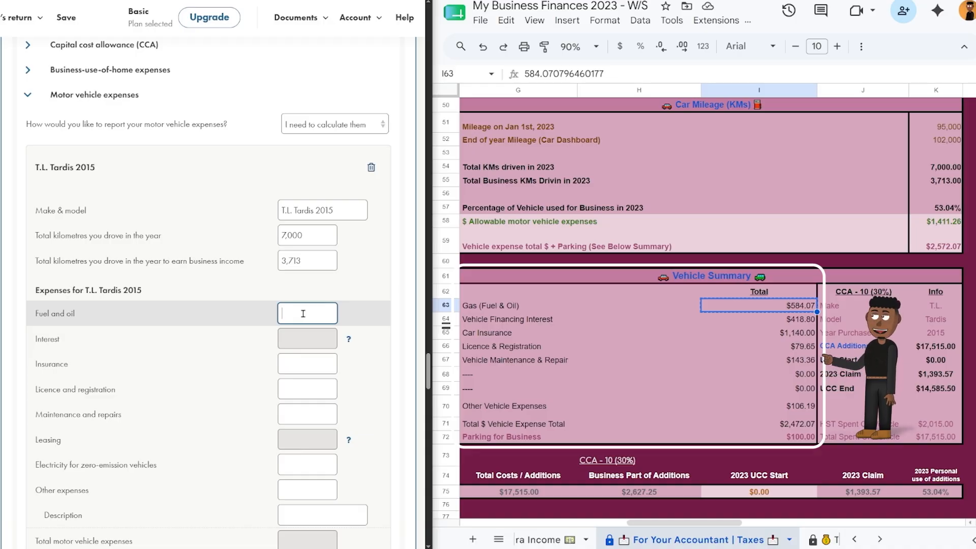
text(584.07)
click(314, 365)
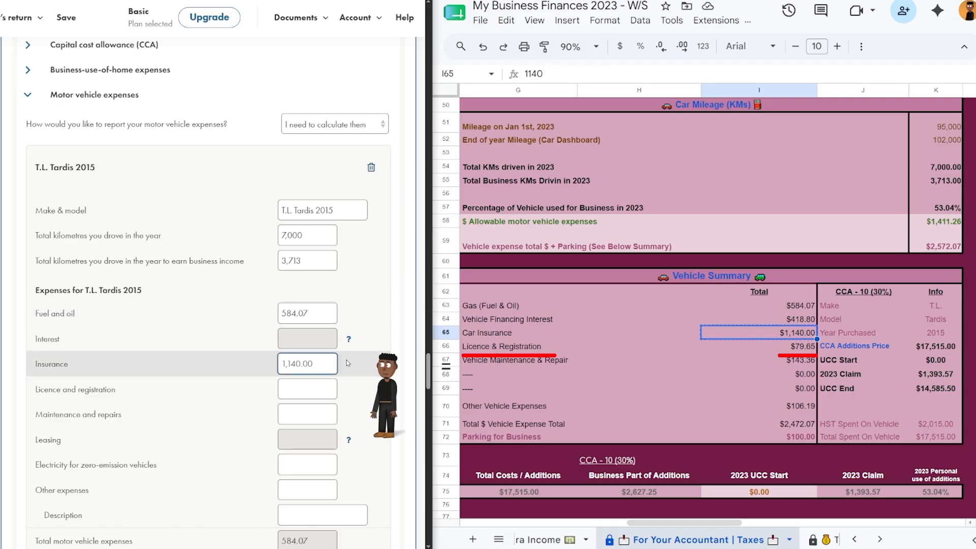
key(Tab)
text(79.65)
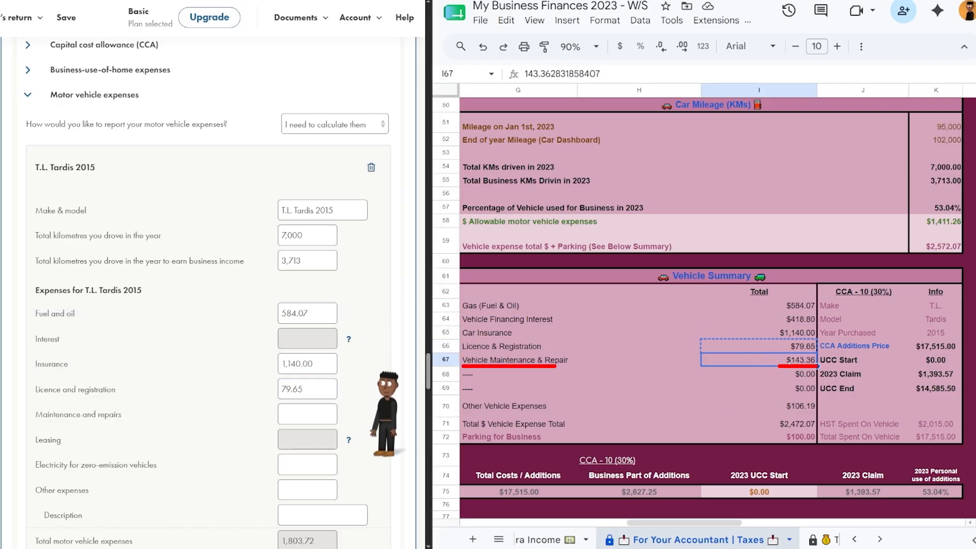
key(Tab)
text(143.36)
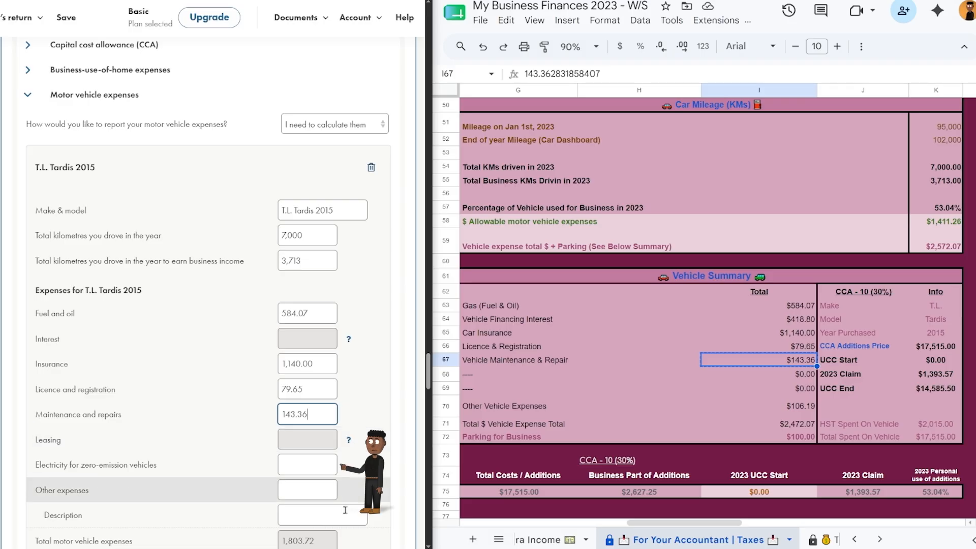
Add 'CAA Membership' as the other vehicle expenses description from the Other Vehicle Expenses list.
click(312, 490)
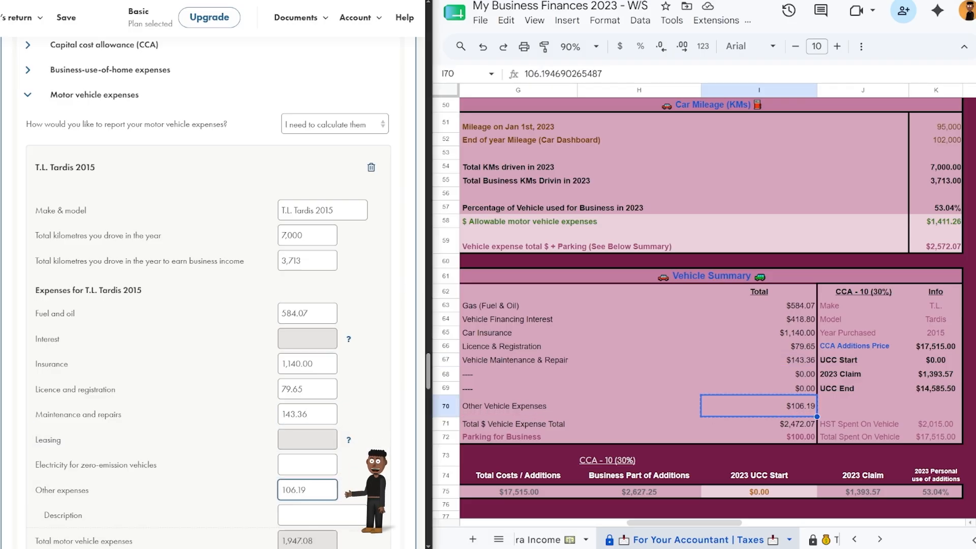
scroll(509, 355, left, 1)
mouse_move(472, 410)
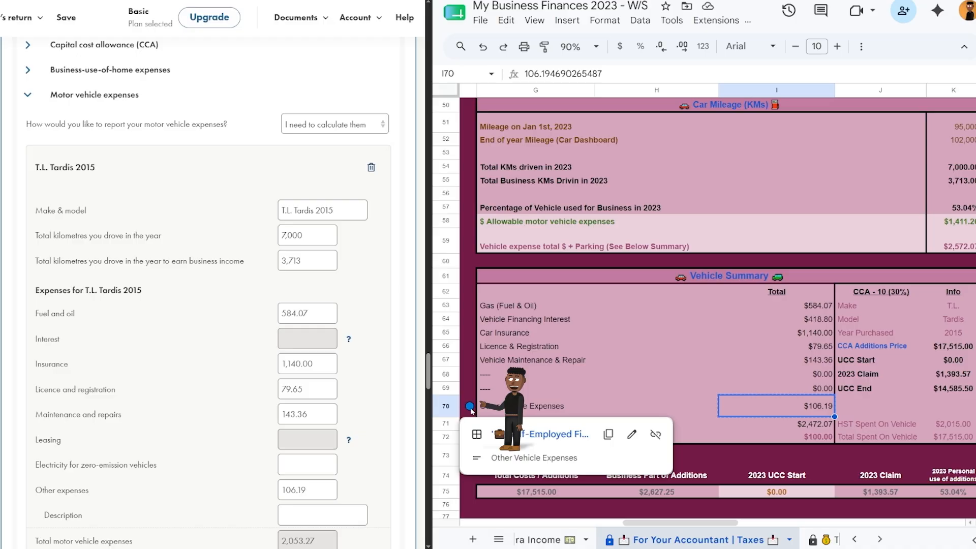
click(540, 434)
click(555, 144)
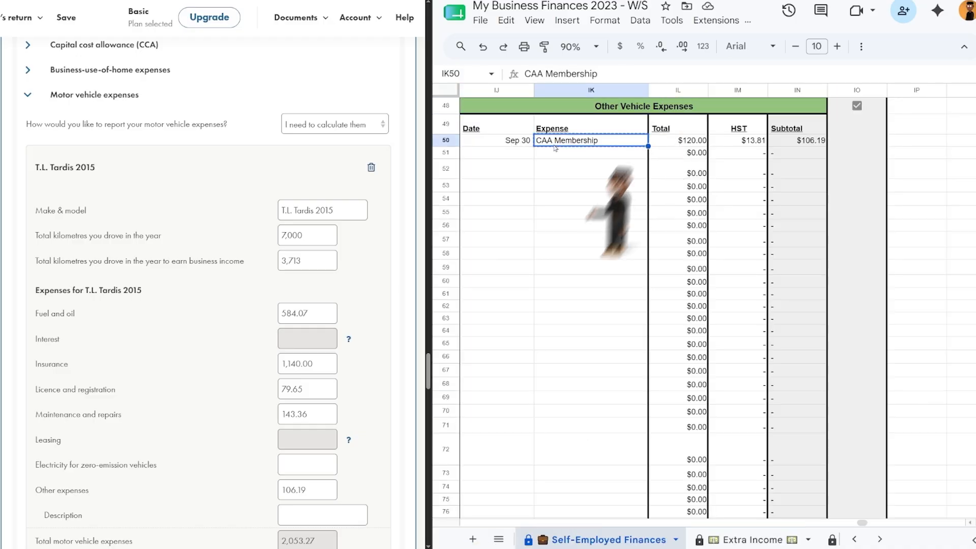
click(362, 515)
text(CAA Membership)
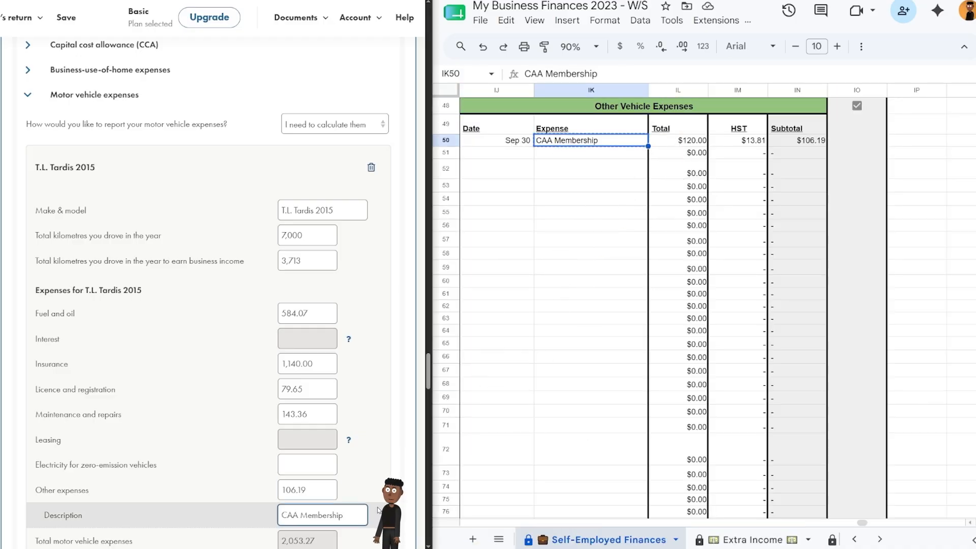
Enter 100.00 as business parking fees.
key(ctrl+shift+Page_Up)
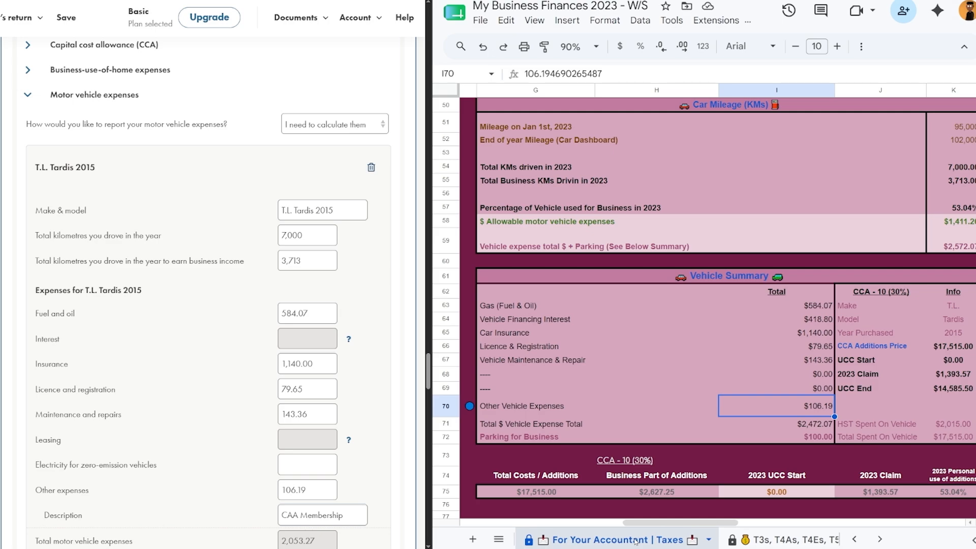
scroll(238, 322, down, 5)
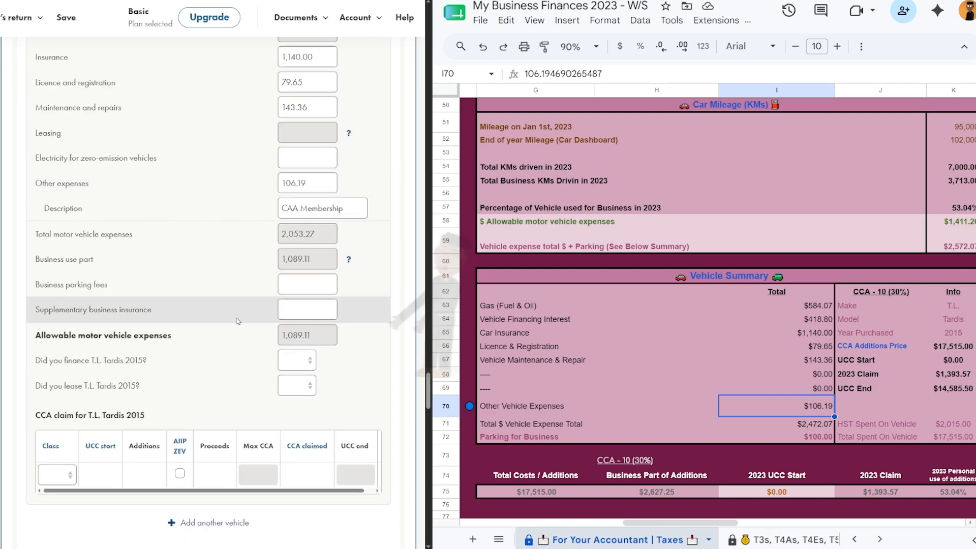
click(307, 285)
text(100.00)
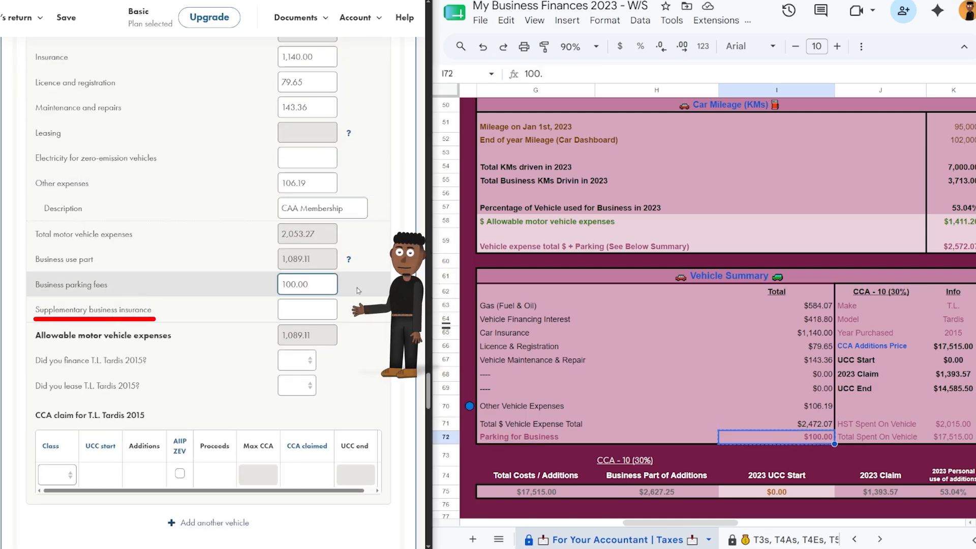
click(358, 291)
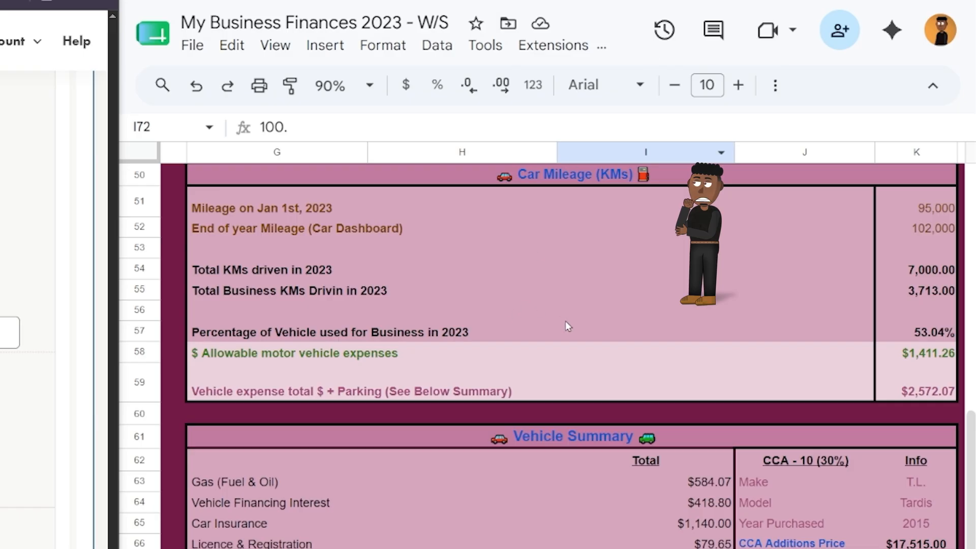
Mark the vehicle as financed and paste 418.80 as total interest payable.
mouse_move(566, 197)
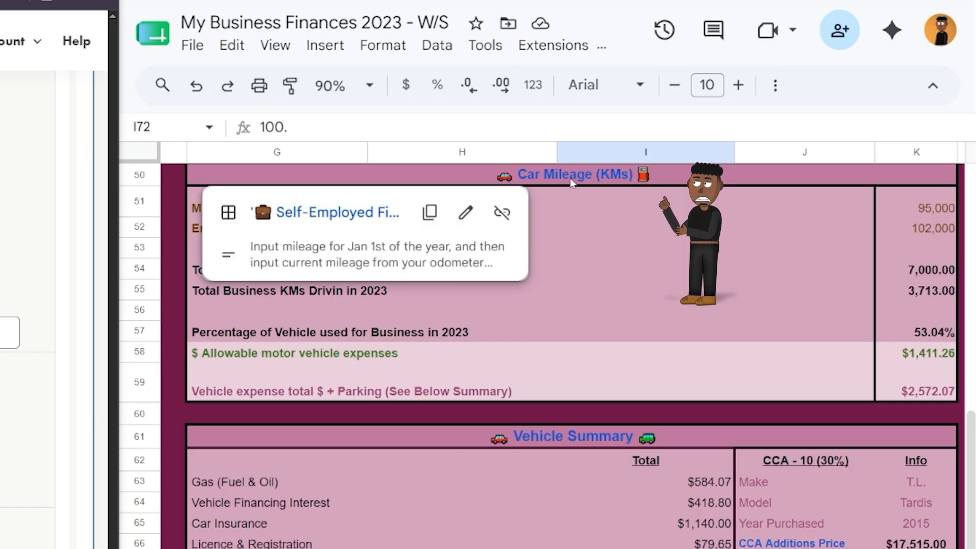
click(373, 216)
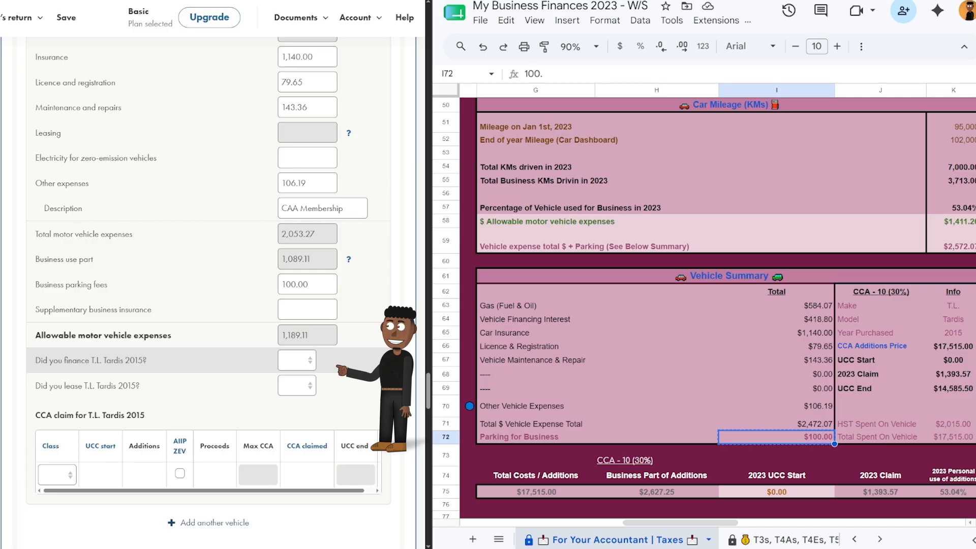
click(297, 360)
click(300, 386)
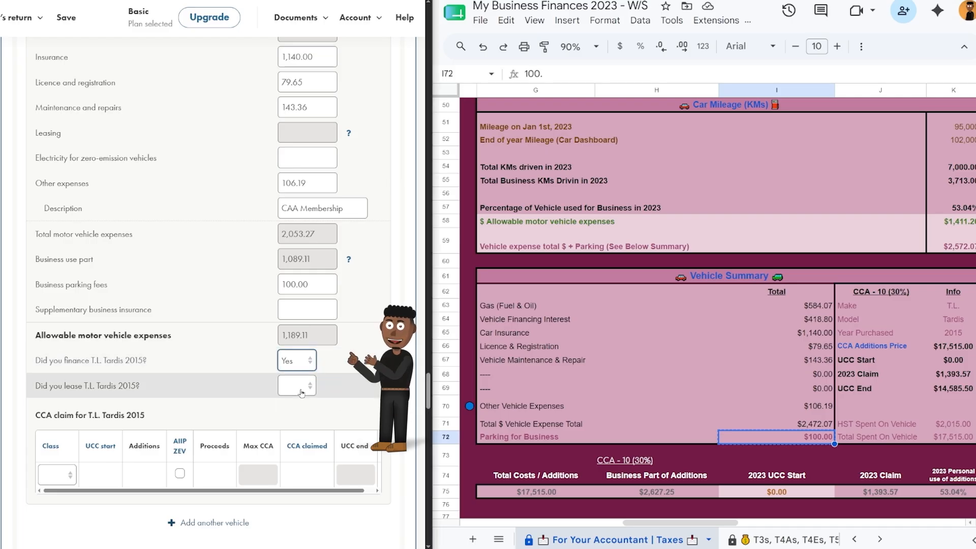
click(825, 322)
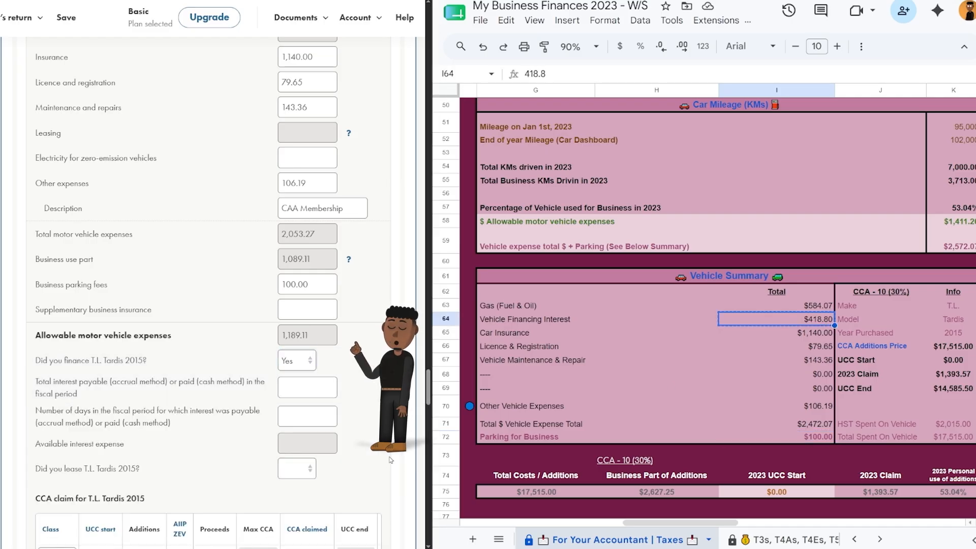
click(313, 388)
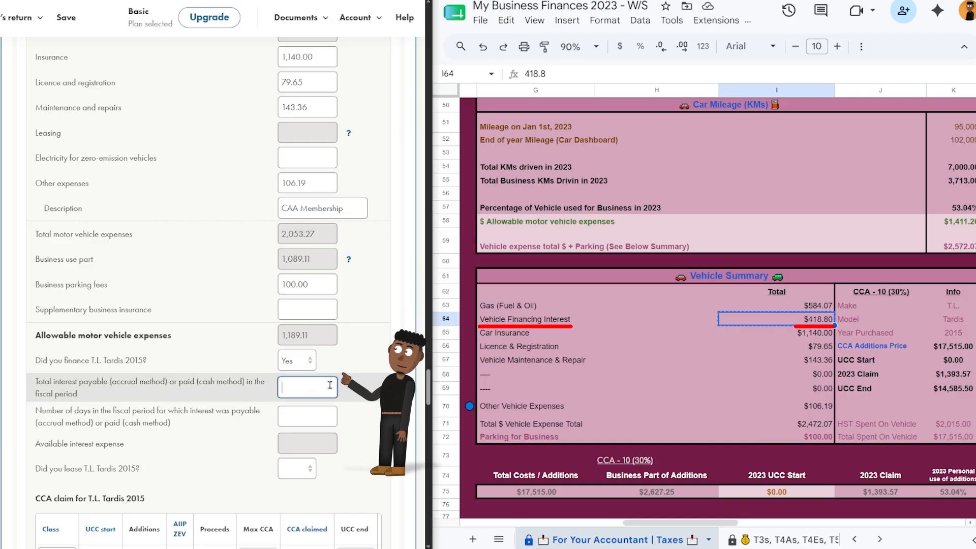
text(418.80)
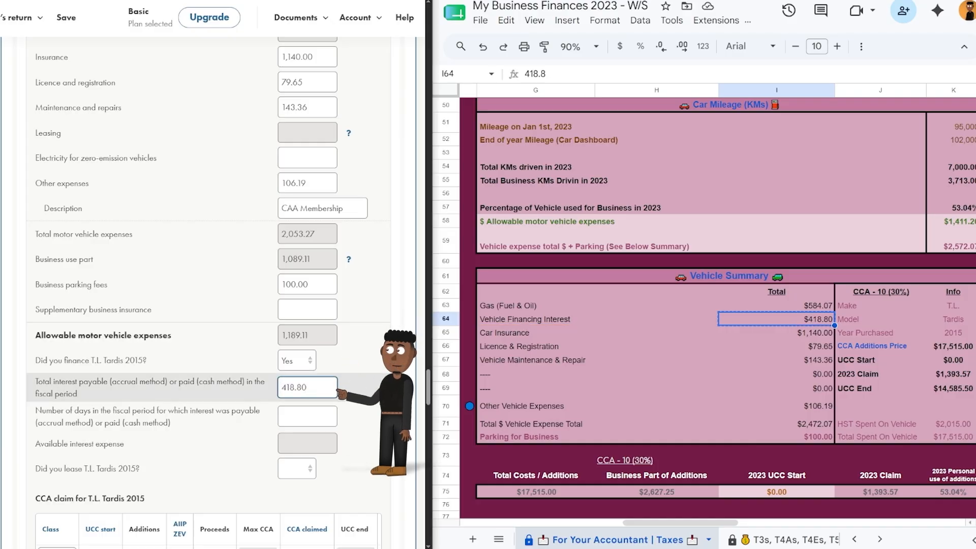
Replace 365 with 200 interest days, counted from June 14 to Dec 31, 2023.
click(305, 417)
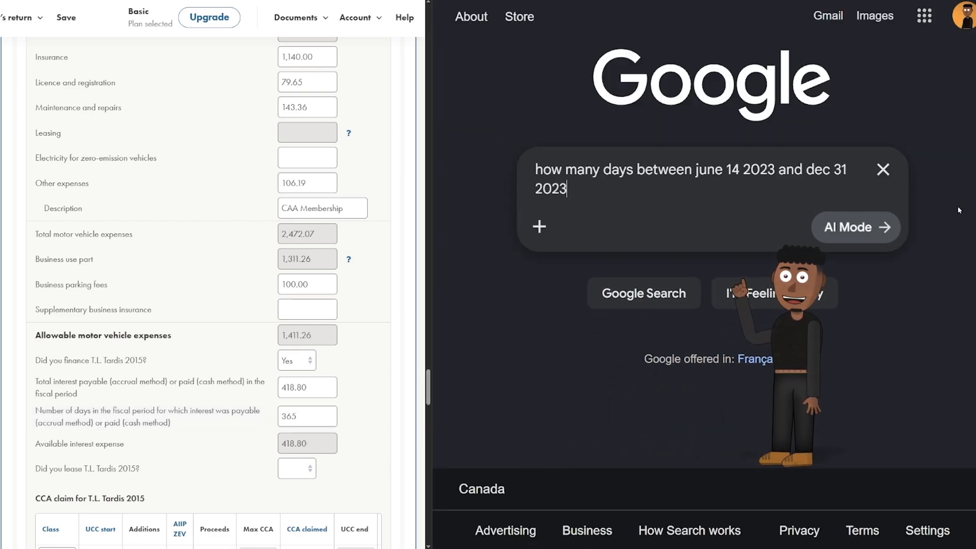
click(647, 295)
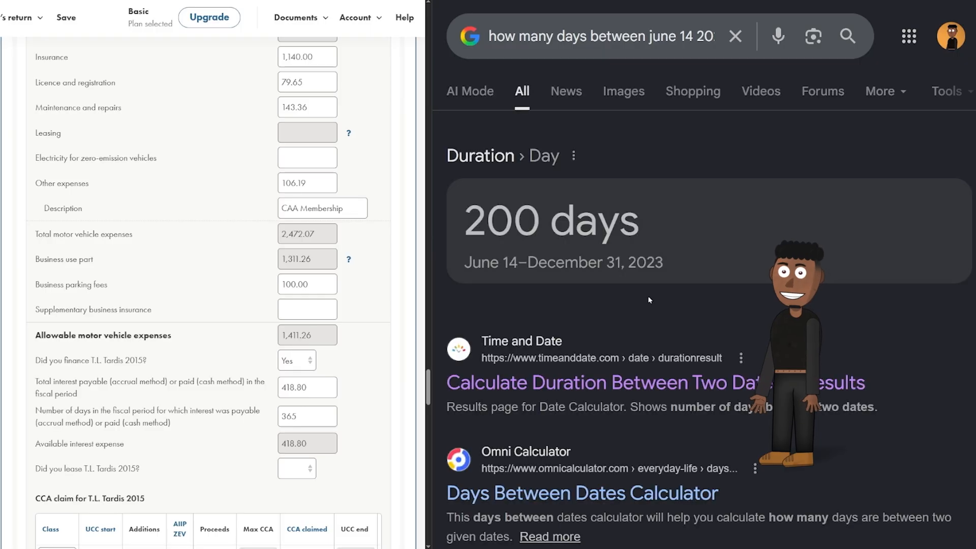
drag(540, 222, 450, 221)
key(ctrl+c)
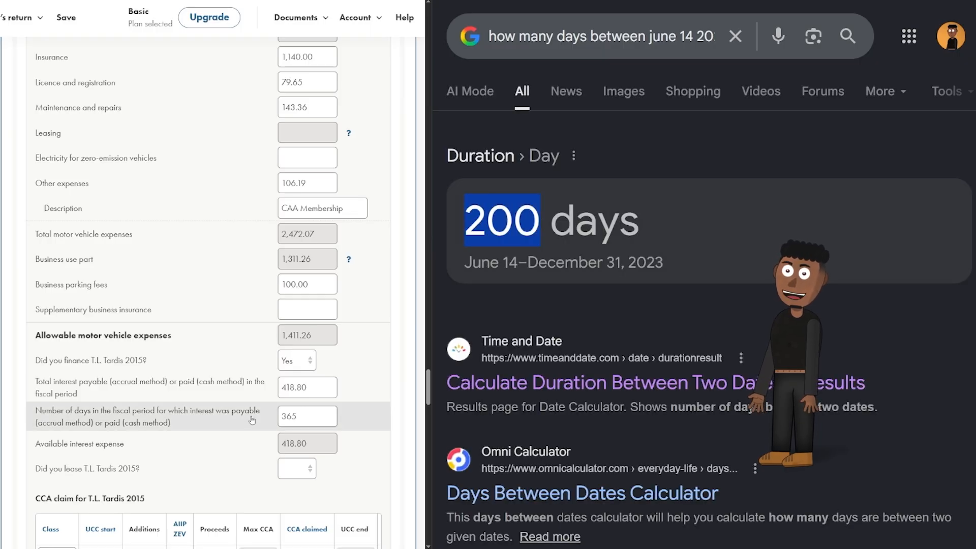
double_click(289, 416)
key(ctrl+v)
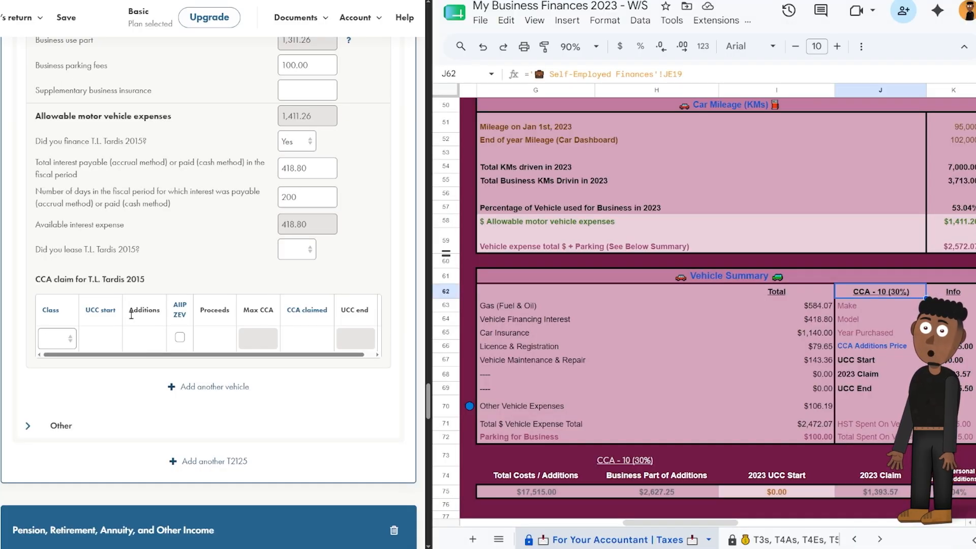
Choose CCA class 10 and paste 14,585.50 from the tracker as the UCC start.
click(67, 340)
click(56, 367)
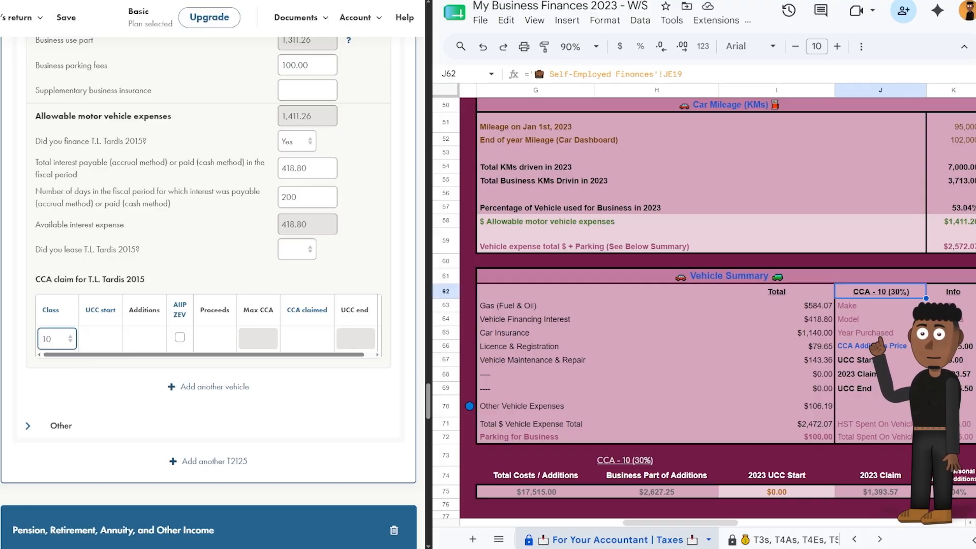
click(145, 339)
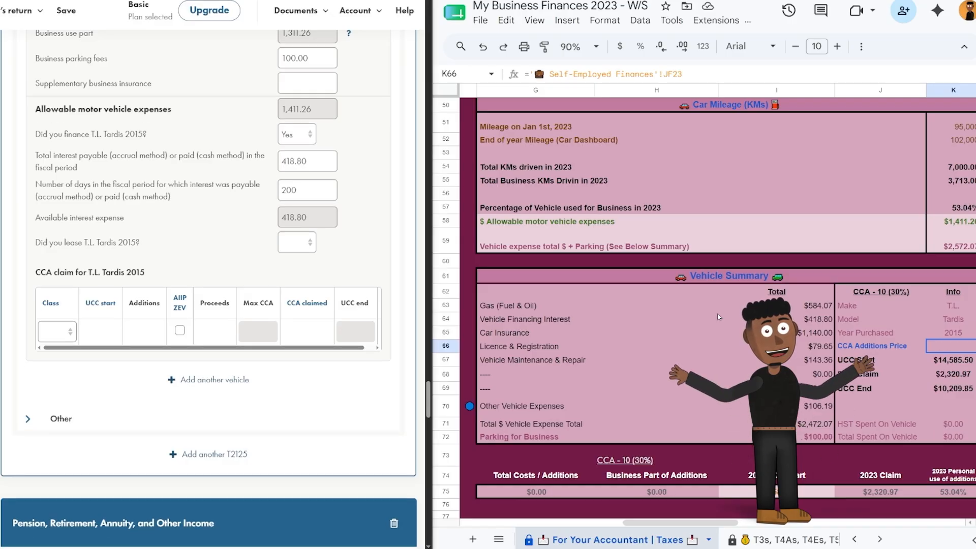
click(57, 331)
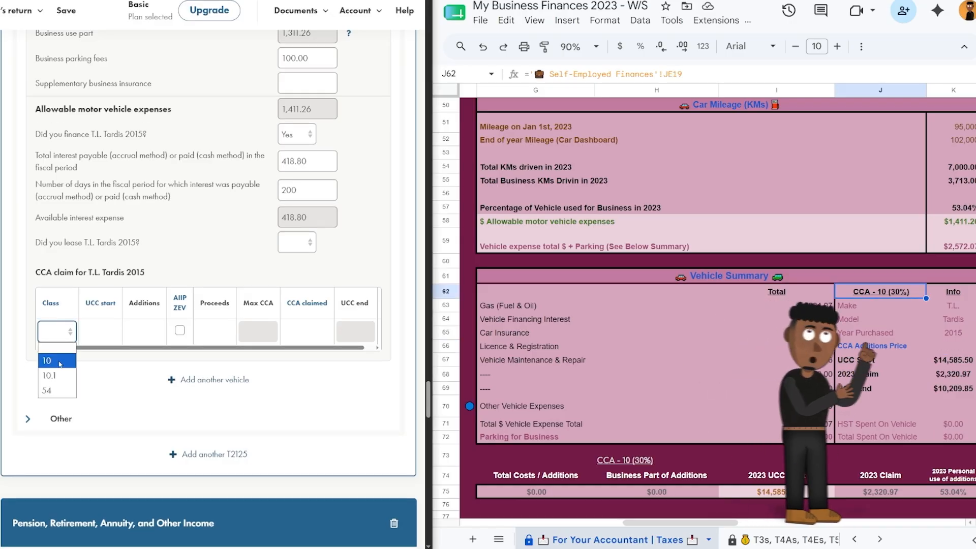
click(57, 360)
click(798, 492)
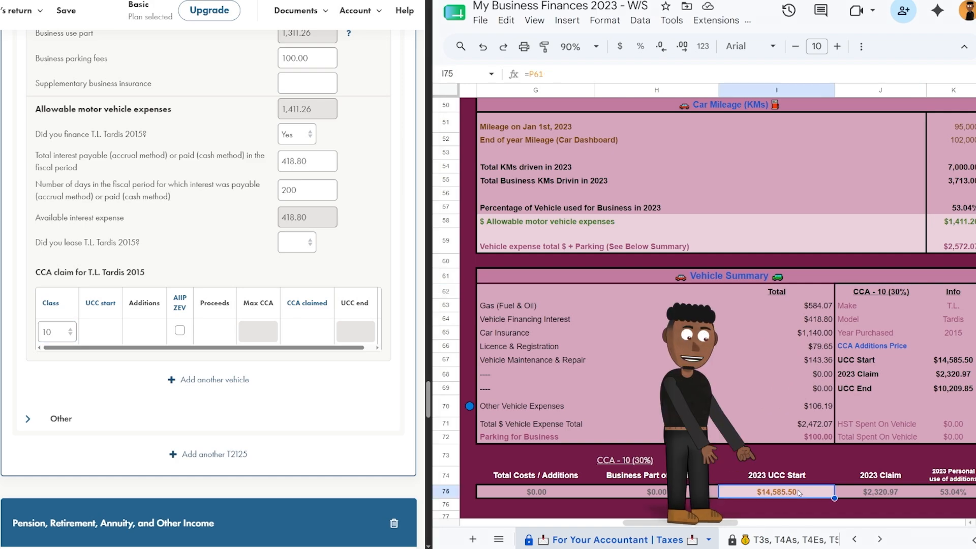
key(ctrl+c)
click(100, 332)
key(ctrl+v)
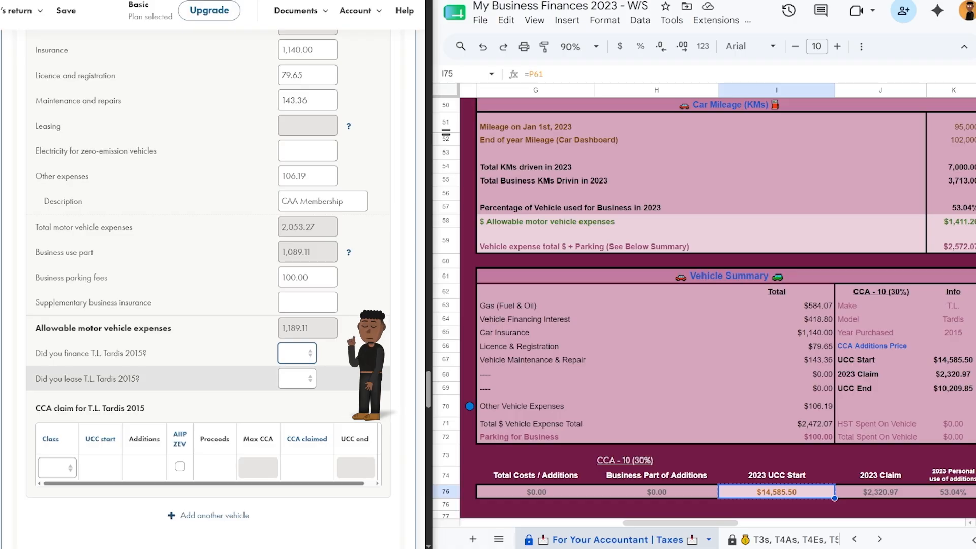
Mark the vehicle as leased before 2022, paste 3,079.65 lease charges and start entering 23,097.38 prior deductions.
click(296, 378)
click(292, 405)
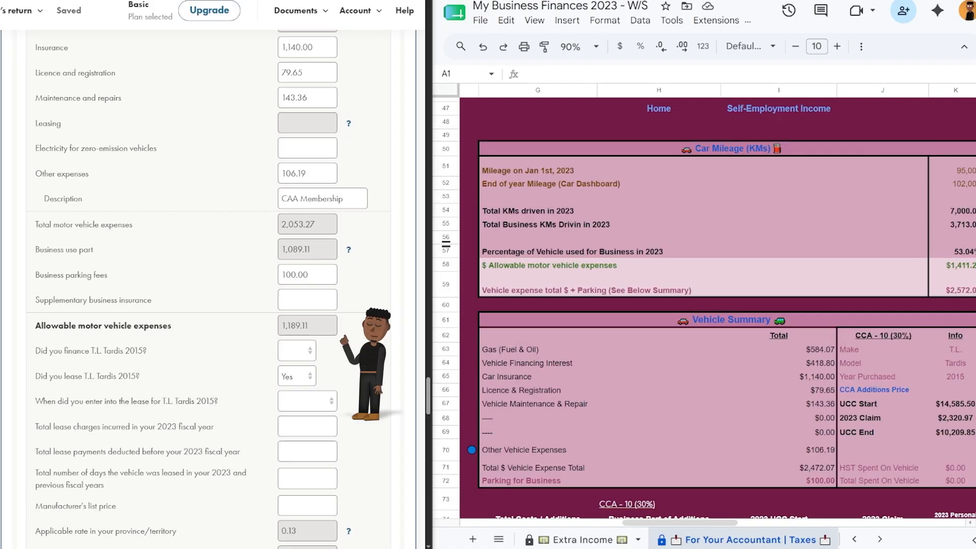
click(318, 403)
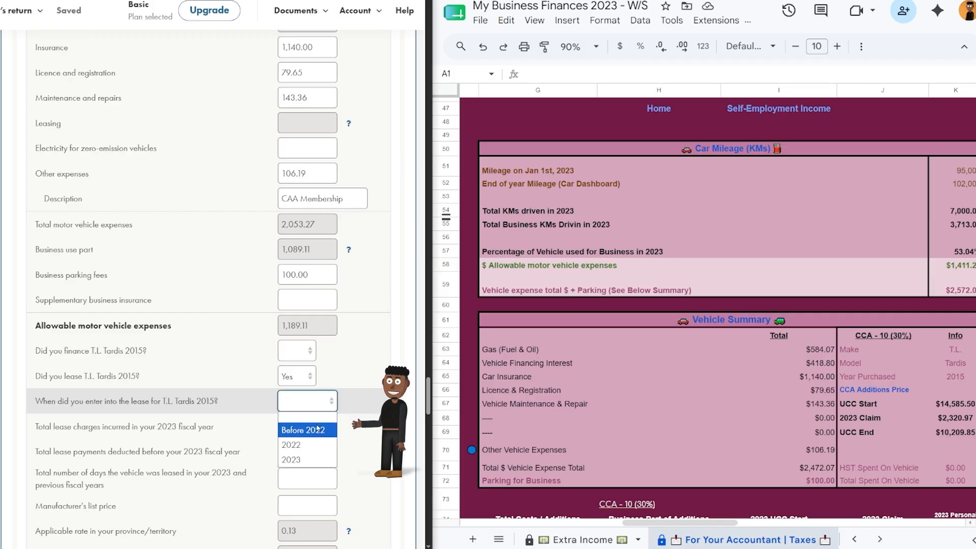
click(318, 430)
key(ctrl+v)
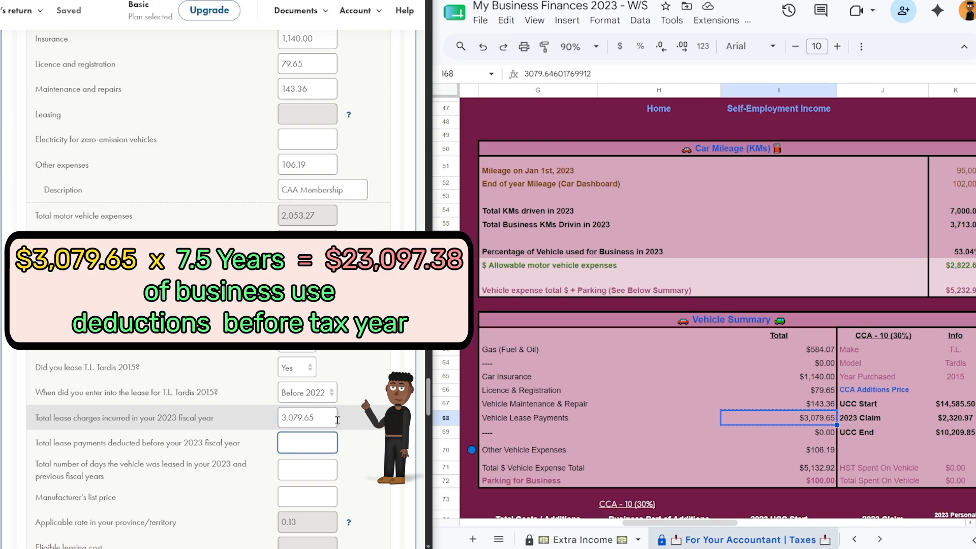
text(230)
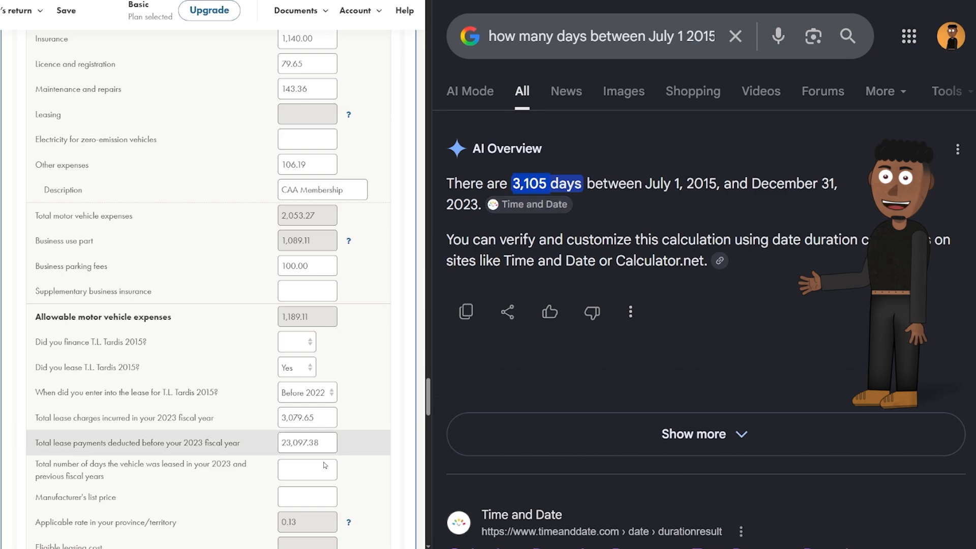
Look up the 2015 Corolla's original MSRP and enter 15,995.00 as the manufacturer's list price.
click(308, 469)
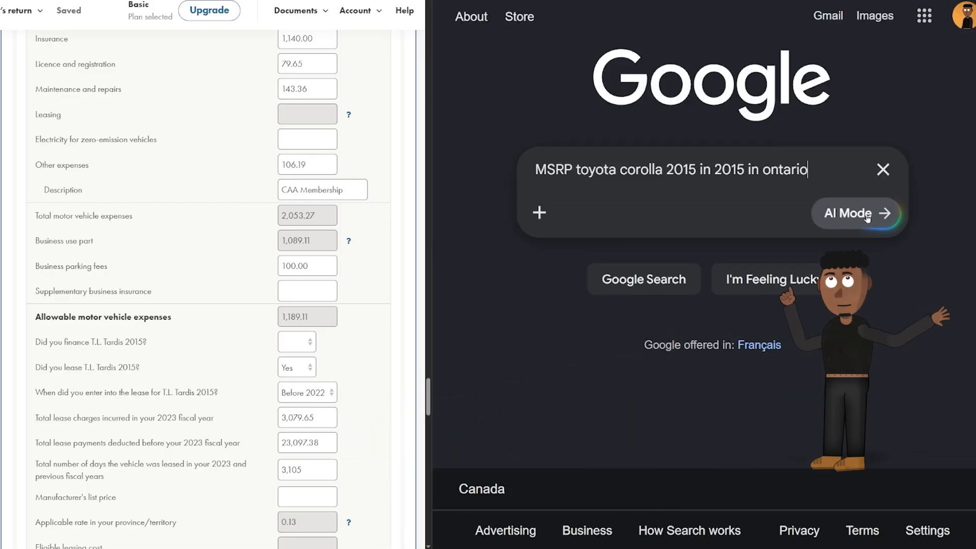
click(651, 281)
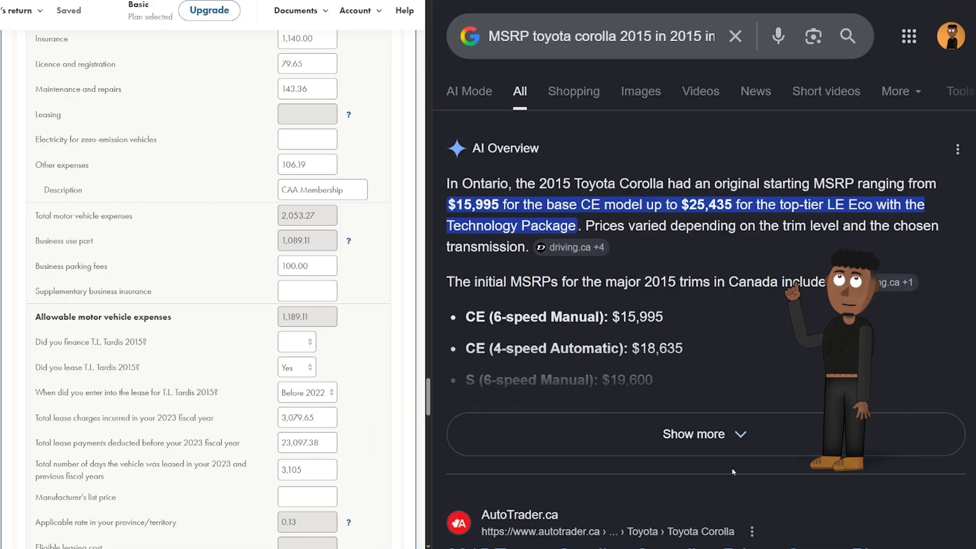
click(727, 440)
click(307, 497)
text(15,995.00)
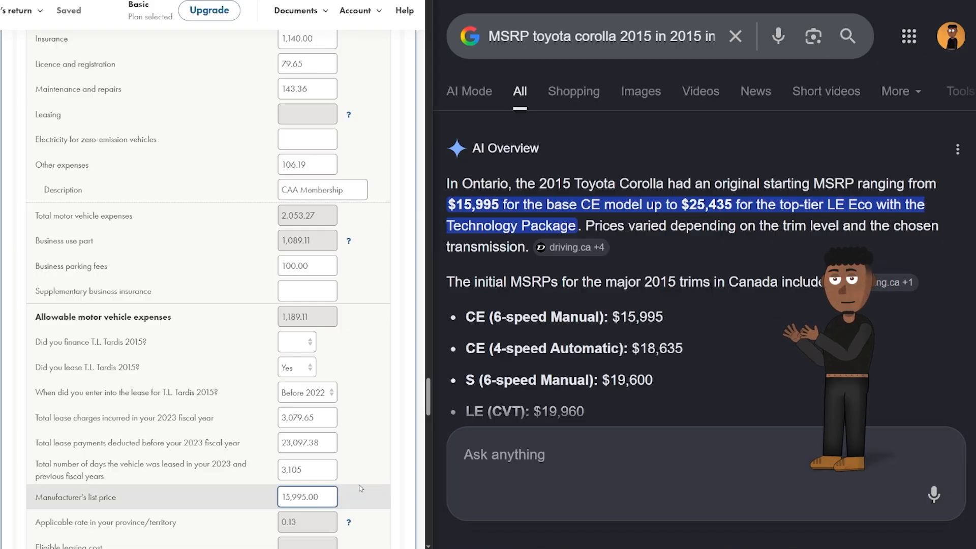
click(360, 489)
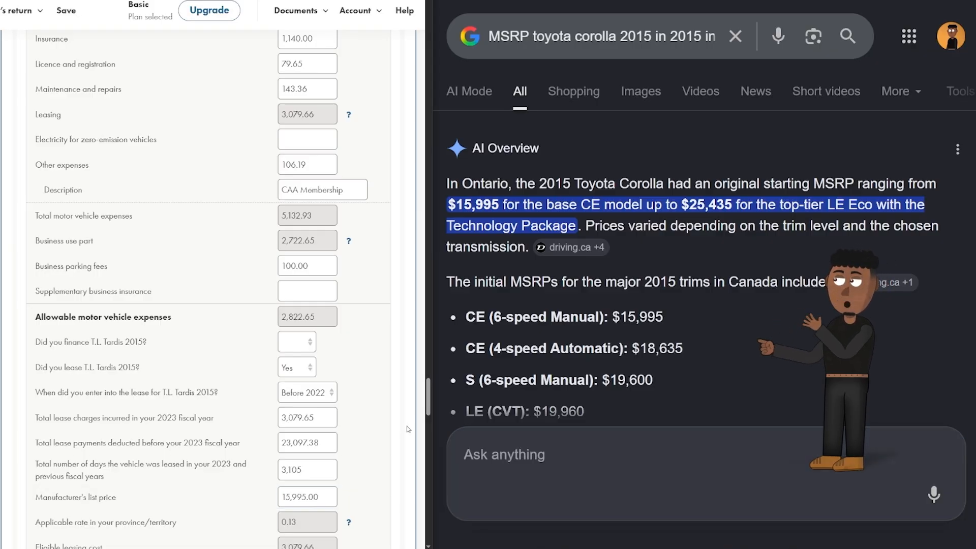
scroll(366, 477, down, 2)
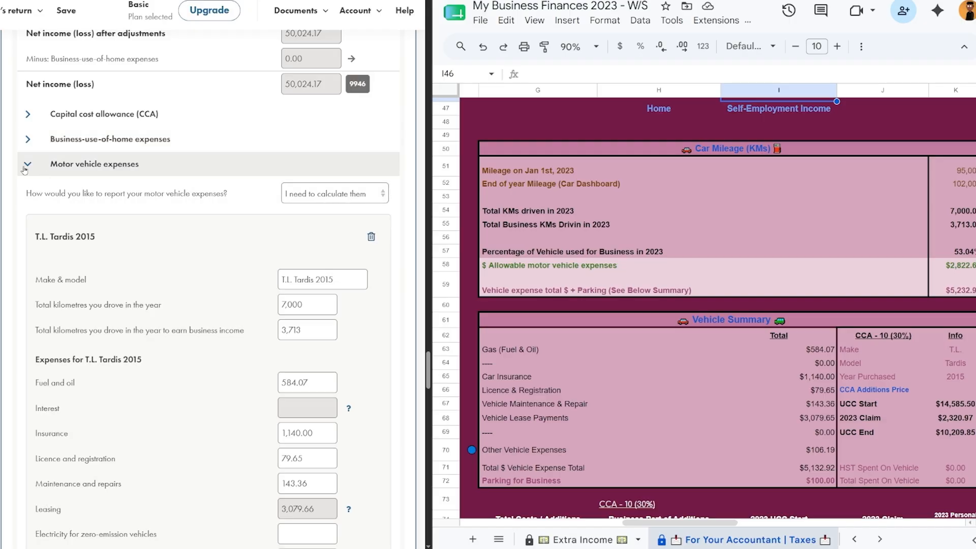
Follow the tracker's Self-Employment Income and CCA links to the Fixed Assets Summary totalling $1,261.40.
click(24, 168)
click(810, 109)
click(807, 133)
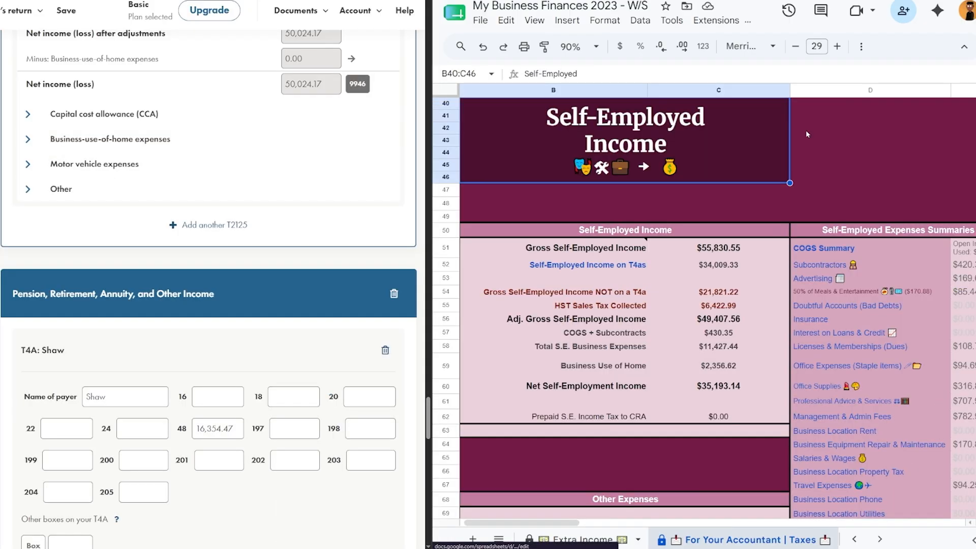
scroll(767, 215, right, 3)
scroll(765, 218, down, 5)
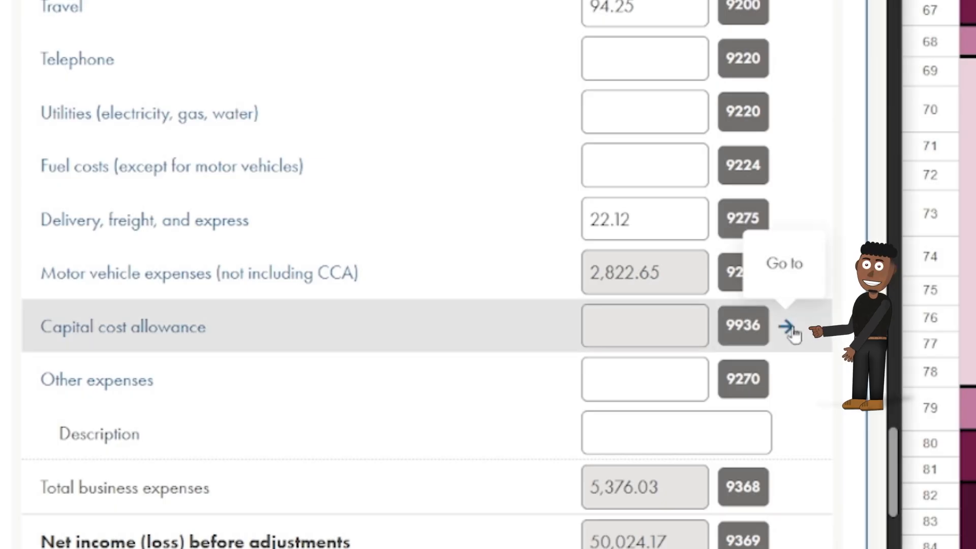
click(789, 327)
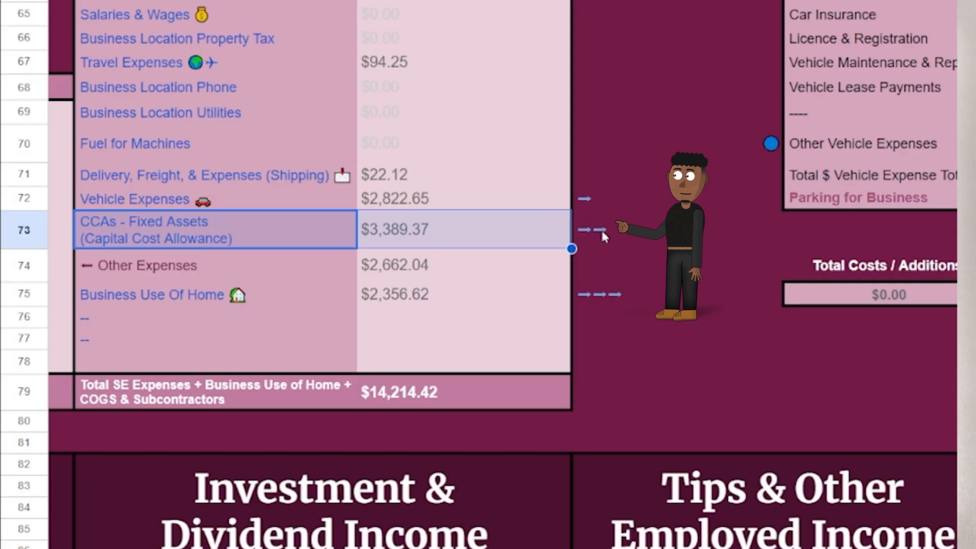
mouse_move(591, 228)
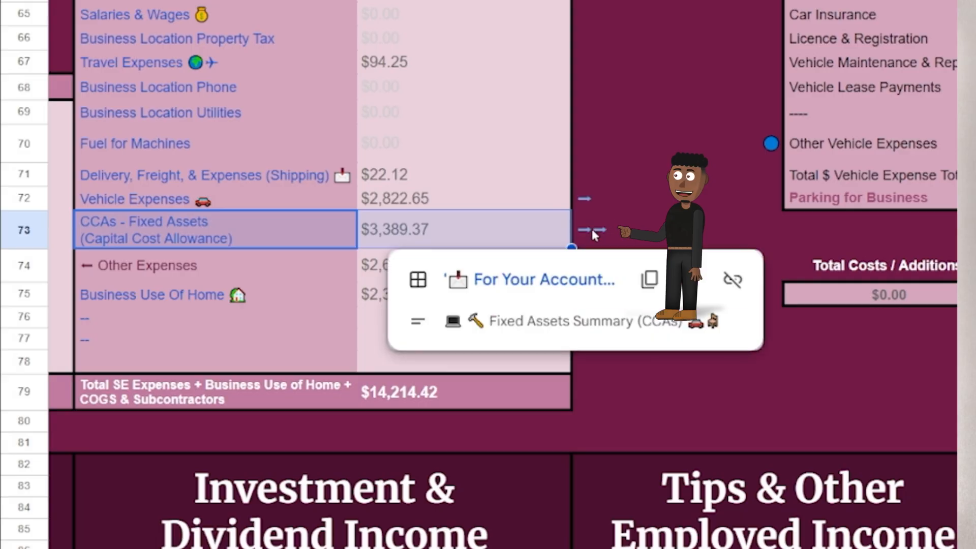
click(577, 282)
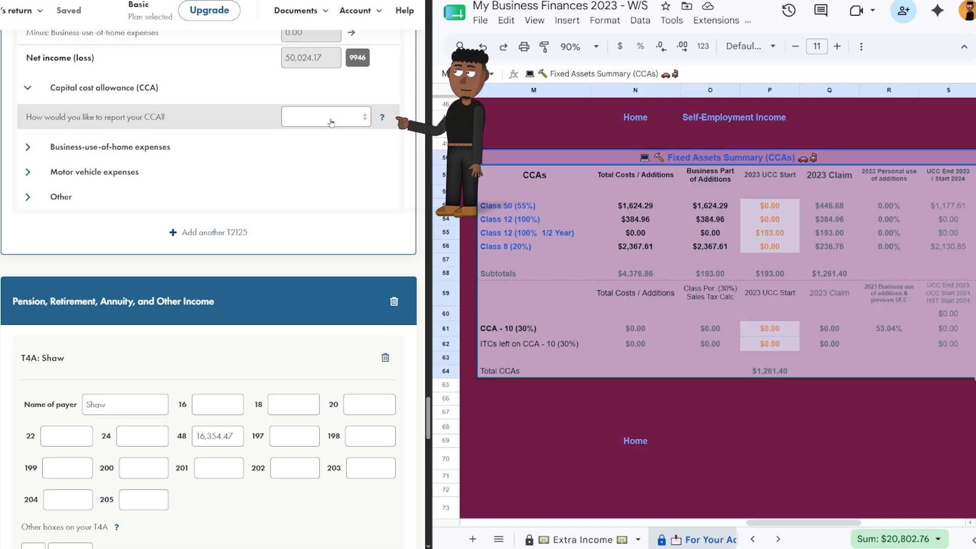
click(326, 117)
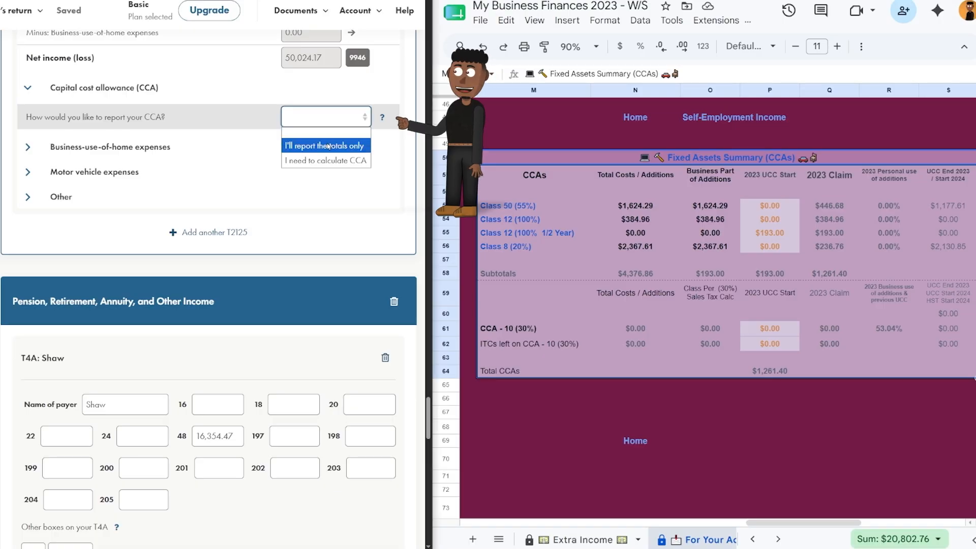
Choose to calculate CCA and add three rows, each typed as Addition: equipment.
click(328, 160)
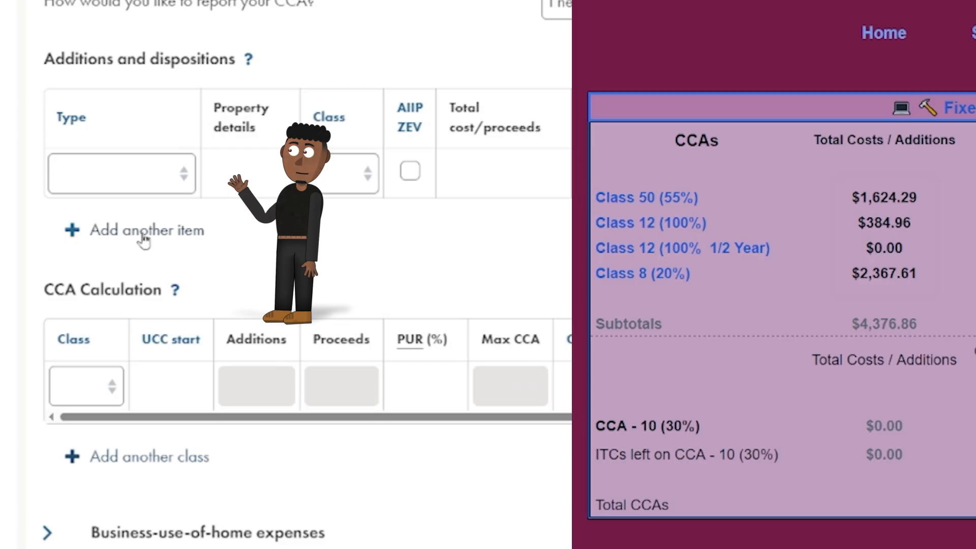
click(142, 233)
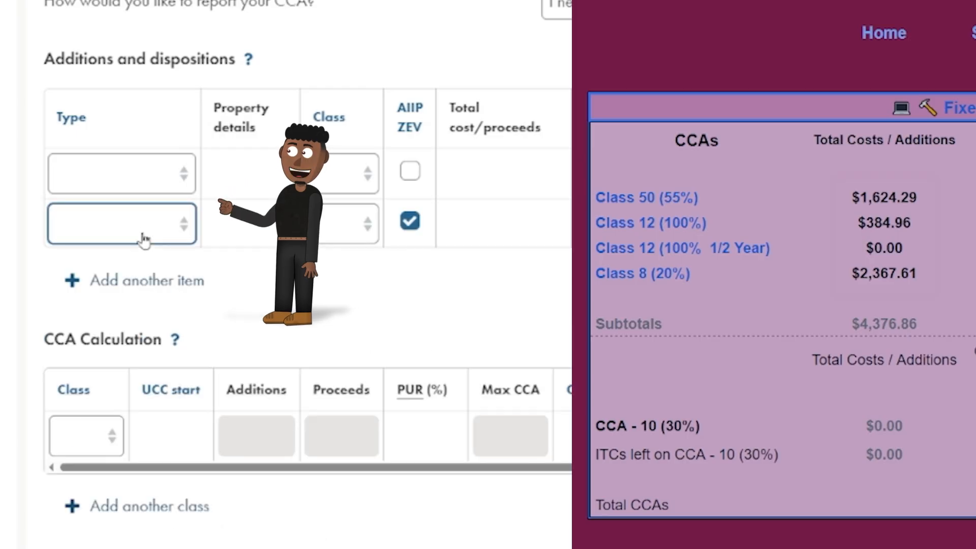
click(131, 279)
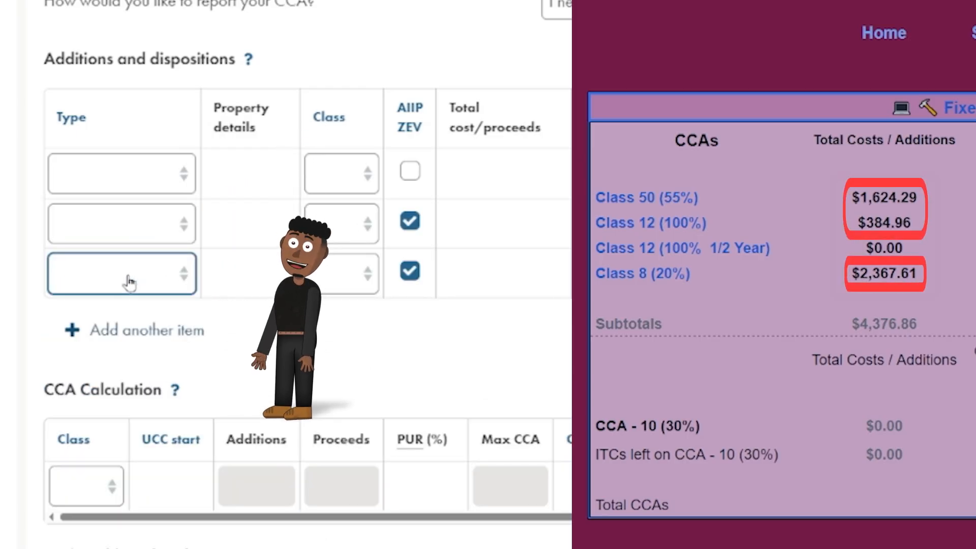
click(131, 178)
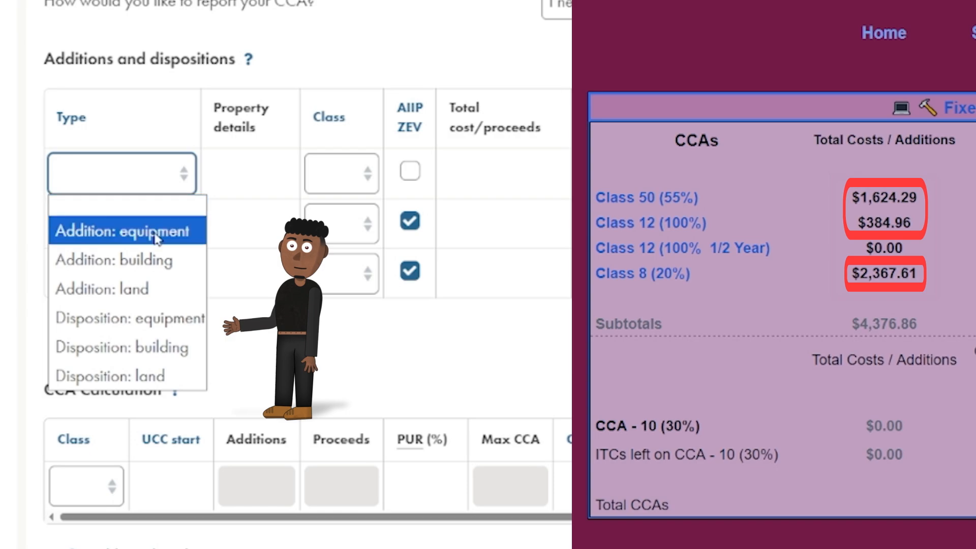
click(130, 236)
click(133, 231)
click(164, 280)
click(163, 277)
click(195, 307)
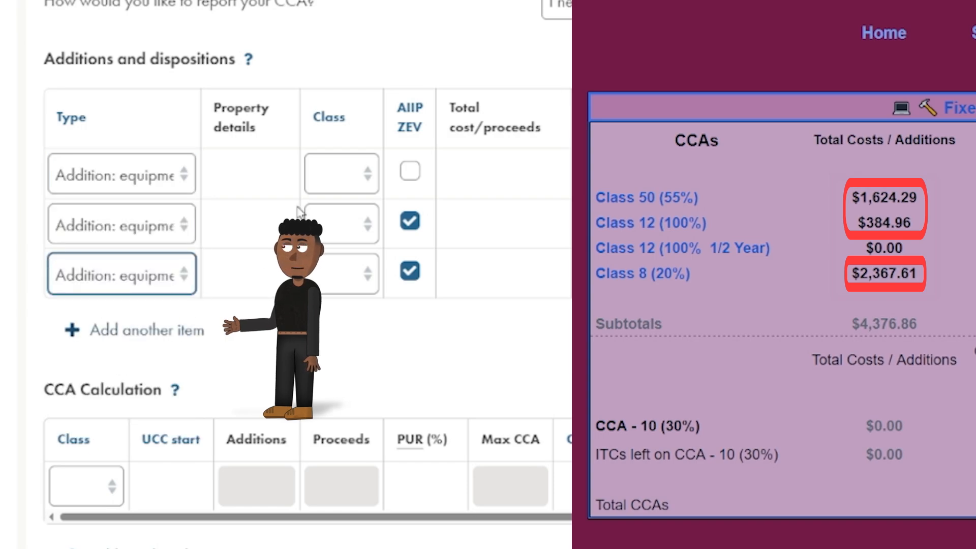
Assign the three equipment additions to CCA classes 50, 12 and 8.
click(338, 179)
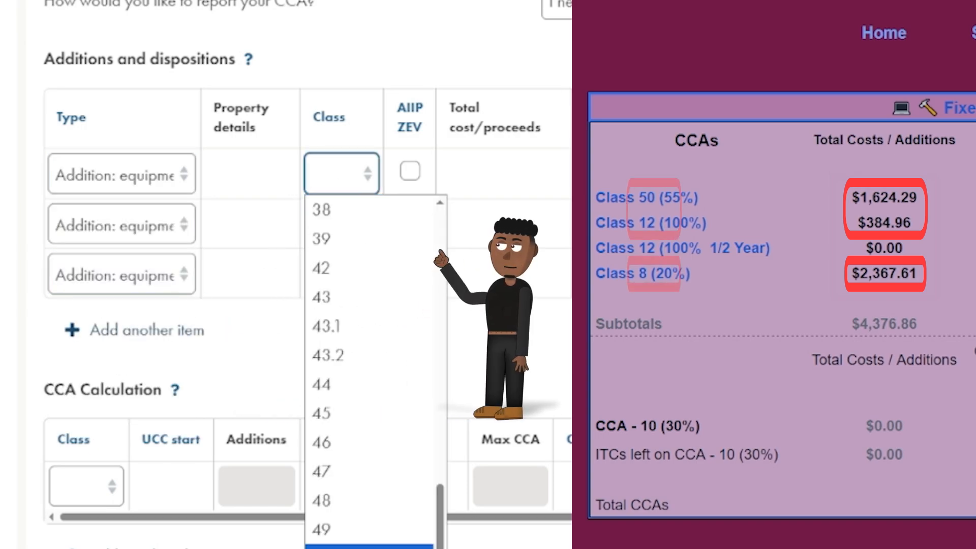
click(368, 547)
click(338, 223)
click(427, 383)
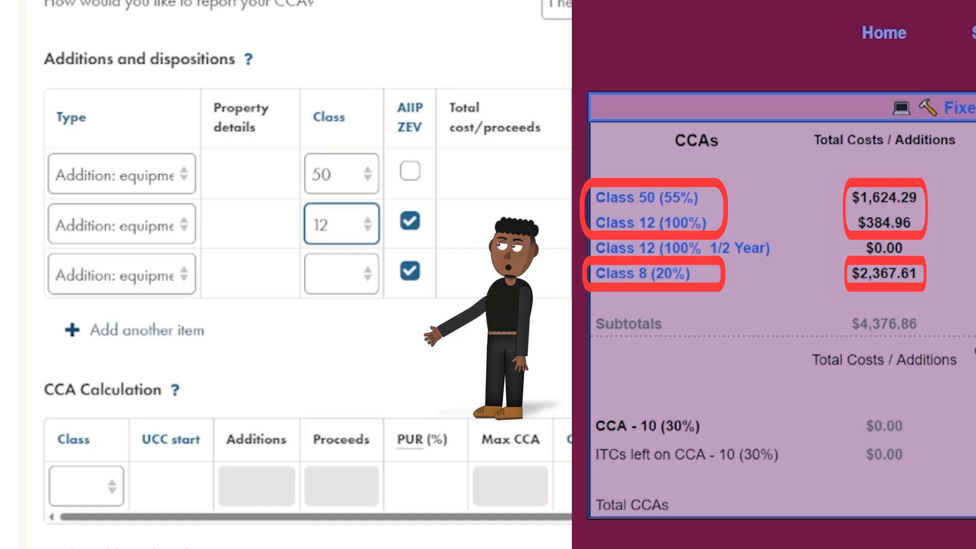
click(353, 279)
key(8)
key(Return)
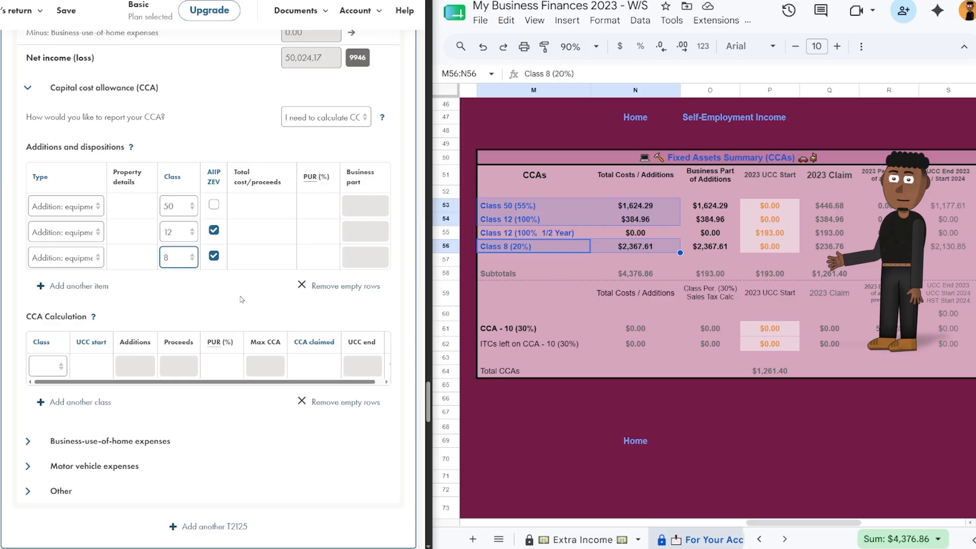
mouse_move(507, 210)
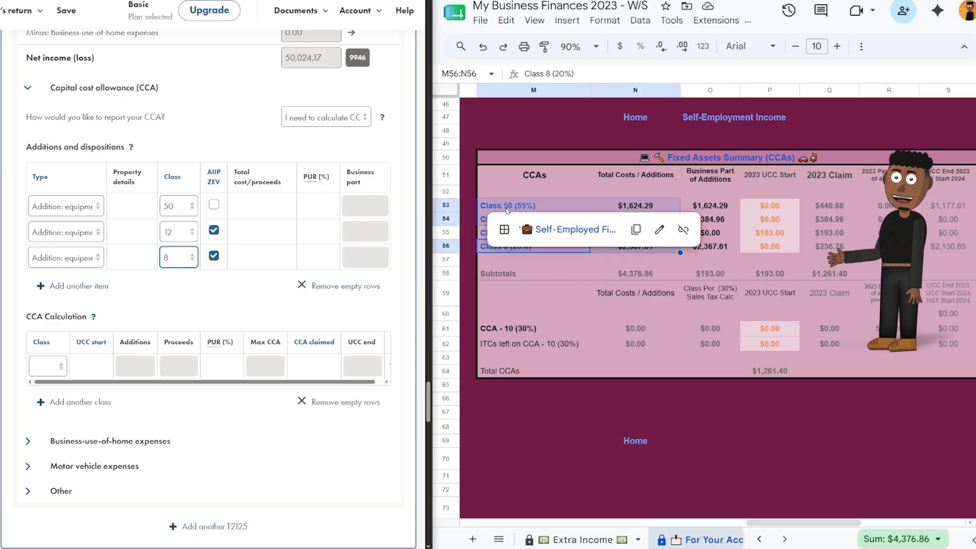
click(544, 229)
Describe the class 50 computer equipment addition and set class 8 opening UCC to 353.00.
drag(567, 150, 573, 194)
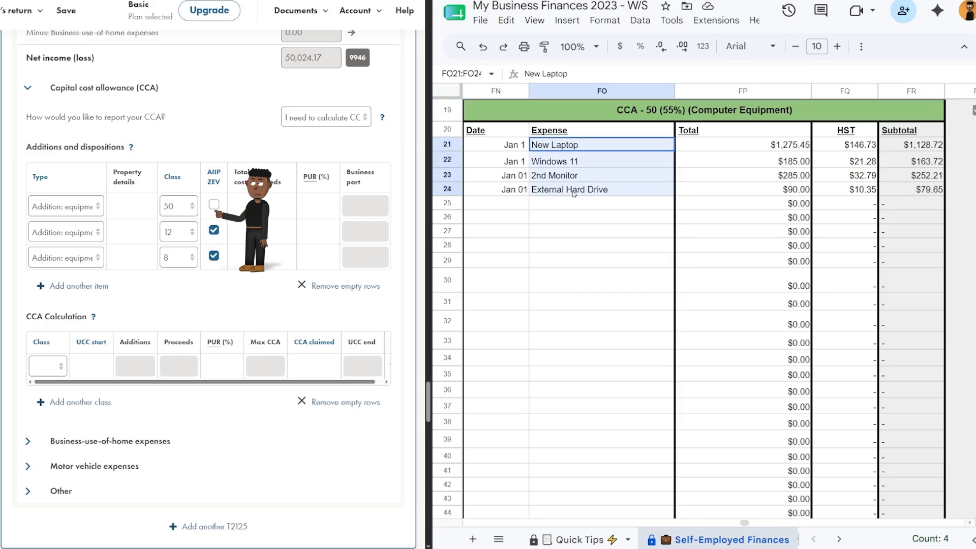
click(146, 204)
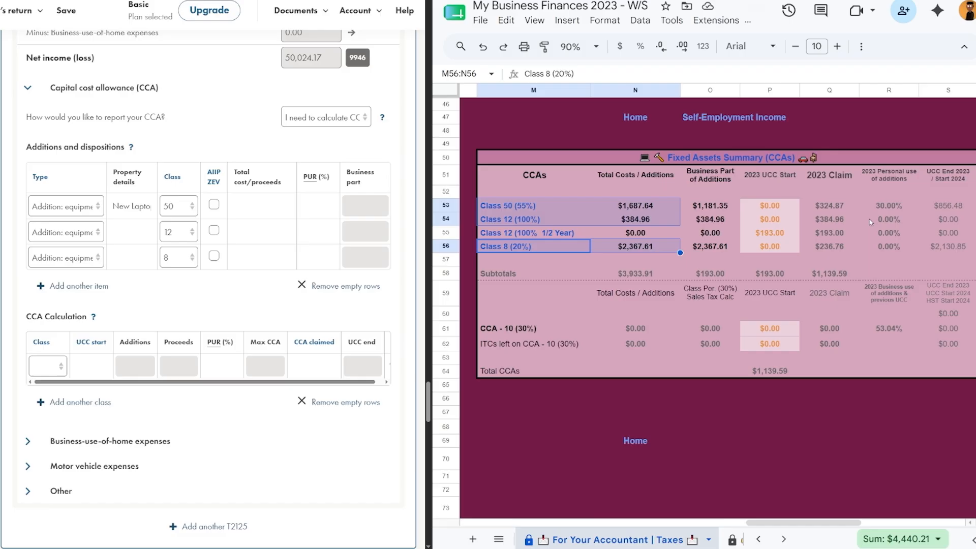
click(885, 206)
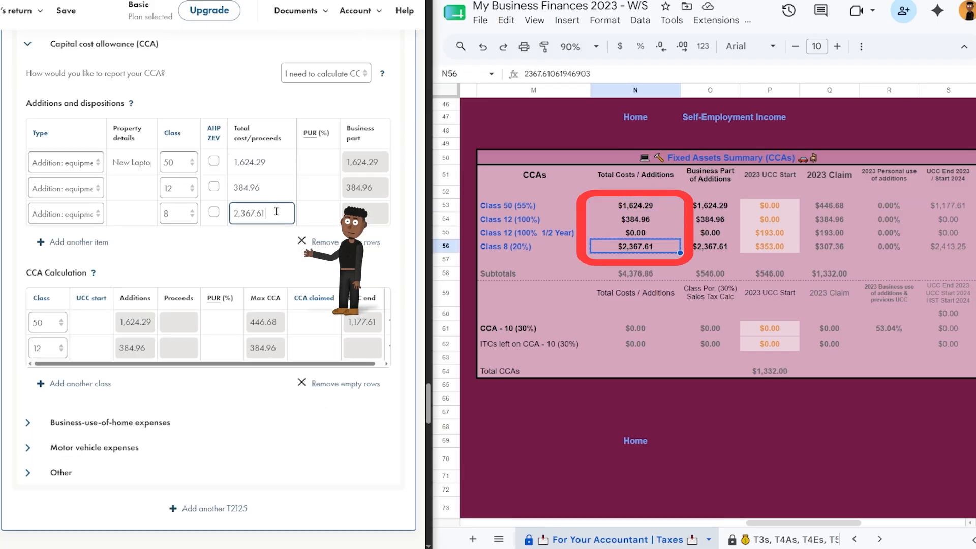
click(534, 247)
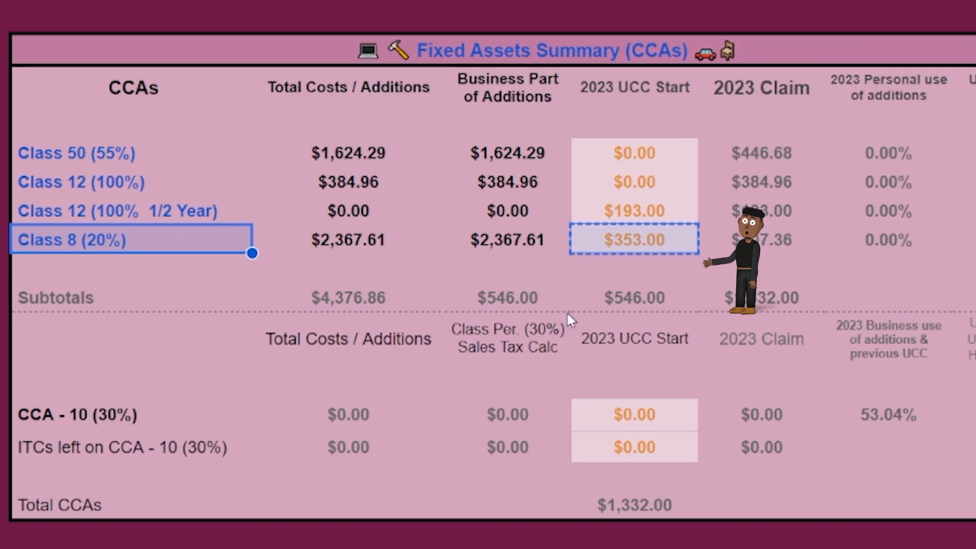
click(617, 250)
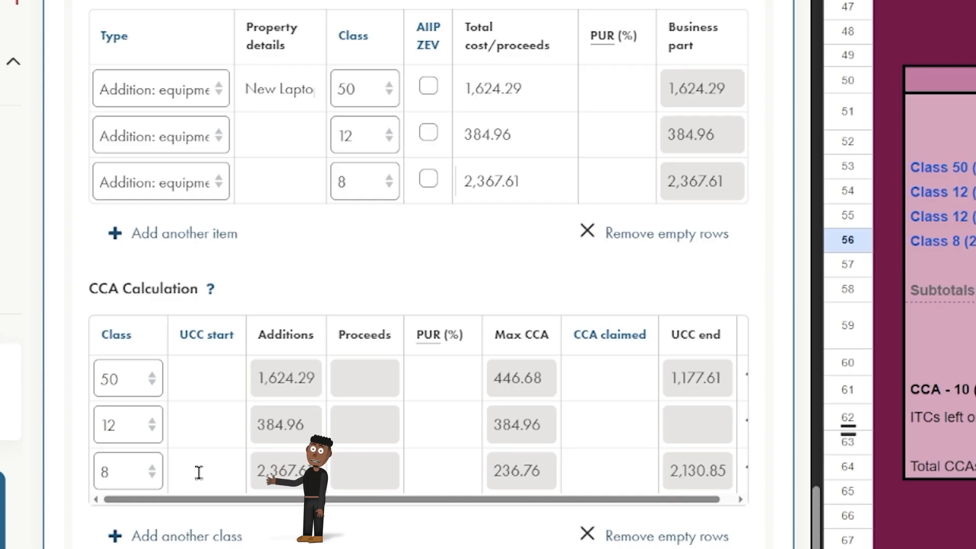
click(198, 472)
key(ctrl+v)
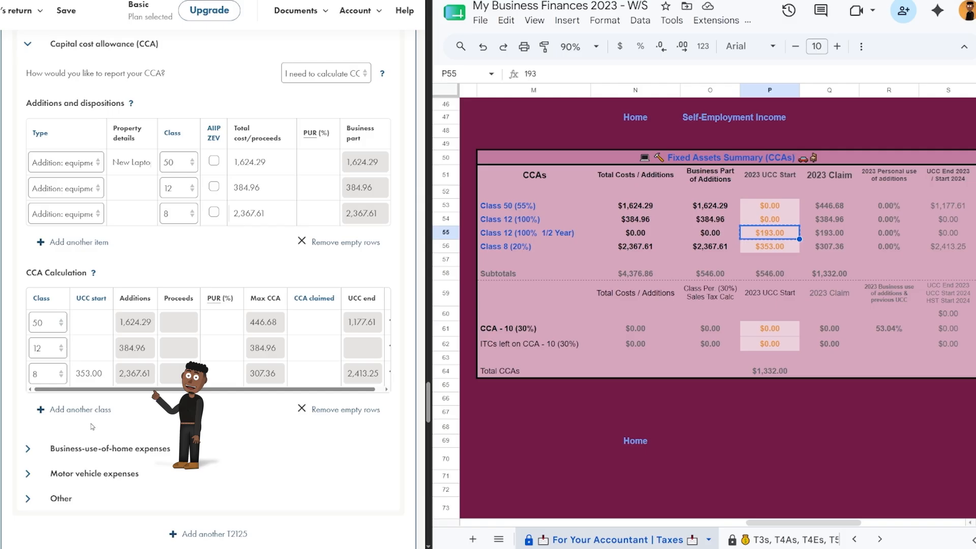
Add a class 12 half-year rule row with an opening UCC of 193.00.
click(88, 409)
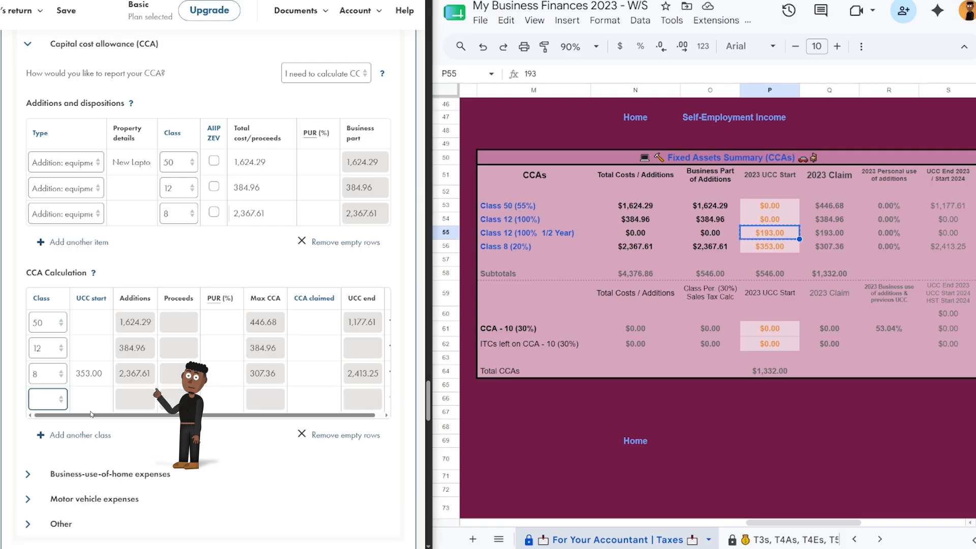
click(53, 399)
click(91, 266)
click(94, 400)
key(ctrl+v)
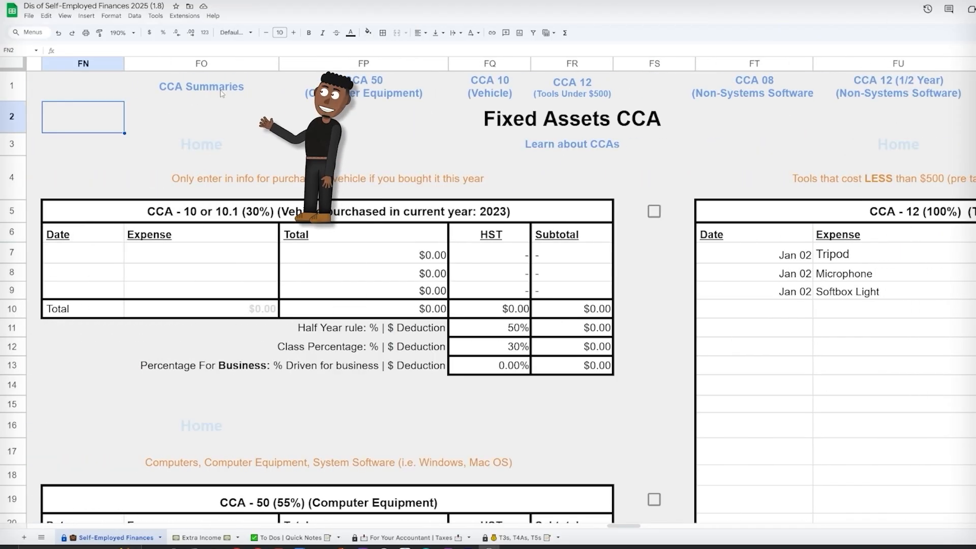
Paste the four 2023 UCC End amounts as values only into the 2024 UCC Start column.
mouse_move(222, 93)
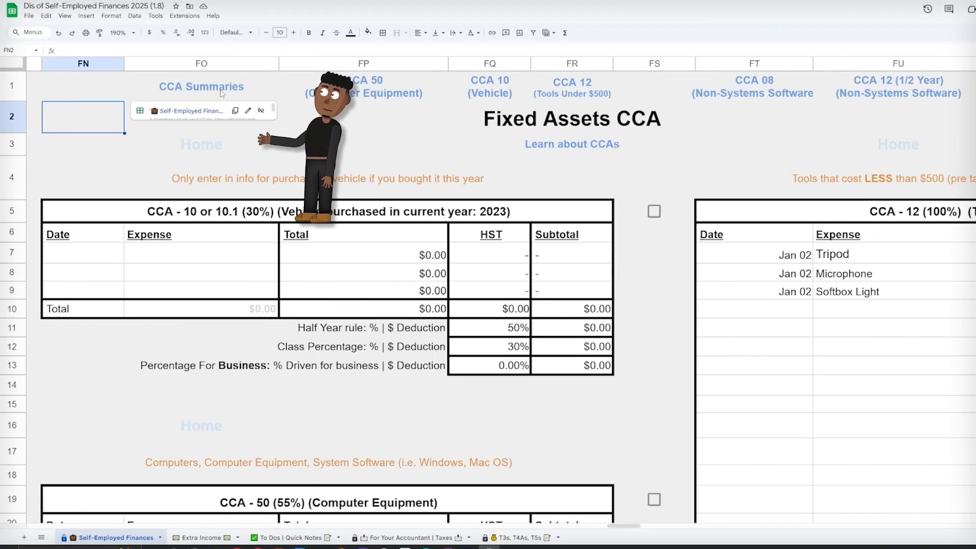
click(212, 112)
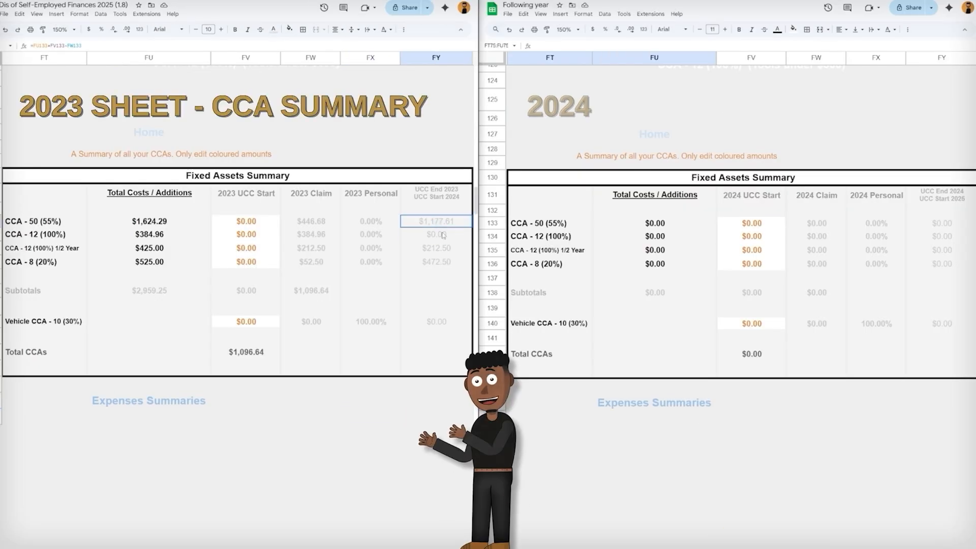
drag(443, 235, 453, 262)
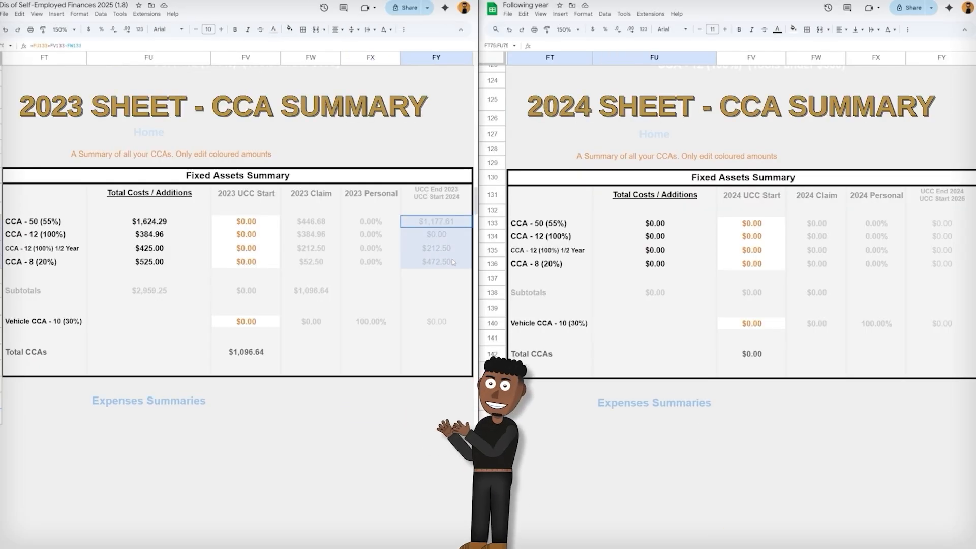
key(ctrl+c)
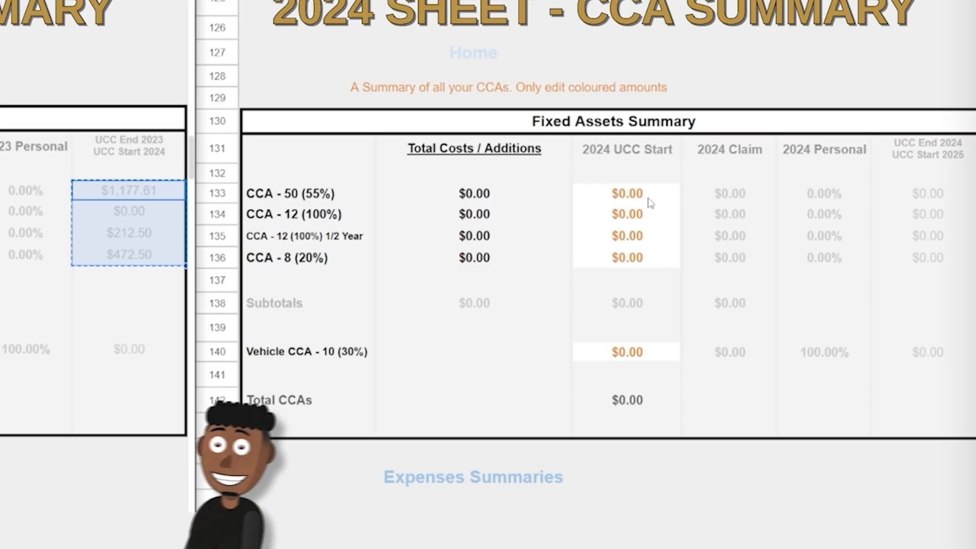
right_click(765, 225)
mouse_move(792, 240)
click(578, 219)
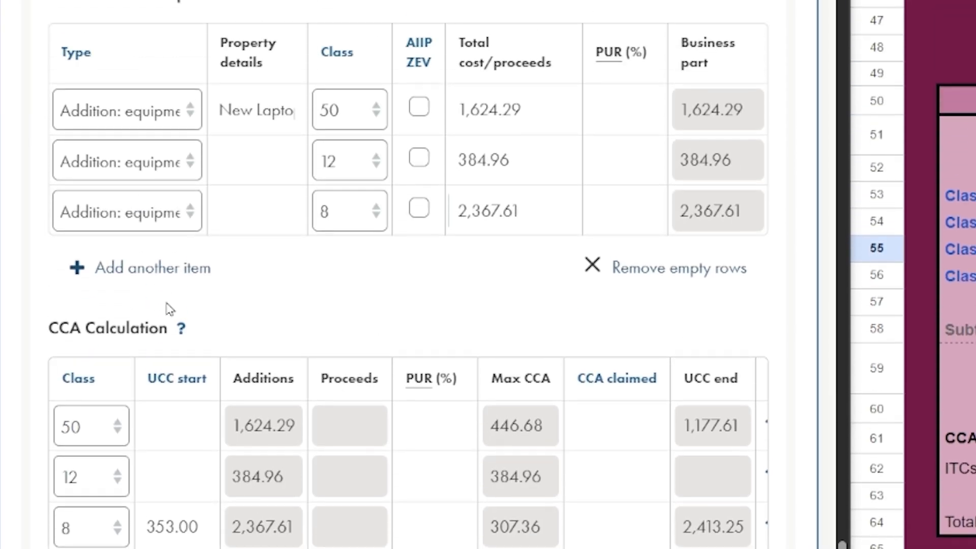
click(54, 45)
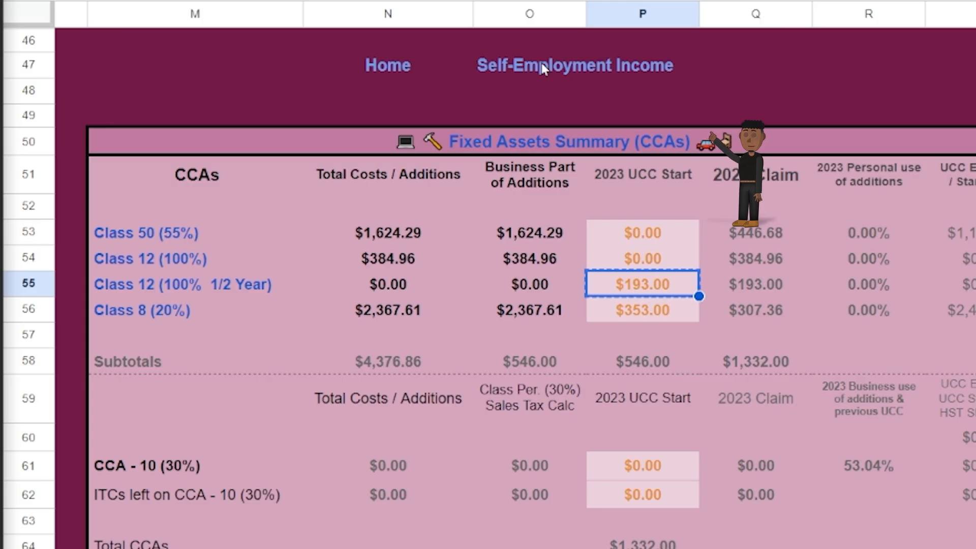
Enter other expenses of 2,662.04, described as business use of phone, internet and more.
click(543, 63)
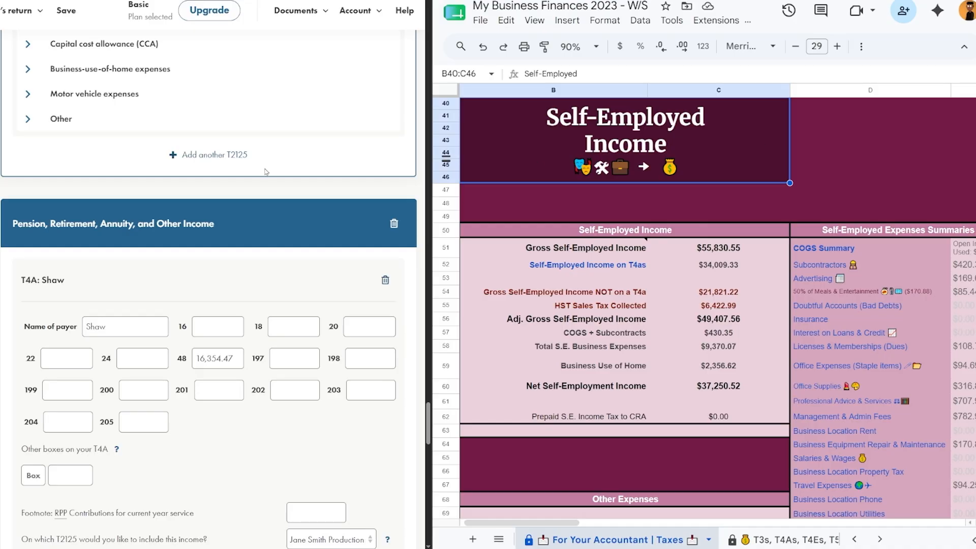
scroll(263, 171, up, 5)
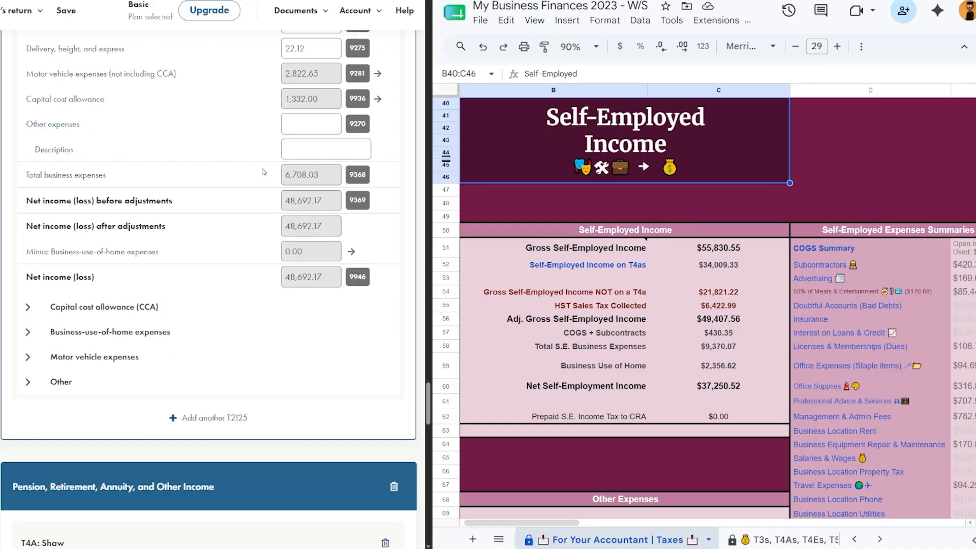
scroll(696, 278, right, 5)
scroll(692, 281, down, 5)
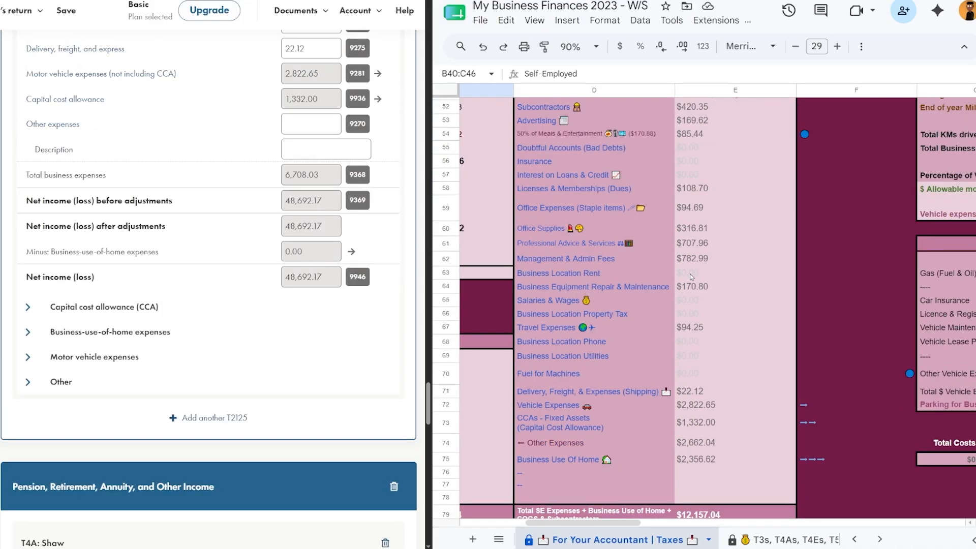
drag(641, 365, 682, 368)
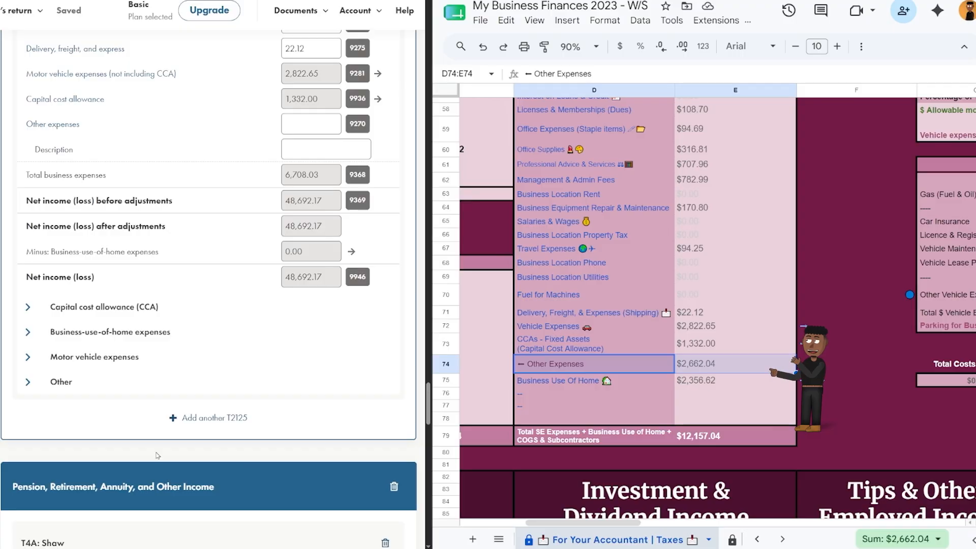
click(313, 124)
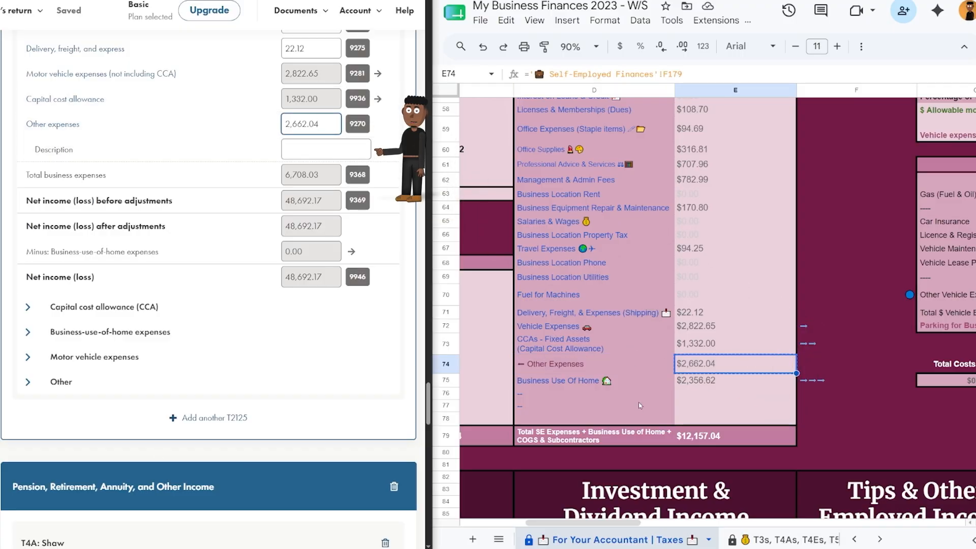
scroll(640, 405, left, 5)
drag(695, 312, 718, 406)
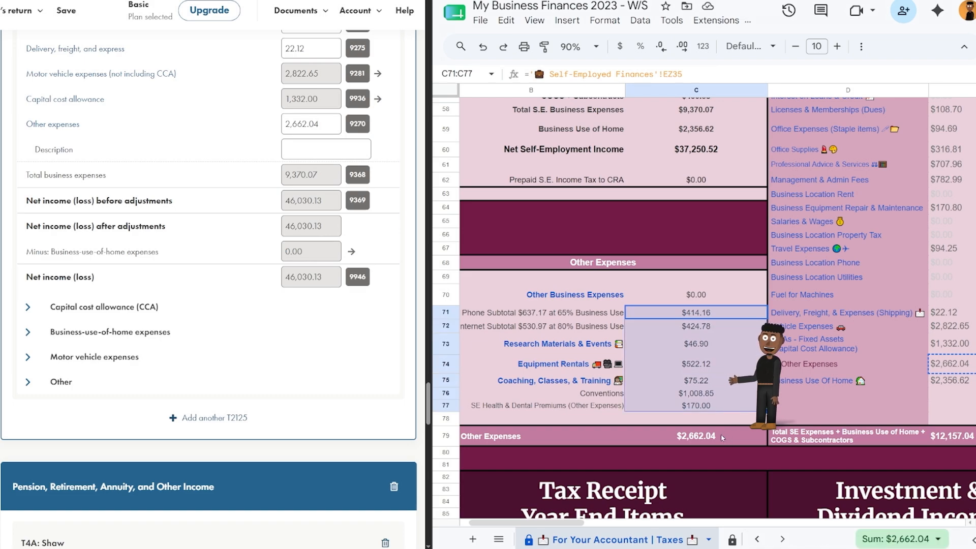
click(349, 149)
text(Business Use of Phone, Inte)
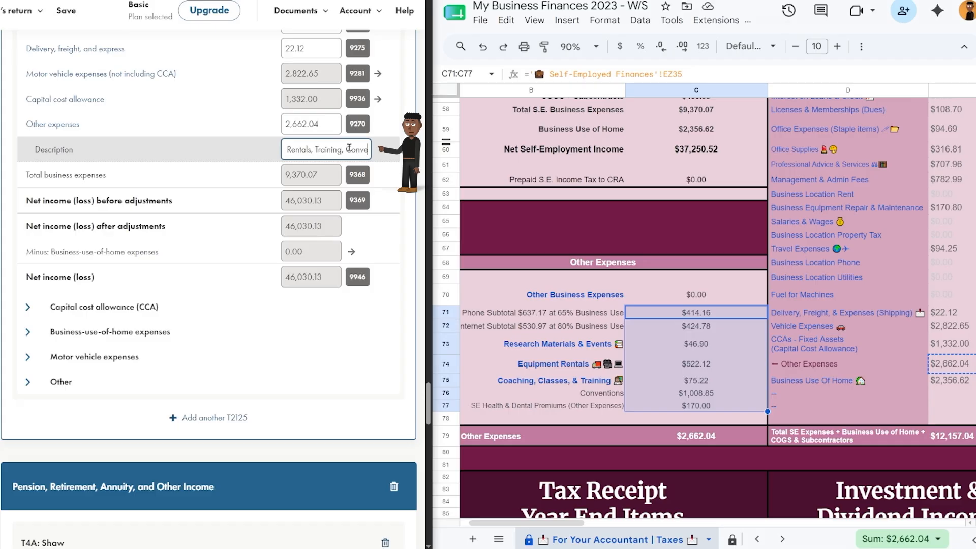
key(BackSpace)
scroll(755, 359, right, 5)
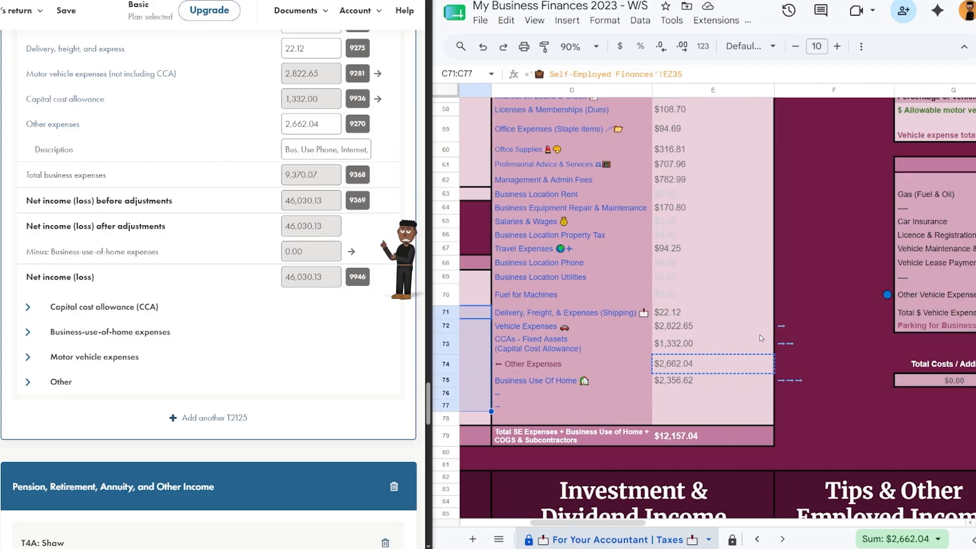
Enter the home's 4 rooms, 2 workspace rooms and 23.81% business use from the tracker.
click(352, 251)
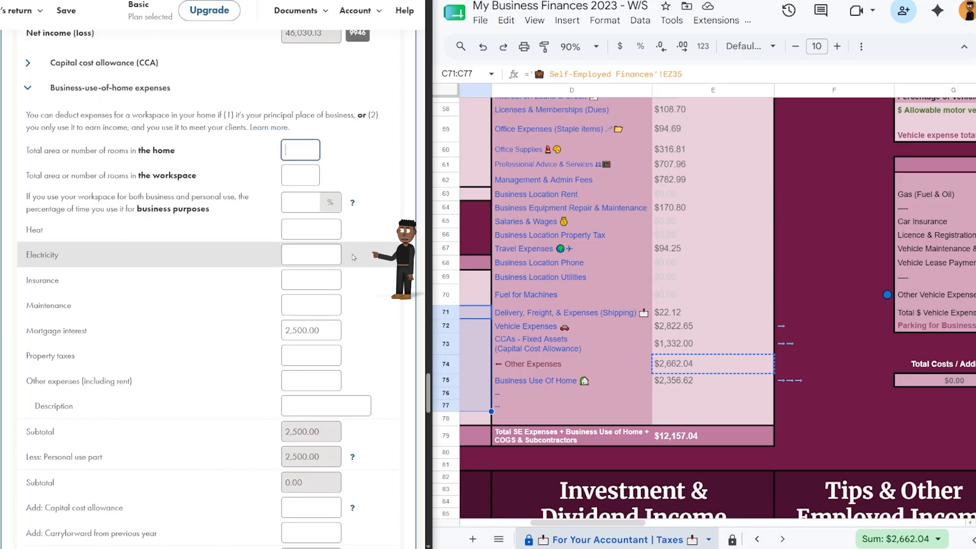
click(788, 382)
click(737, 488)
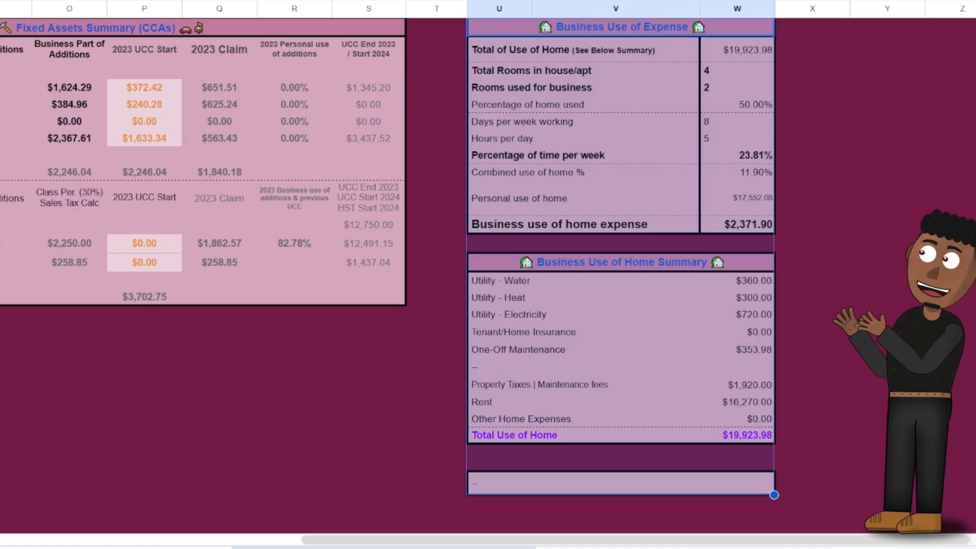
click(650, 23)
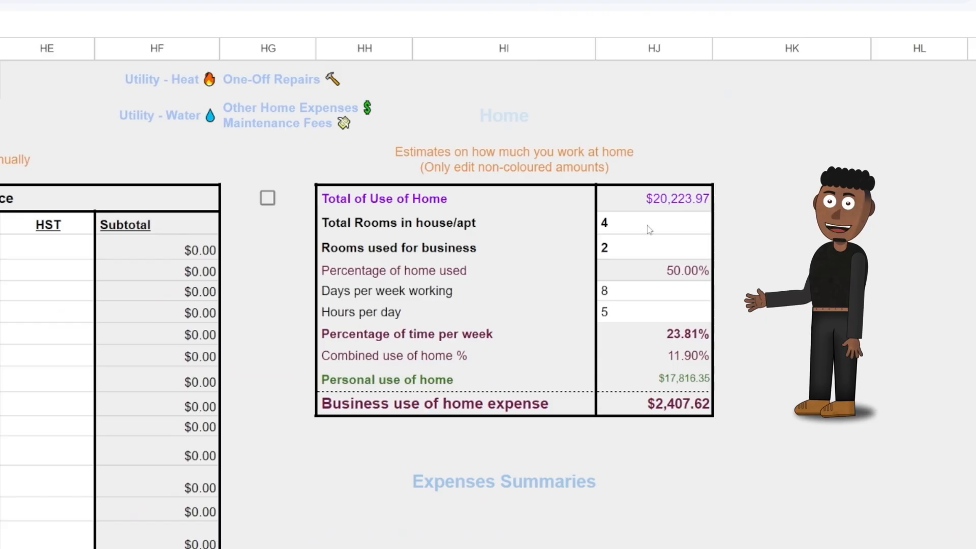
drag(647, 223, 646, 248)
ctrl+click(647, 290)
ctrl+shift+click(647, 312)
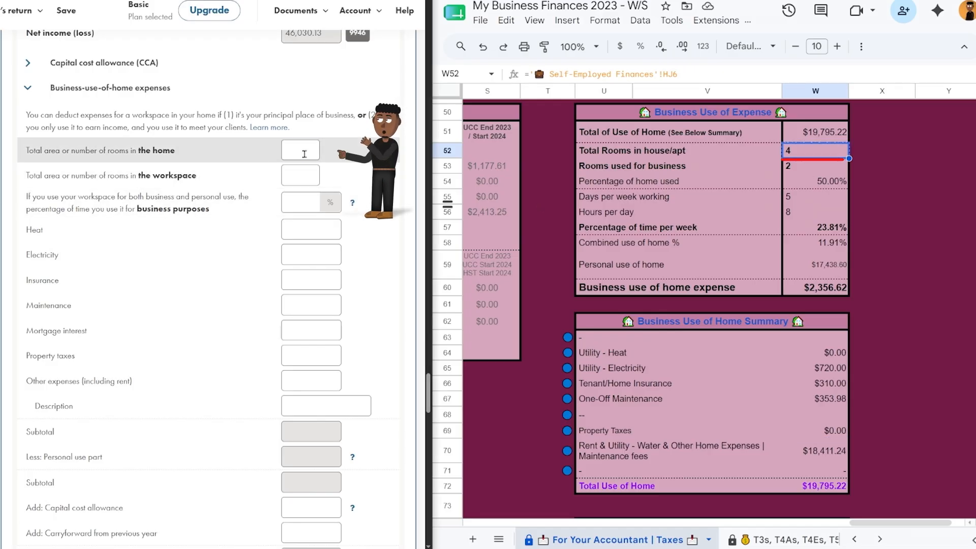
click(818, 169)
click(300, 175)
text(2.00)
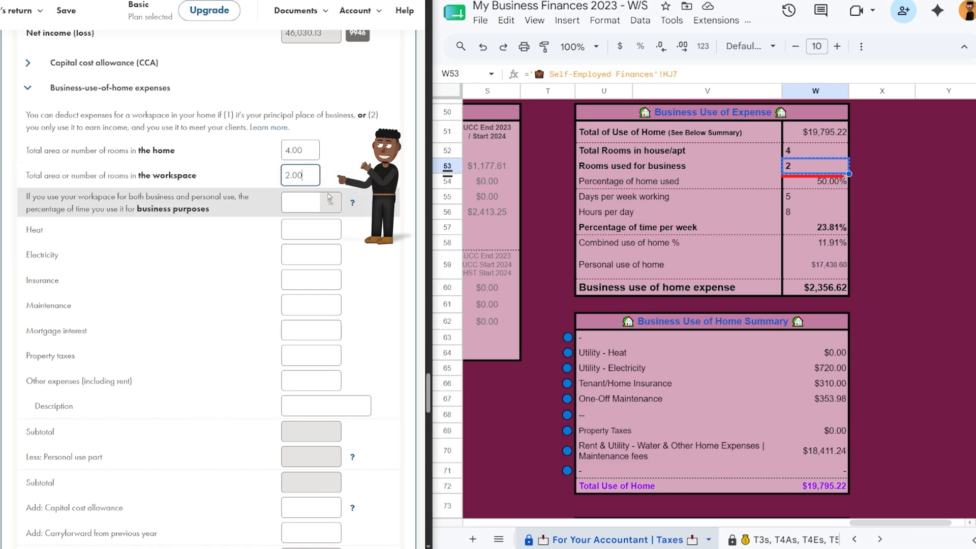
text(23.81)
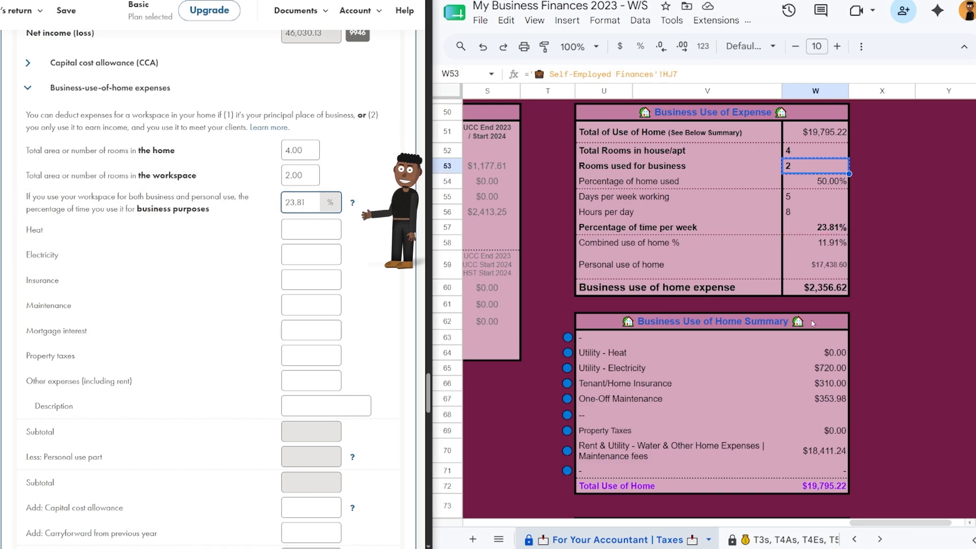
Enter electricity 720, insurance 310, maintenance 353.98 and other costs 18,411.24 as 'Rent + Water + Other'.
click(837, 369)
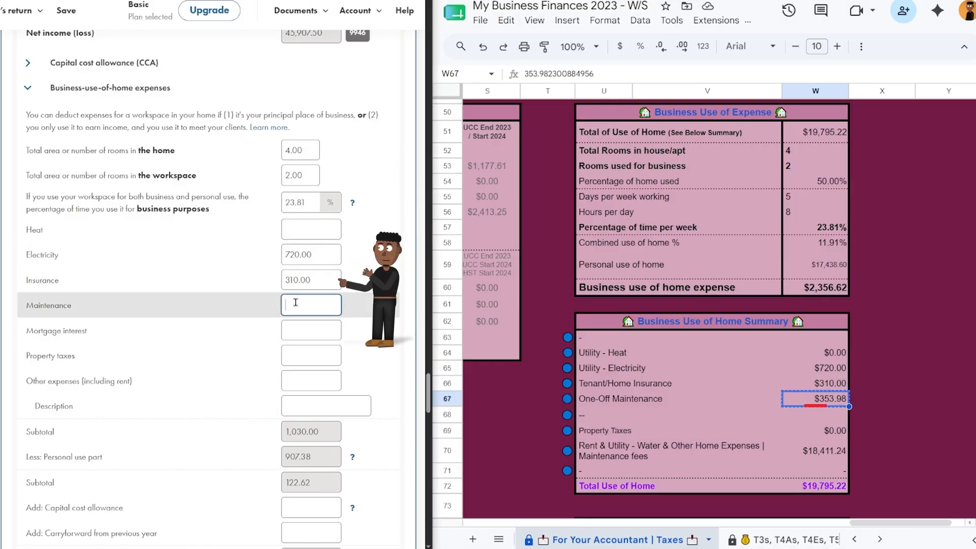
text(353.98)
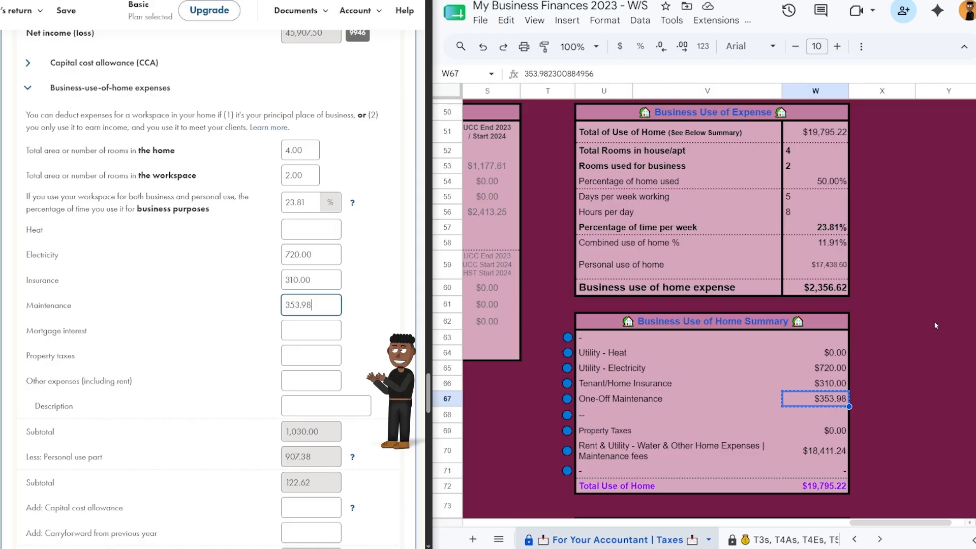
click(326, 381)
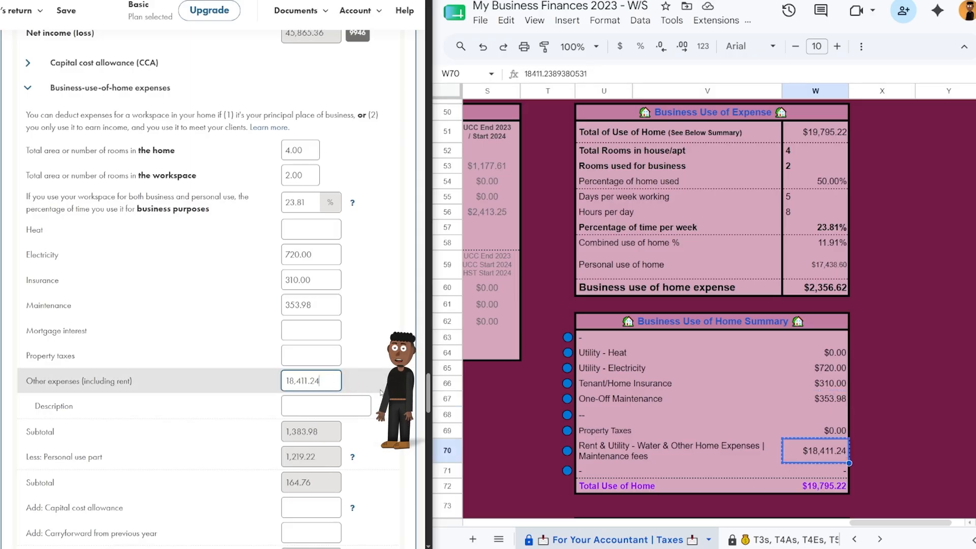
click(326, 401)
text(Rent)
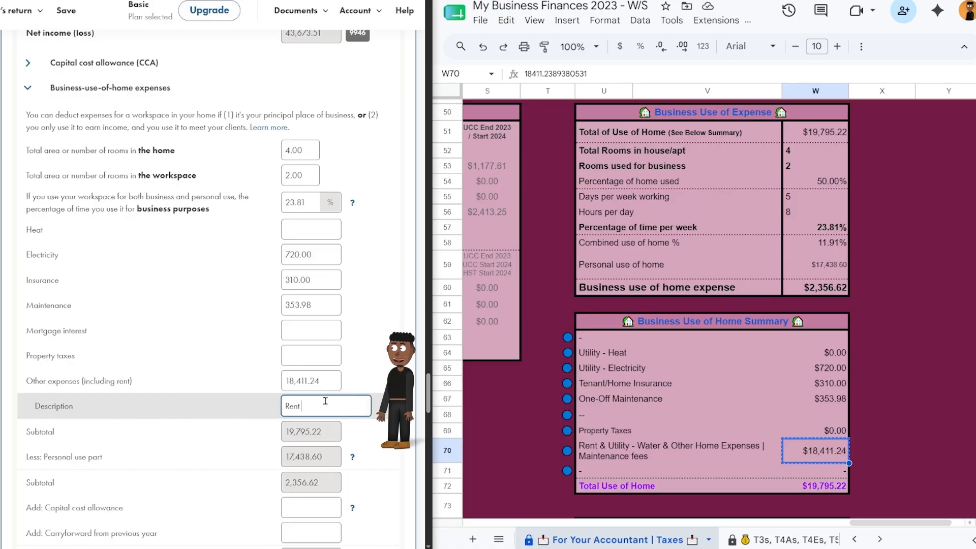
text( + Water + Other)
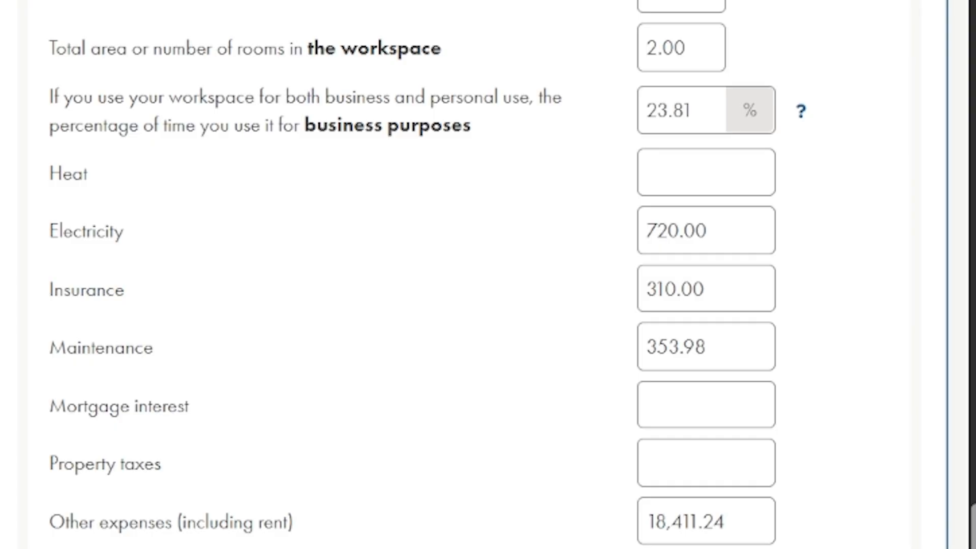
Bring up the tracker's Tax Receipt Deductions section listing the charitable donations.
click(54, 49)
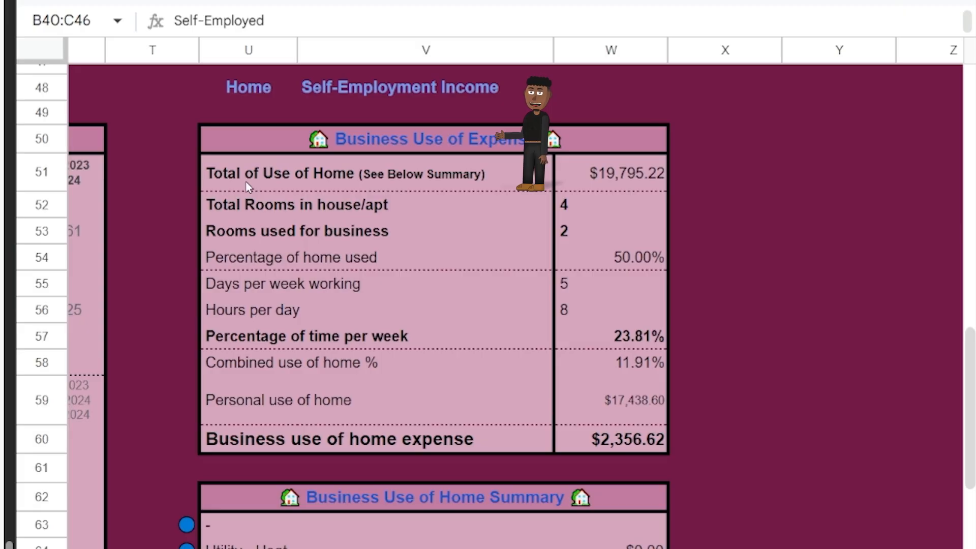
mouse_move(248, 88)
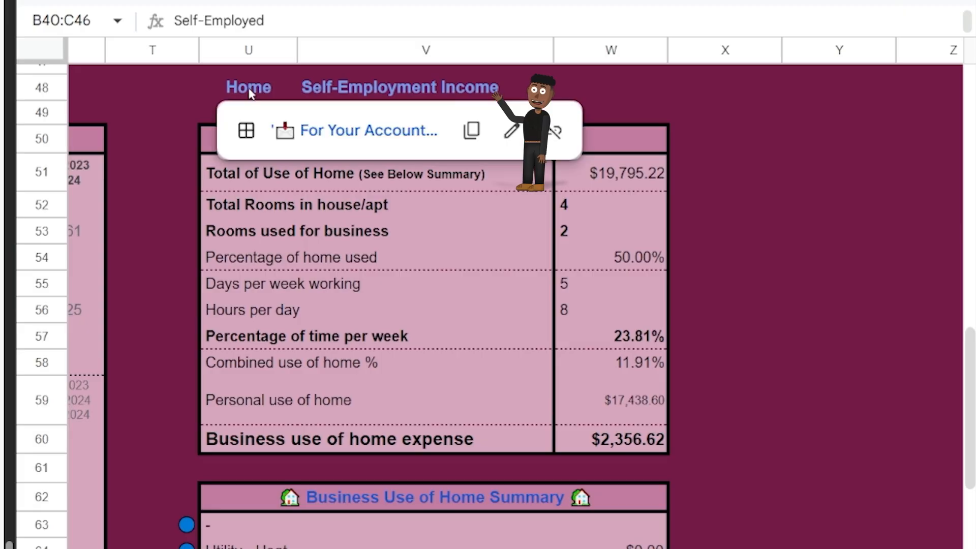
click(356, 129)
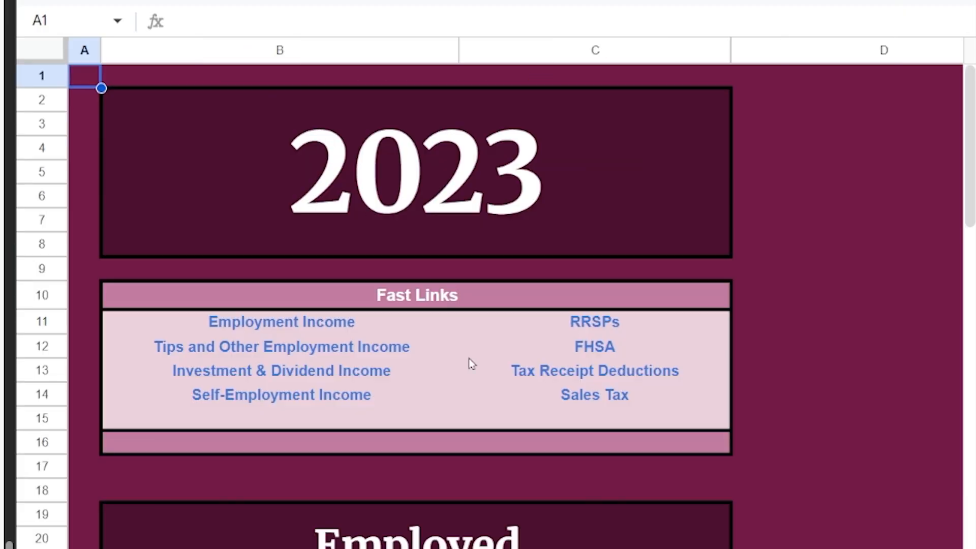
mouse_move(536, 379)
click(593, 418)
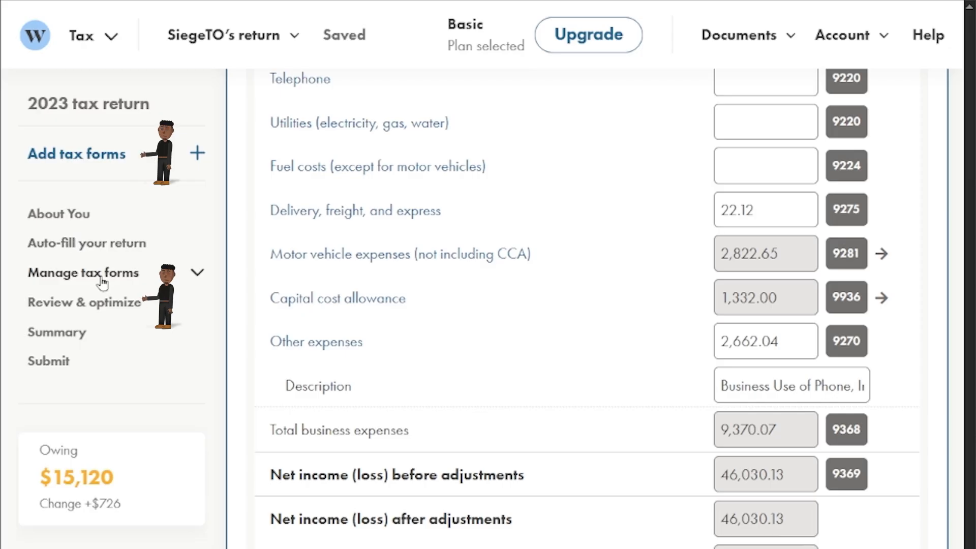
Add the Donations and Gifts form with the recipient set to Charity.
click(99, 279)
click(87, 306)
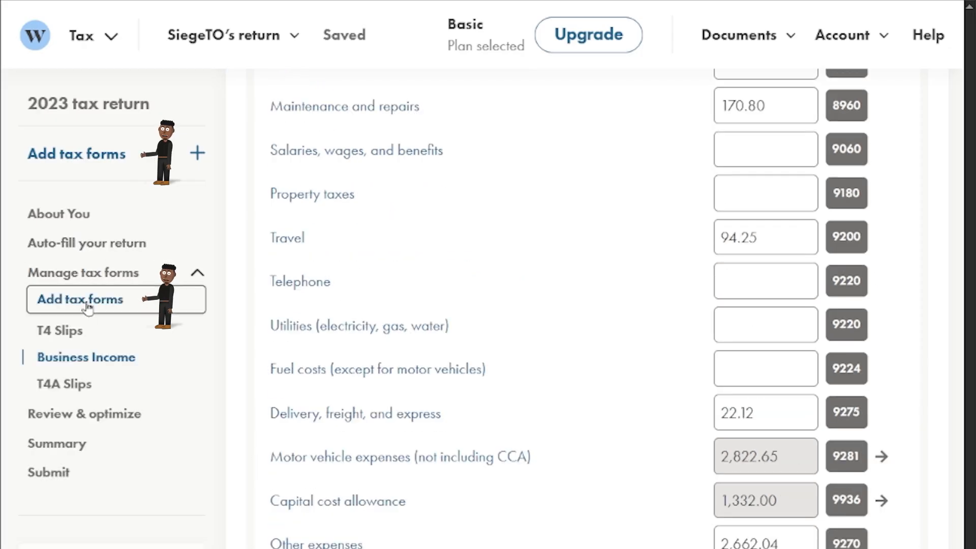
click(345, 259)
text(Donation)
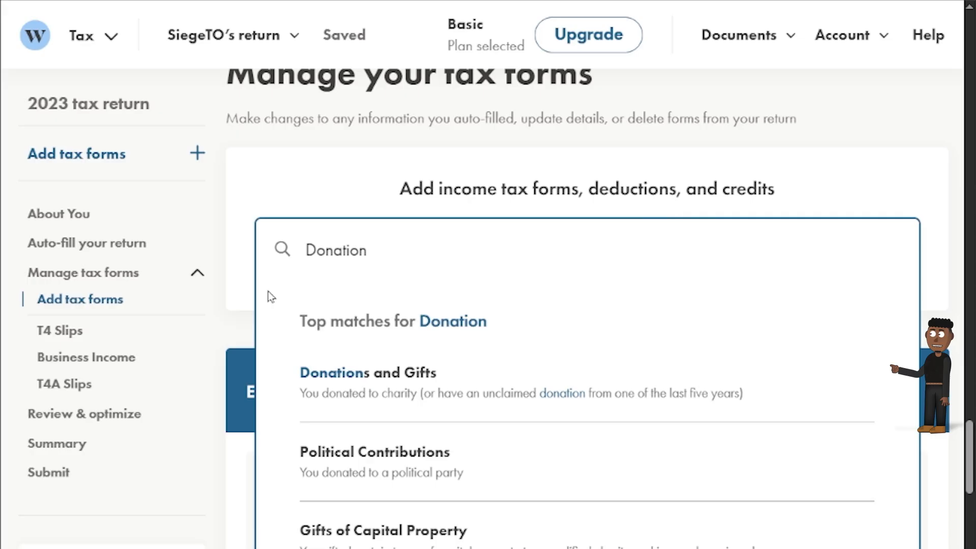
click(404, 376)
click(428, 304)
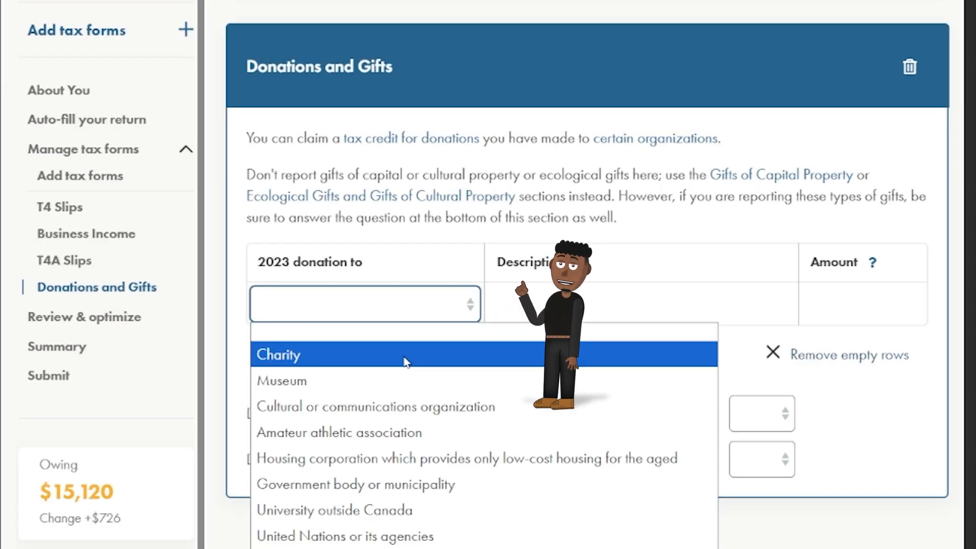
click(407, 354)
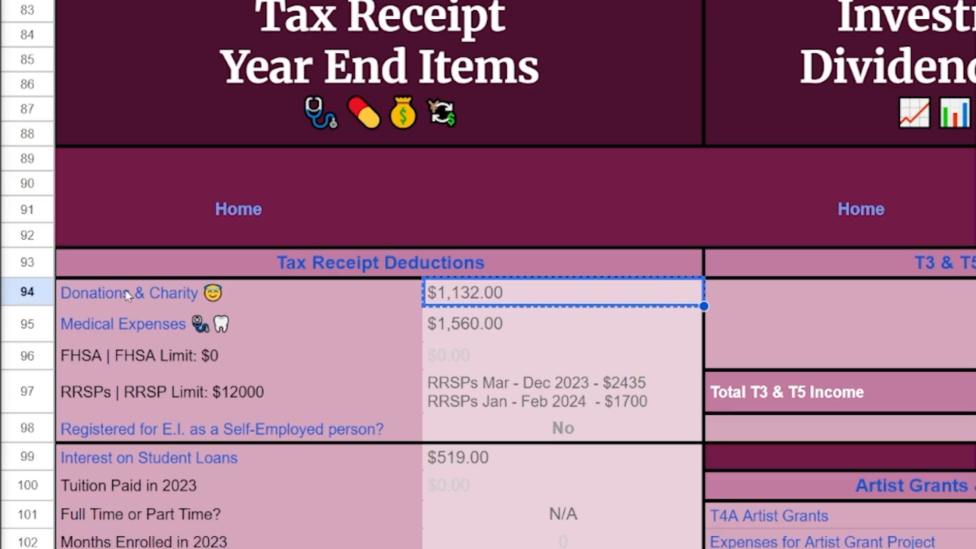
Describe the donation as Various Charities with an amount of 1,132.00.
mouse_move(128, 296)
click(197, 337)
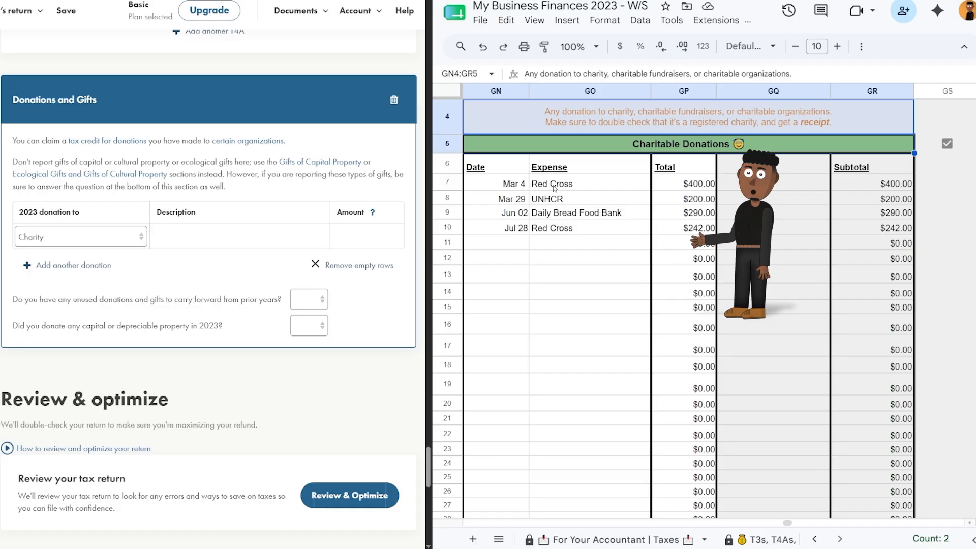
drag(554, 188, 589, 228)
key(ctrl+c)
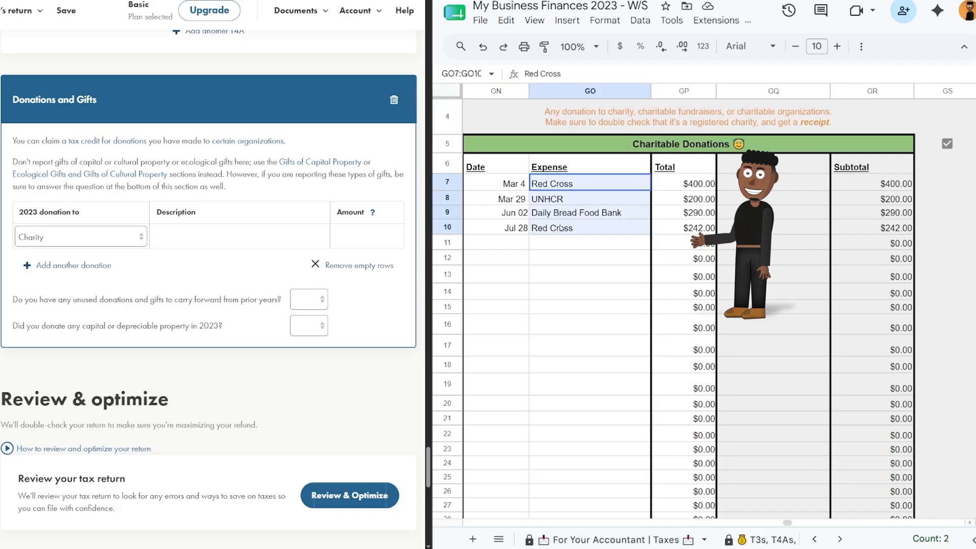
click(239, 237)
key(ctrl+v)
triple_click(220, 235)
text(Various Char)
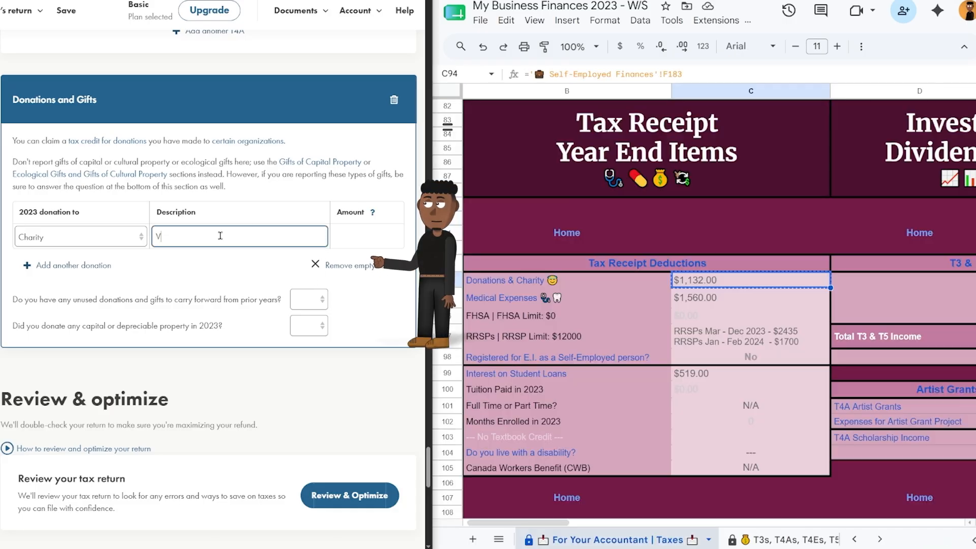
key(Tab)
text(1132.00)
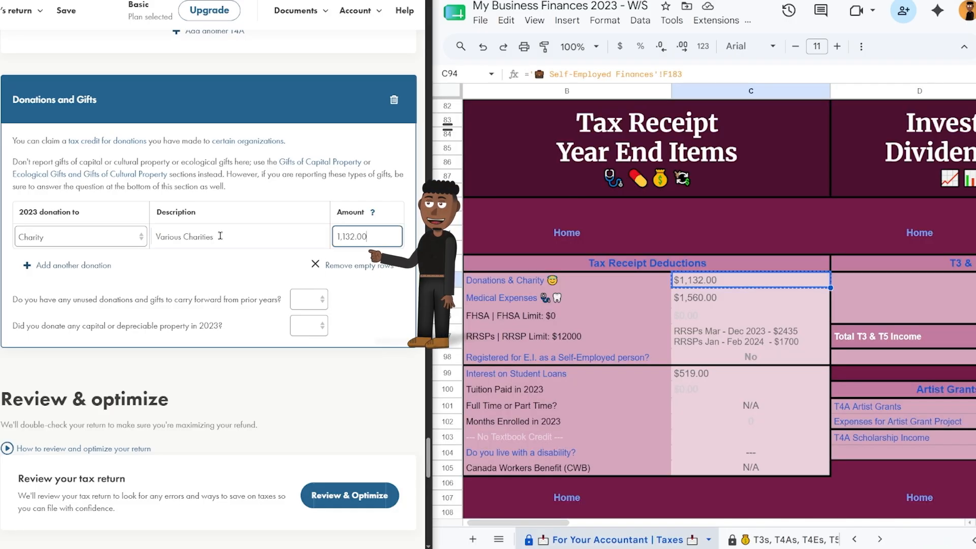
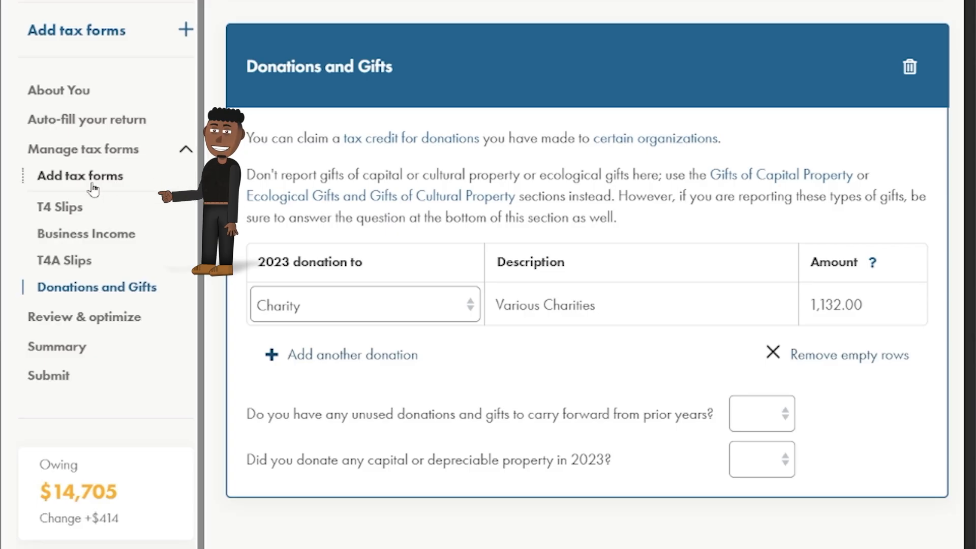
Add the Medical Expenses form with the patient's name, marked as Me or my partner.
click(77, 175)
click(347, 124)
text(medical ex)
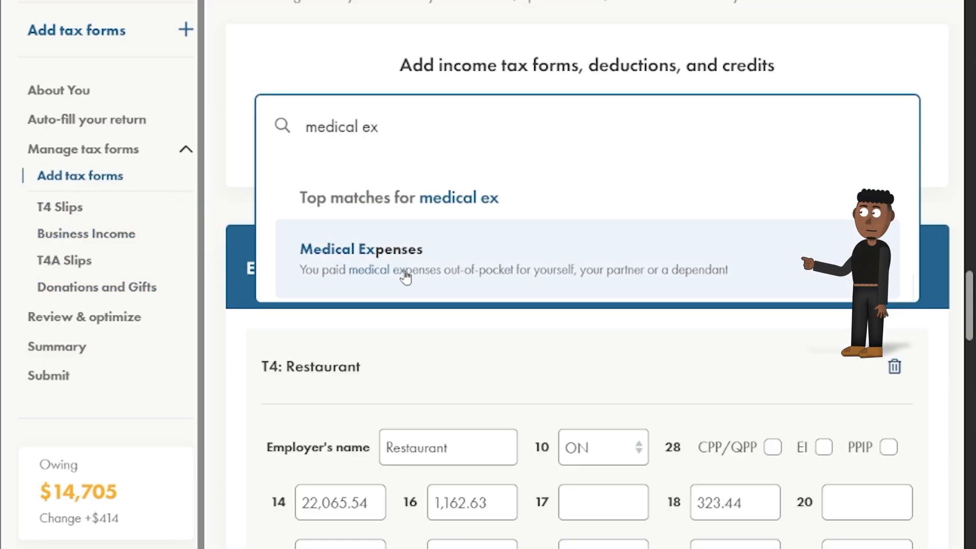
click(344, 275)
click(688, 317)
text(Jane Smith)
click(706, 366)
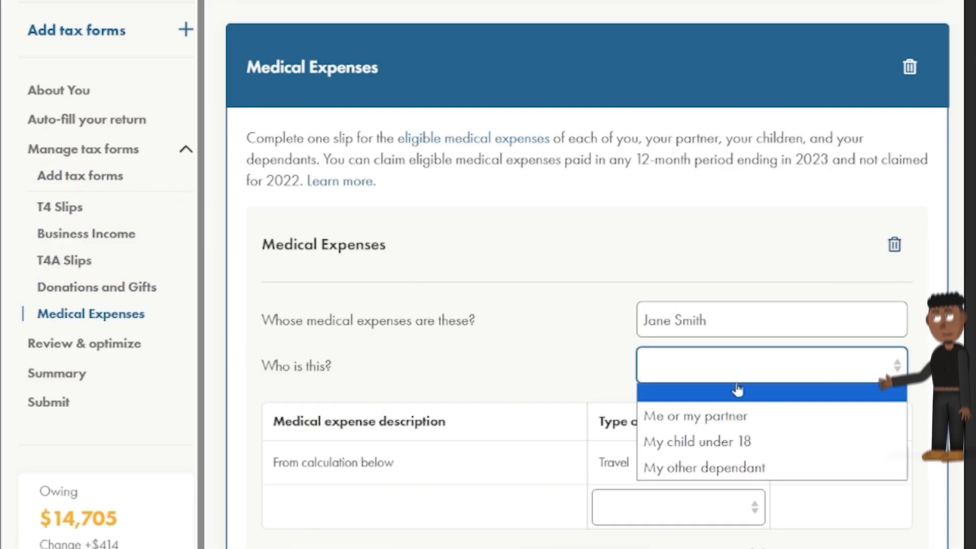
click(721, 418)
Enter the regular expense 'Prescription Counselling Physio Procedure' at 1,560.00, copied from the tracker.
click(479, 508)
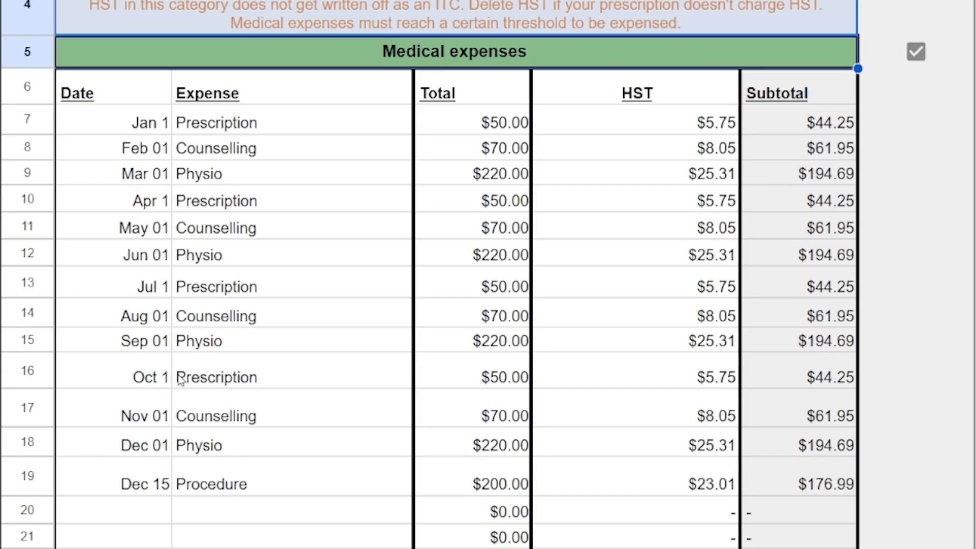
drag(214, 123, 248, 172)
key(ctrl+c)
click(72, 353)
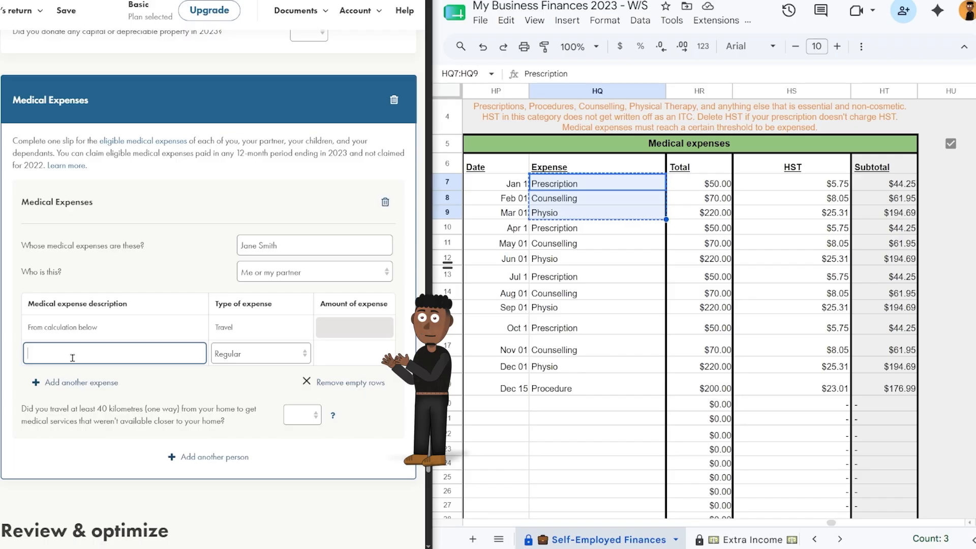
key(ctrl+v)
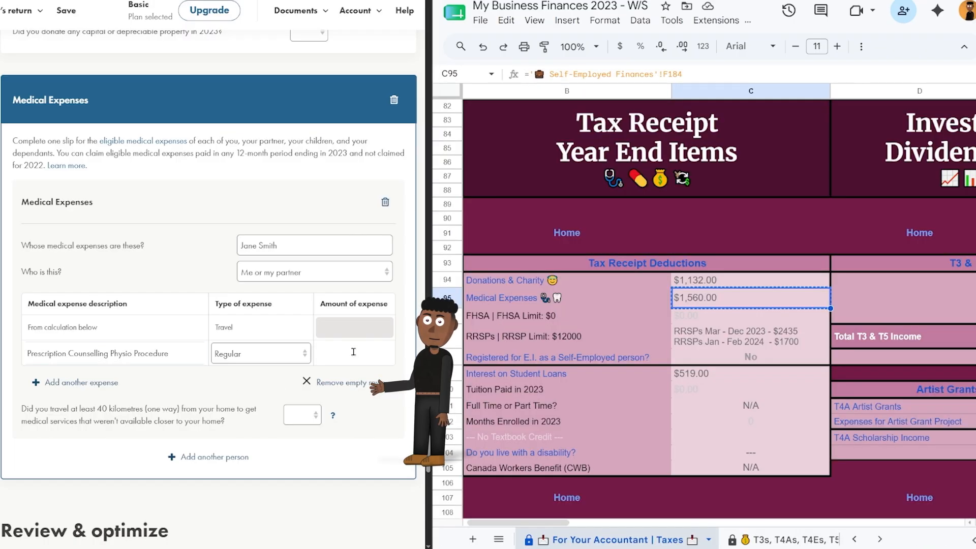
key(ctrl+v)
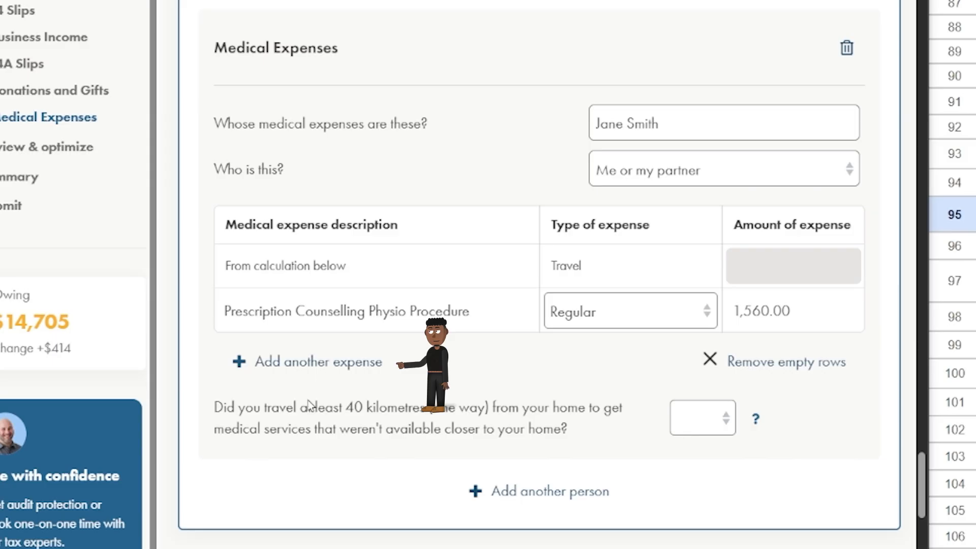
click(84, 383)
text(Prescription)
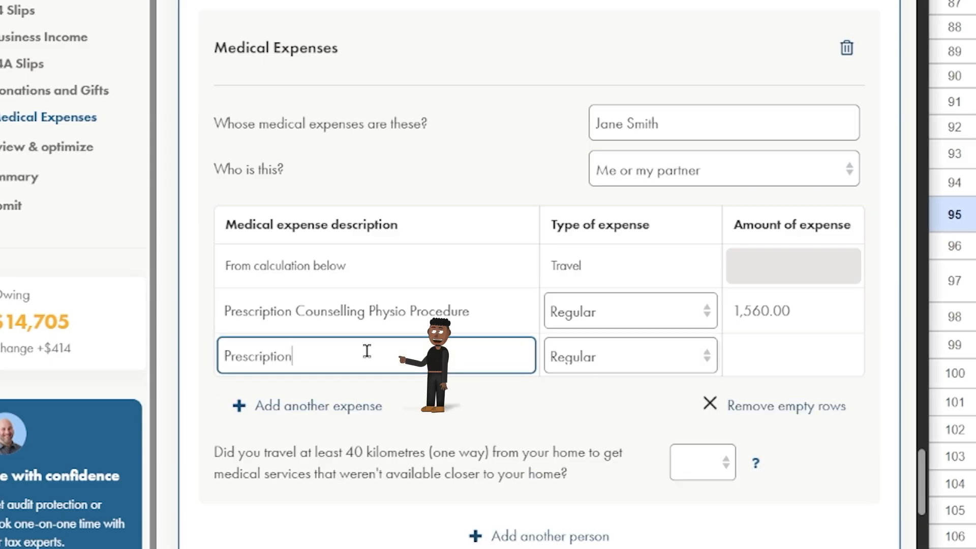
click(793, 356)
key(ctrl+v)
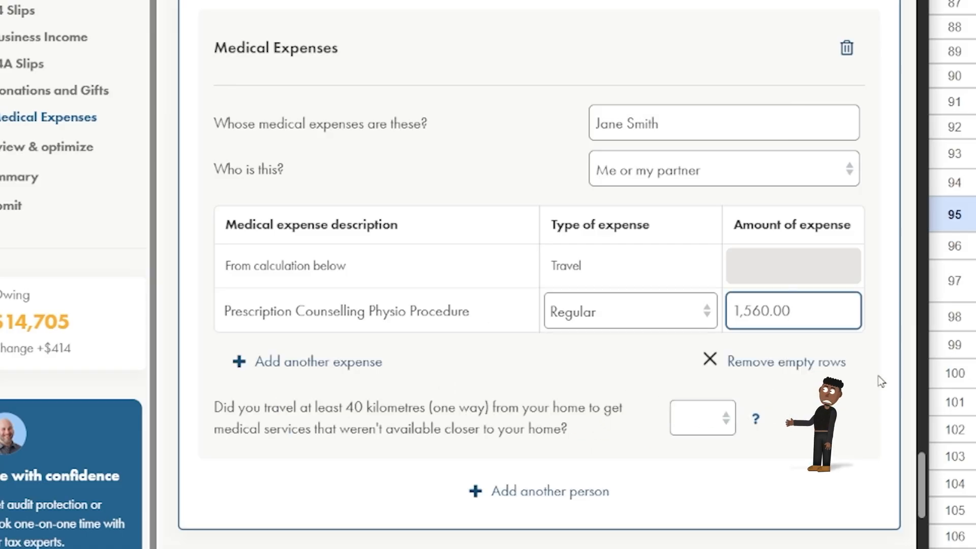
Answer No to the 40-km travel question, then review the tracker's FHSA and RRSP rows.
click(713, 418)
click(710, 500)
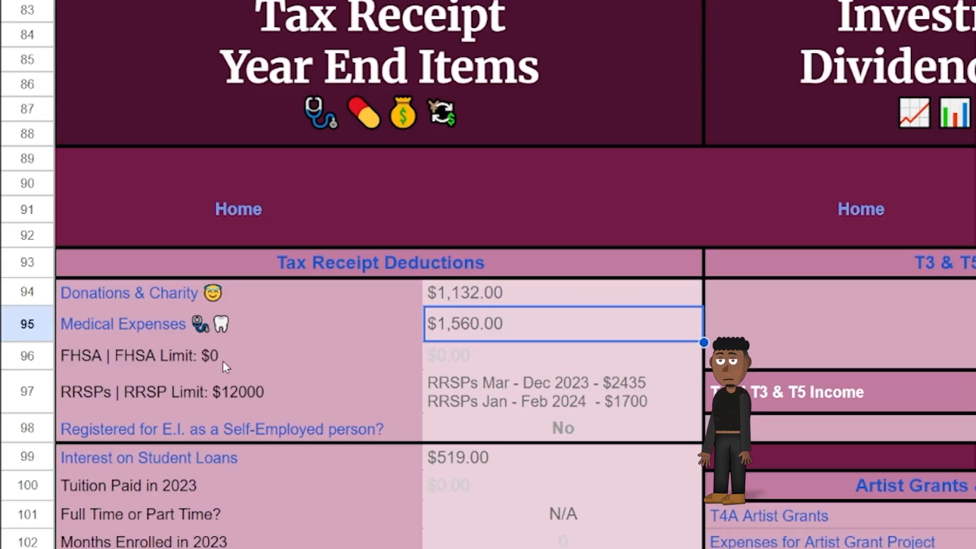
drag(223, 360, 525, 351)
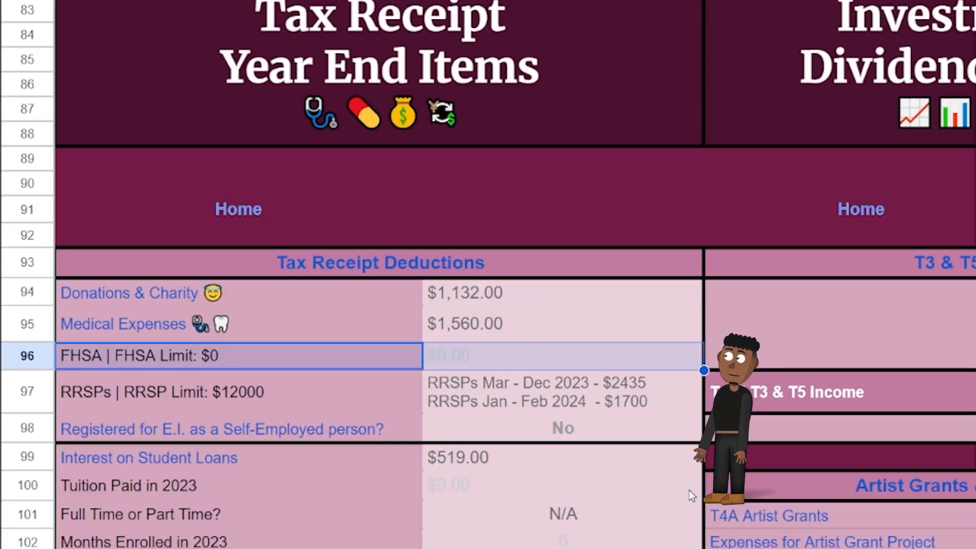
drag(380, 394, 540, 384)
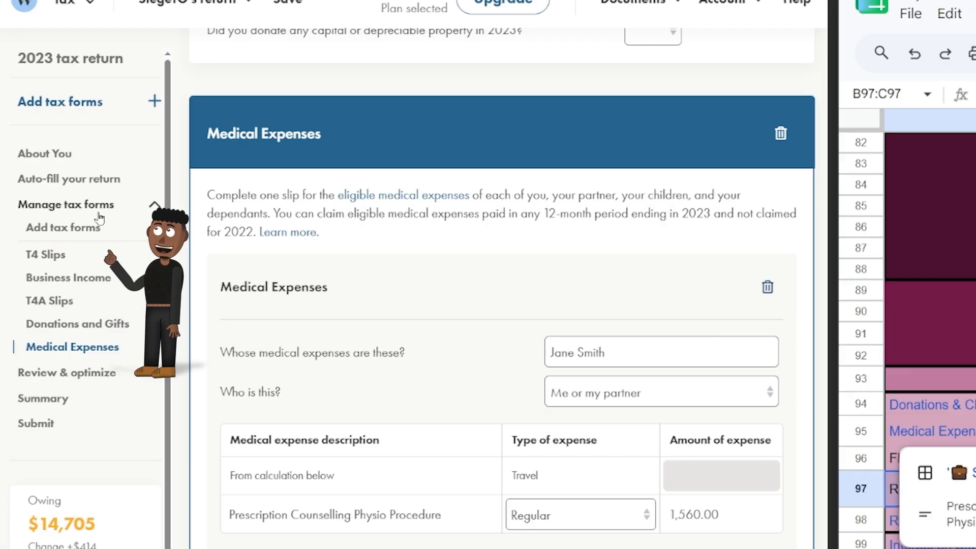
Add the RRSP Deduction form and enter the 12,000.00 deduction limit.
click(93, 231)
click(322, 179)
text(rrs)
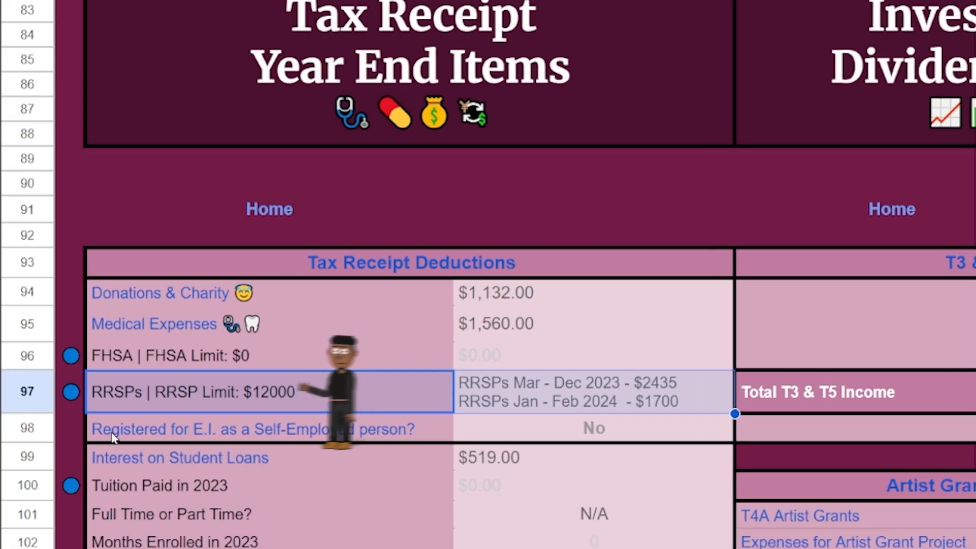
mouse_move(75, 403)
click(171, 445)
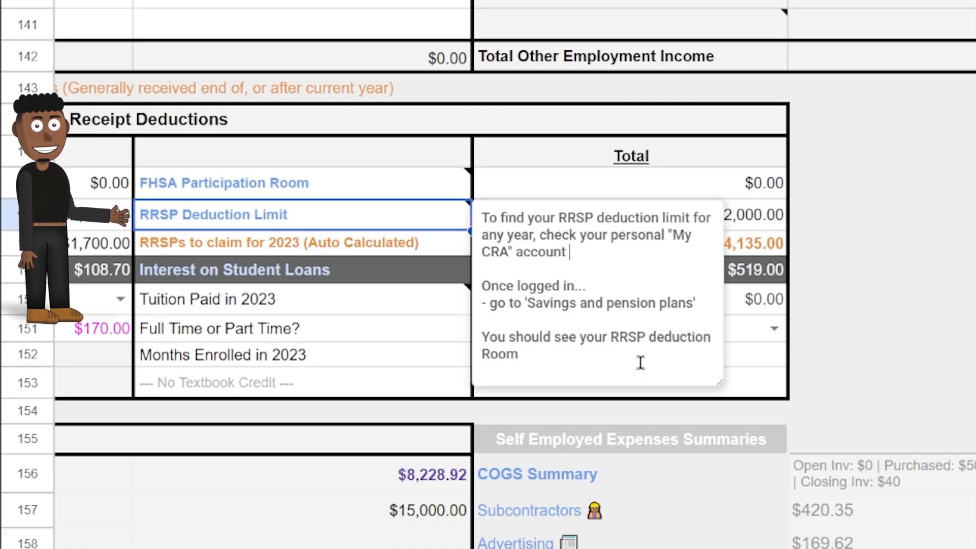
click(283, 227)
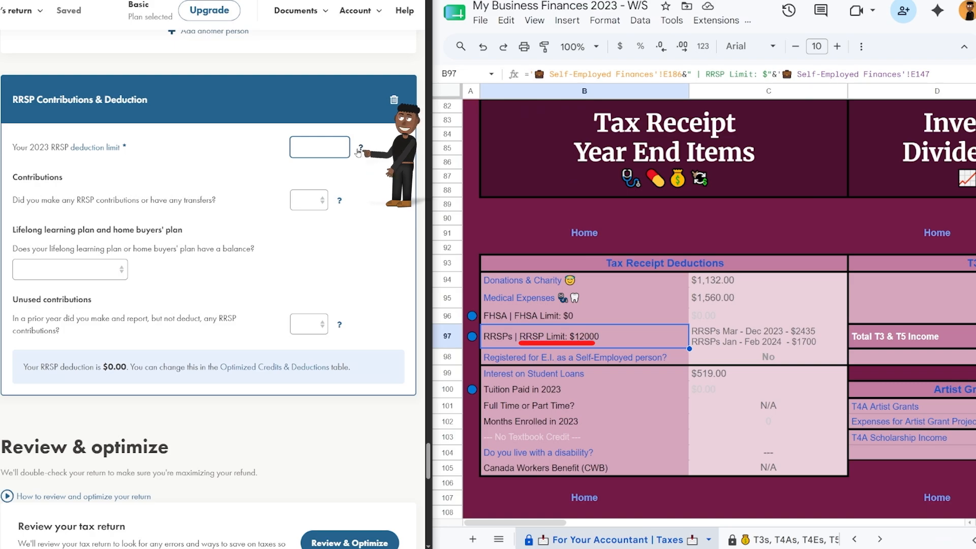
Record RRSP contributions of 2,435.00 for March–December 2023 and 1,700.00.
click(310, 204)
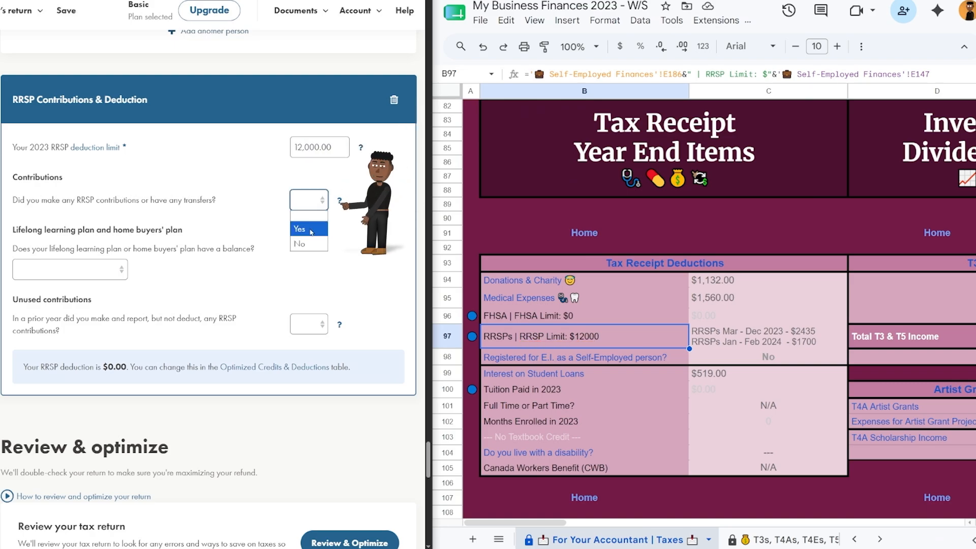
click(309, 239)
click(98, 287)
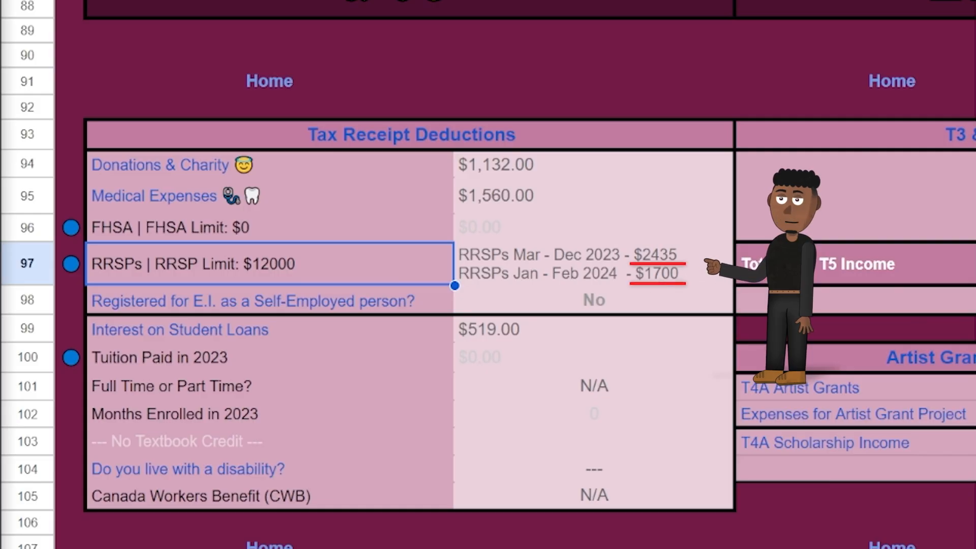
click(675, 191)
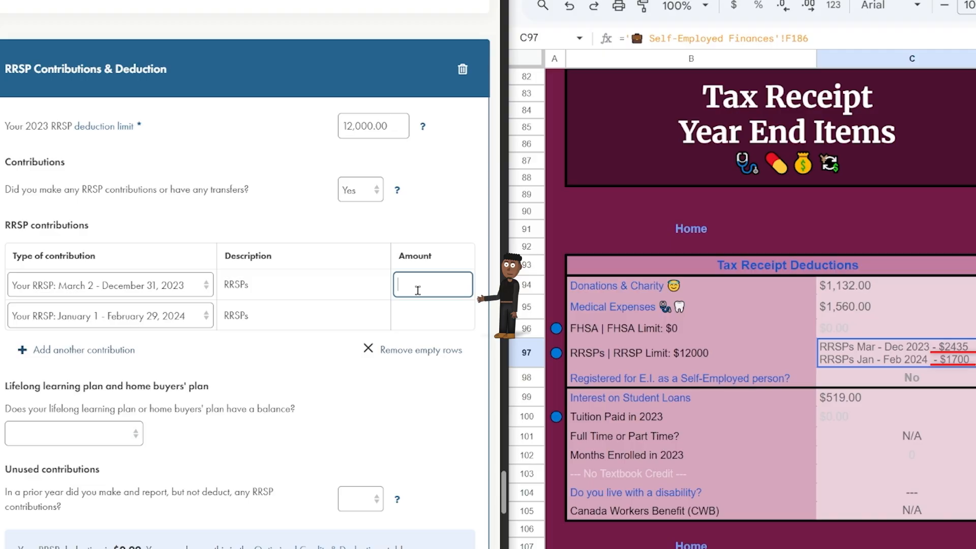
text(2435)
key(Tab)
text(1)
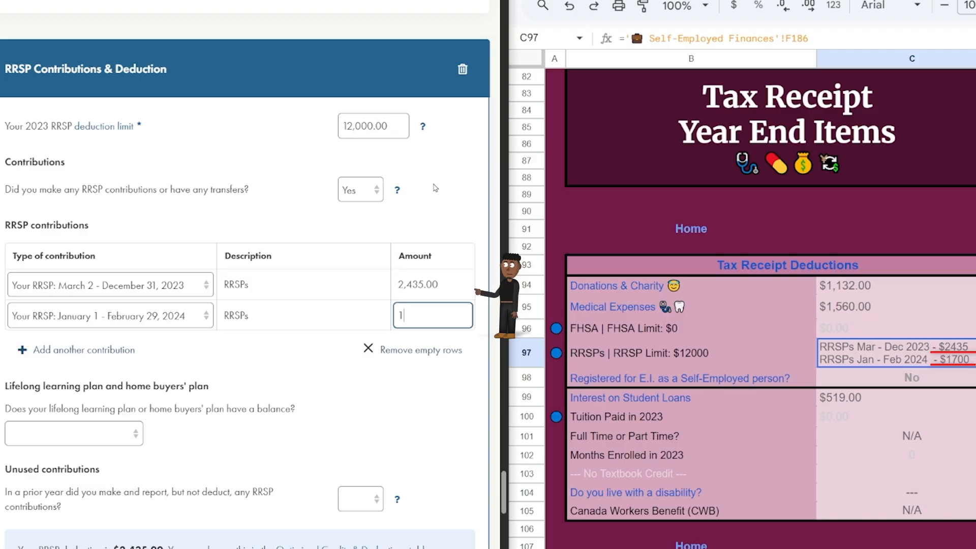
click(451, 207)
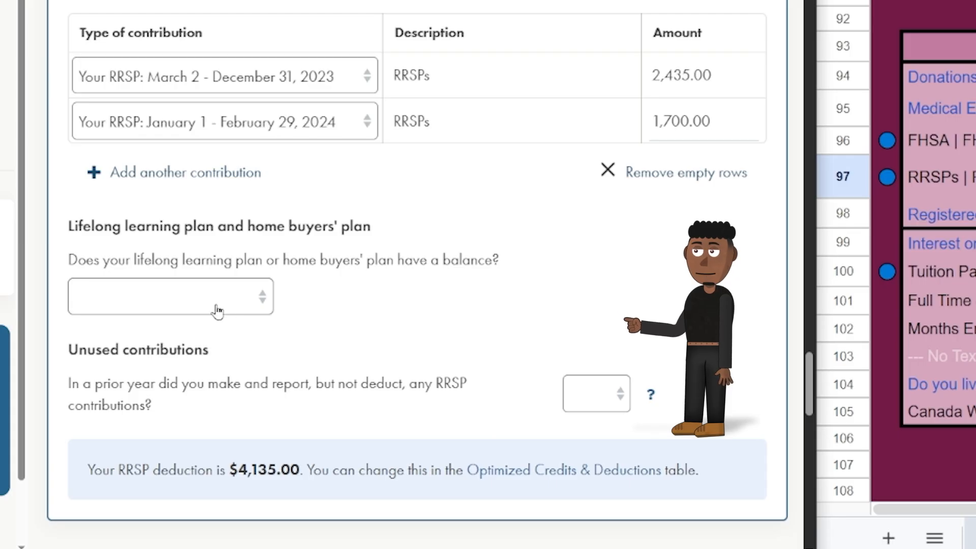
Answer No to the plan balance and unused prior contributions questions.
click(103, 438)
click(100, 538)
click(351, 508)
click(584, 471)
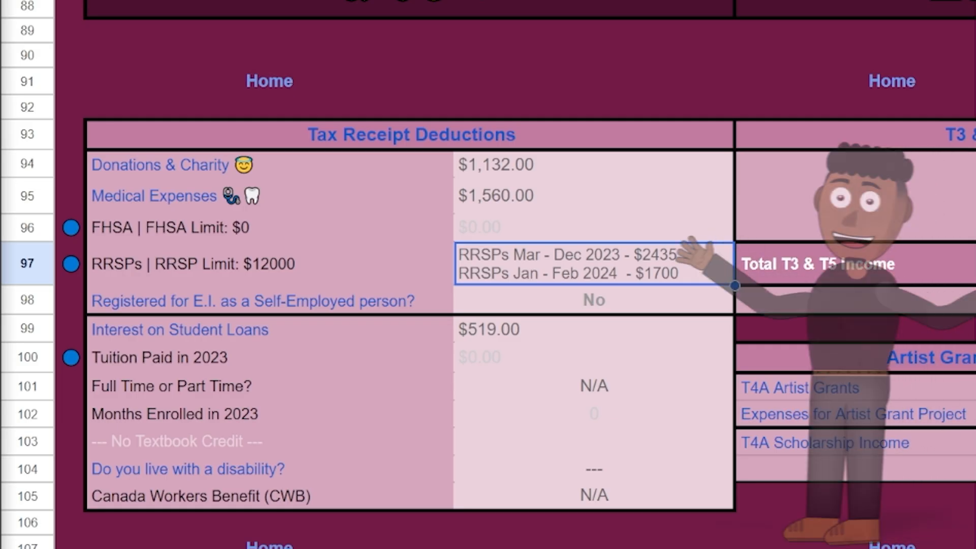
Set the E.I. self-employed registration answer to Yes.
click(454, 306)
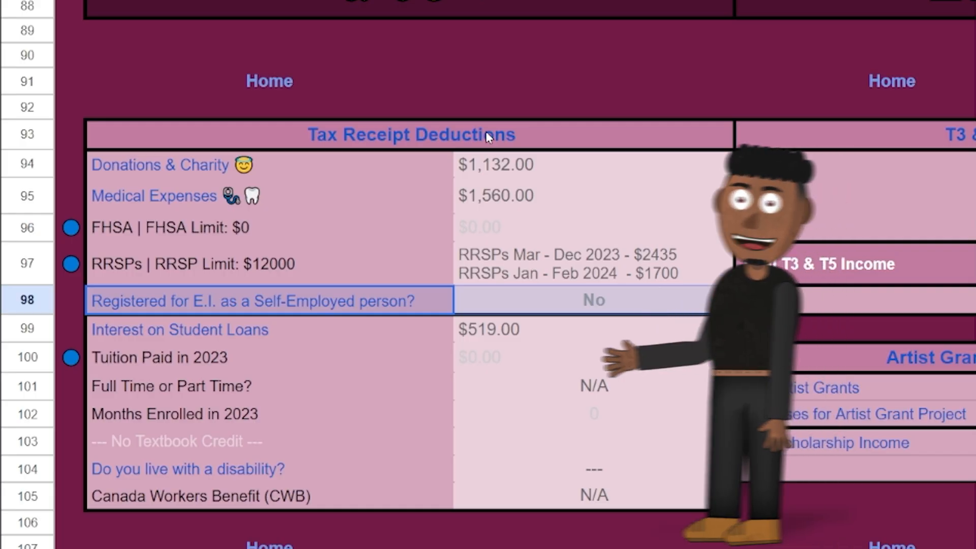
mouse_move(279, 307)
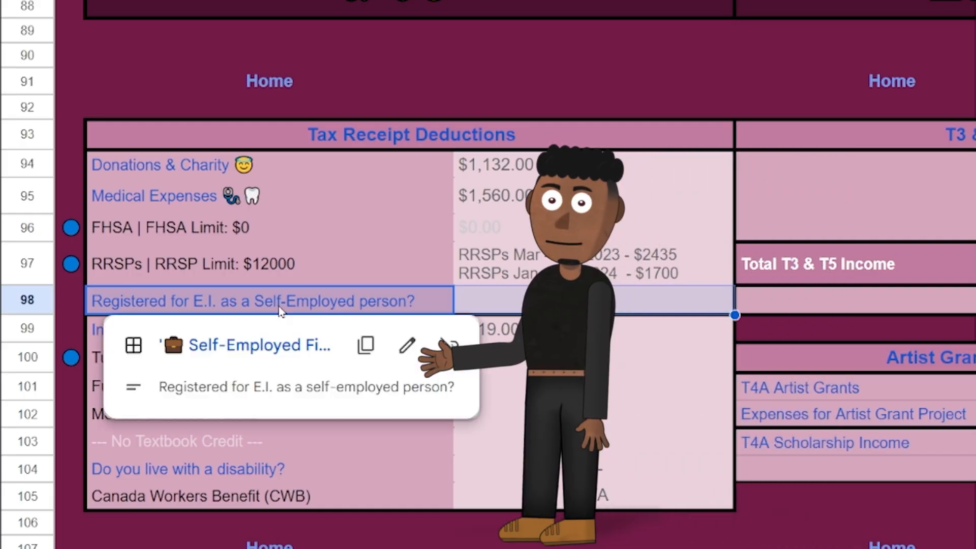
click(259, 345)
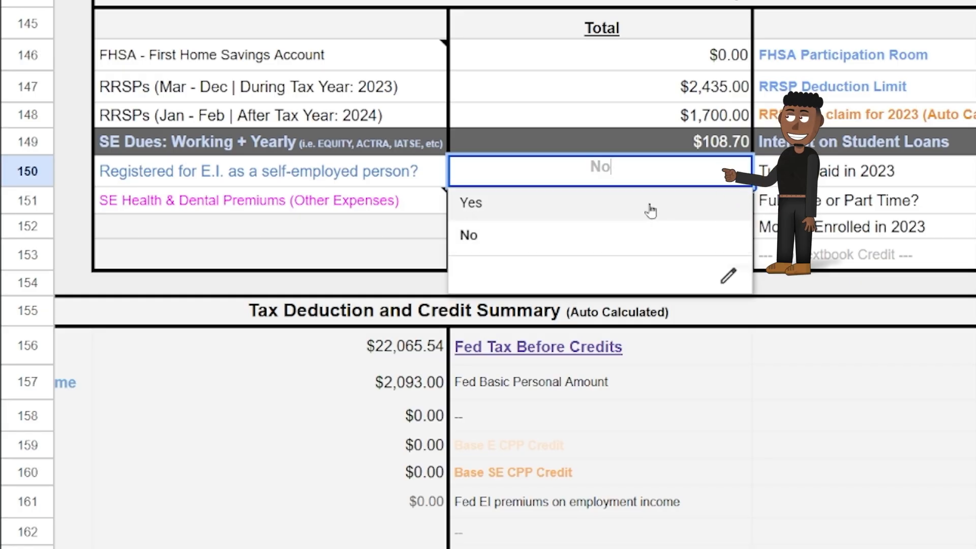
click(670, 209)
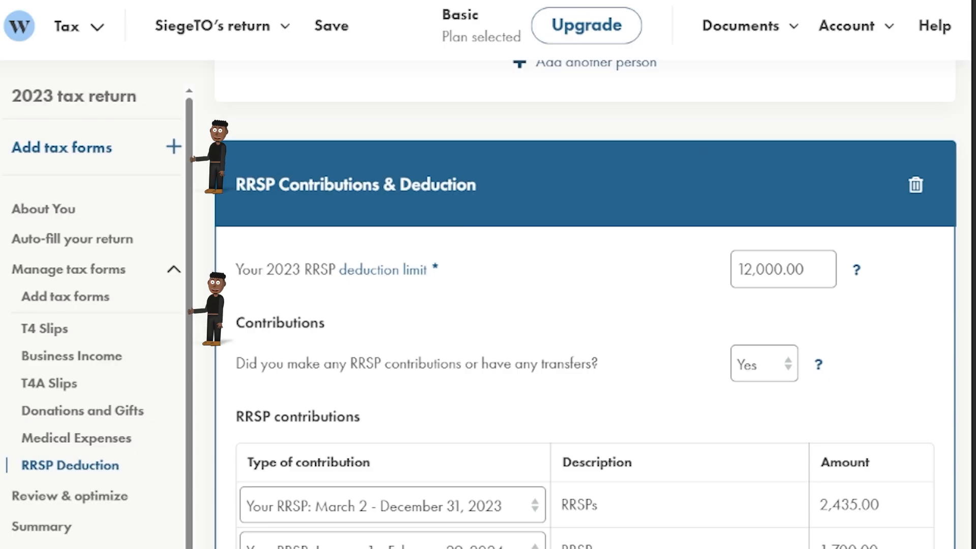
Add EI Premiums on Self-Employment, answering Yes to the special benefits agreement and No to self-employed E.I.
click(88, 305)
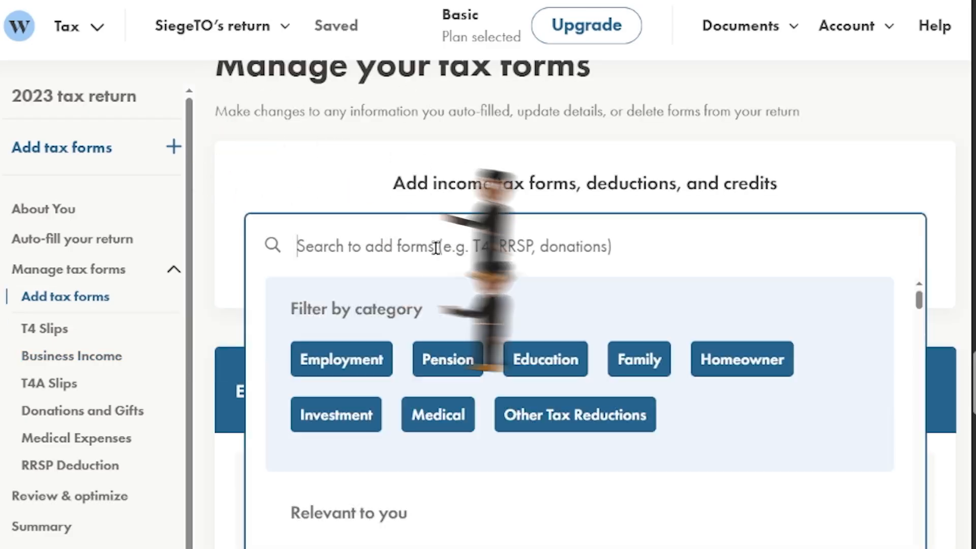
click(436, 247)
text(EI)
key(Down)
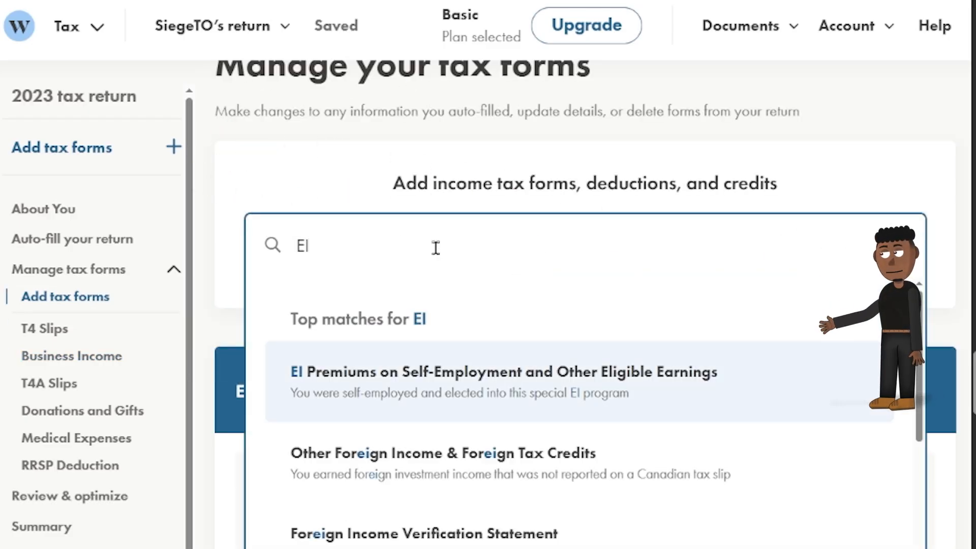
key(Return)
click(814, 274)
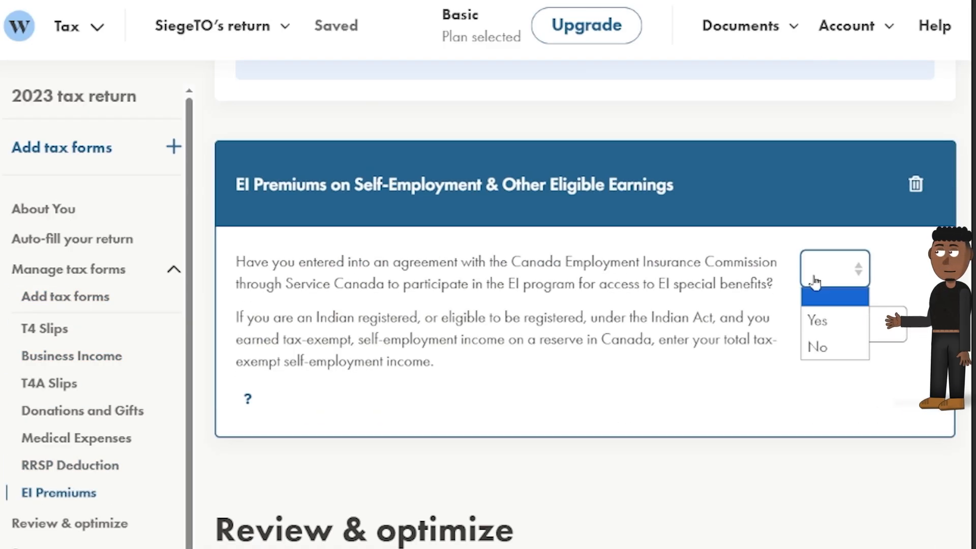
click(815, 320)
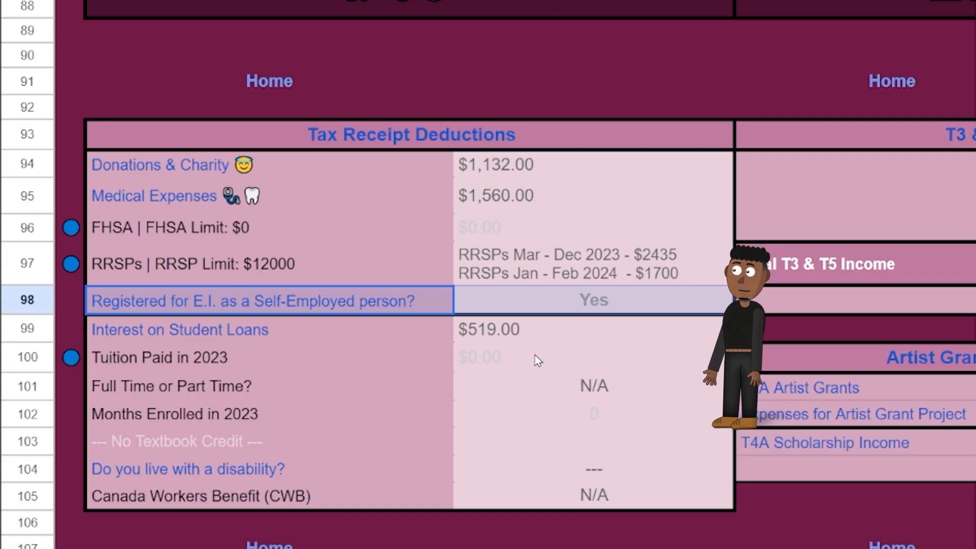
click(333, 339)
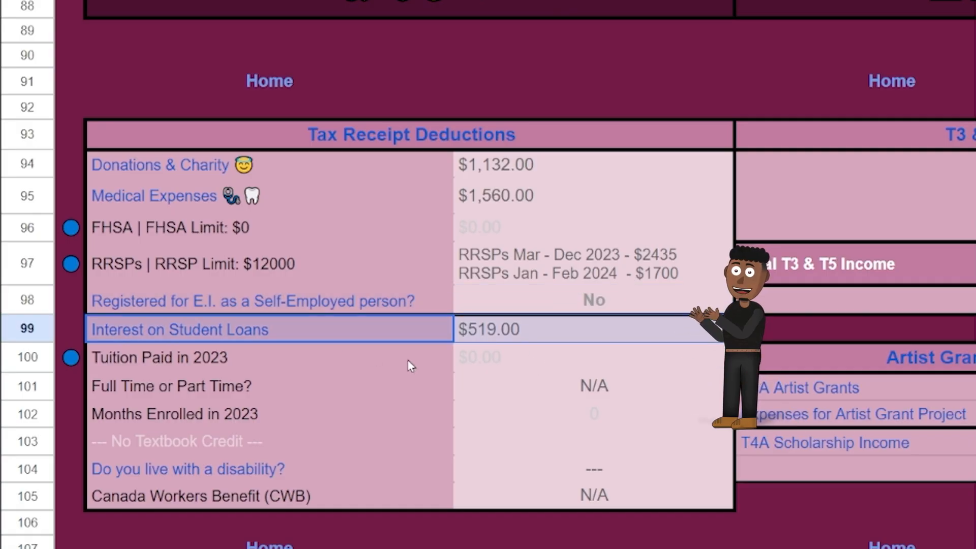
Check the tracker's student loan interest and add the Interest Paid on Student Loans form.
click(262, 375)
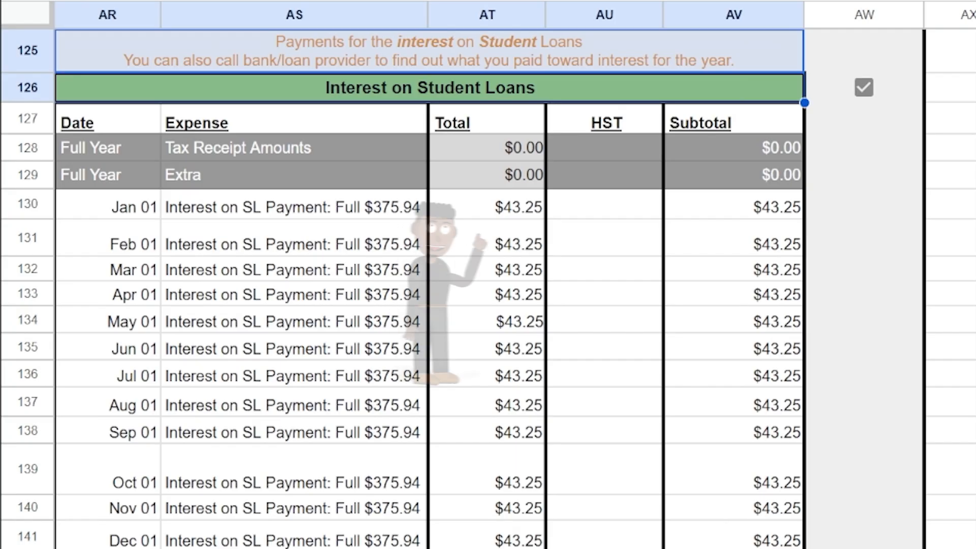
click(522, 215)
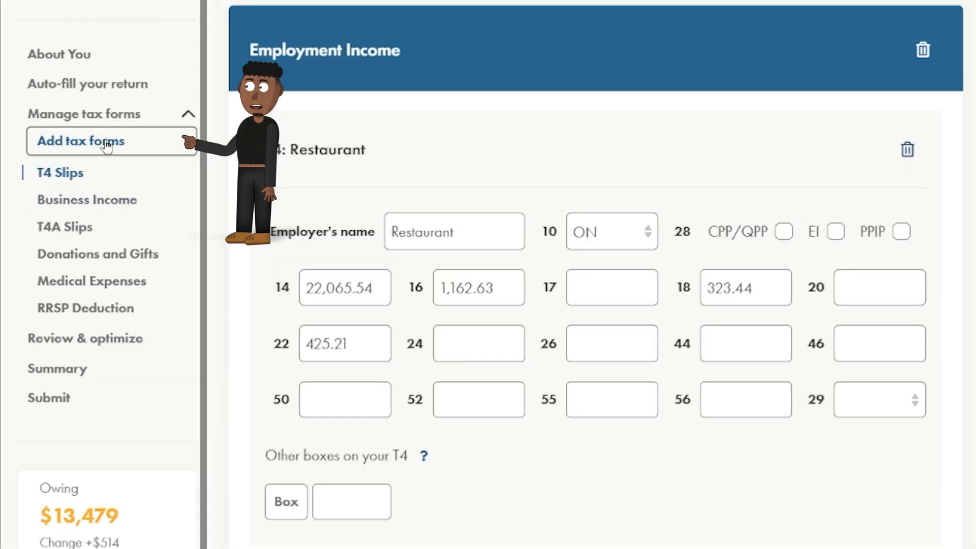
click(106, 145)
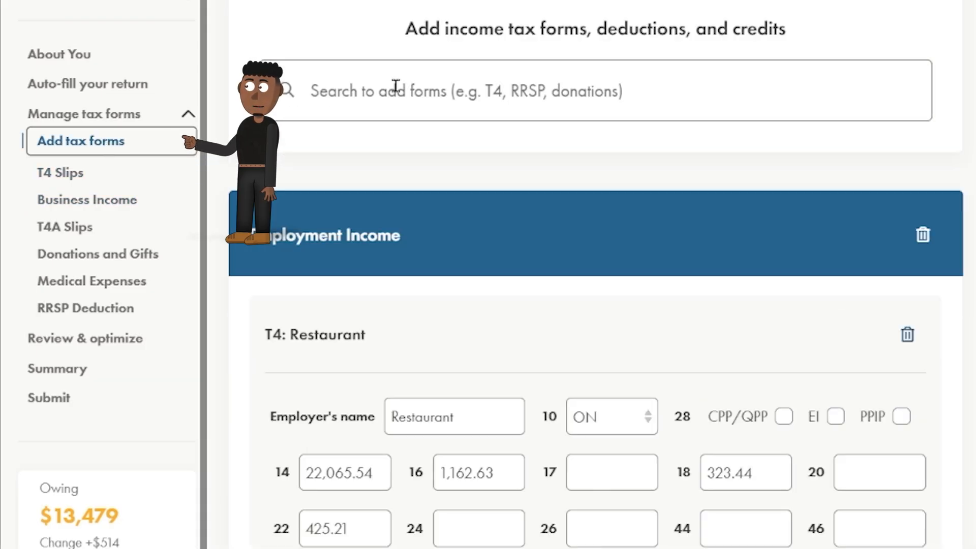
click(395, 89)
text(student loans)
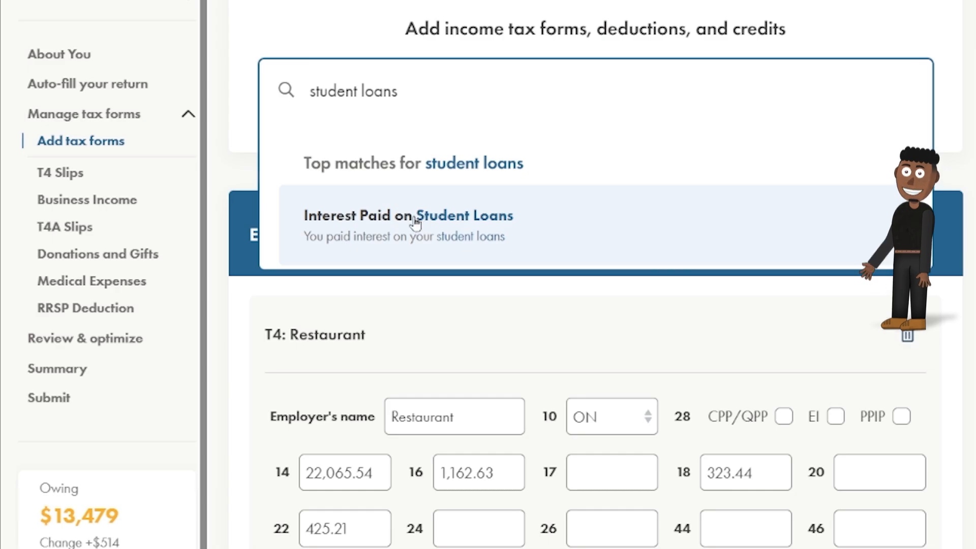
click(420, 215)
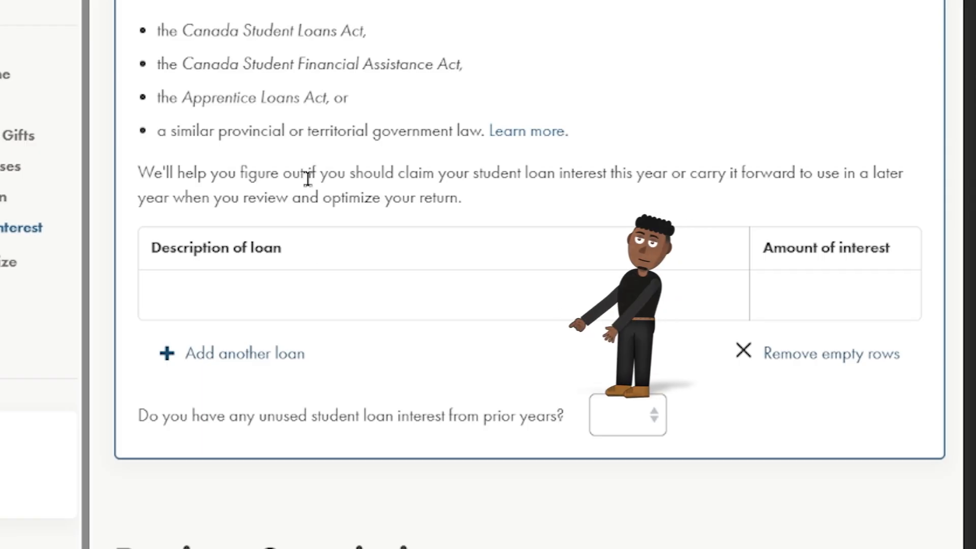
Describe the loan as OSAP with 519.00 of interest paid.
click(398, 394)
text(Nova Scotia Student Assistance)
key(ctrl+a)
text(Saskatchewan Student Loans)
key(ctrl+a)
text(PEI Student Financial Services)
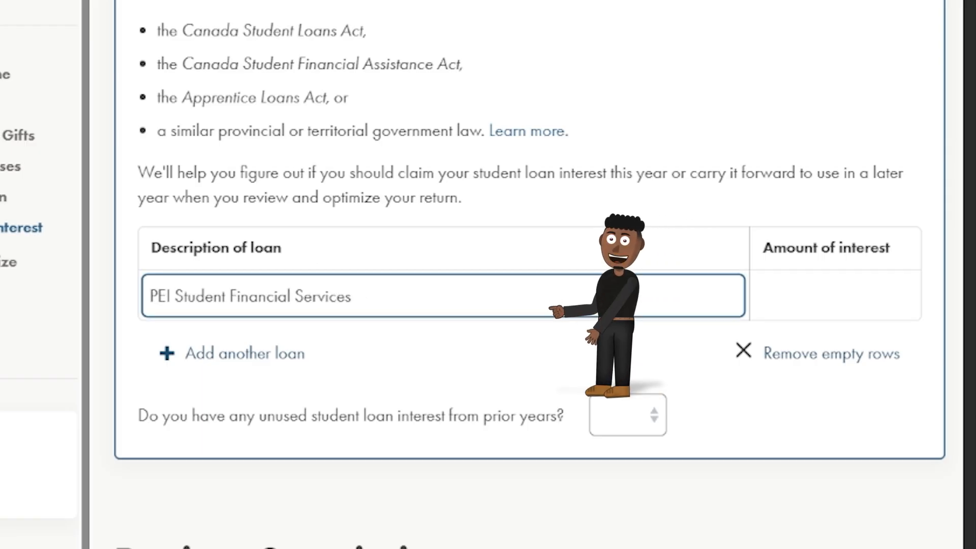
key(ctrl+a)
text(OSAP)
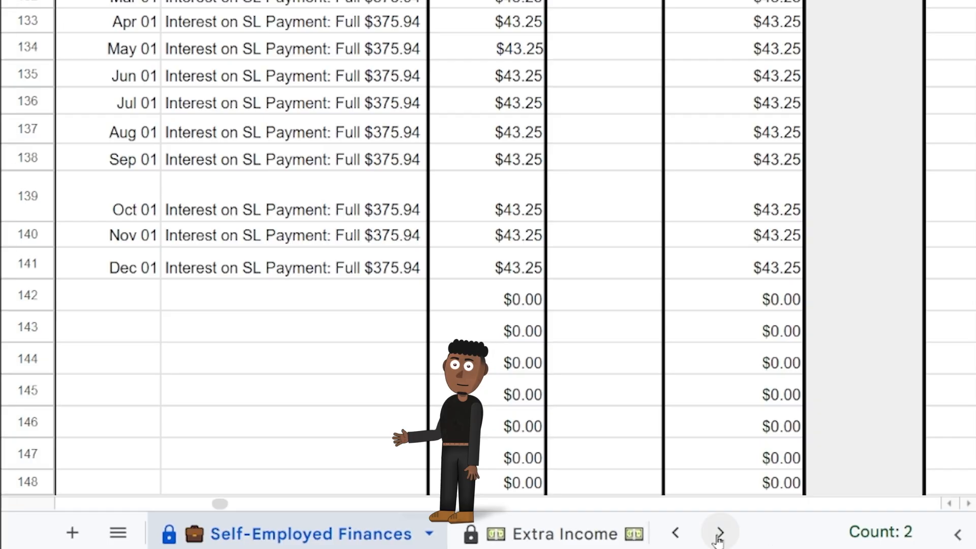
click(719, 532)
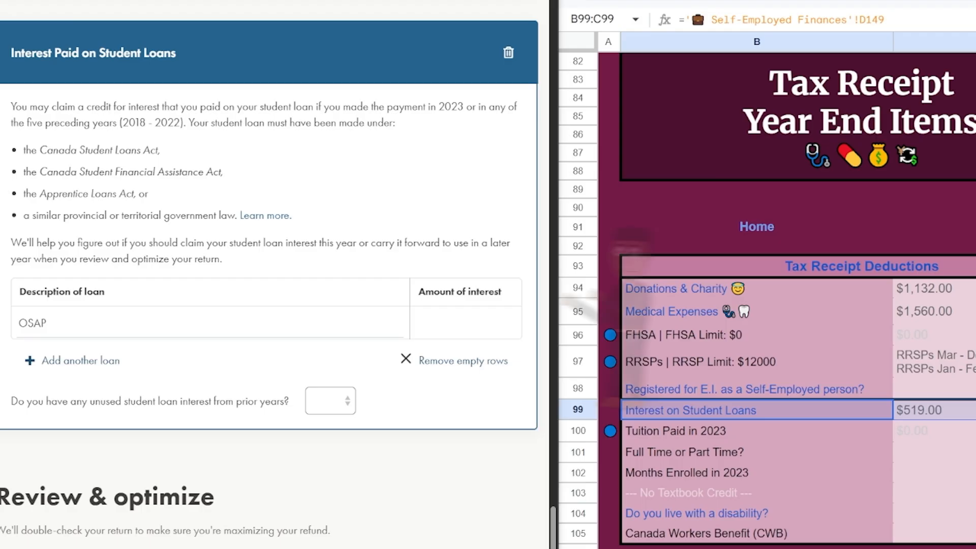
click(466, 323)
key(ctrl+v)
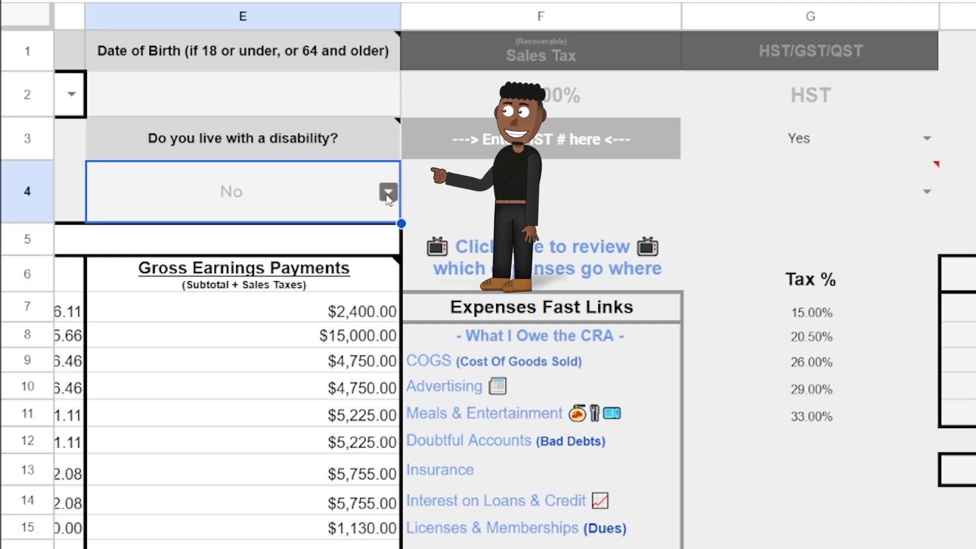
Mark disability as Yes in the tracker's cell E4 and add the Disability Amount form.
click(389, 198)
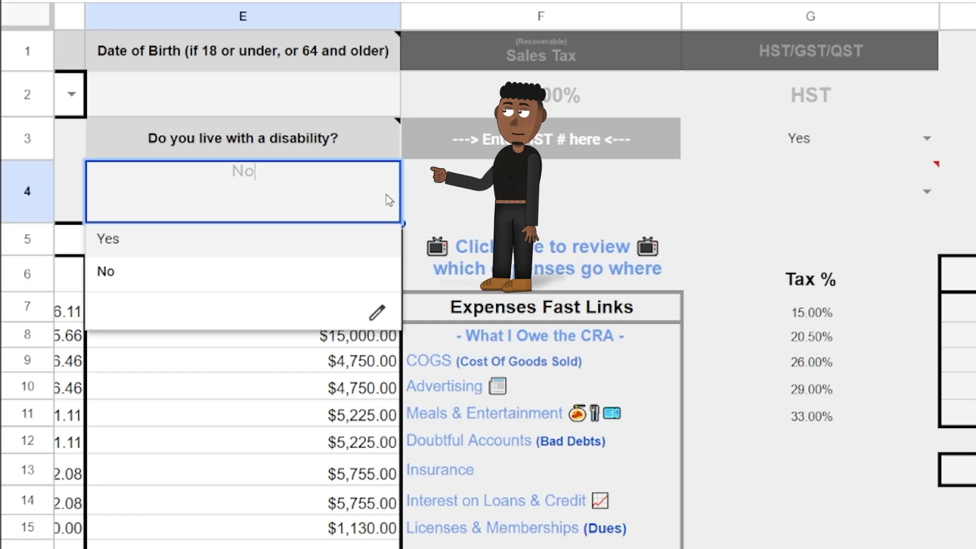
click(344, 239)
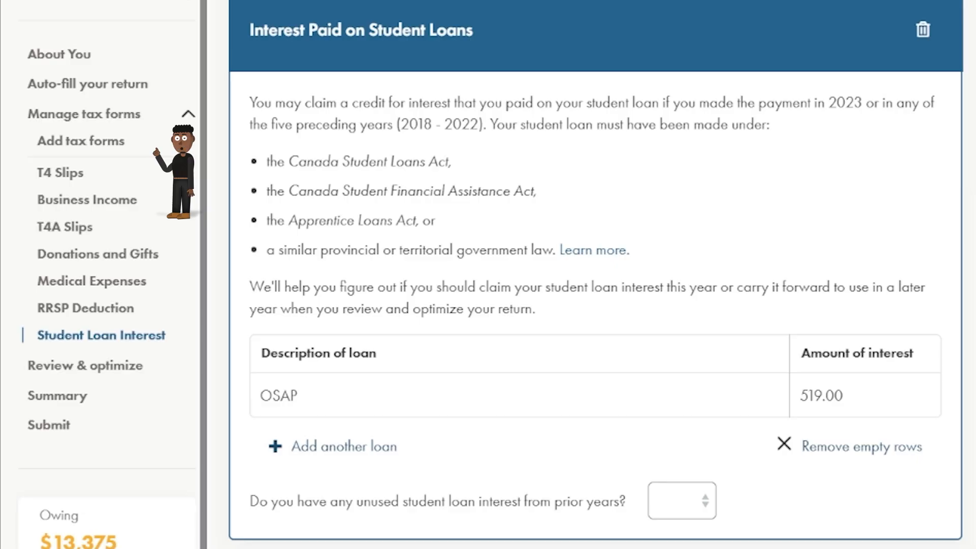
click(81, 141)
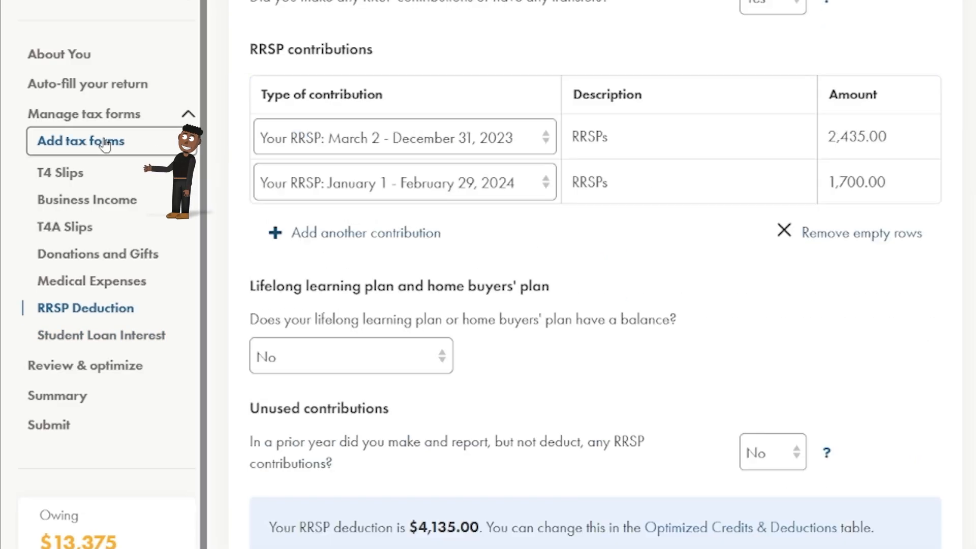
click(382, 92)
text(dtc)
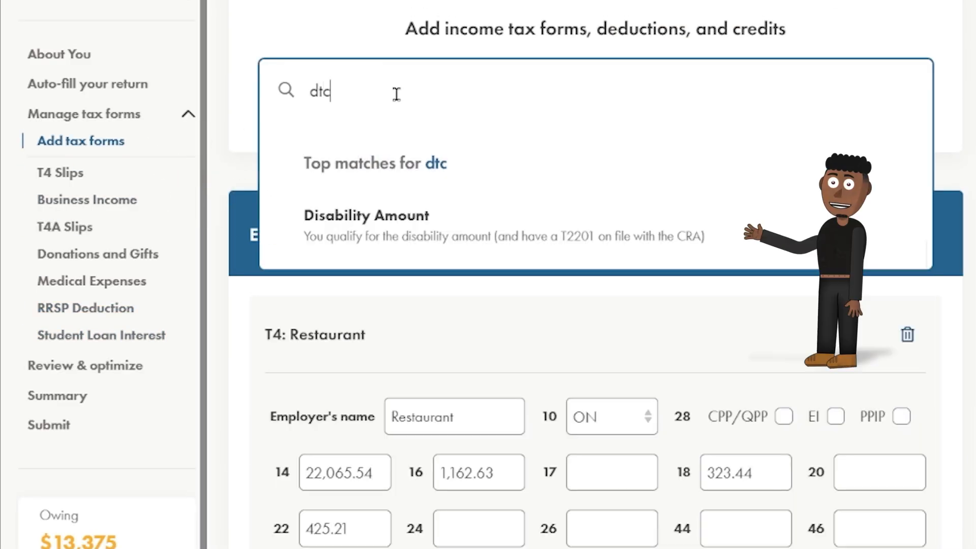
click(428, 235)
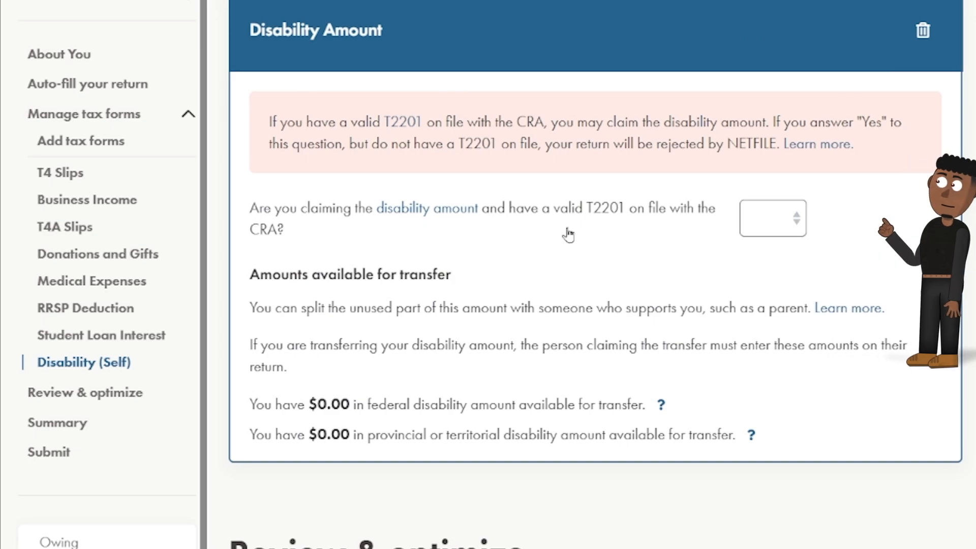
Answer Yes to claiming the disability amount with a valid T2201.
click(762, 220)
click(756, 270)
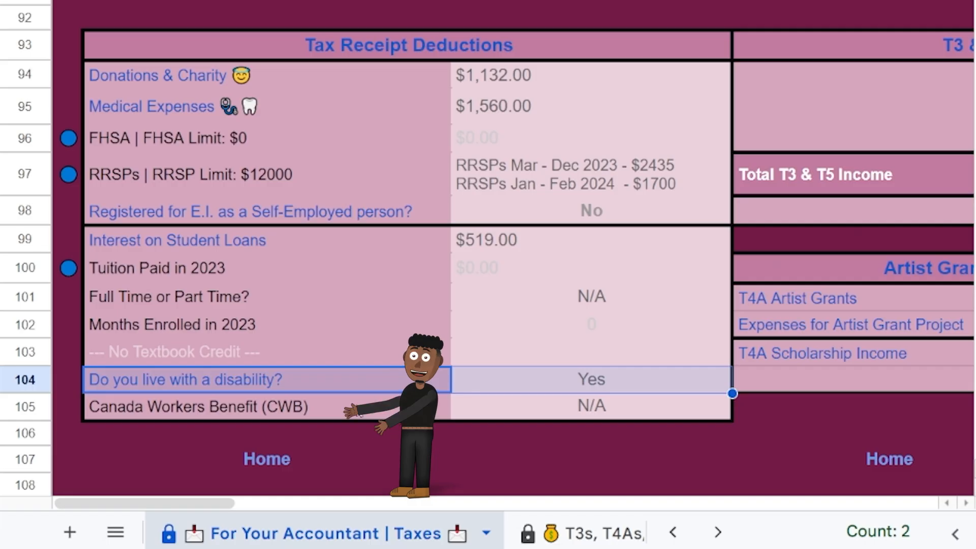
drag(214, 407, 594, 409)
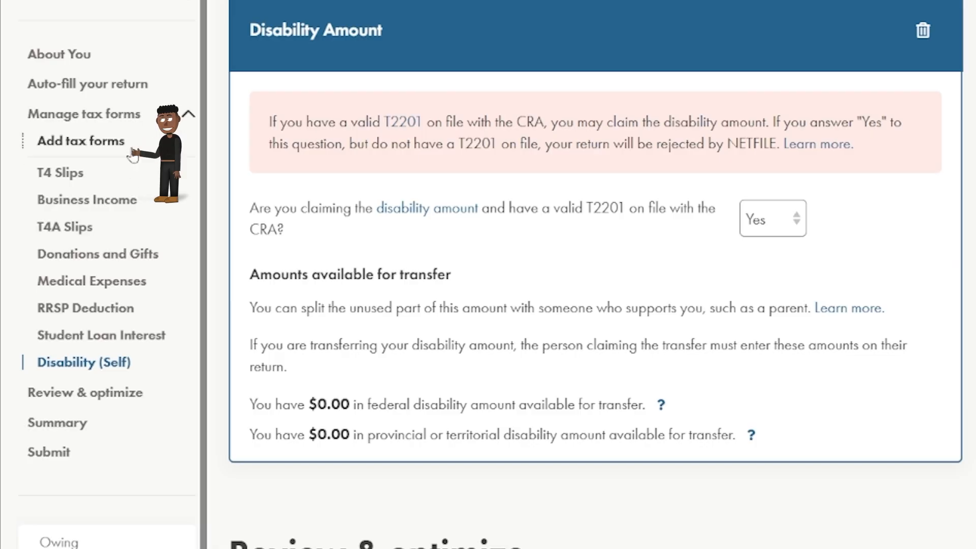
Add the Canada Workers Benefit form and set it to claim the CWB.
click(131, 150)
click(361, 93)
text(cwb)
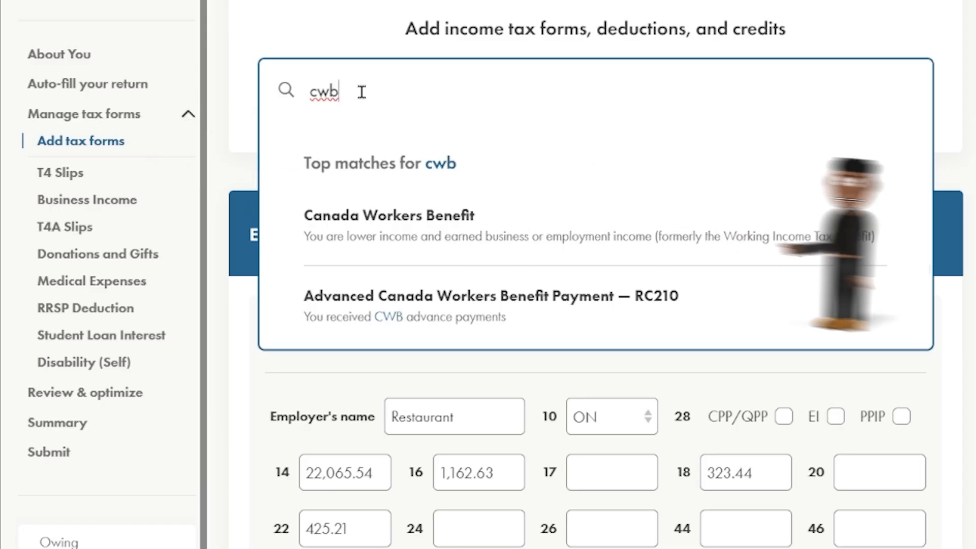
click(388, 218)
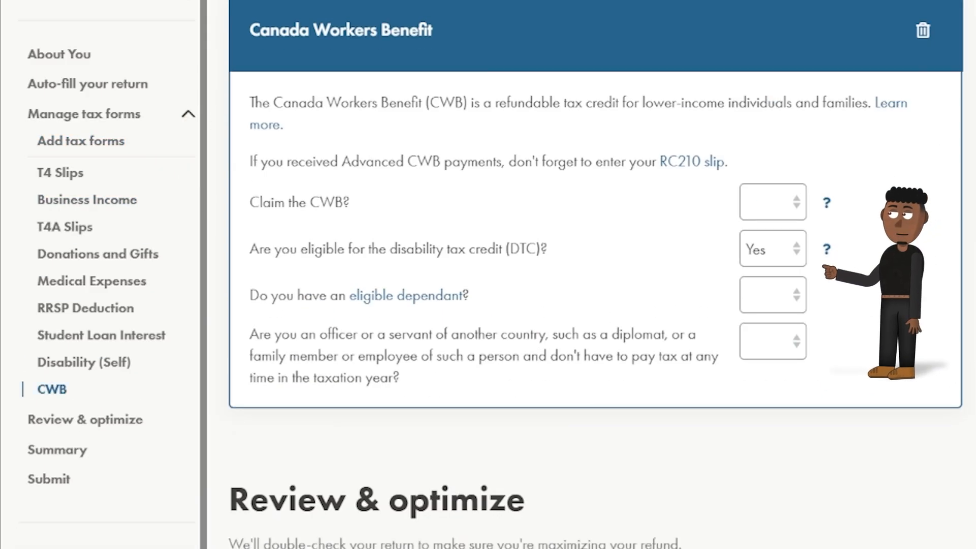
click(770, 204)
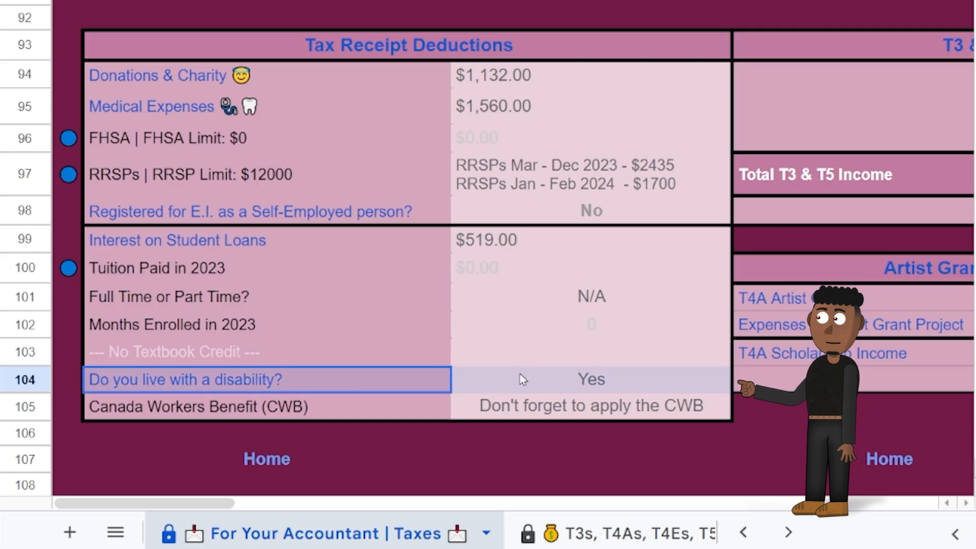
shift+click(538, 377)
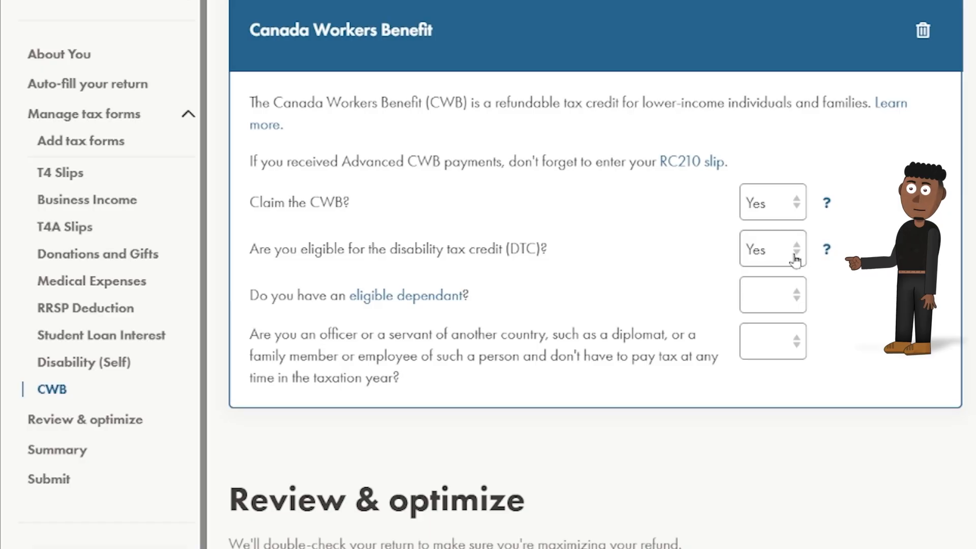
Answer No to the disability tax credit, eligible dependant and foreign officer questions.
click(794, 254)
click(787, 329)
click(783, 297)
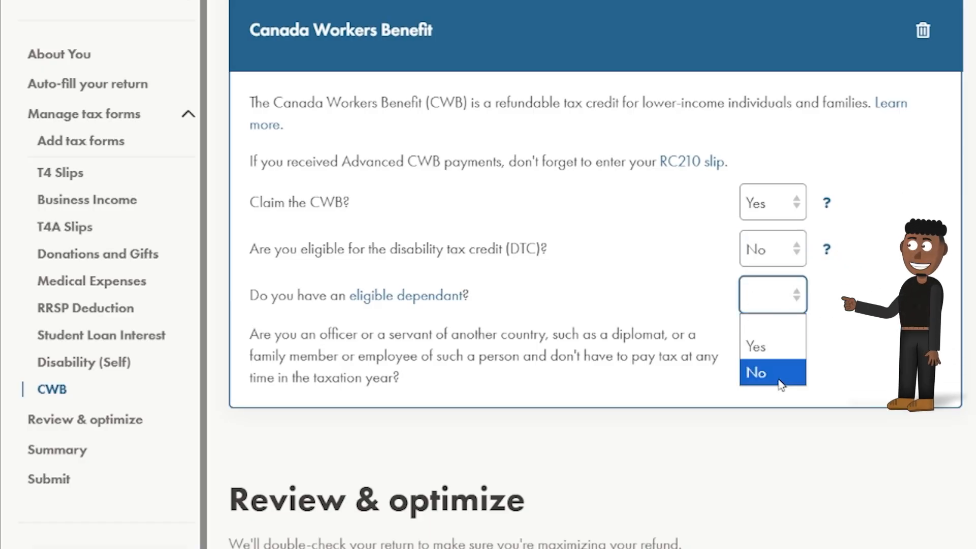
click(780, 374)
click(776, 353)
click(772, 418)
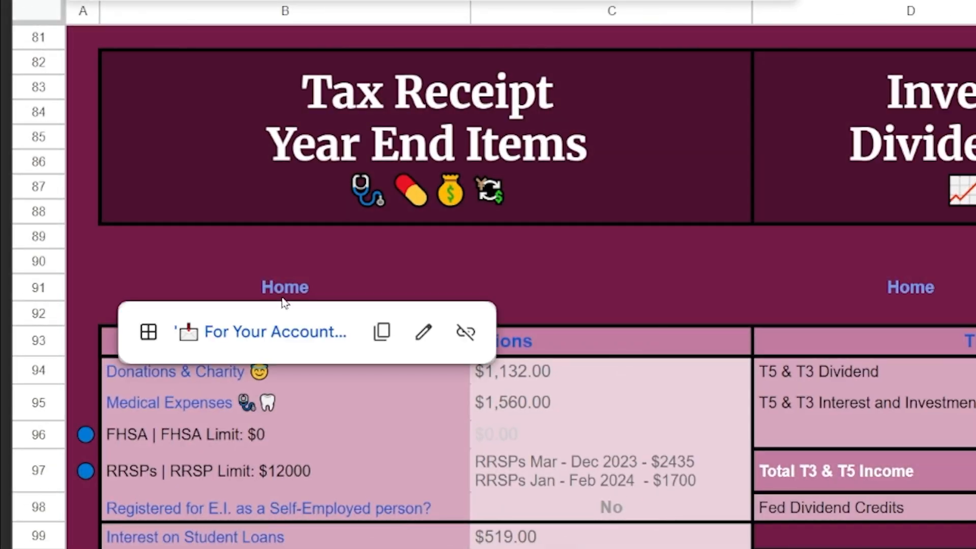
Add the Tips, Royalties, Occasional Earnings form and enter 2,093.00 of tips from the tracker.
click(283, 333)
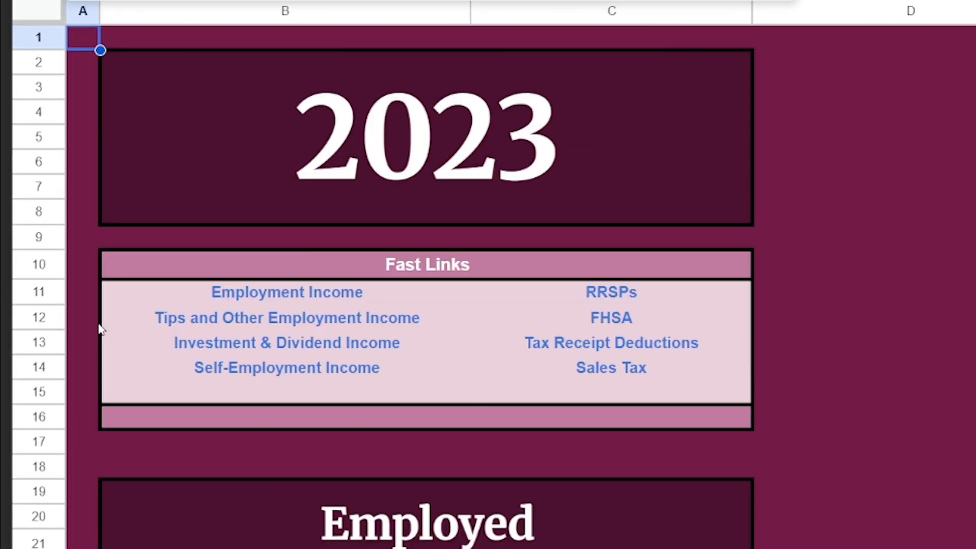
mouse_move(199, 320)
click(233, 358)
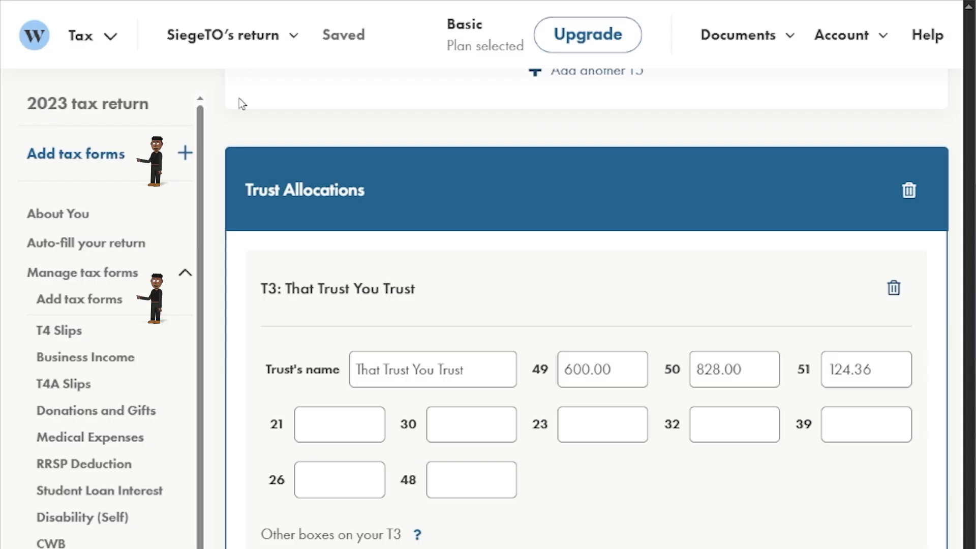
click(59, 305)
click(334, 247)
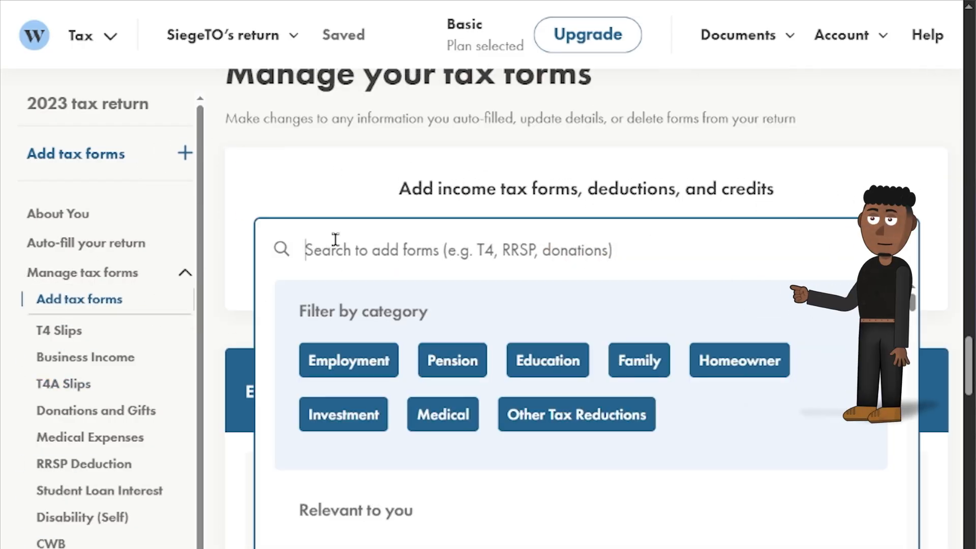
text(Tips)
key(Down)
key(Return)
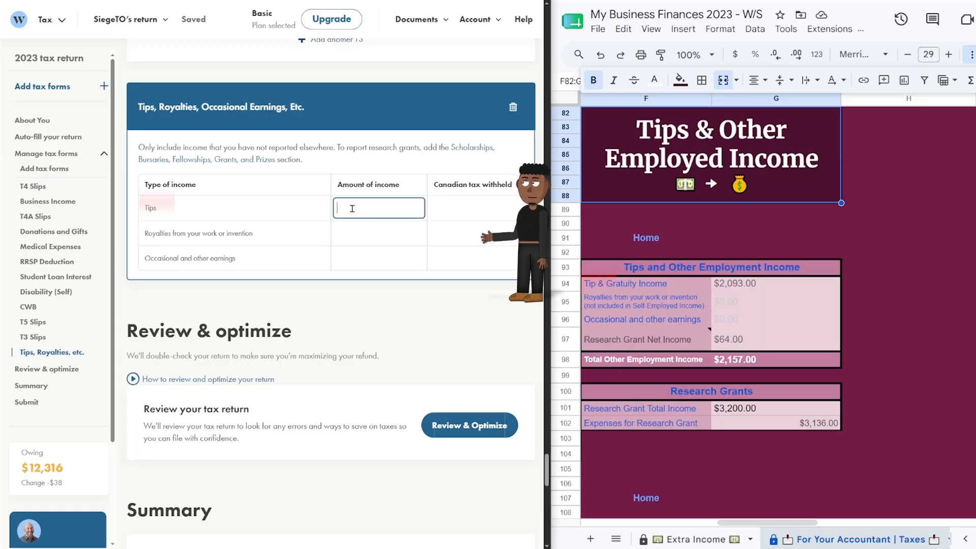
text(20)
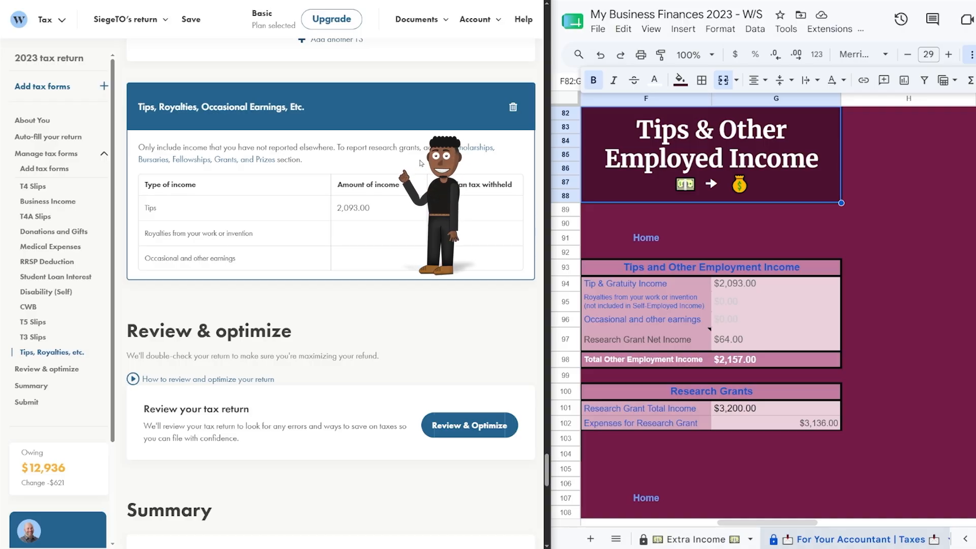
Add the Election To Pay CPP/QPP Contributions form for 2,093 of non-T4 earnings.
click(45, 169)
click(188, 152)
text(election)
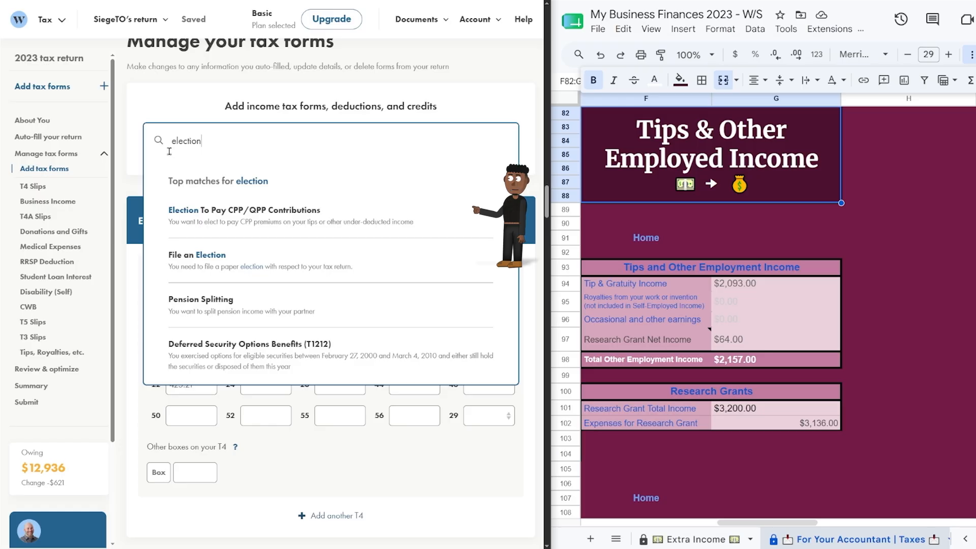
click(260, 217)
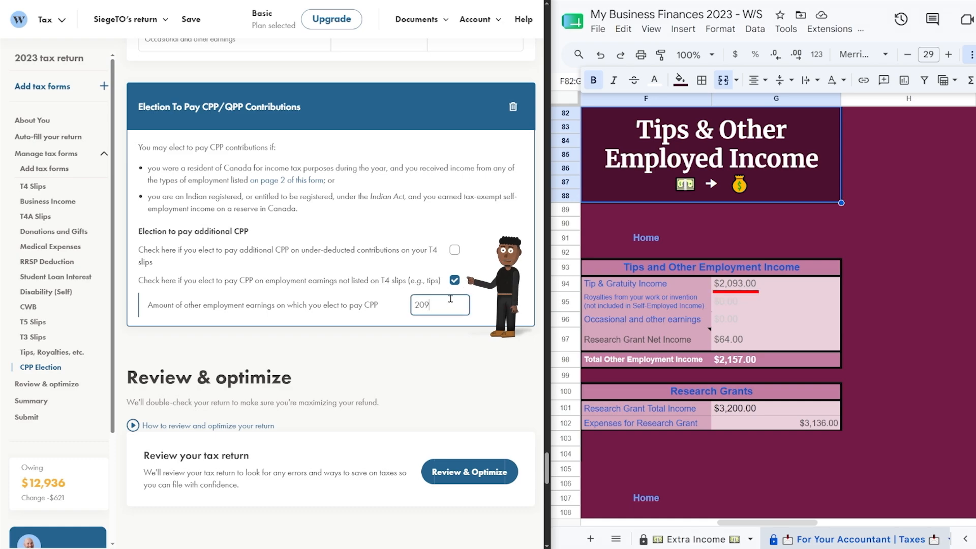
click(490, 338)
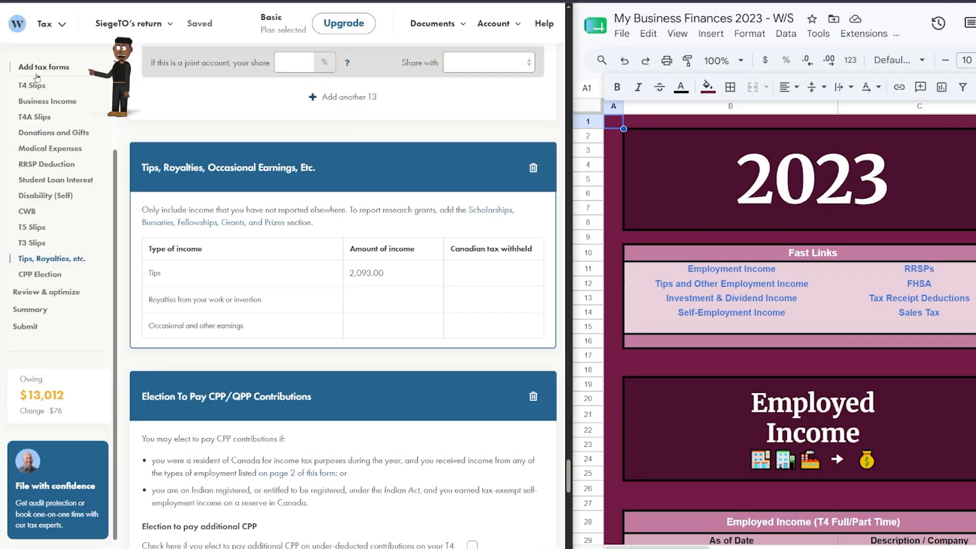
Add the Ontario Trillium Benefit form, applying for the energy and property credit but not Northern Ontario.
click(37, 70)
click(192, 154)
text(Trilli)
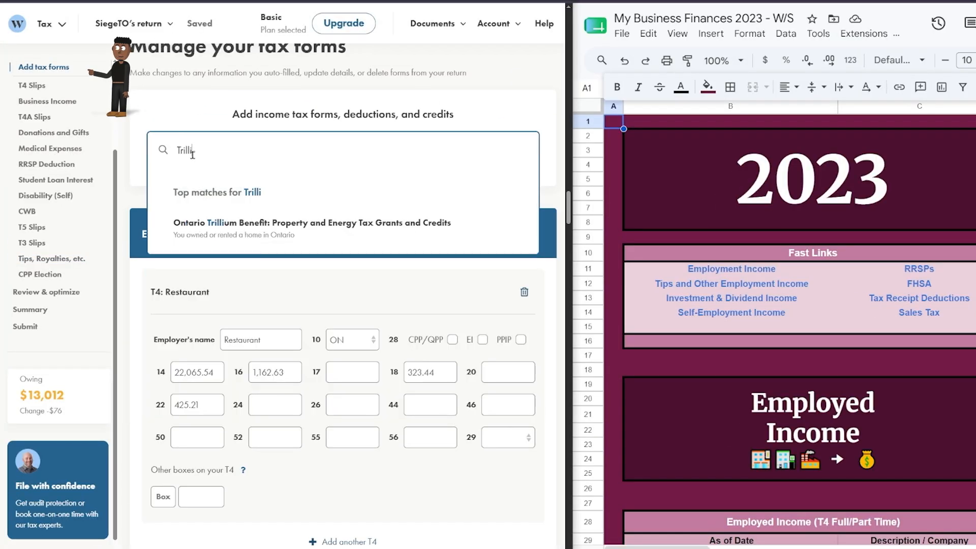
click(311, 223)
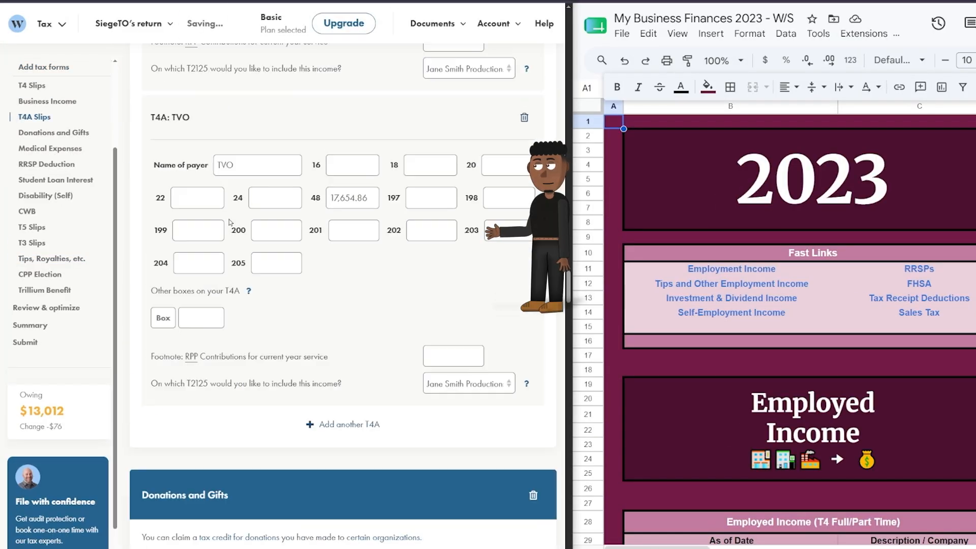
click(443, 184)
click(445, 212)
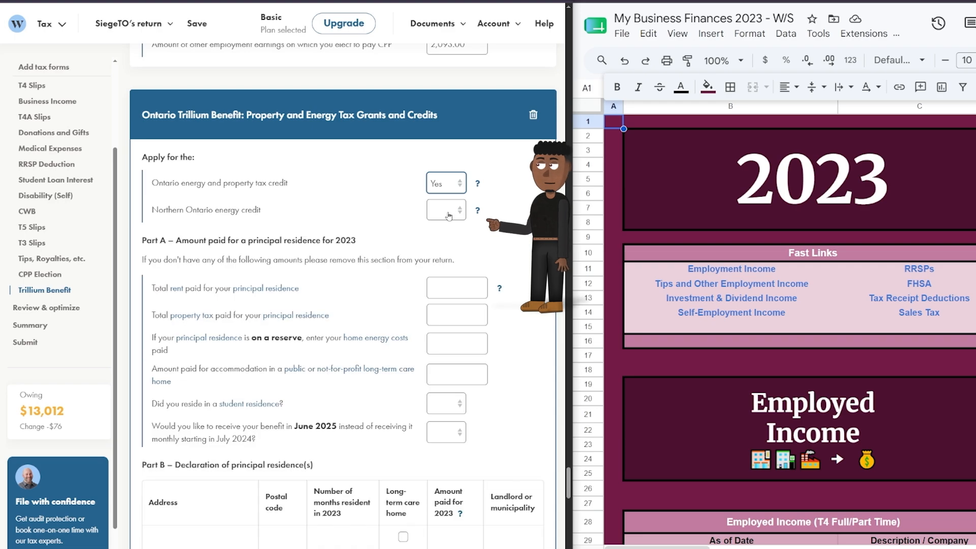
click(477, 211)
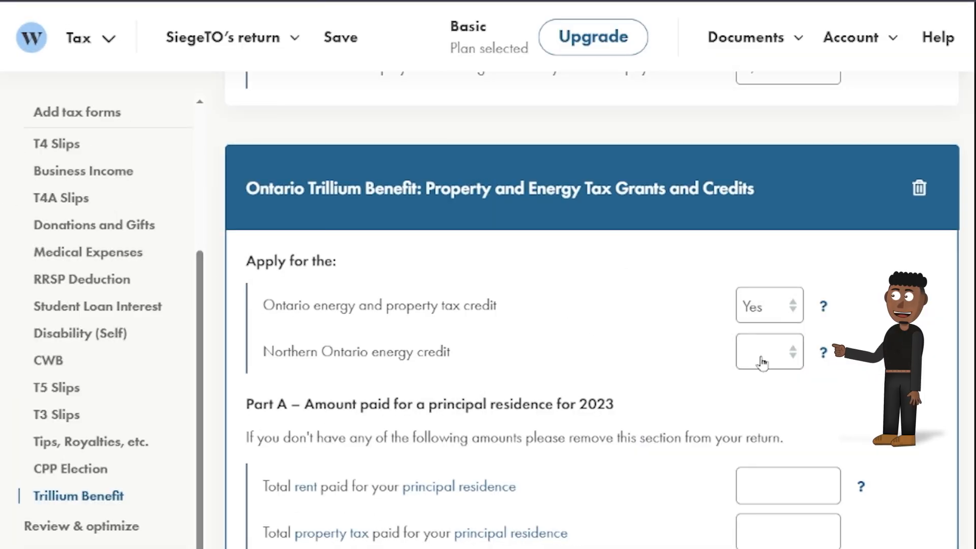
click(765, 359)
click(775, 429)
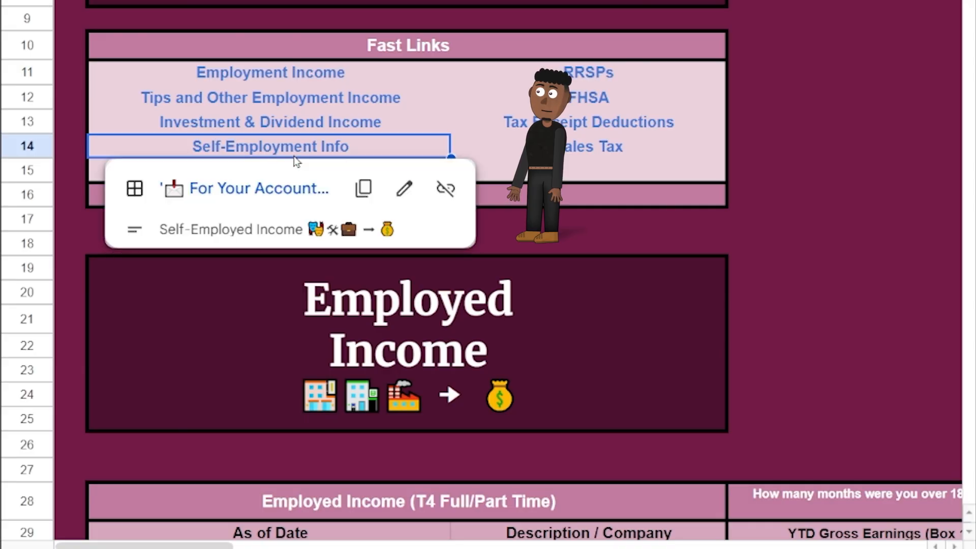
Copy the 16,270.00 rent-only amount from the tracker's business-use-of-home summary into total rent paid.
click(272, 188)
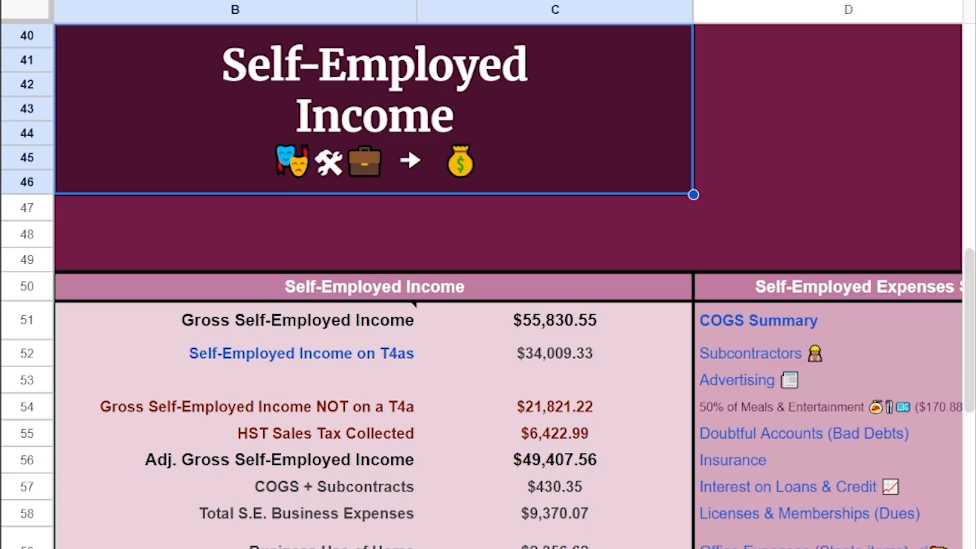
scroll(446, 450, right, 2)
scroll(445, 449, down, 10)
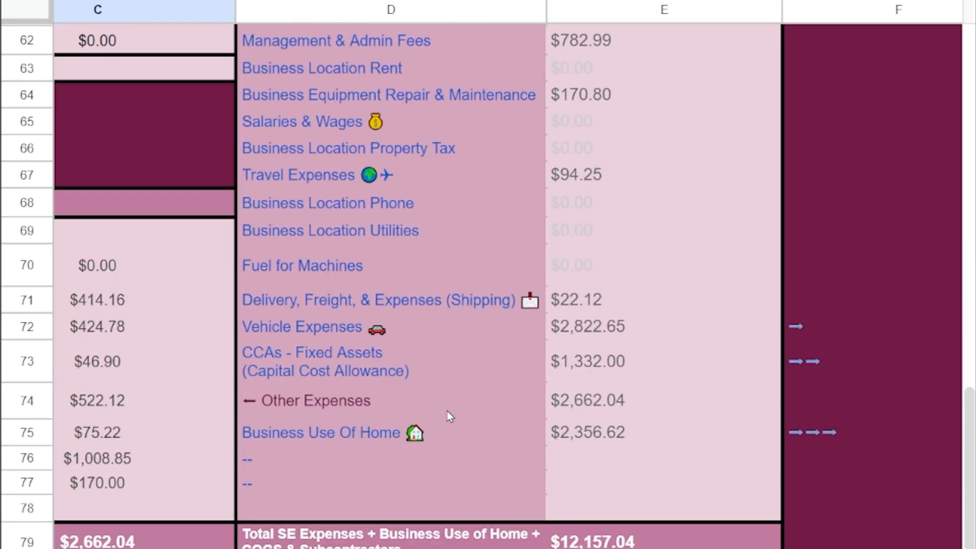
click(812, 435)
click(803, 477)
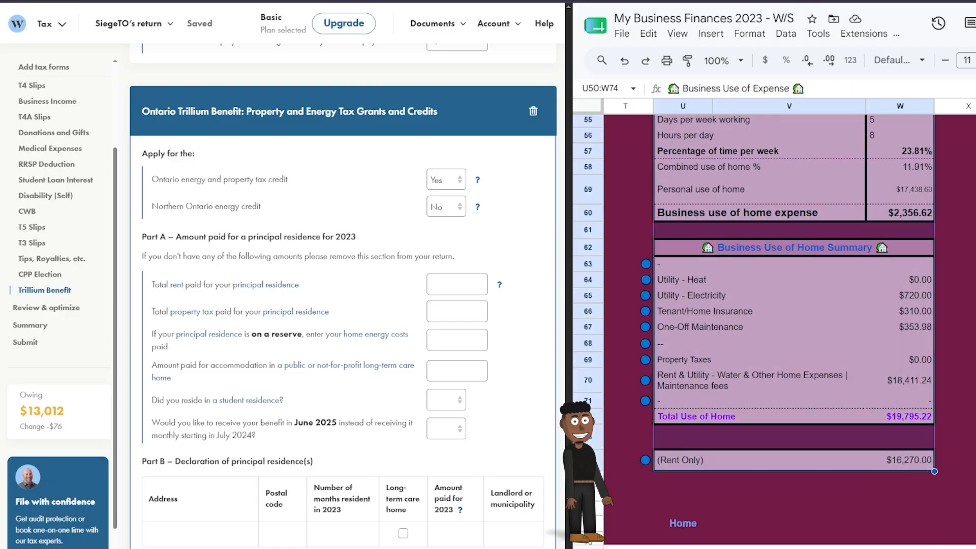
click(900, 460)
key(ctrl+c)
click(447, 283)
key(ctrl+v)
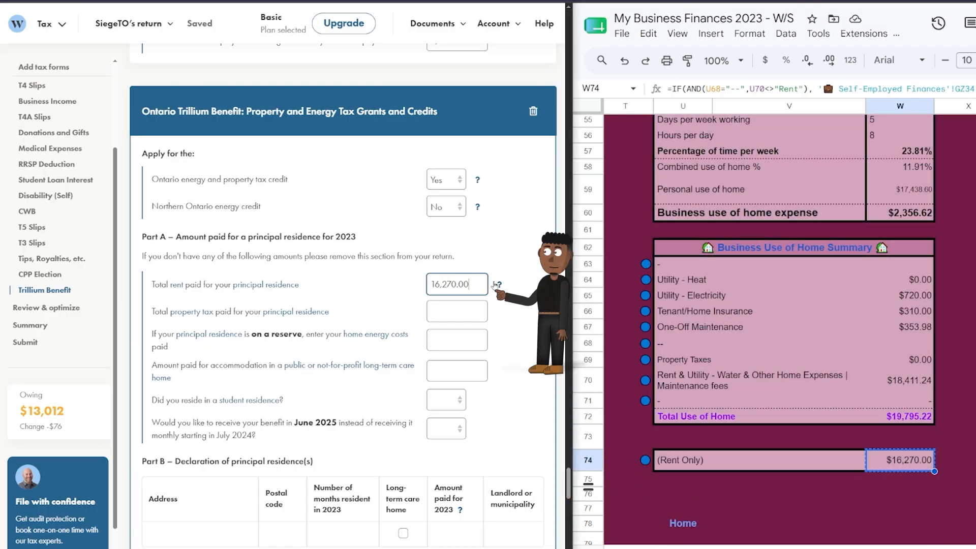
Fill the principal residence row with 16,270.00 paid for 2023 and landlord Toronto.
click(446, 429)
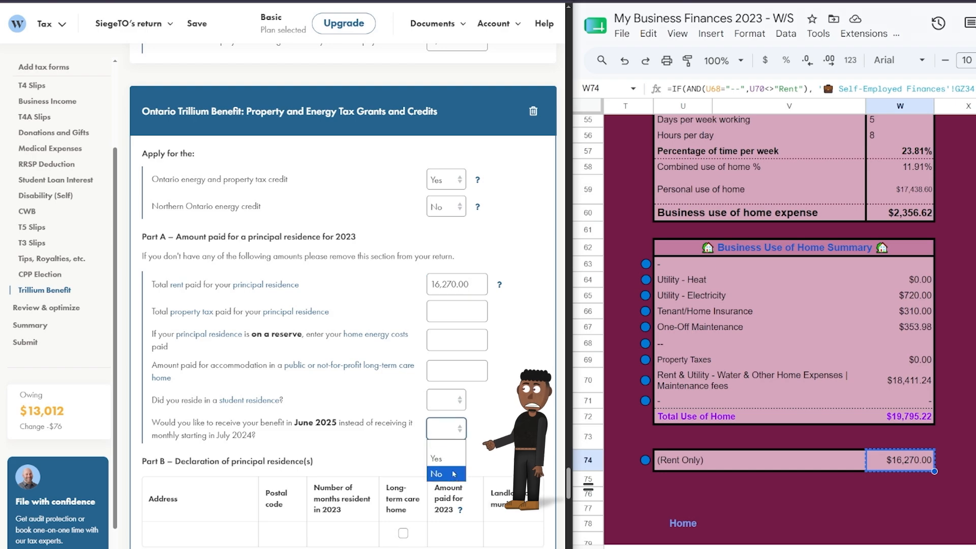
scroll(456, 474, down, 3)
click(282, 404)
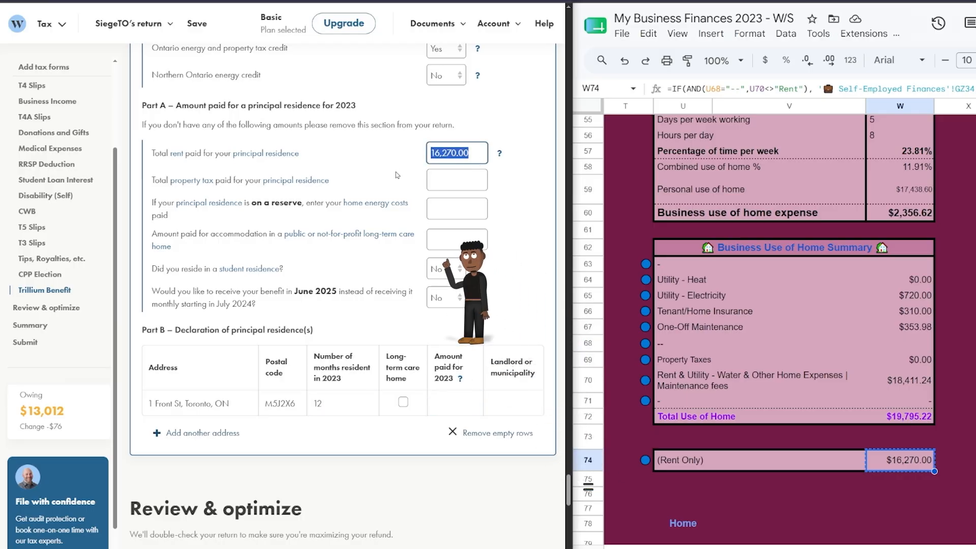
click(469, 393)
key(ctrl+v)
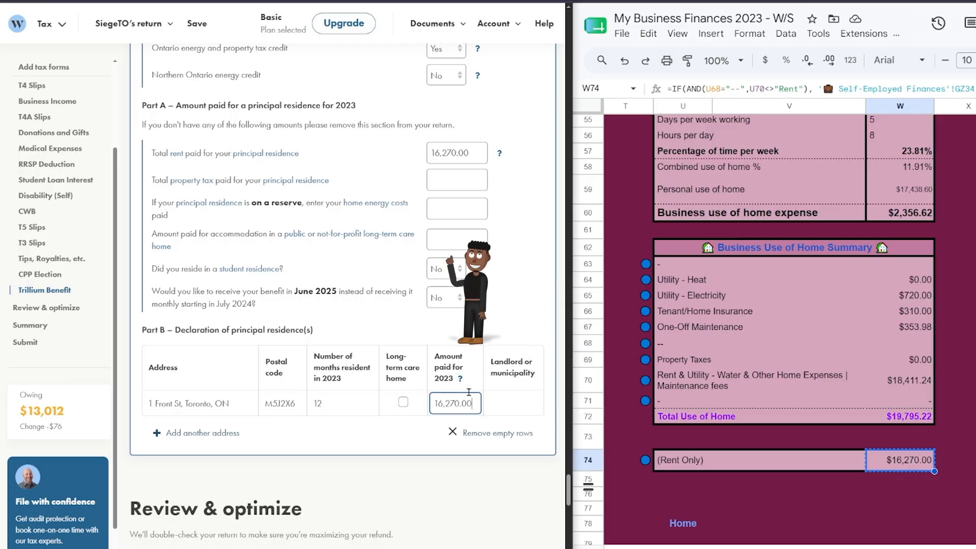
click(502, 403)
text(To)
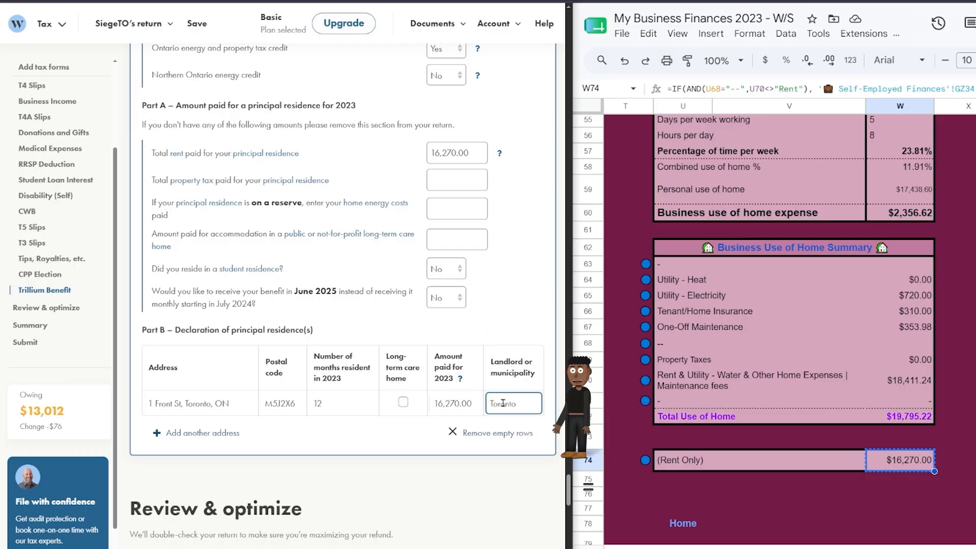
text(ronto)
click(900, 493)
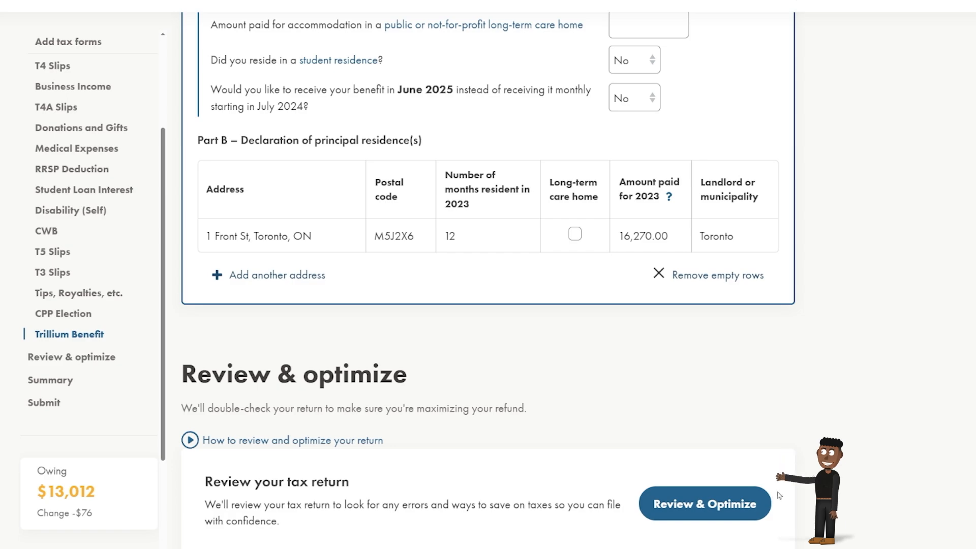
Run Review & Optimize and dismiss the work-from-home and digital news subscription suggestions.
click(760, 502)
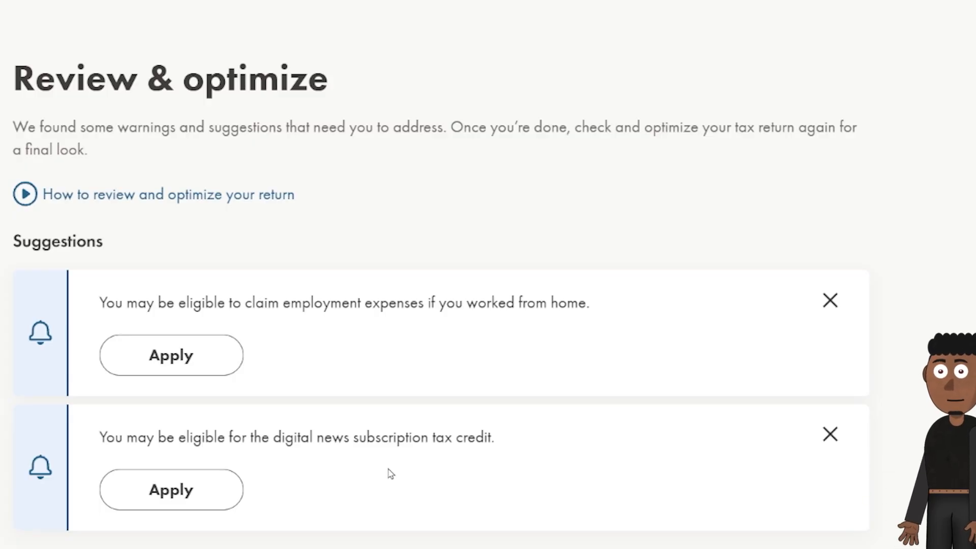
click(830, 302)
click(831, 303)
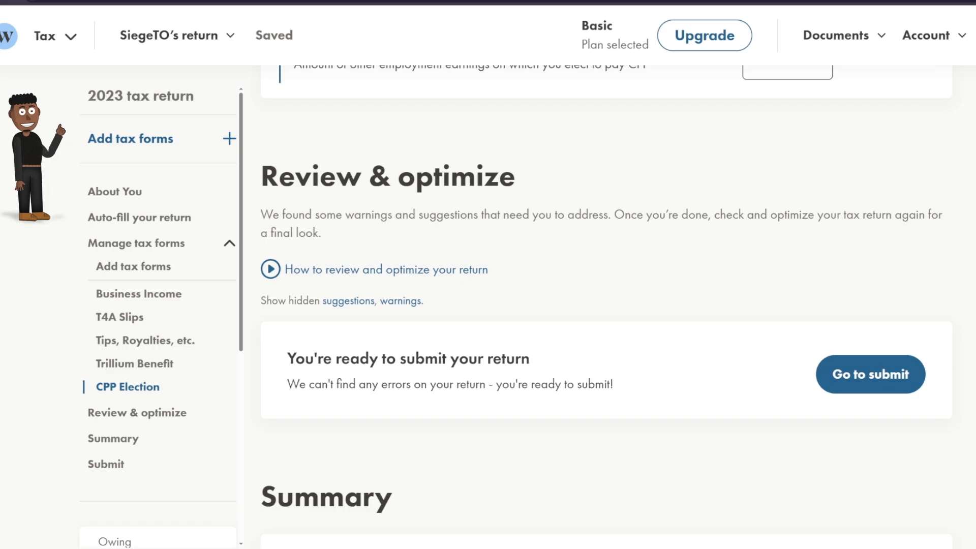
Start the tax form guide's situation questionnaire, skipping the CRA import.
click(142, 147)
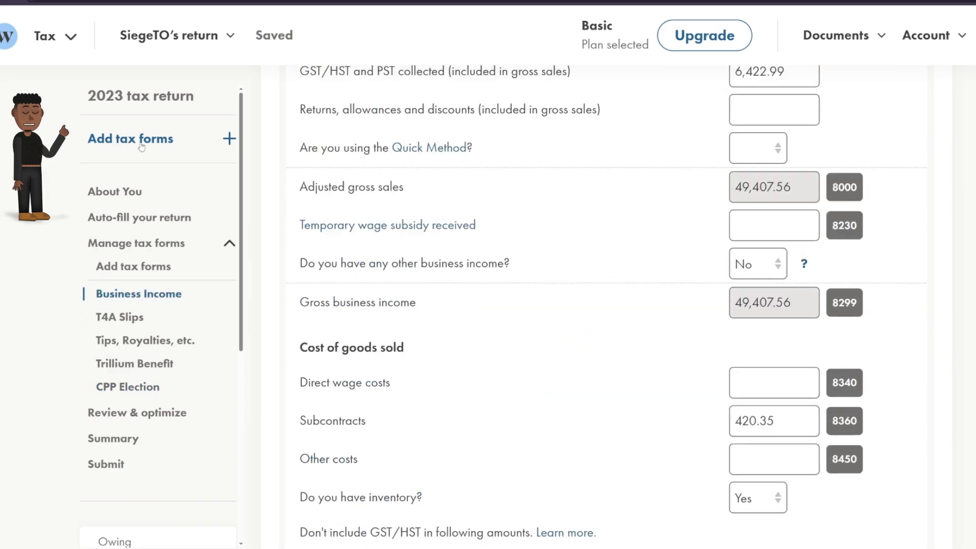
click(378, 234)
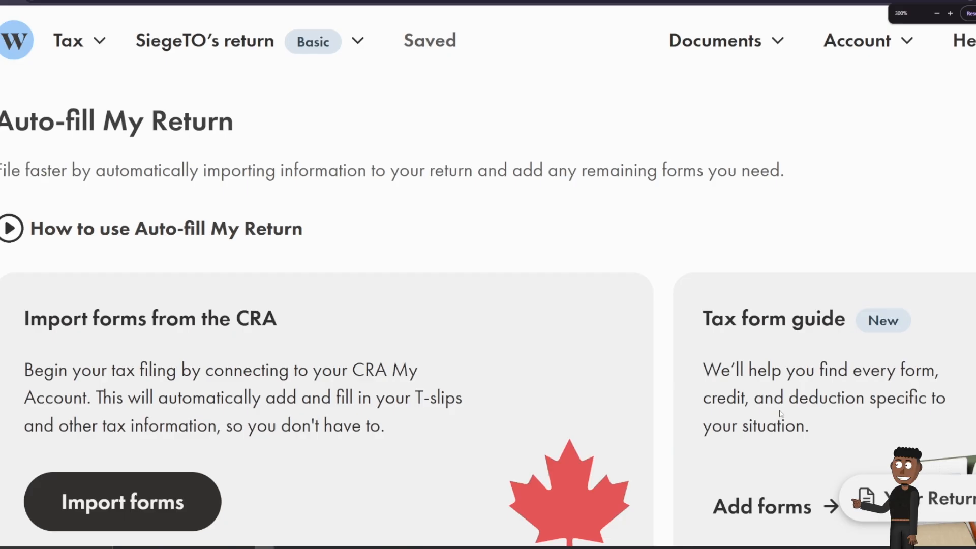
scroll(781, 411, down, 2)
click(773, 438)
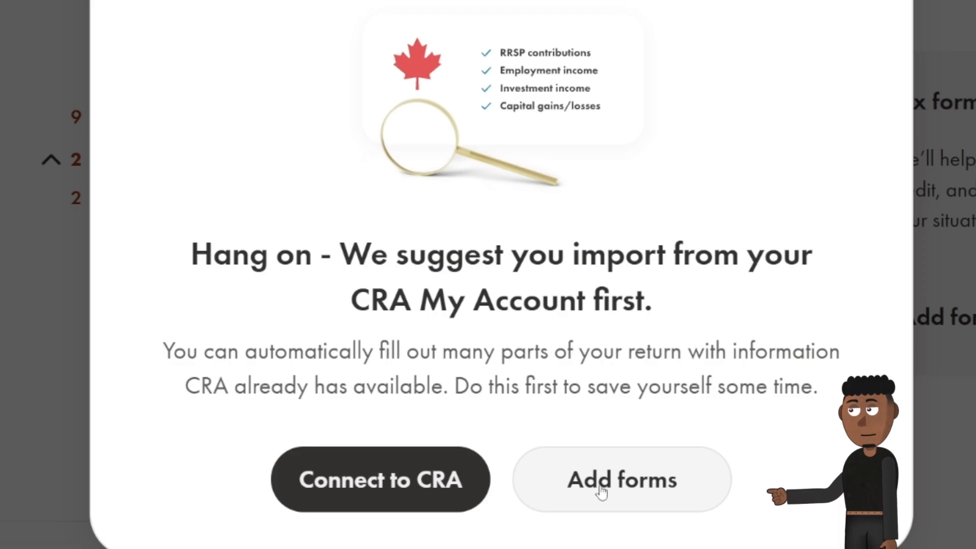
click(602, 489)
click(493, 421)
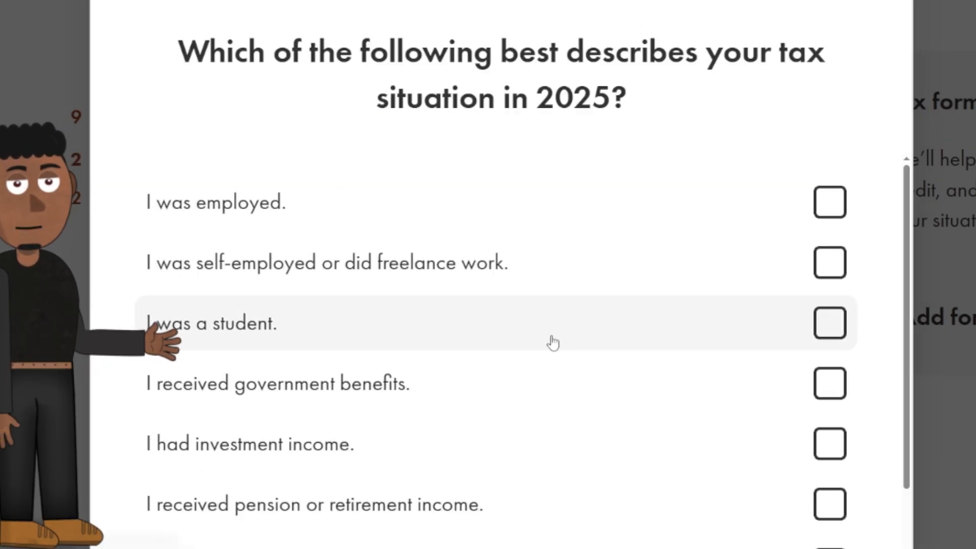
Review the checklist and expand the Balance Owing row, now showing a $1,750.89 refund.
scroll(553, 342, down, 3)
scroll(553, 342, up, 2)
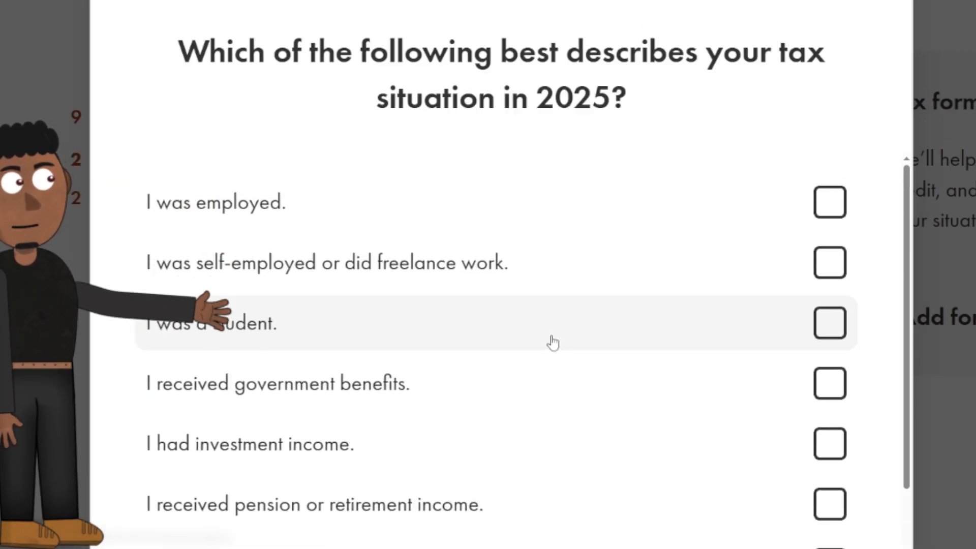
scroll(553, 342, down, 1)
scroll(553, 342, down, 1)
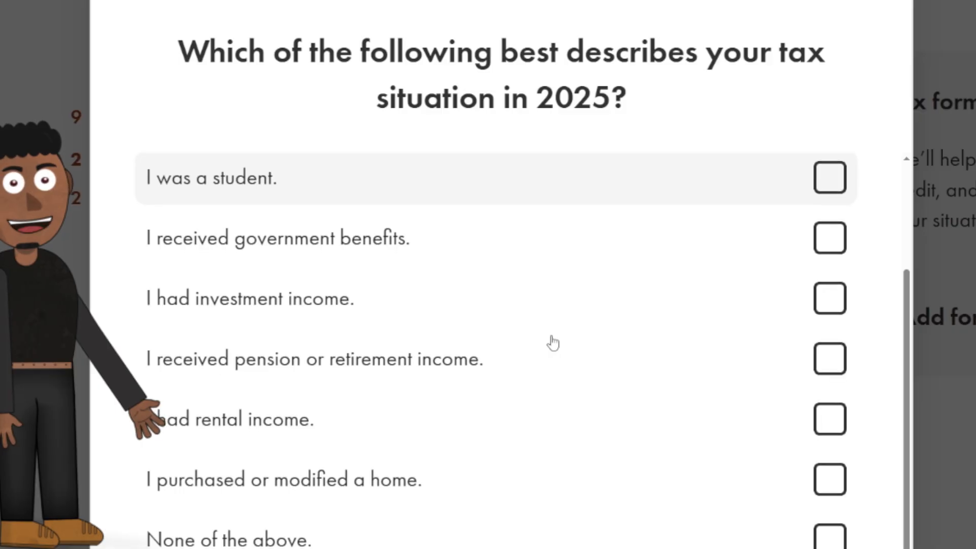
scroll(471, 473, down, 2)
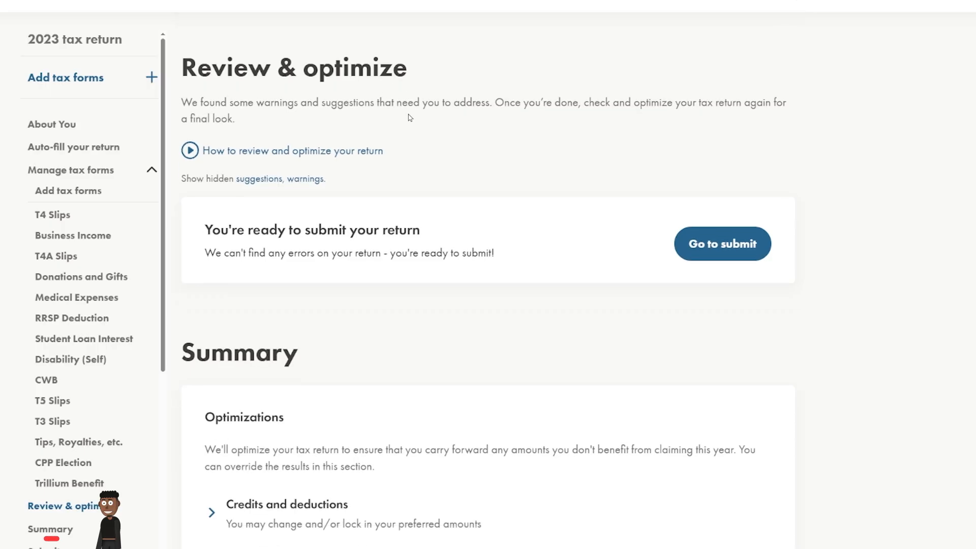
scroll(410, 118, down, 10)
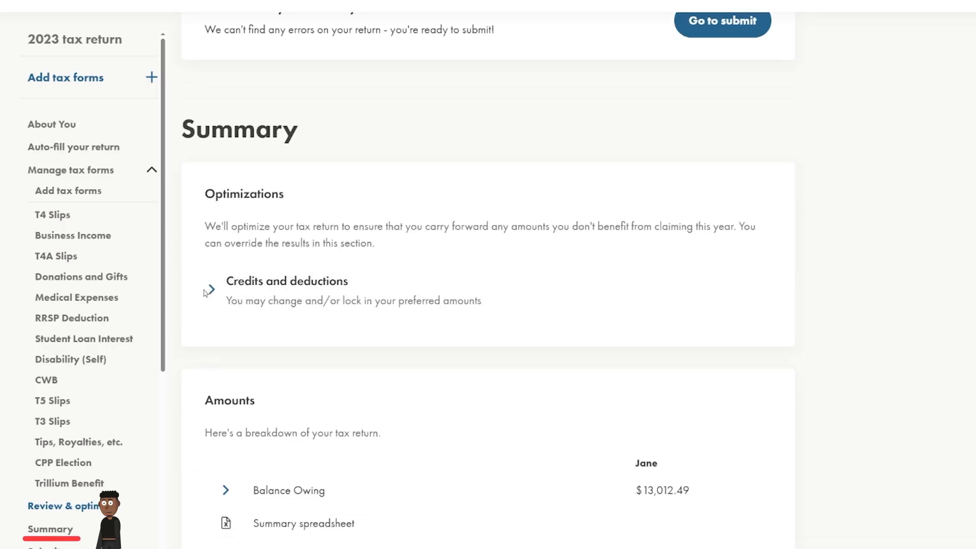
click(225, 148)
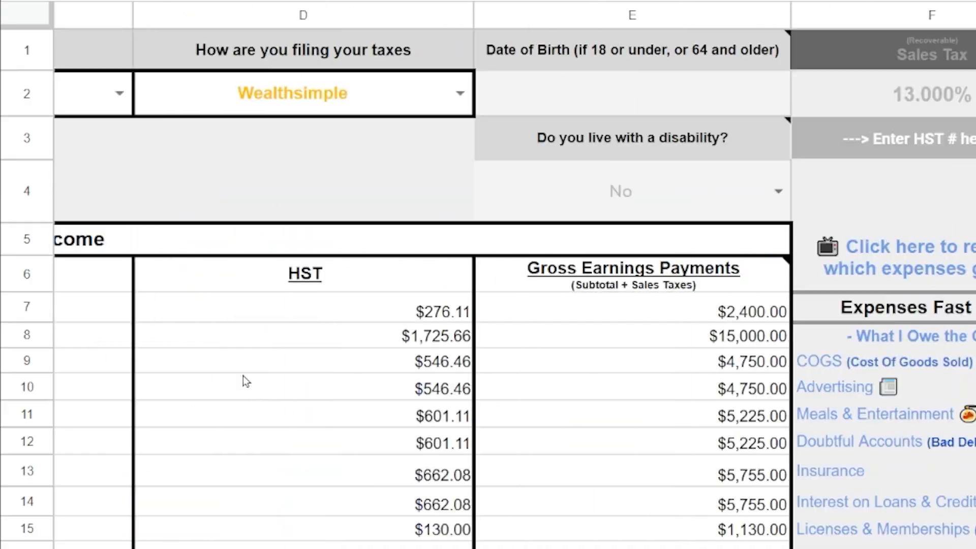
Jump to the What I Owe the CRA range H38:K51, showing $12,547.12 owed.
scroll(242, 379, right, 3)
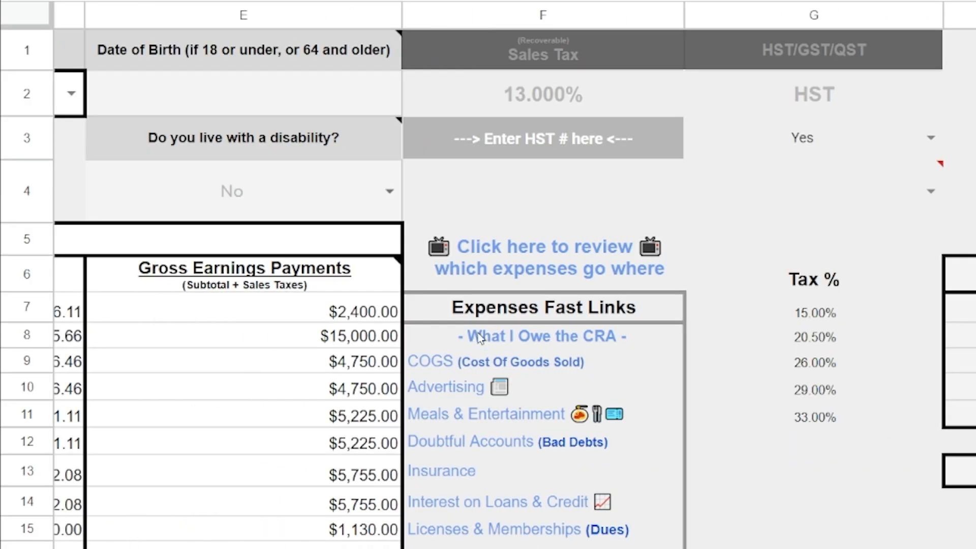
click(493, 338)
click(531, 380)
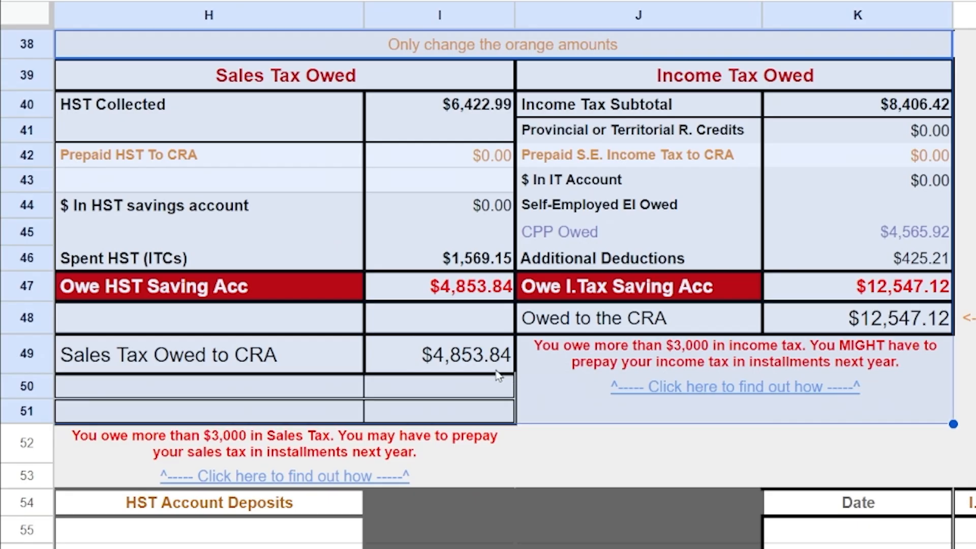
scroll(480, 361, right, 4)
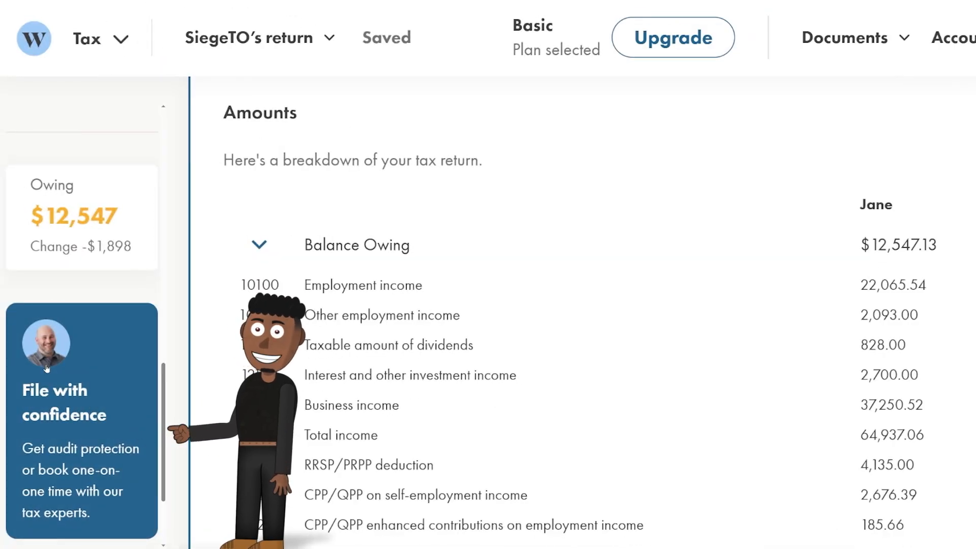
Run Review & Optimize on the return and, with no errors found, proceed to submit.
click(47, 368)
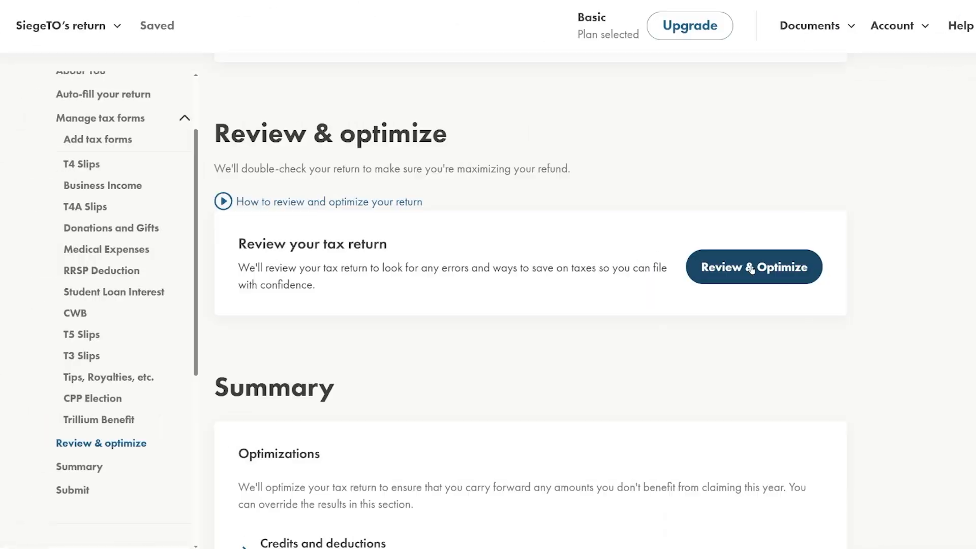
click(754, 266)
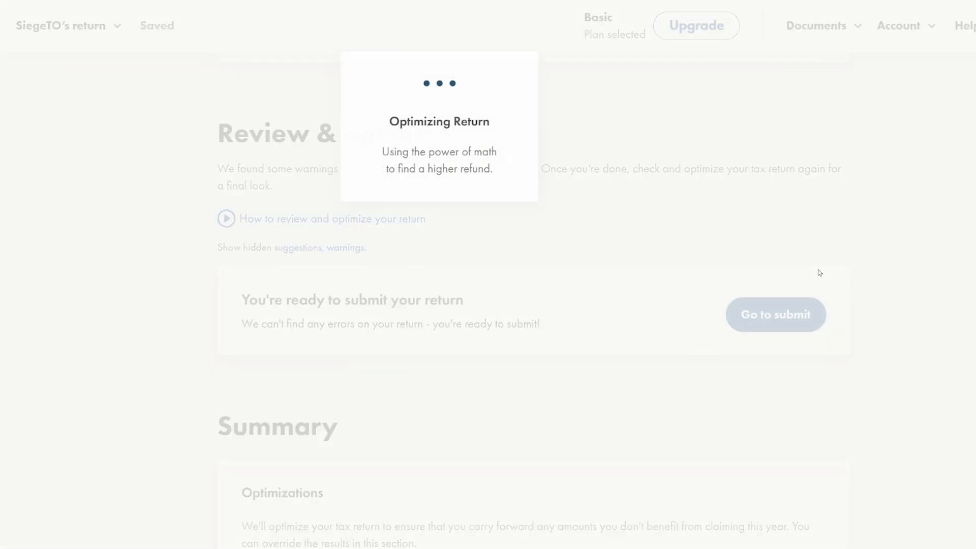
click(776, 314)
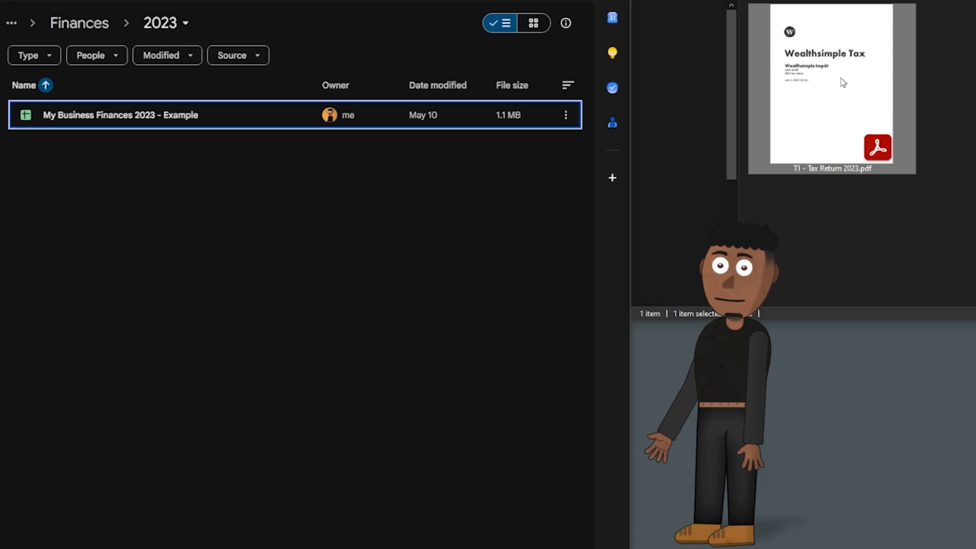
Upload T1 - Tax Return 2023.pdf into the Drive folder Finances > 2023.
drag(843, 81, 238, 308)
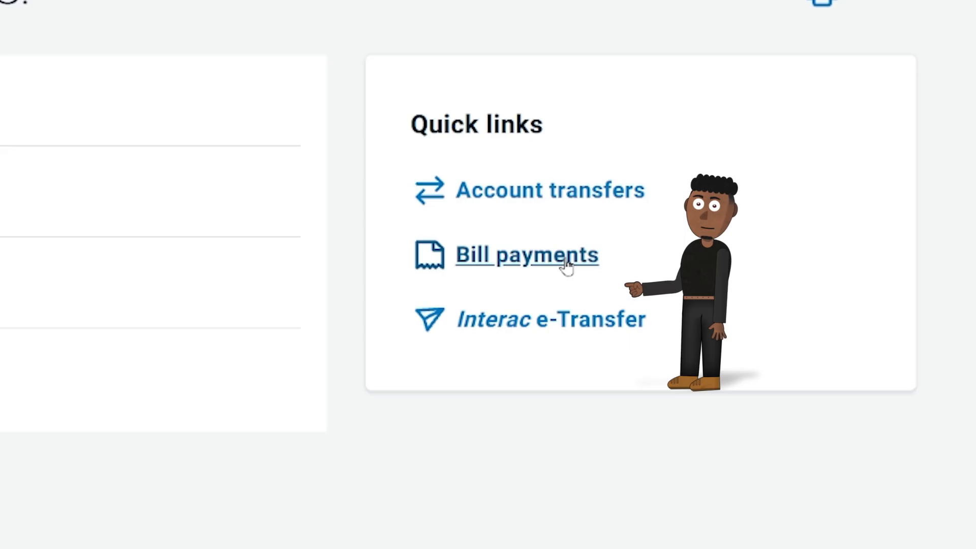
Add CRA Revenue 2023 Tax Return as a new bill payee via a 'cra' search.
click(566, 265)
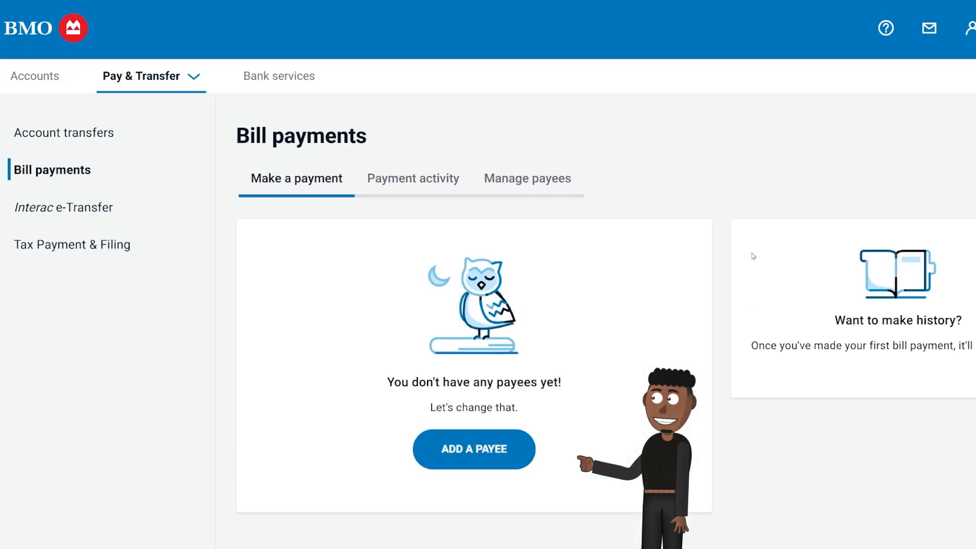
click(475, 452)
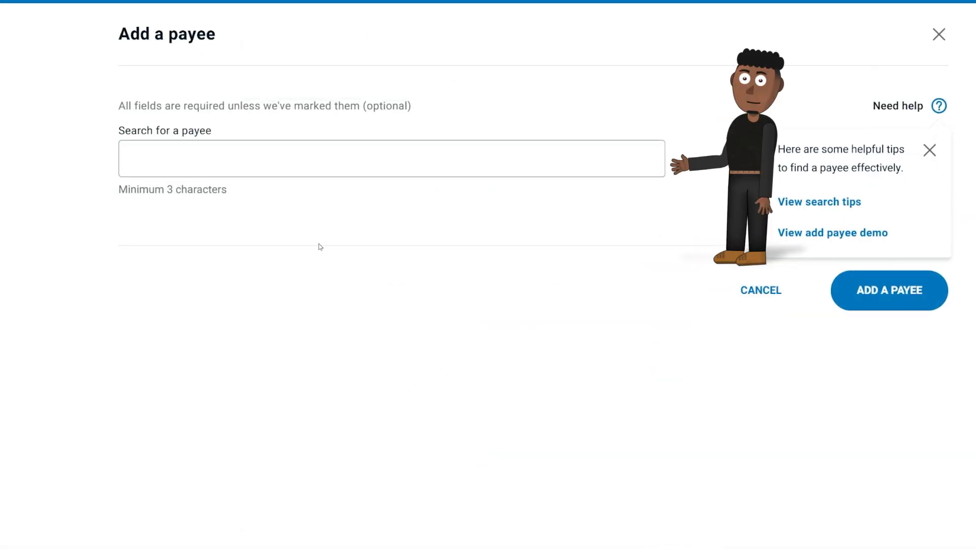
click(243, 157)
text(cra)
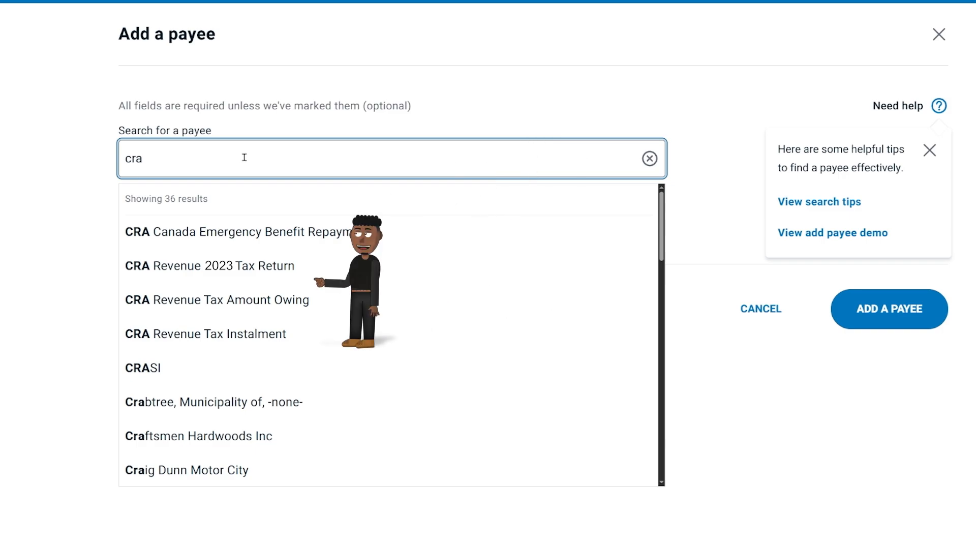
click(265, 264)
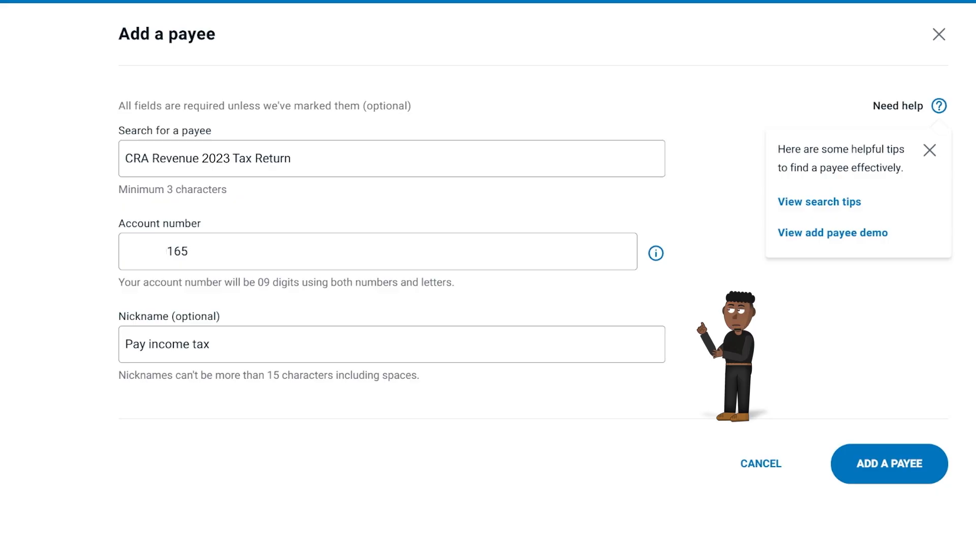
click(868, 464)
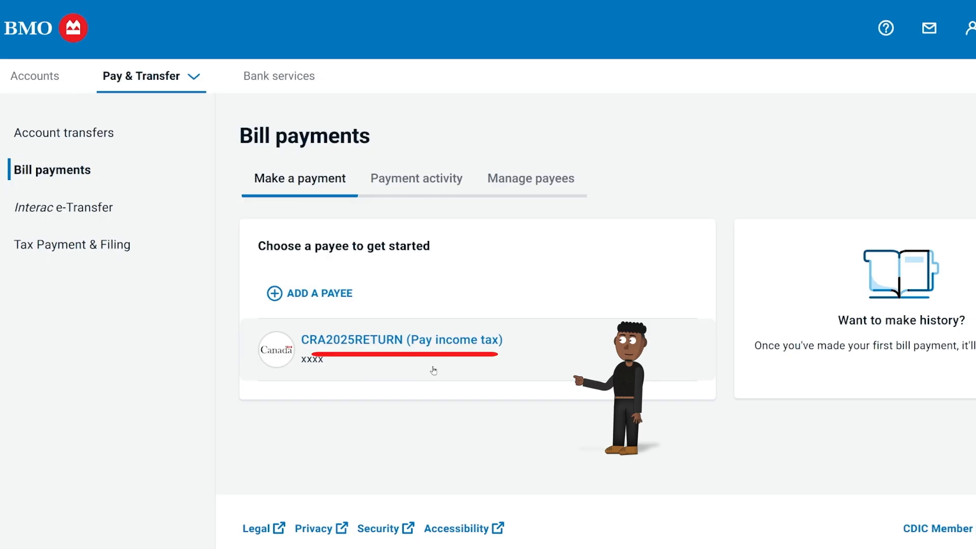
Set up a $12,547.13 payment to the CRA payee from Chequing.
click(433, 370)
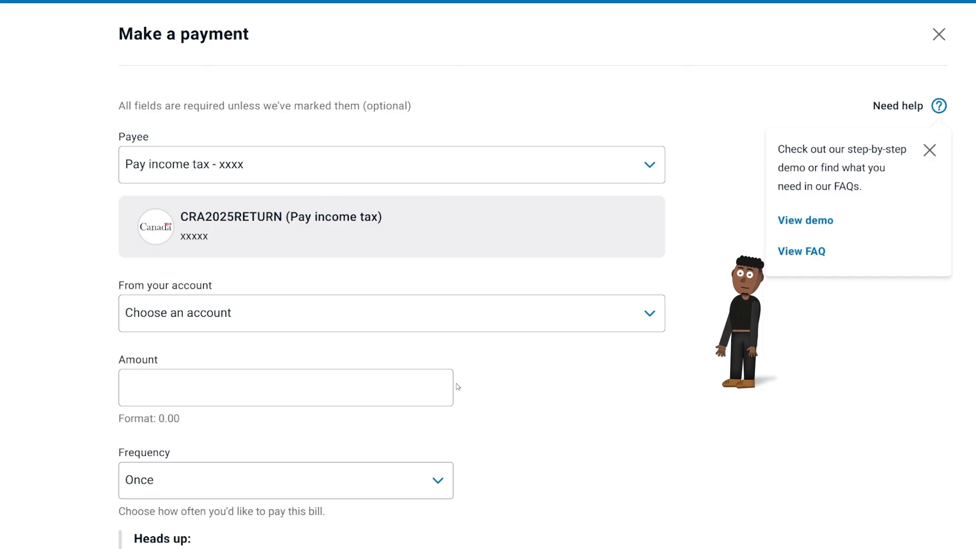
click(379, 319)
click(364, 366)
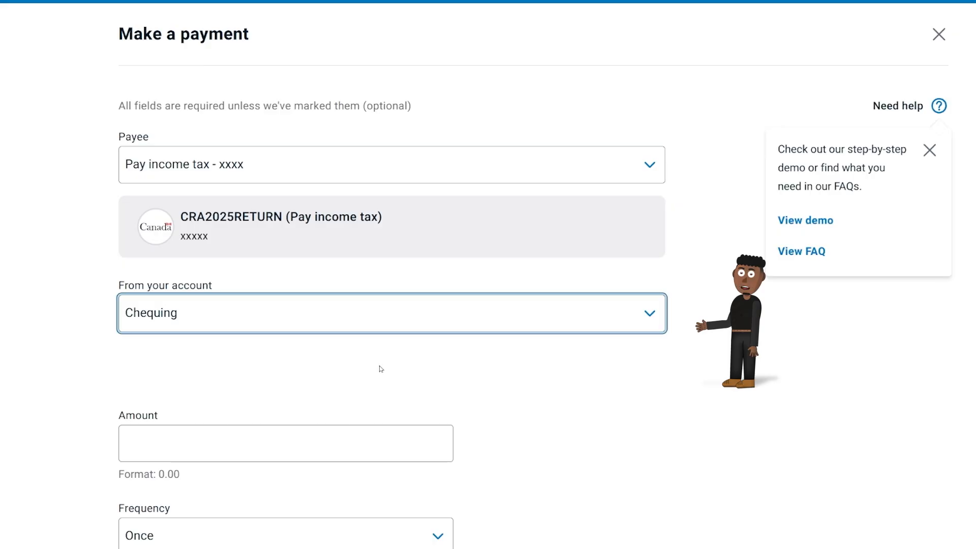
click(277, 443)
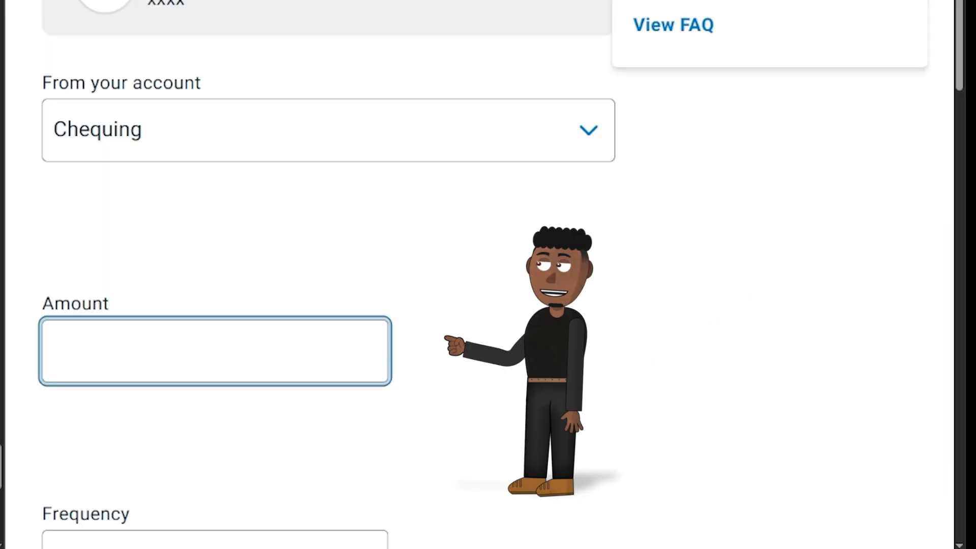
text(12,547.13)
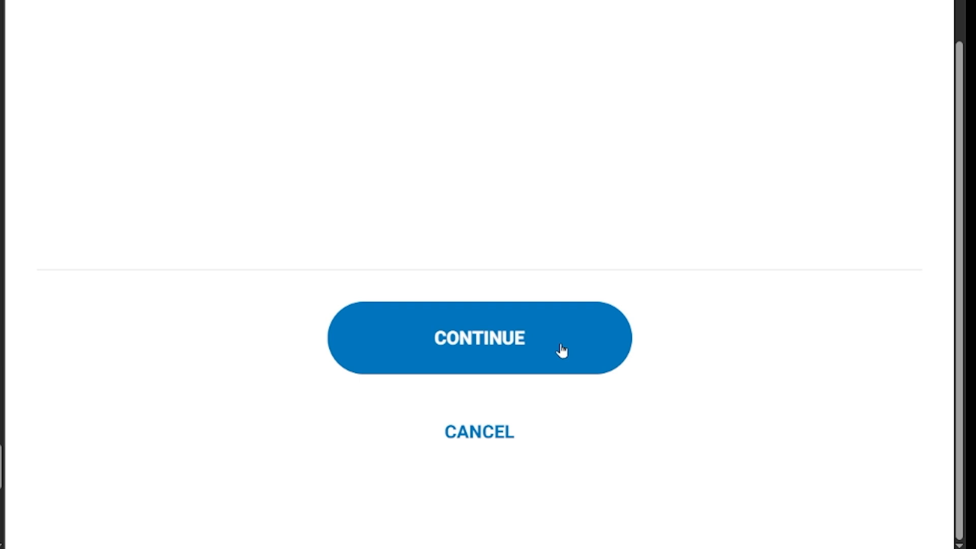
click(562, 351)
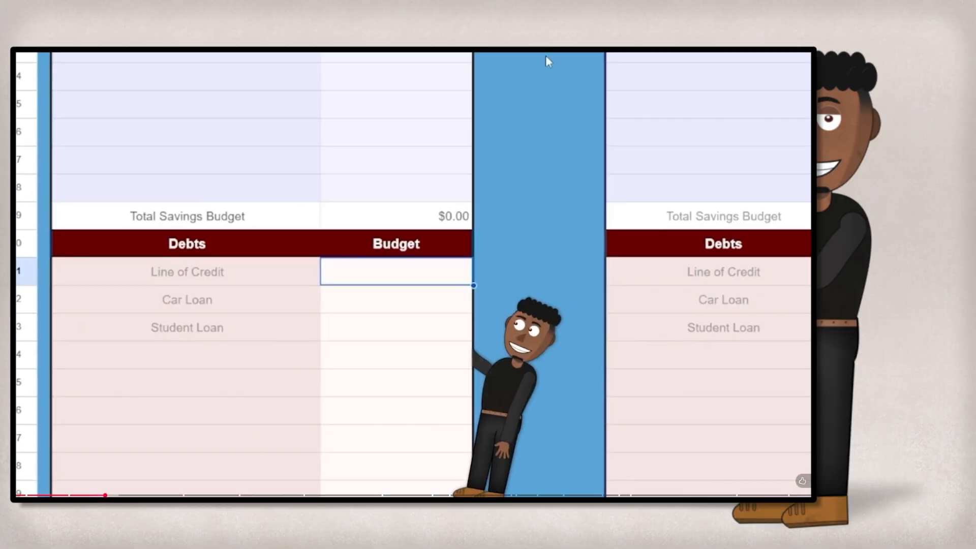
Enter 50, 75 and 90 into the Budget cells.
text(50)
key(Return)
text(75)
key(Return)
text(90)
key(Return)
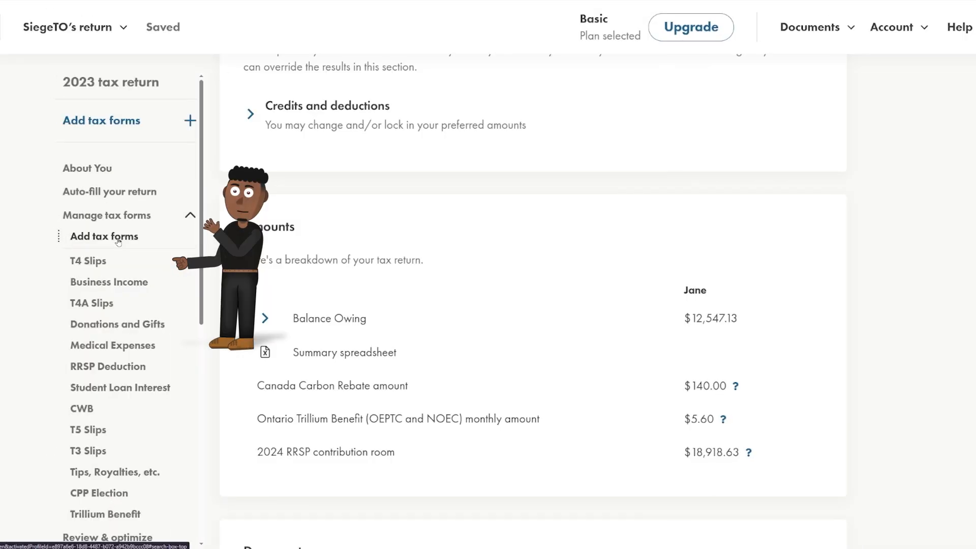
click(104, 236)
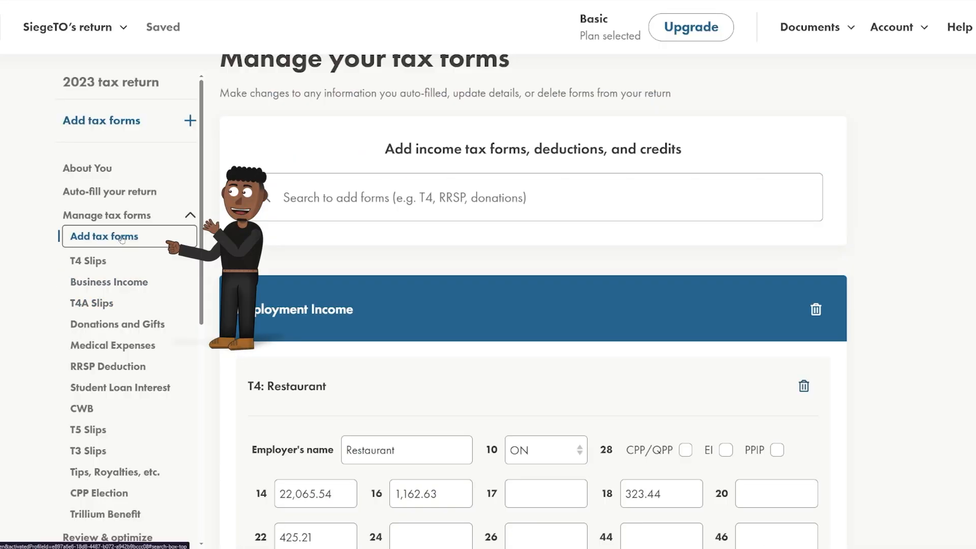
Add the FHSA Statement — T4FHSA form to the return.
click(329, 200)
text(FHSA)
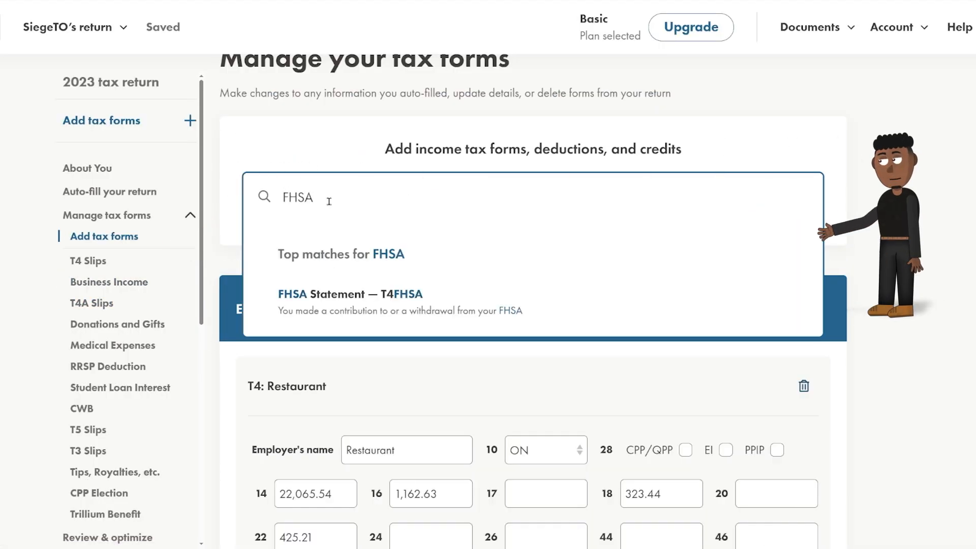
click(351, 294)
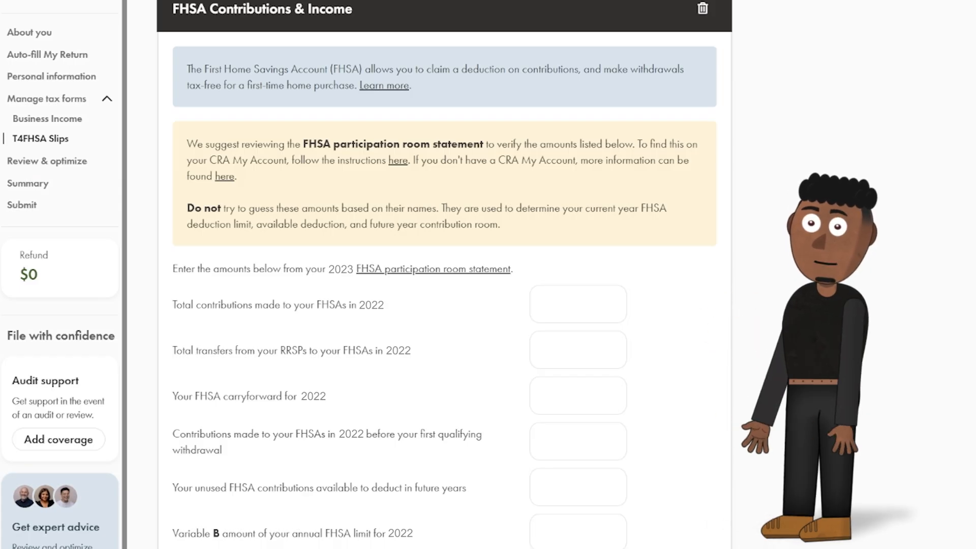
scroll(815, 165, down, 10)
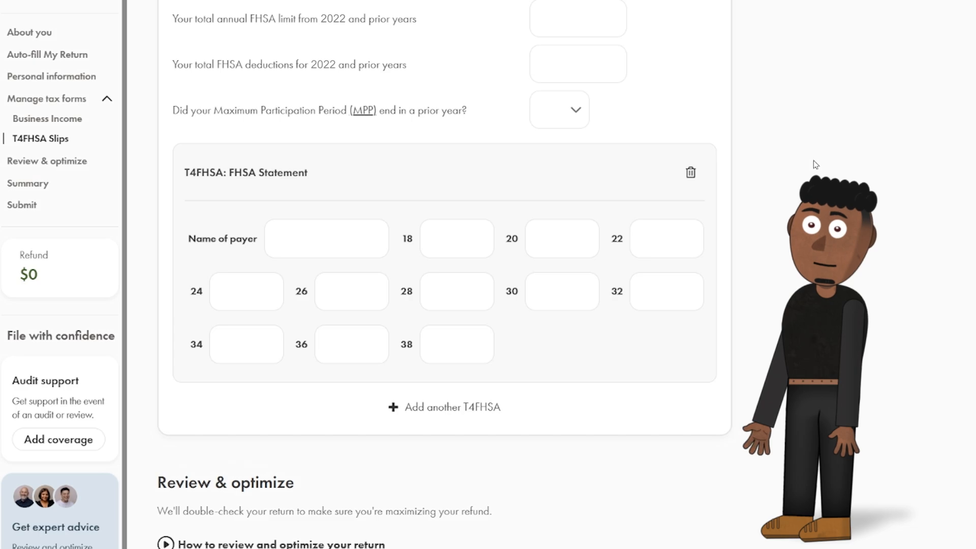
scroll(816, 164, up, 10)
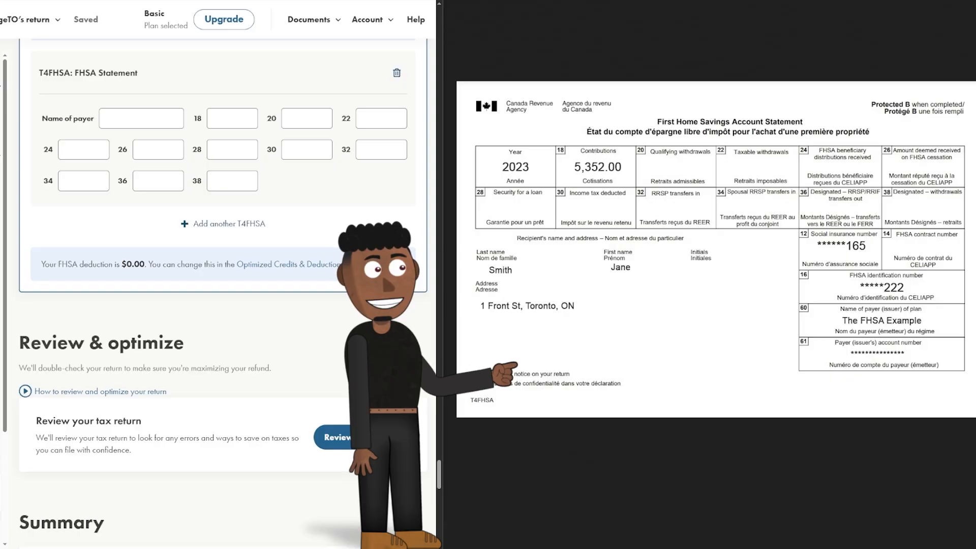
Enter payer The FHSA Example, 5,352.00 in box 18, and answer No to withdrawal.
click(136, 115)
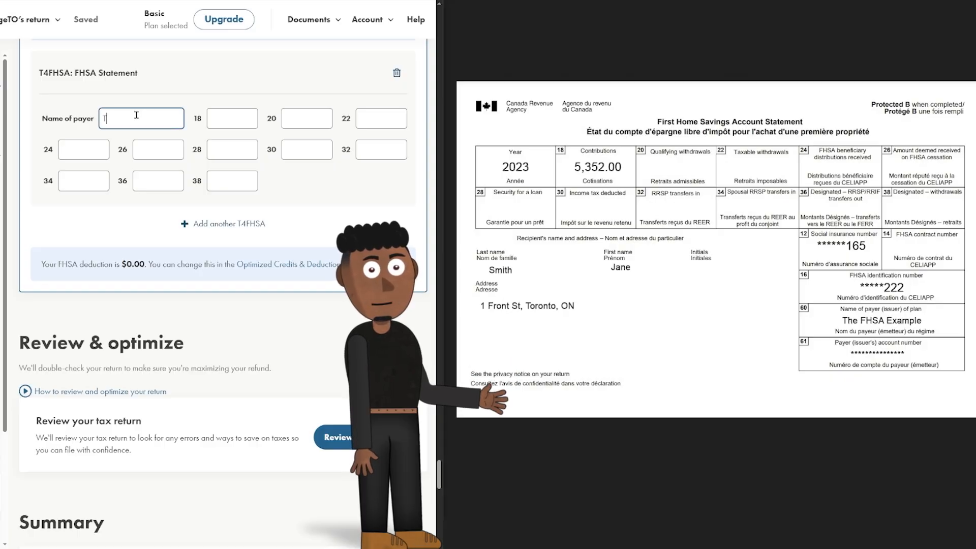
text(The FHSA Example)
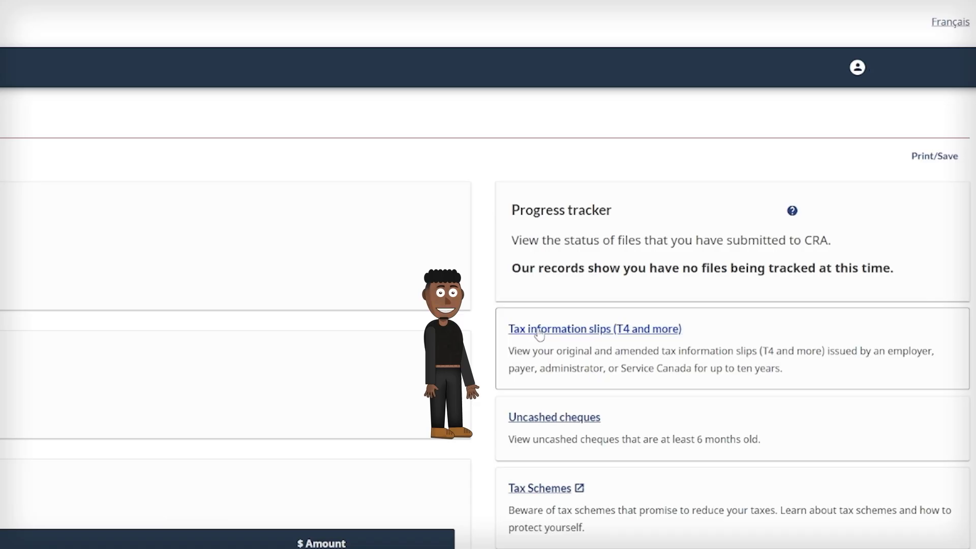
click(544, 331)
click(421, 283)
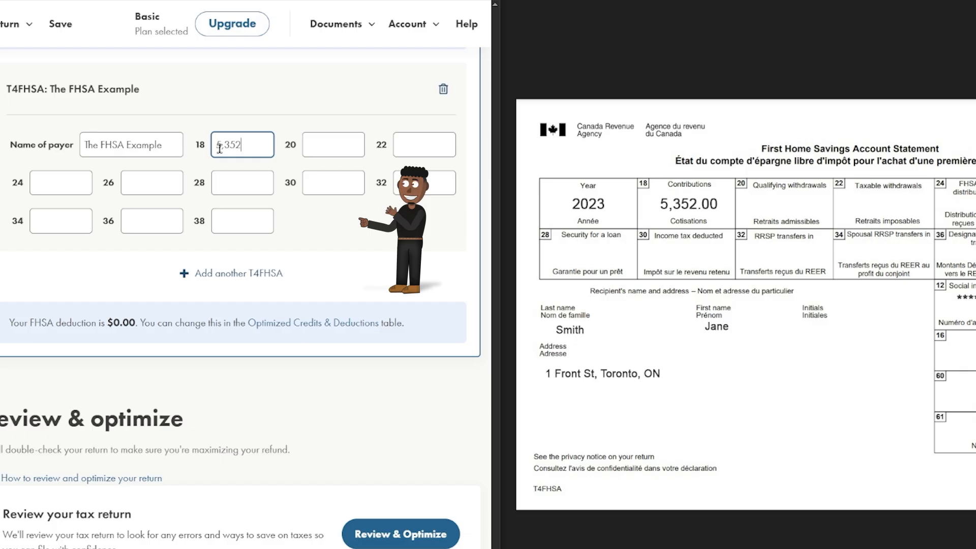
click(374, 239)
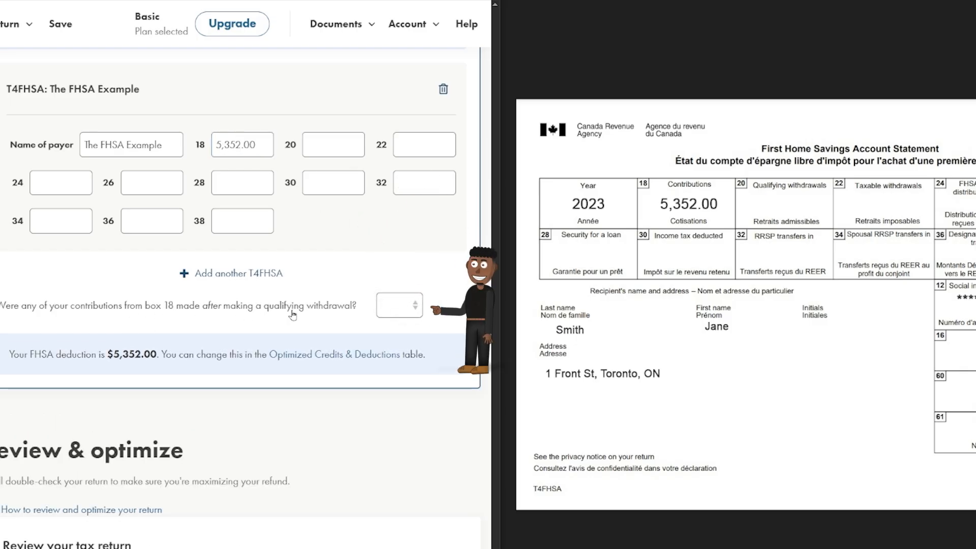
click(394, 309)
click(402, 358)
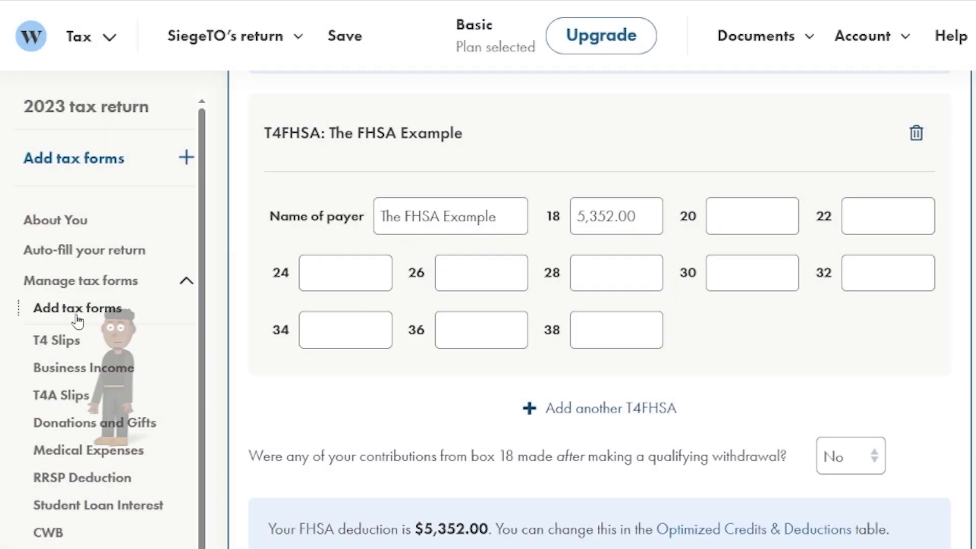
Claim the Home Buyers' Amount, answering Yes with 7,000 claimed.
click(48, 311)
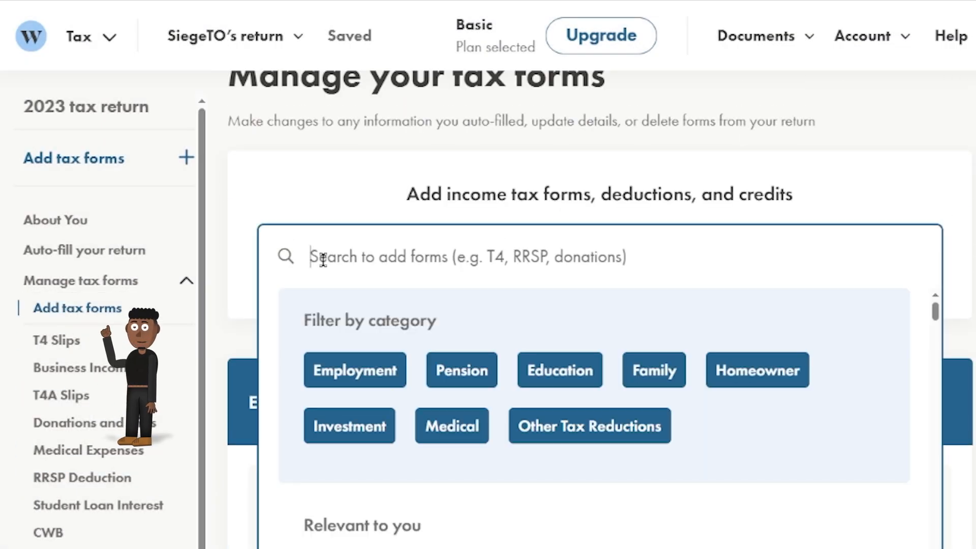
text(Home)
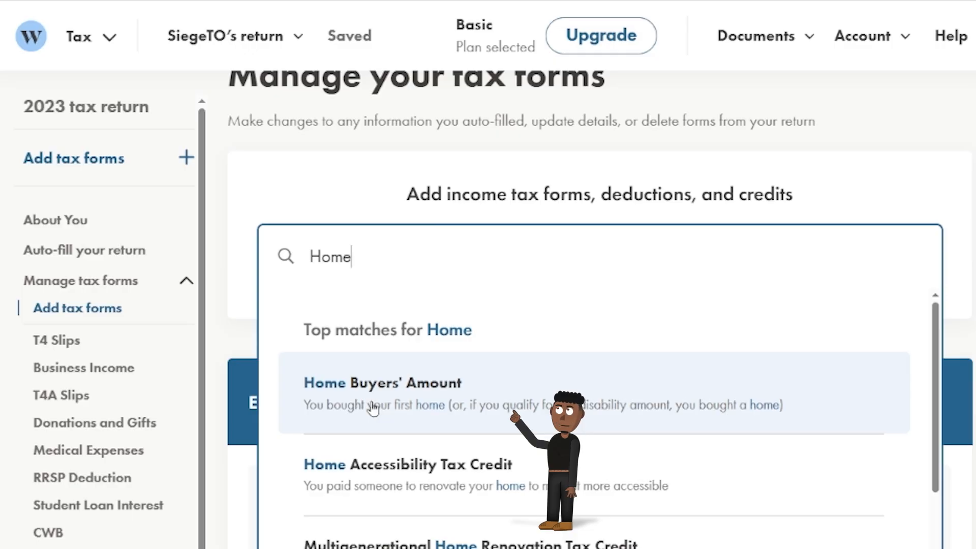
click(374, 408)
click(754, 430)
click(760, 481)
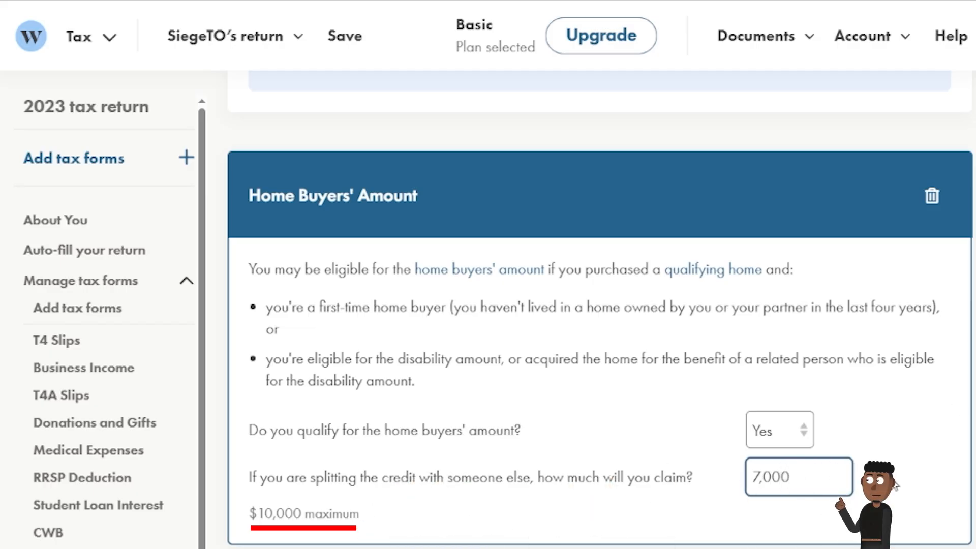
click(841, 478)
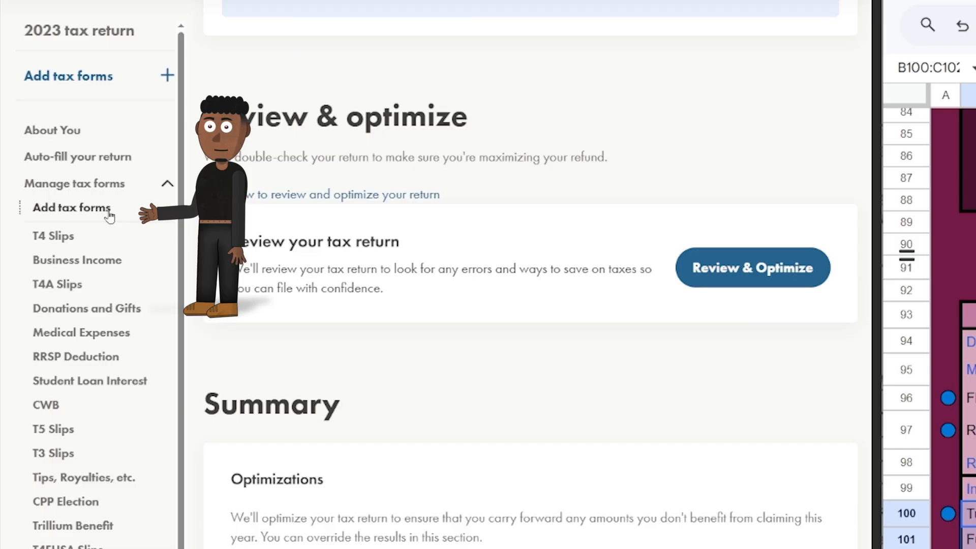
scroll(328, 168, up, 15)
Add the Tuition and Education Amounts — T2202 form to the return.
click(327, 167)
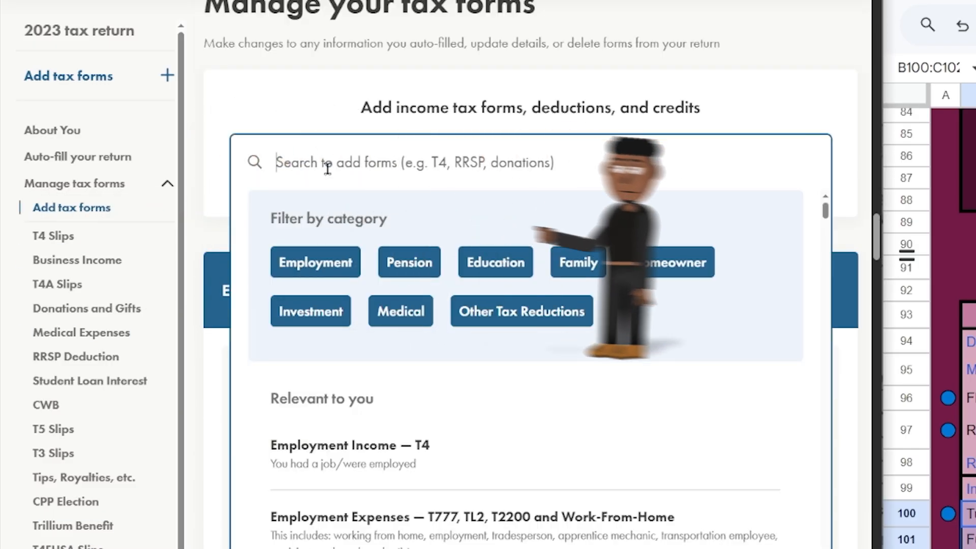
text(Tuition)
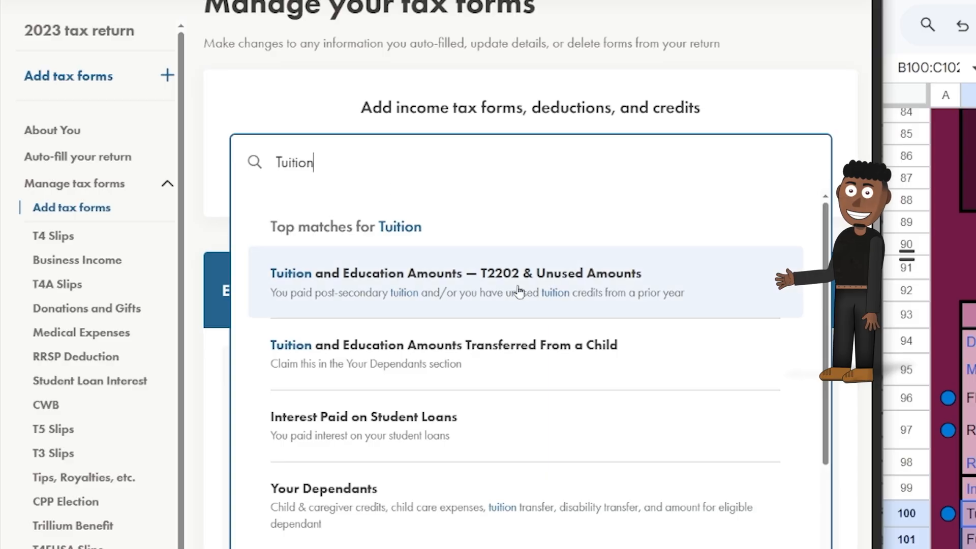
click(520, 290)
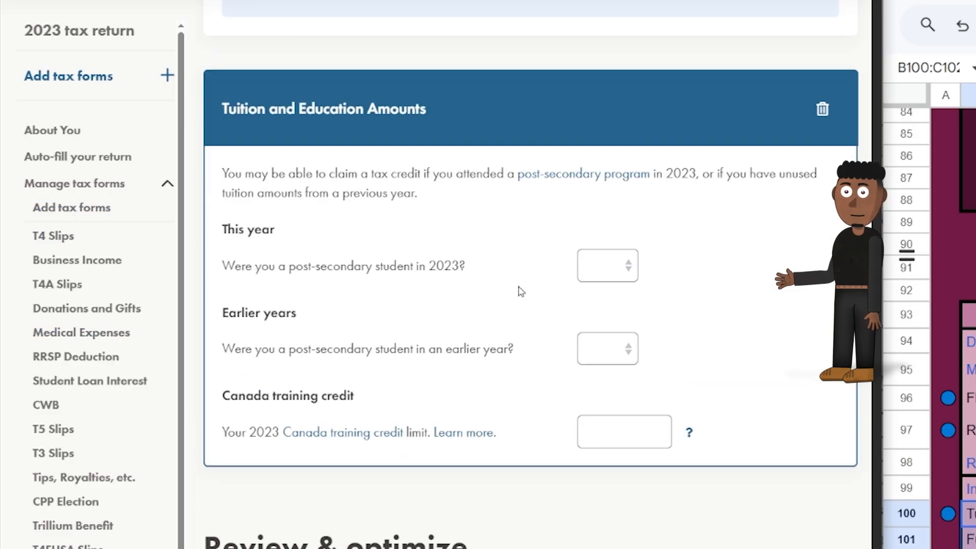
Enter the TARDIS Studies T2202: student Yes, 12,000.00 tuition, 9 full-time months, no earlier years.
click(600, 270)
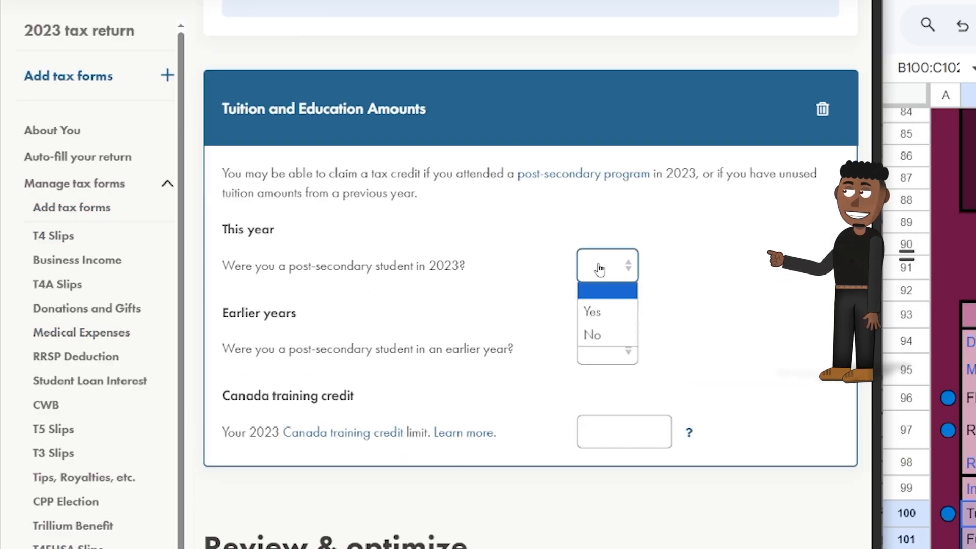
click(605, 304)
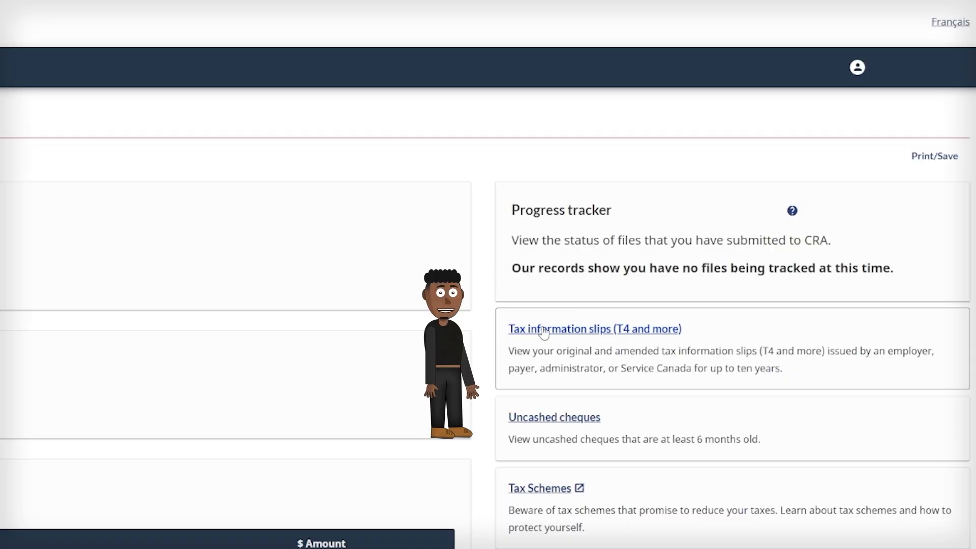
click(544, 329)
click(421, 281)
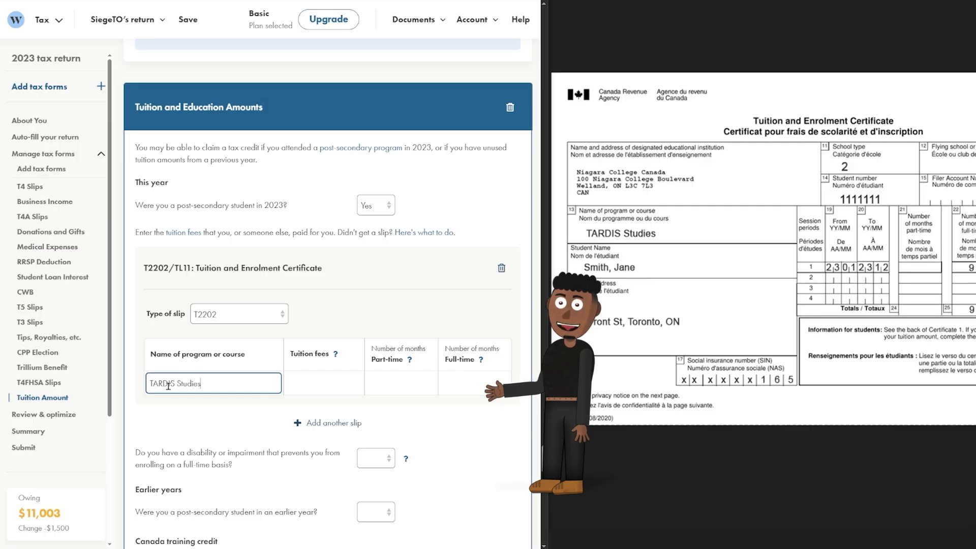
click(401, 384)
click(463, 430)
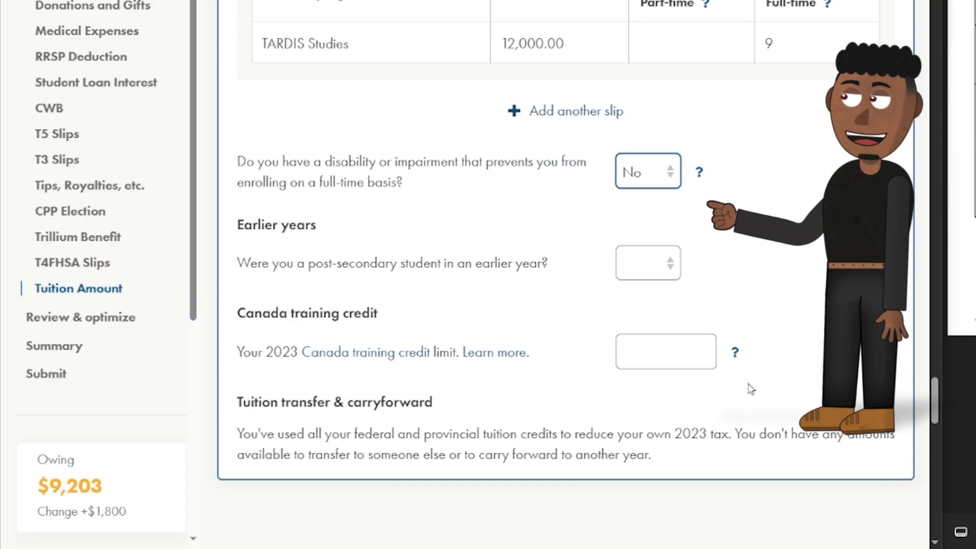
scroll(752, 402, down, 4)
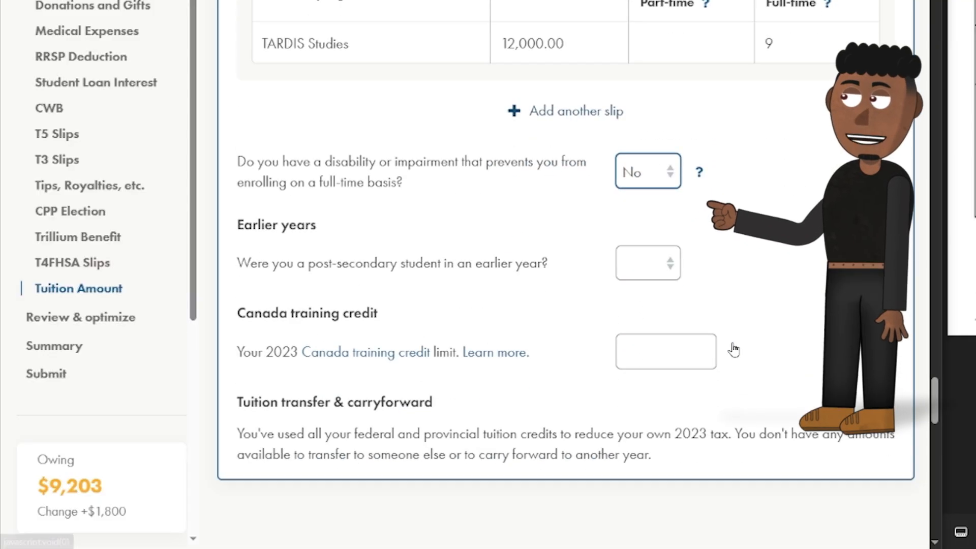
click(667, 273)
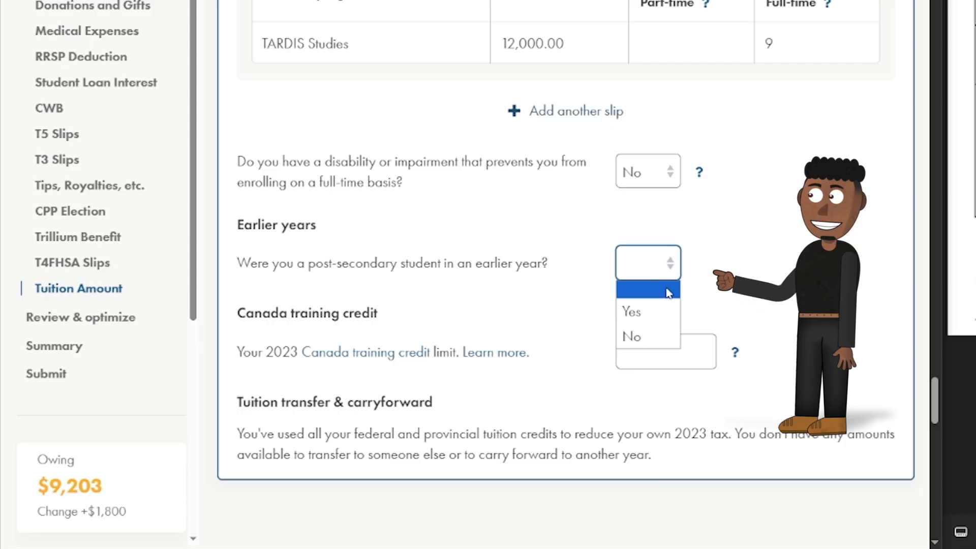
click(661, 331)
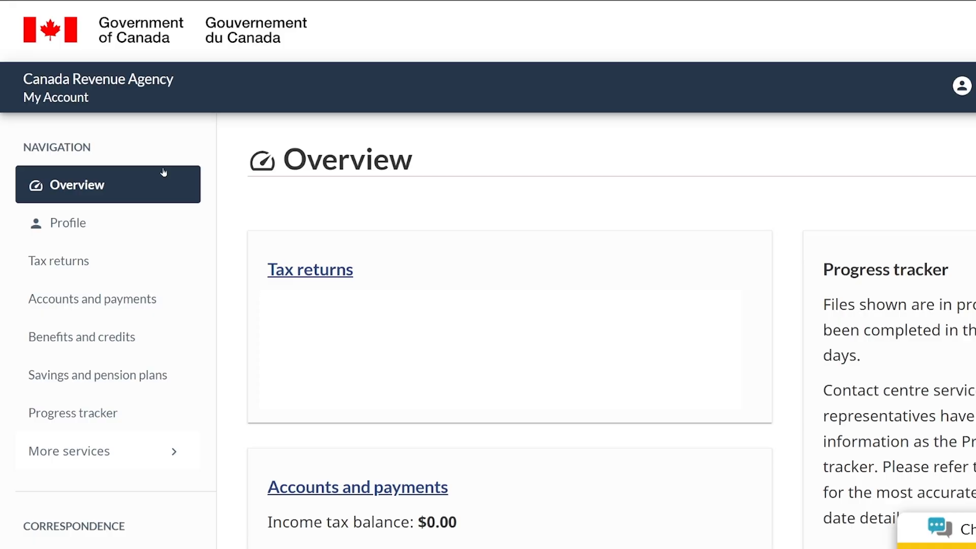
Find the $750.00 Canada training credit limit in CRA My Account and enter it.
click(62, 265)
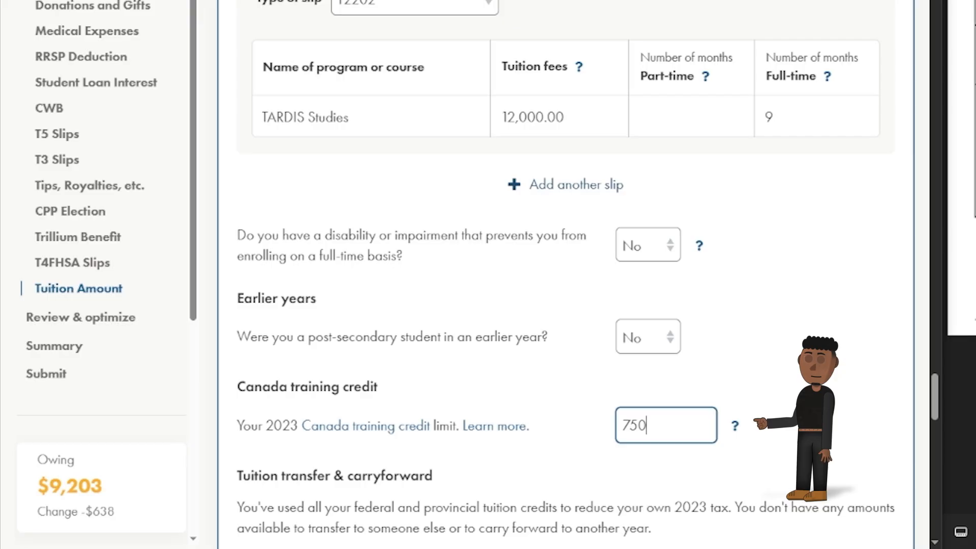
text(.00)
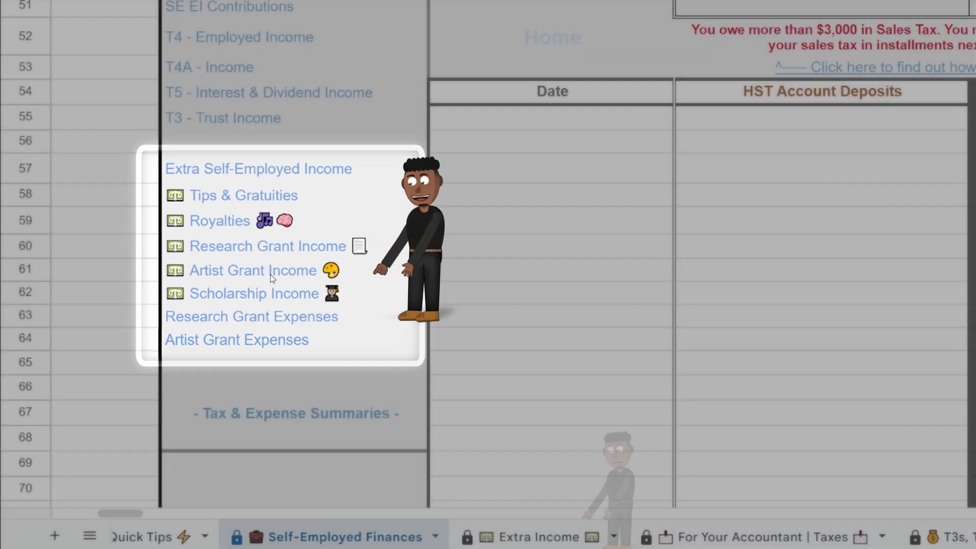
Record the $7,000.00 scholarship amount in the tracker's Scholarship table.
mouse_move(272, 275)
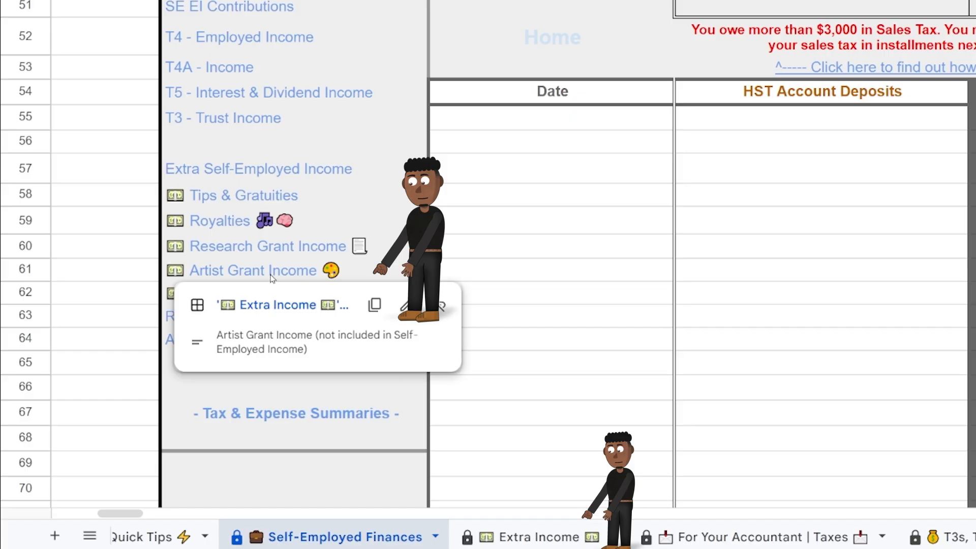
click(283, 307)
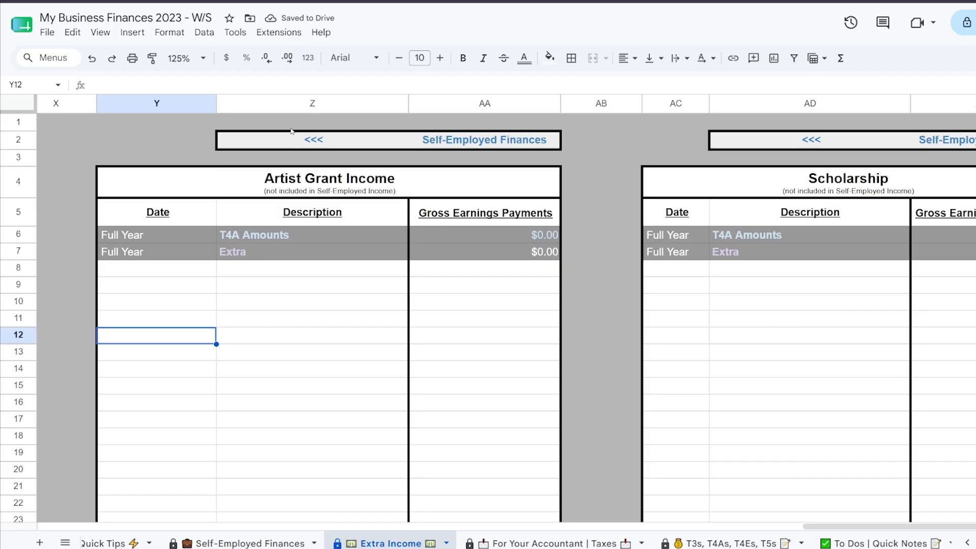
click(249, 180)
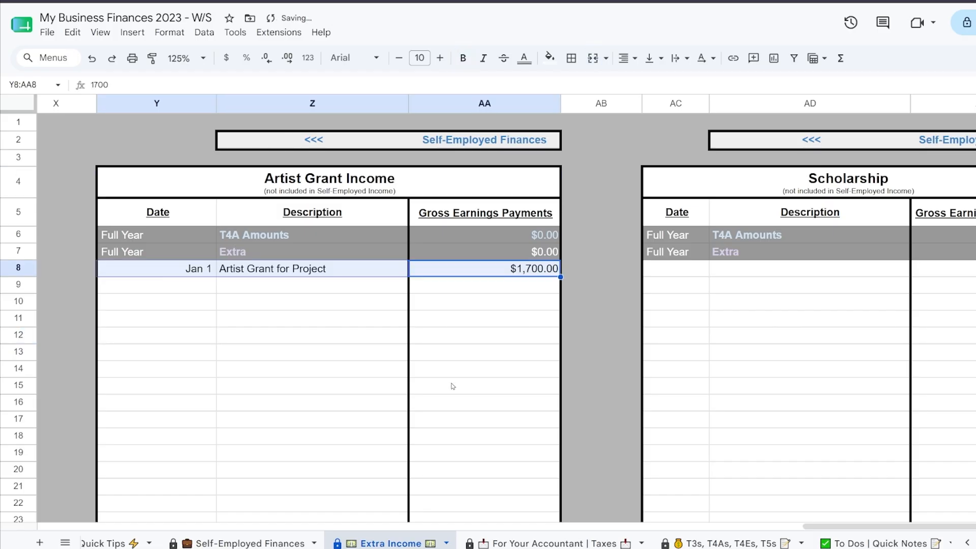
scroll(442, 383, down, 8)
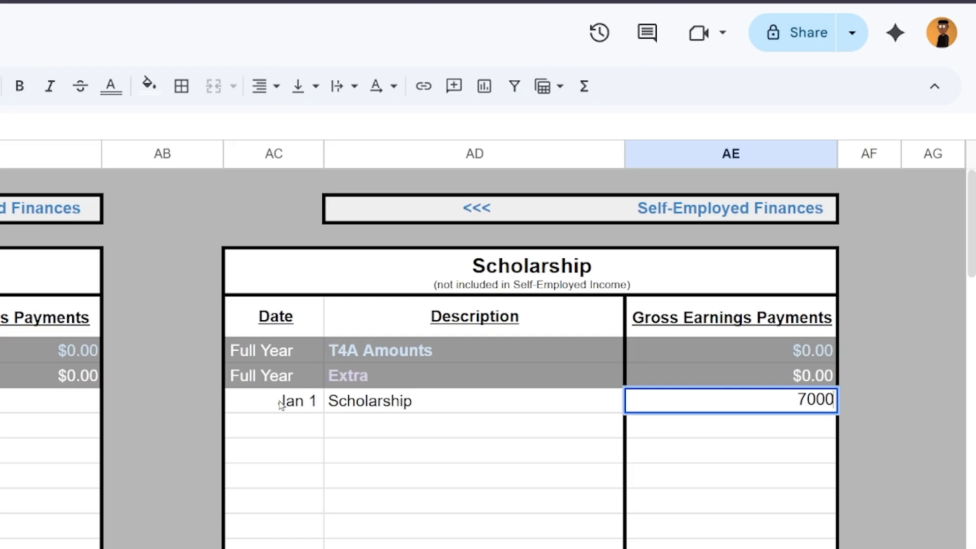
key(Return)
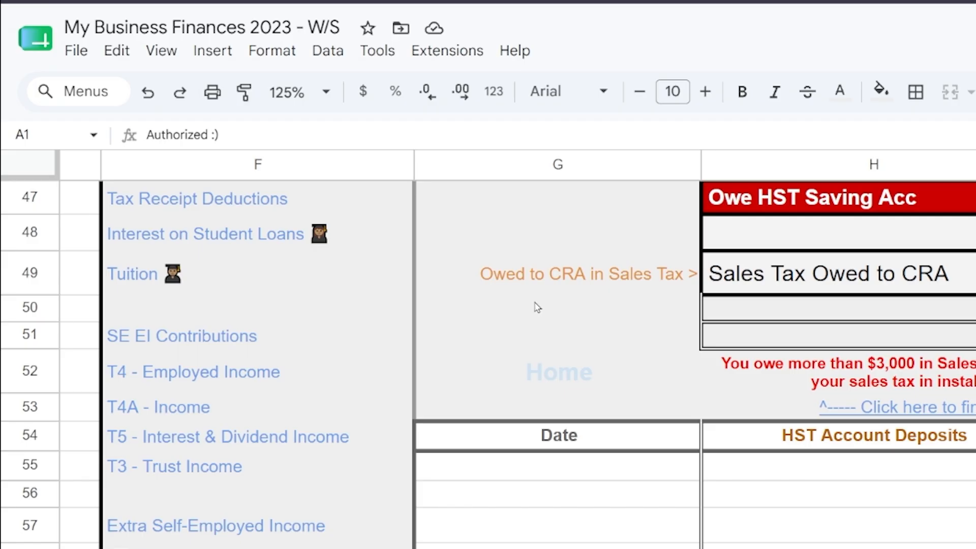
Set tuition to Part Time and paste the three expense rows into the part-time materials table.
mouse_move(121, 282)
click(208, 321)
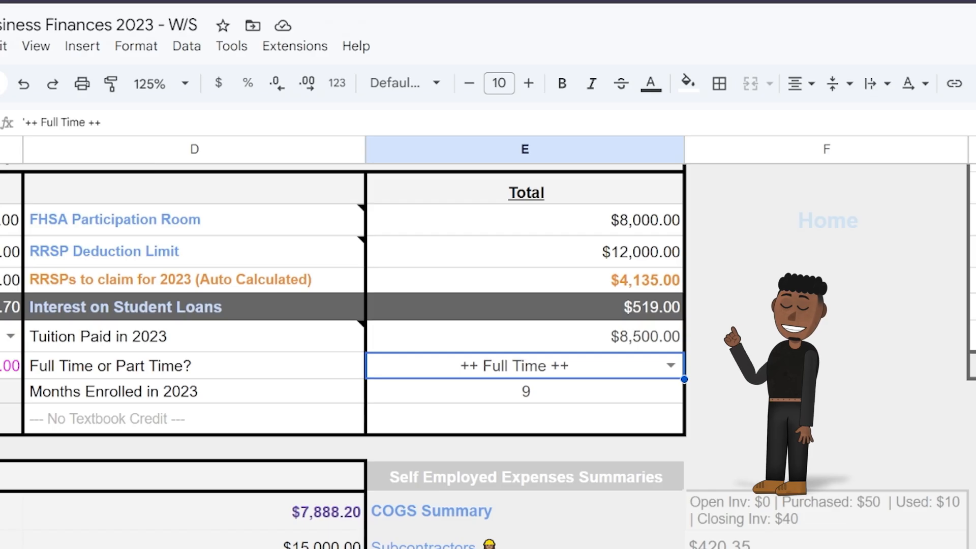
click(671, 367)
click(569, 418)
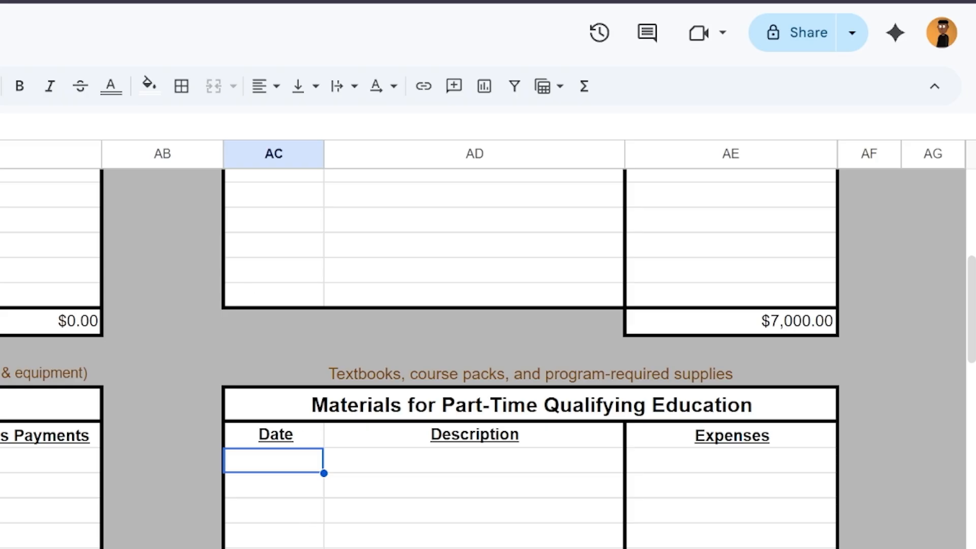
text(Jan 1	Supplies	$264.28 Jan 15	Venue	$953.37 Jan 30	Operational costs	$435.53)
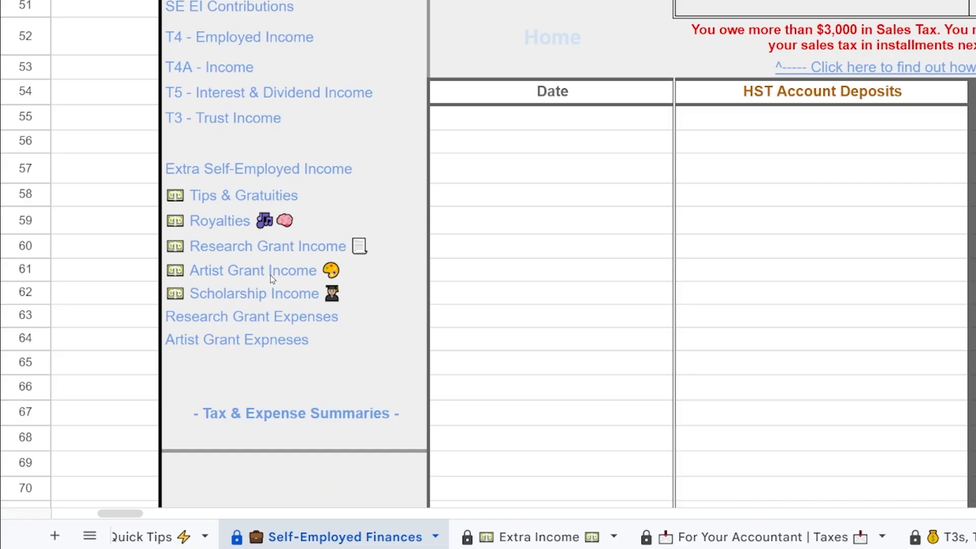
Paste Artist Project Expenses: Supplies $264.28, Venue $621.37, Operational $335.53.
mouse_move(272, 278)
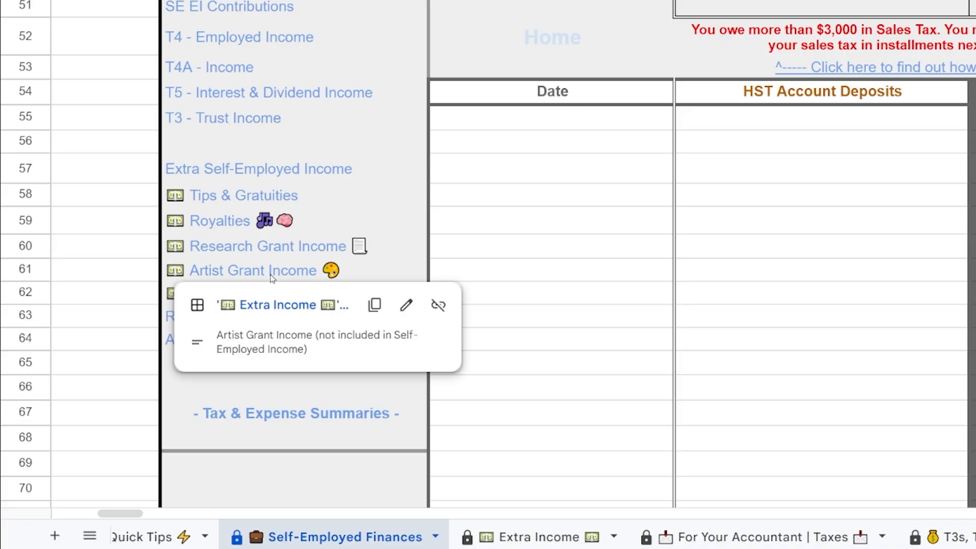
click(285, 306)
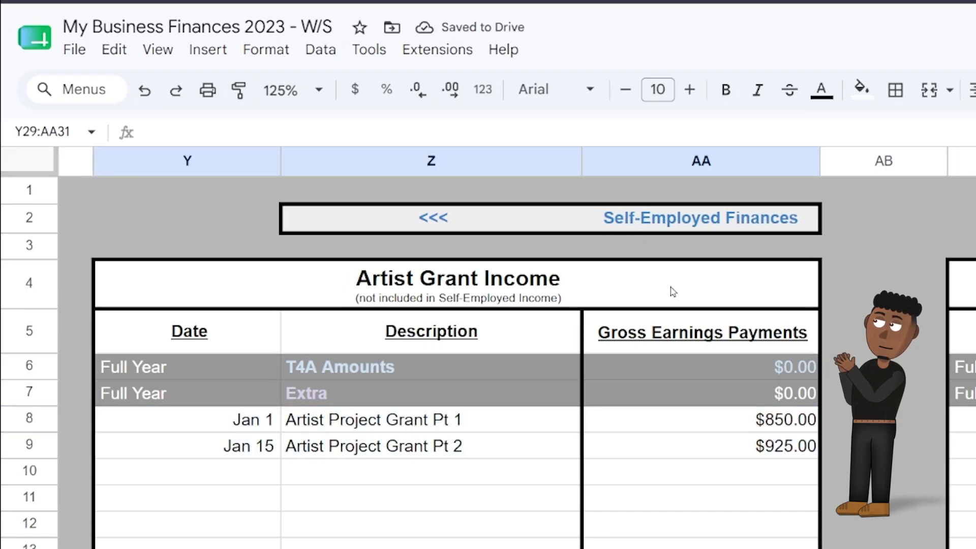
scroll(672, 291, down, 10)
text(Jan 1	Supplies	$264.28 Jan 15	Venue	$621.37 Jan 30	Operational costs	$335.53)
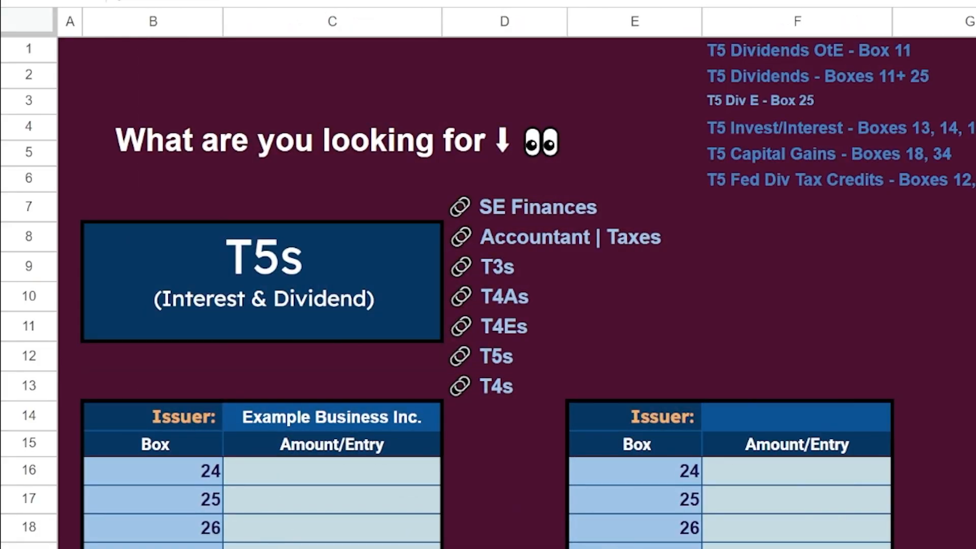
Enter 1925 in the (Artist Grants) 105 row of the arts council T4A in the tracker.
click(504, 299)
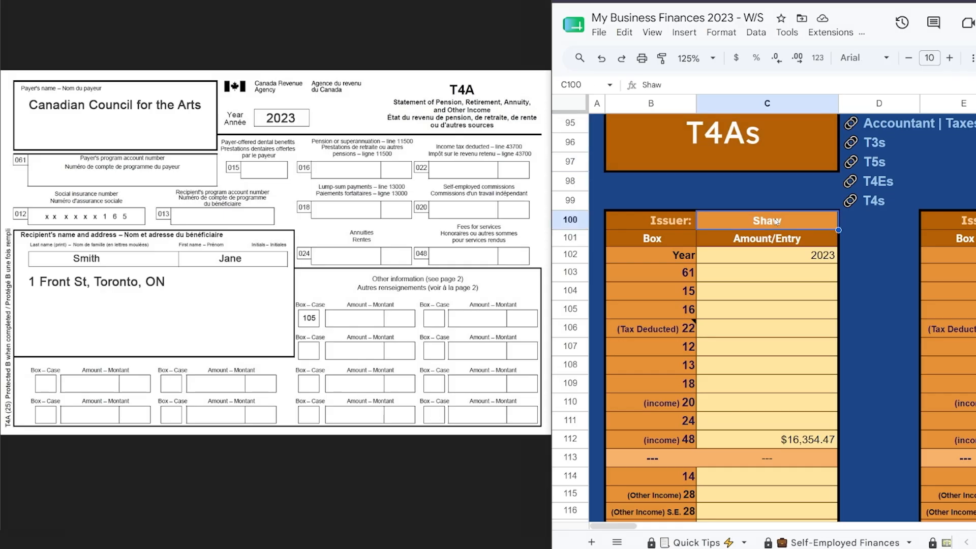
scroll(775, 219, right, 2)
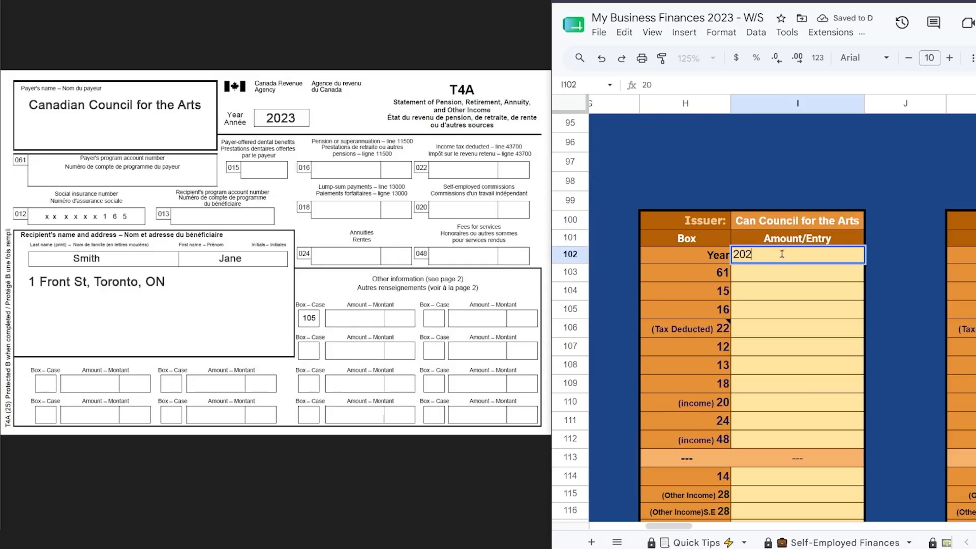
scroll(775, 305, down, 5)
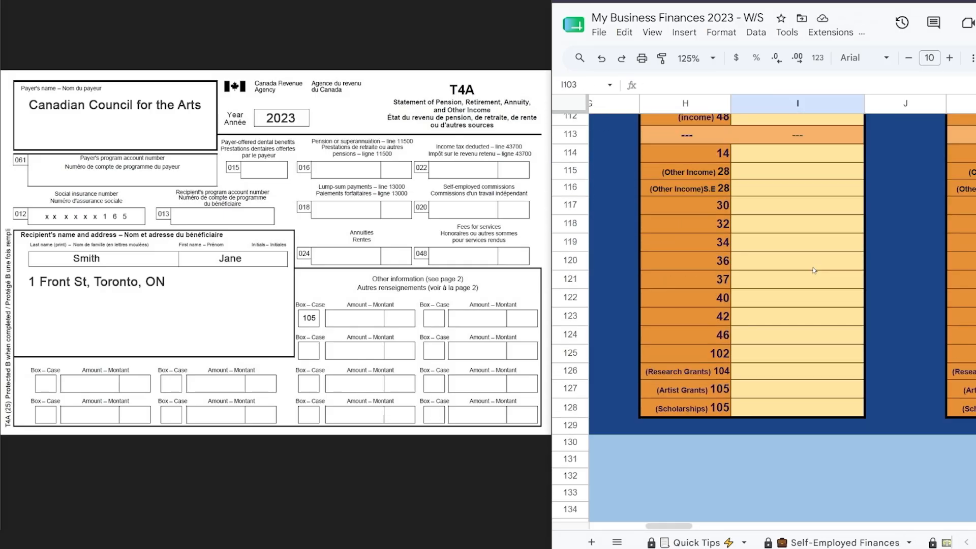
text(1925)
key(Return)
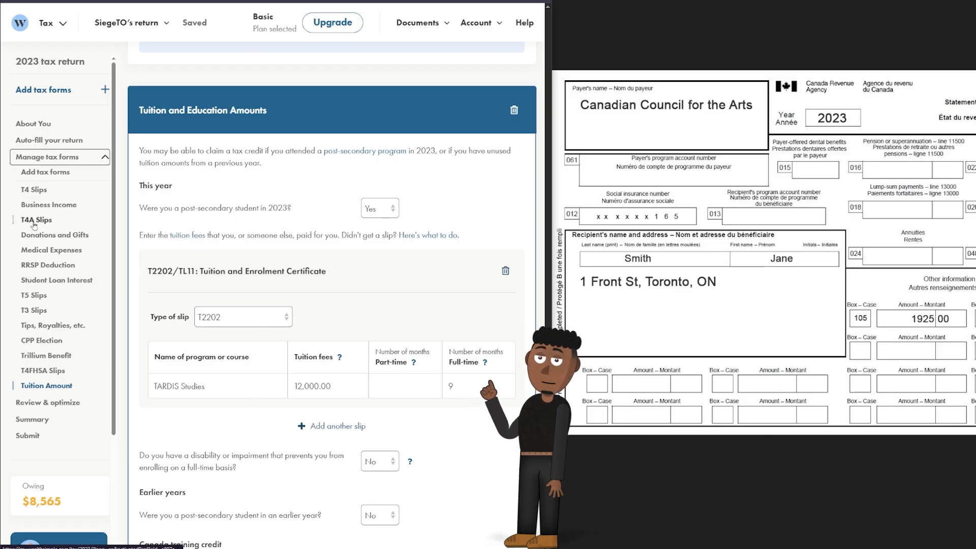
Add another blank T4A slip to the return via the tax-forms search.
click(34, 221)
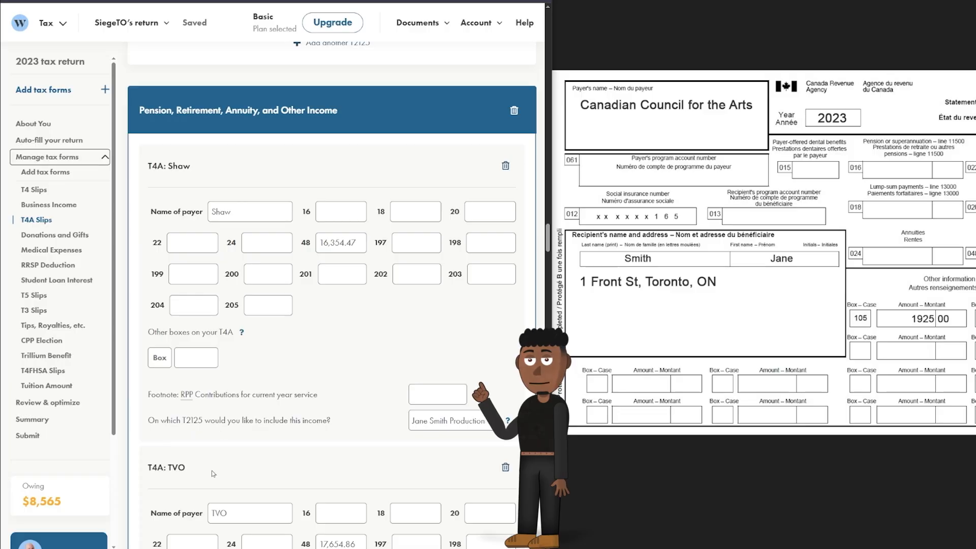
scroll(213, 473, down, 8)
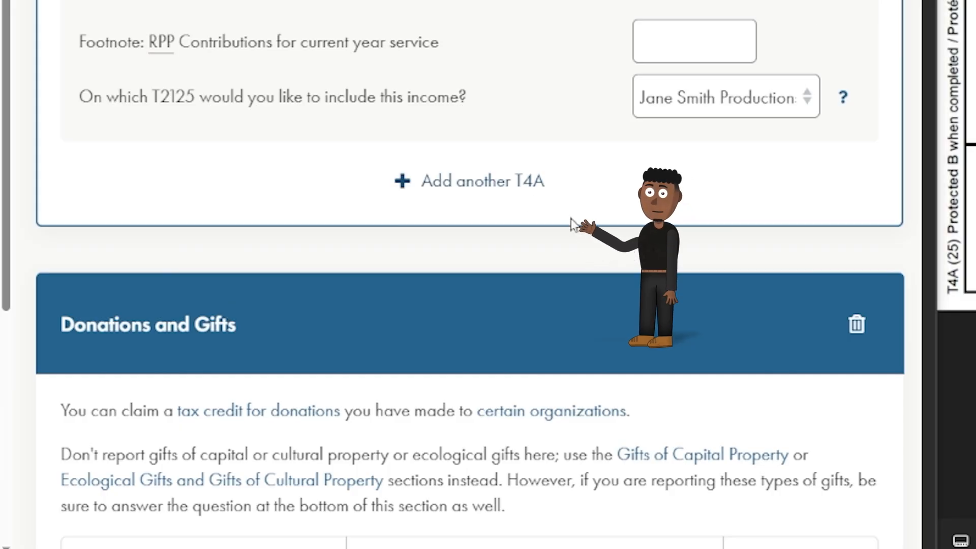
click(499, 182)
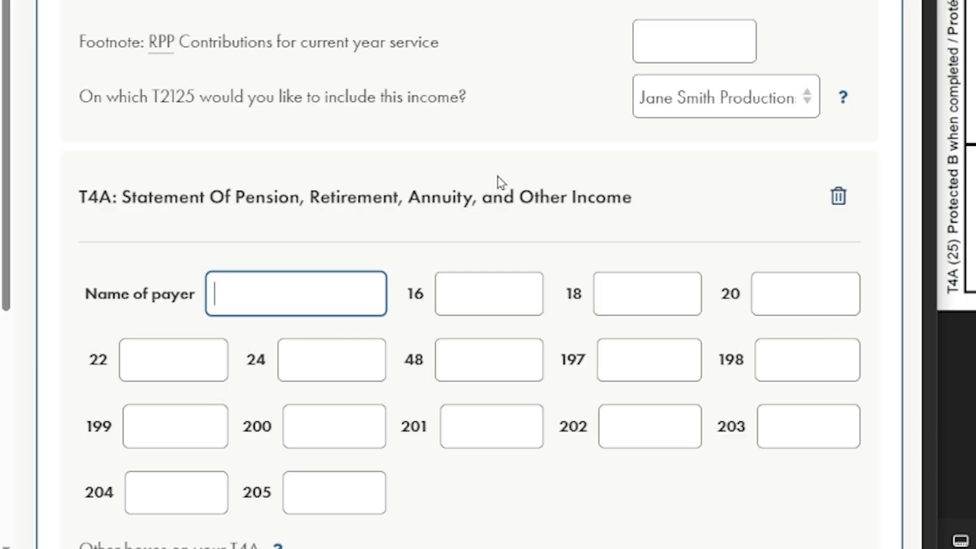
click(105, 319)
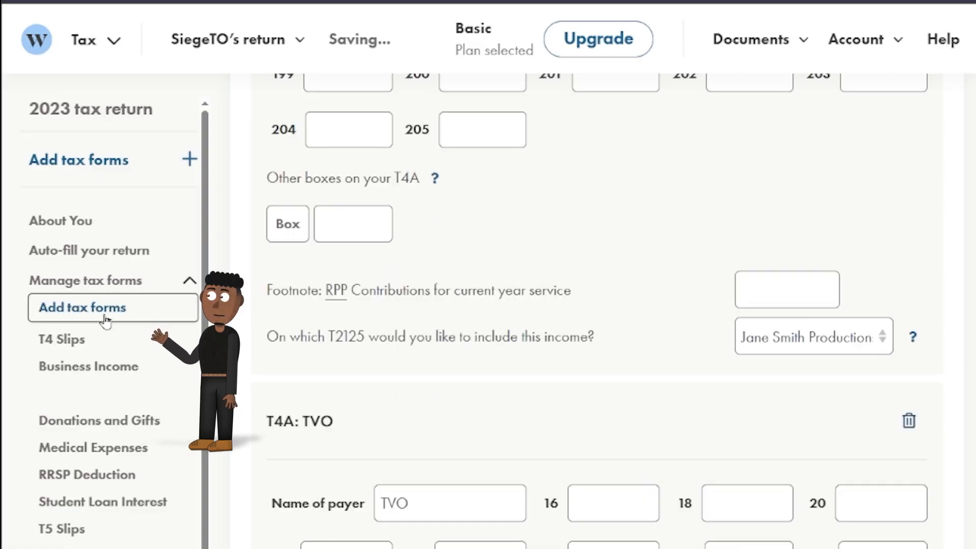
click(424, 267)
text(t4a)
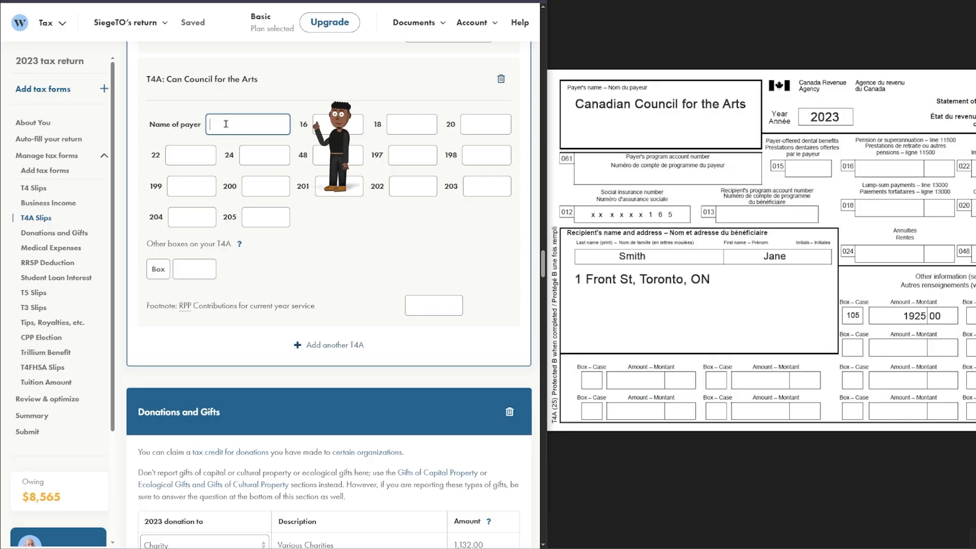
Enter payer Can Council for the Arts, box 105 at 1,925.00, classified as an Artists' grant.
text(Can Council for the Arts)
text(1)
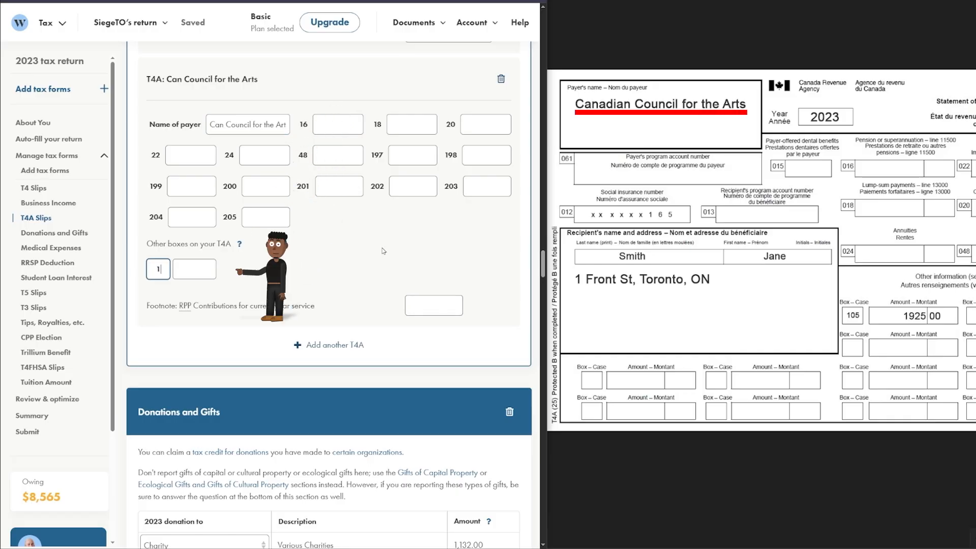
text(05)
key(Tab)
text(1925)
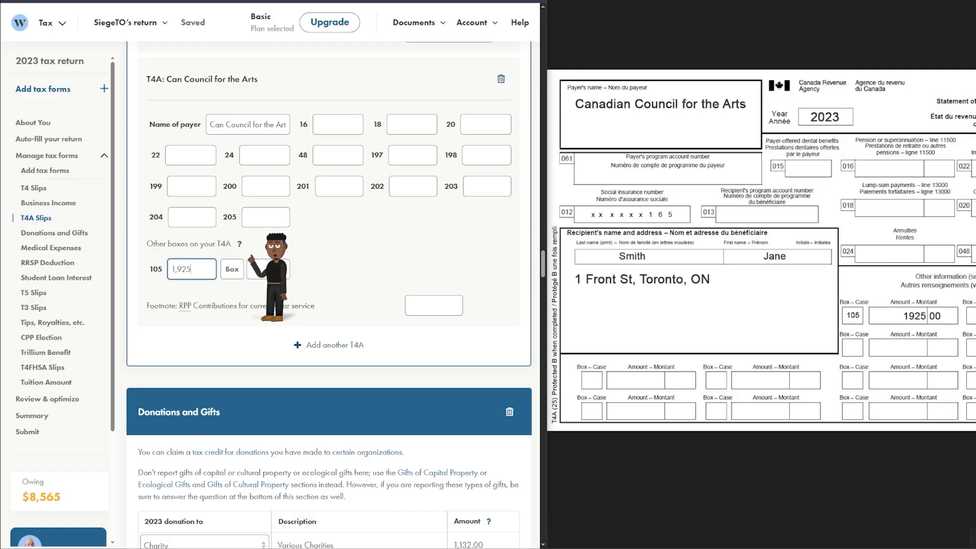
key(Tab)
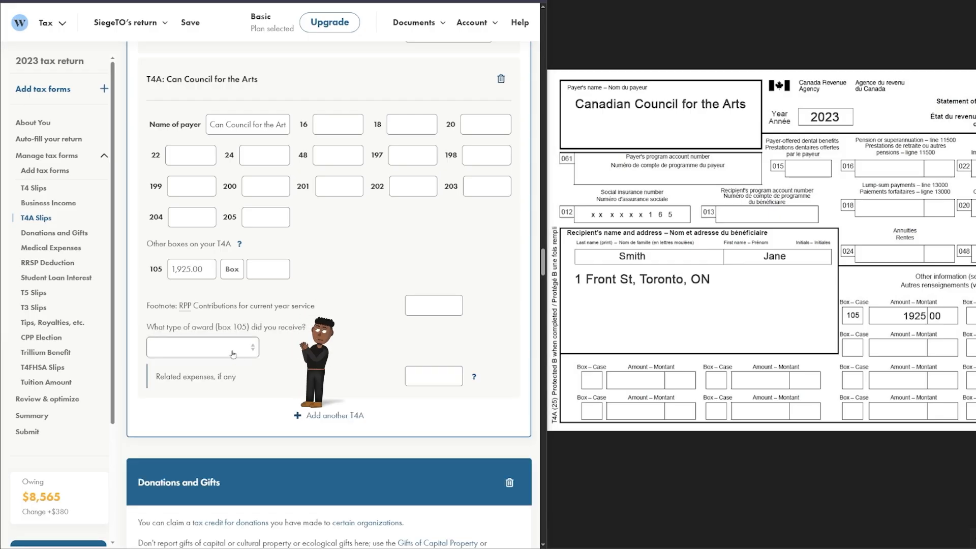
click(233, 350)
click(216, 436)
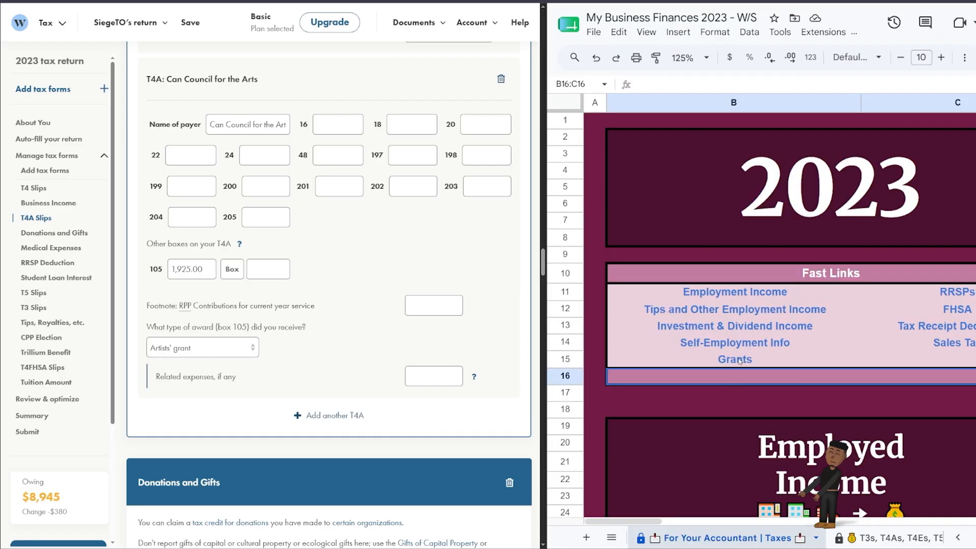
click(778, 359)
click(727, 385)
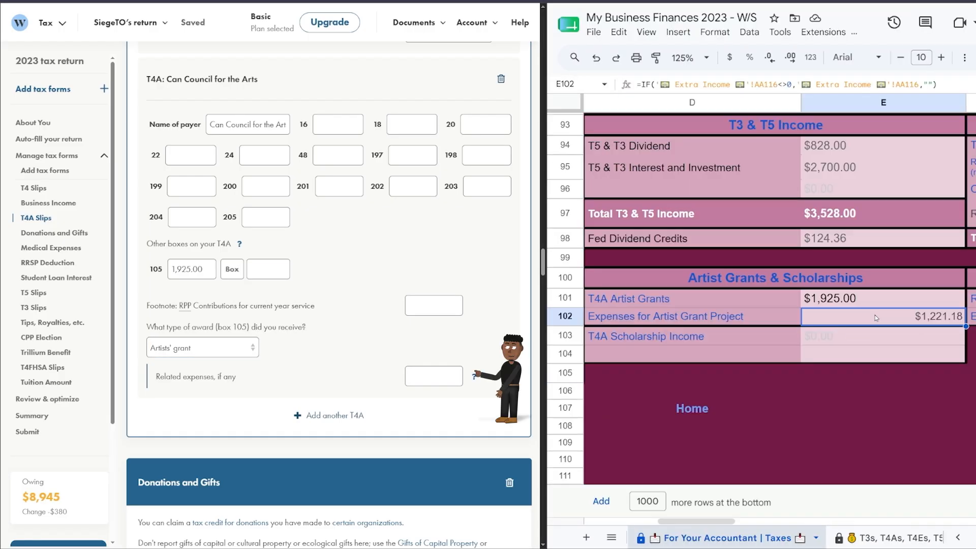
Copy the $1,221.18 grant project expense from the tracker for the related expenses field.
key(ctrl+c)
click(543, 381)
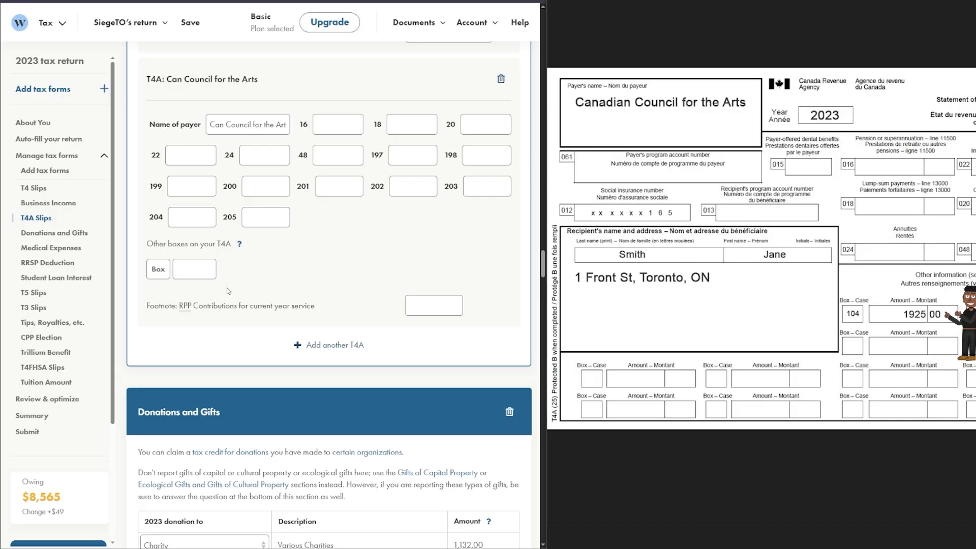
Enter box 104 on the arts council T4A with an amount of 703.82.
text(4)
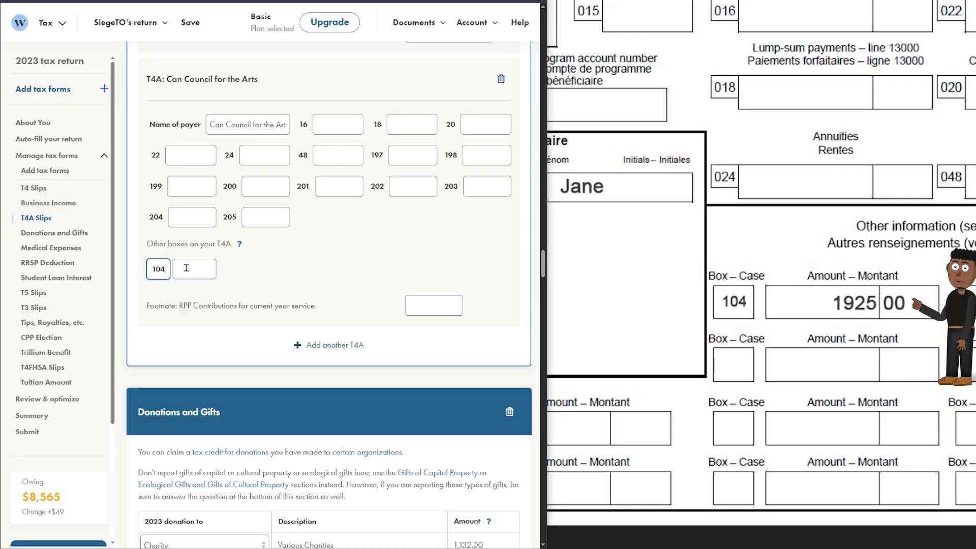
key(Tab)
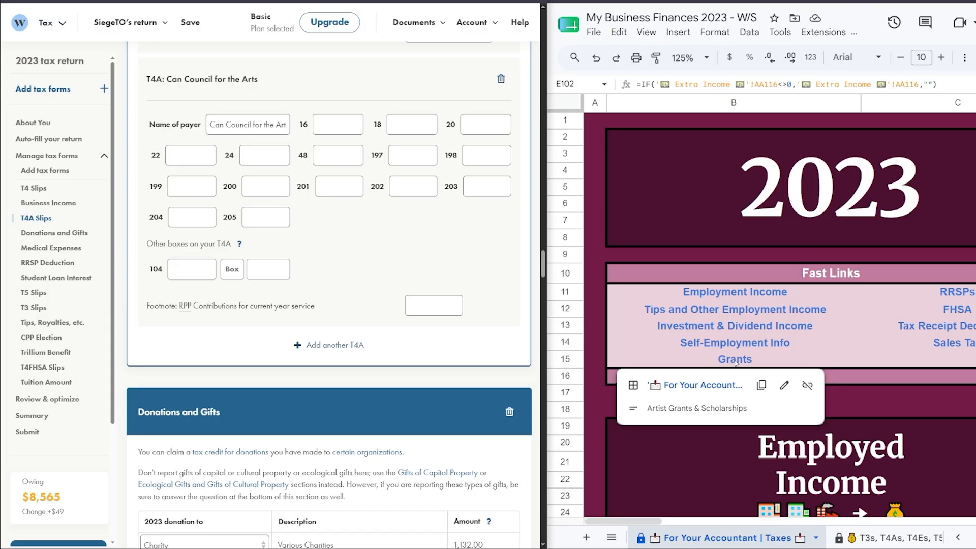
click(721, 382)
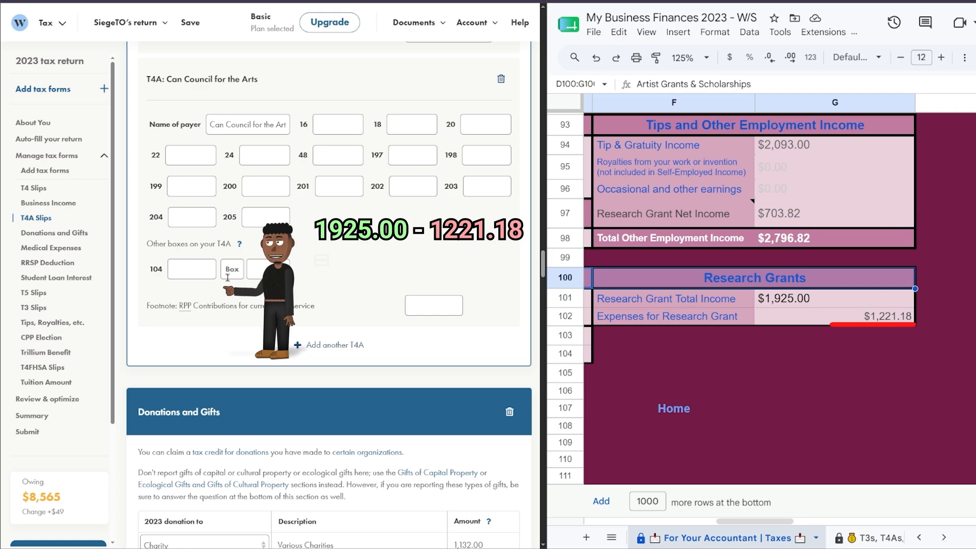
click(202, 266)
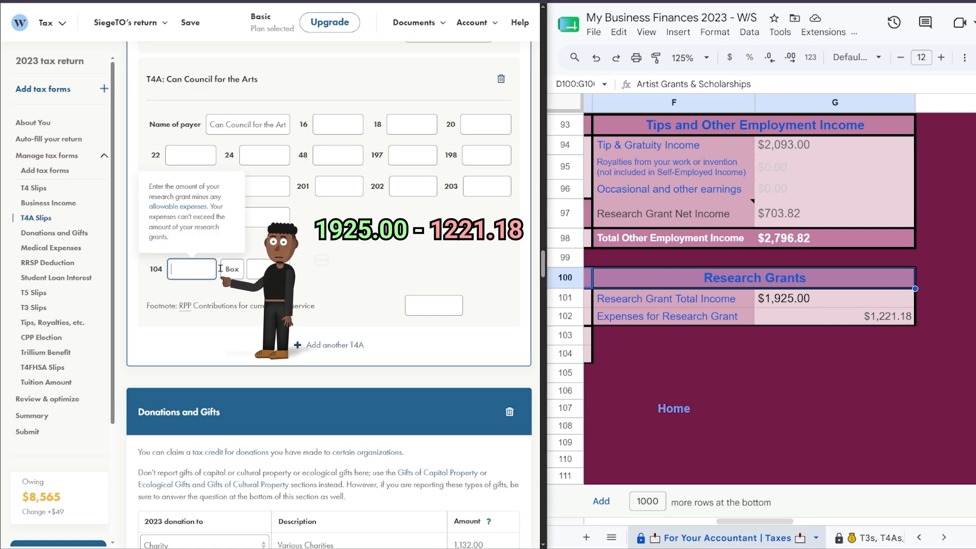
text(703.82)
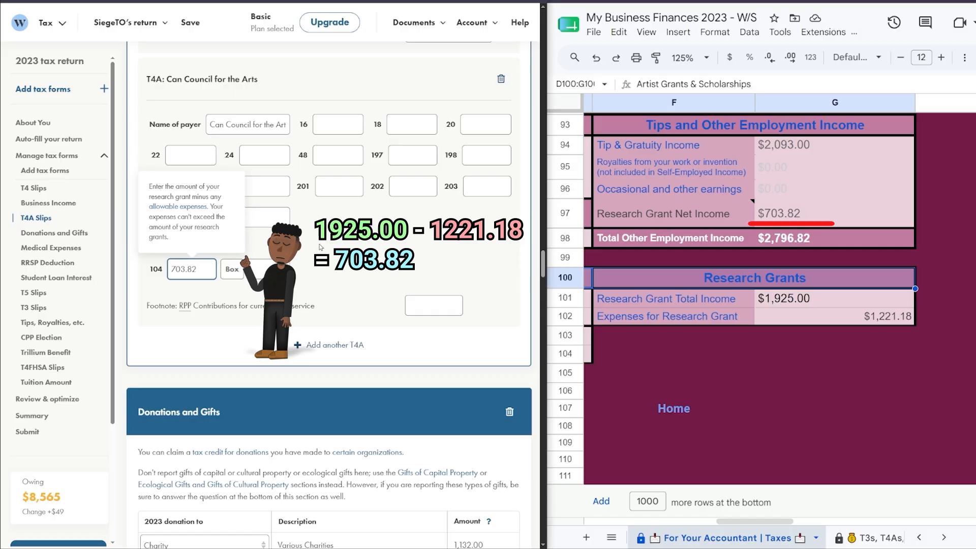
click(320, 247)
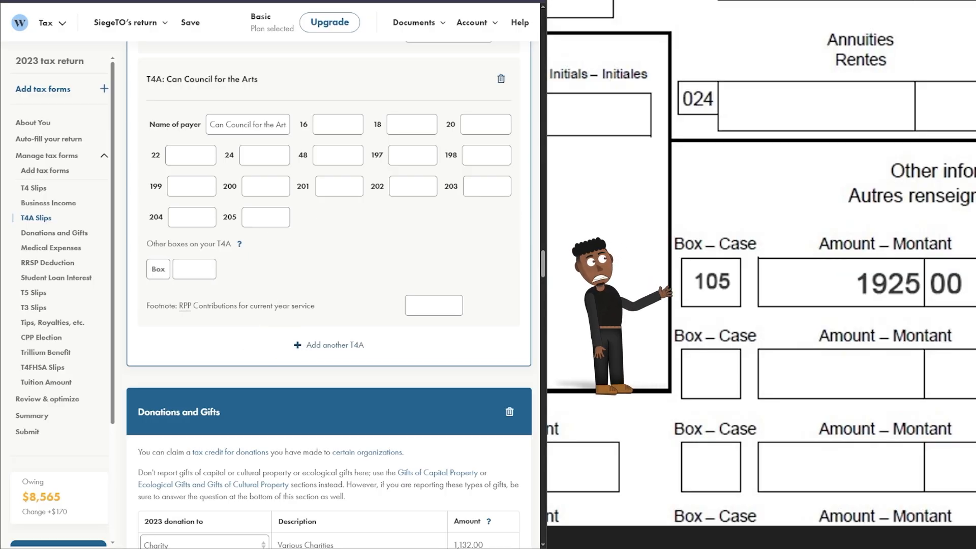
Add box 105 with the tracker's 1,925.00 total, classified as a Research grant.
click(158, 270)
text(105)
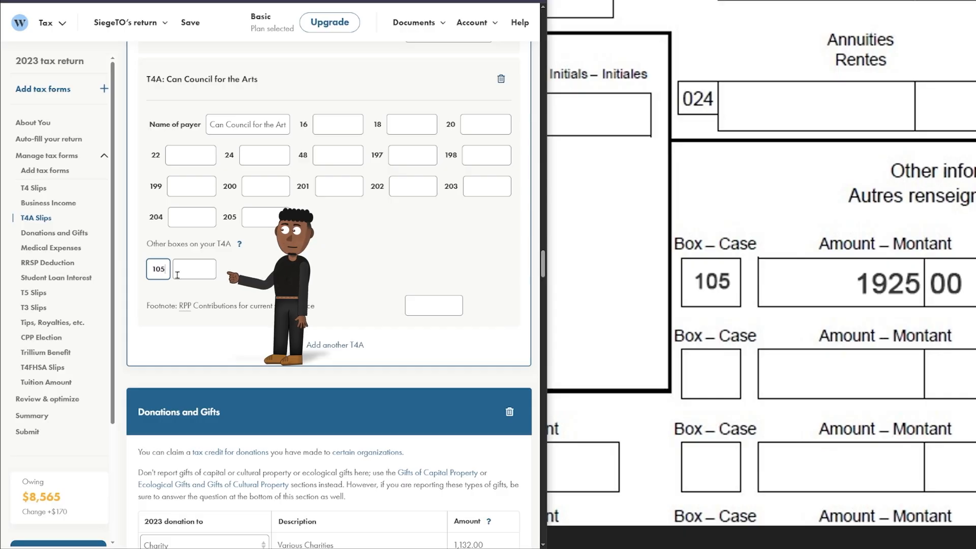
key(Tab)
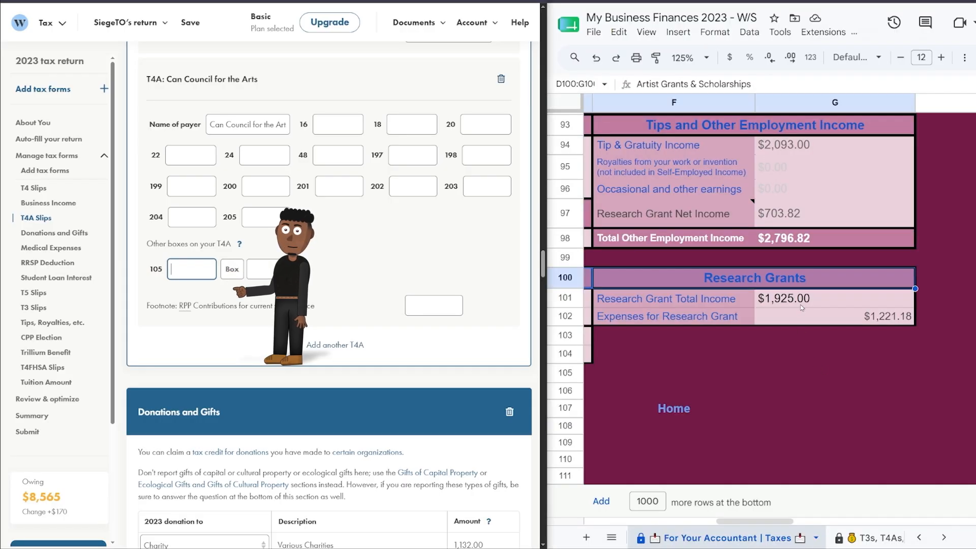
click(802, 304)
key(ctrl+c)
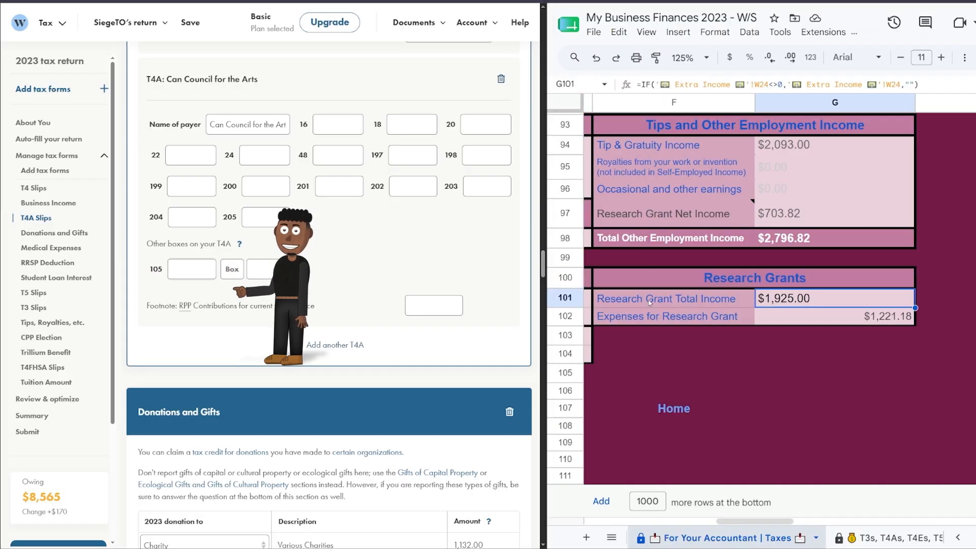
key(alt+Tab)
key(ctrl+v)
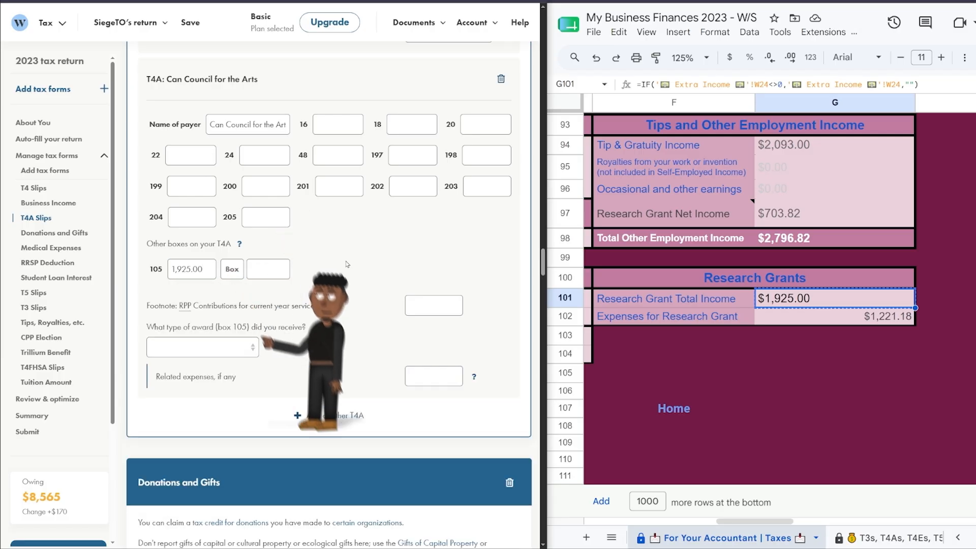
click(232, 348)
click(227, 419)
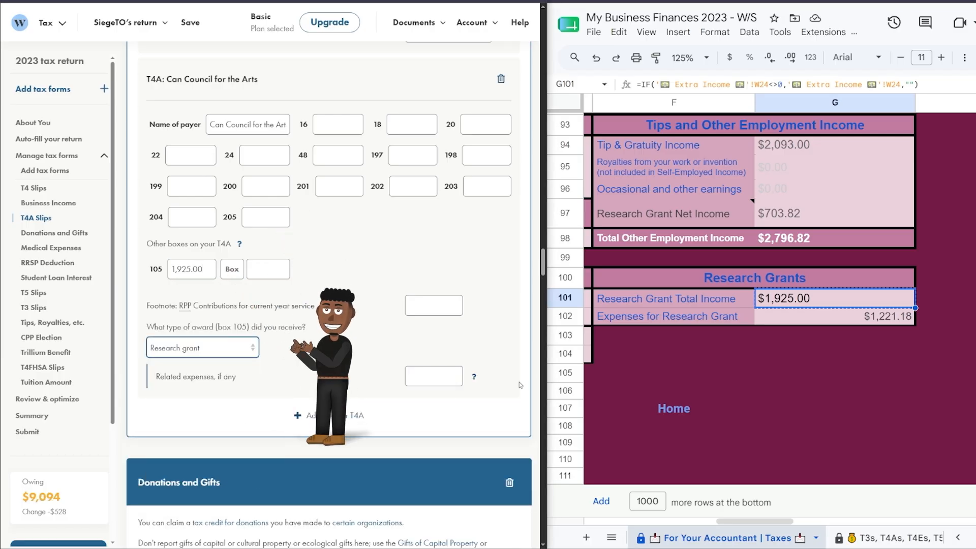
Paste the tracker's 1,221.18 research grant expense as the related expenses.
key(alt+Tab)
key(Down)
key(ctrl+c)
key(alt+Tab)
key(ctrl+v)
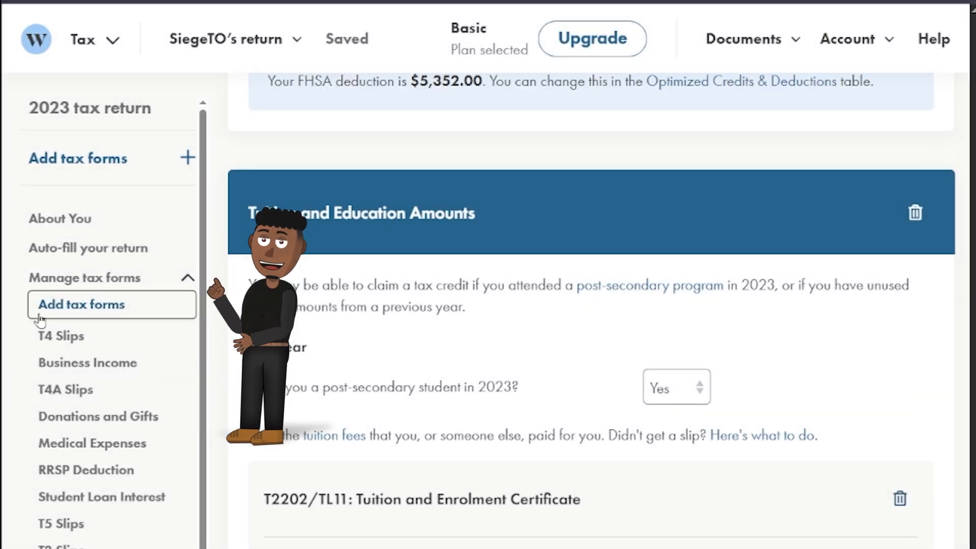
Add a Scholarships/Grants form: Research grant described 'Can Council for the Arts', with related expenses.
click(39, 315)
click(427, 255)
text(grants)
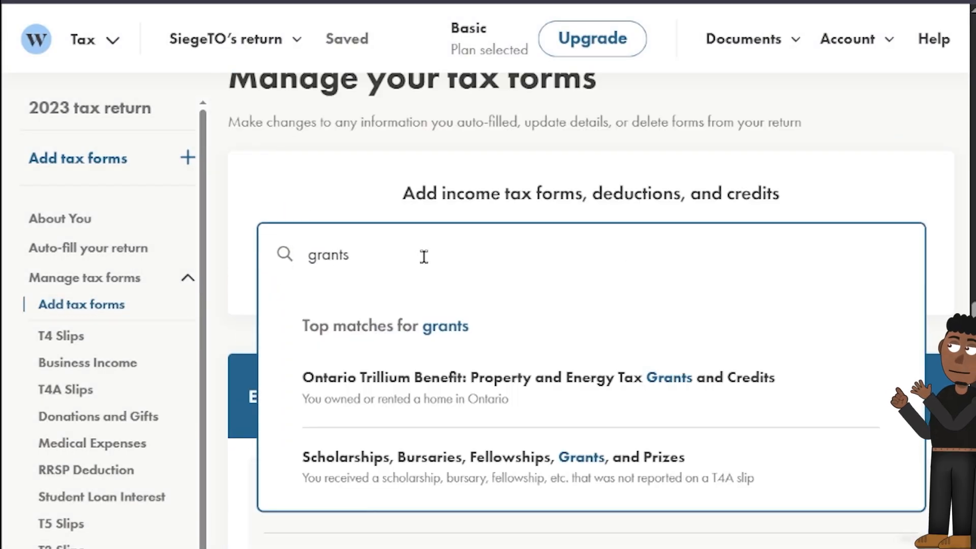
click(489, 490)
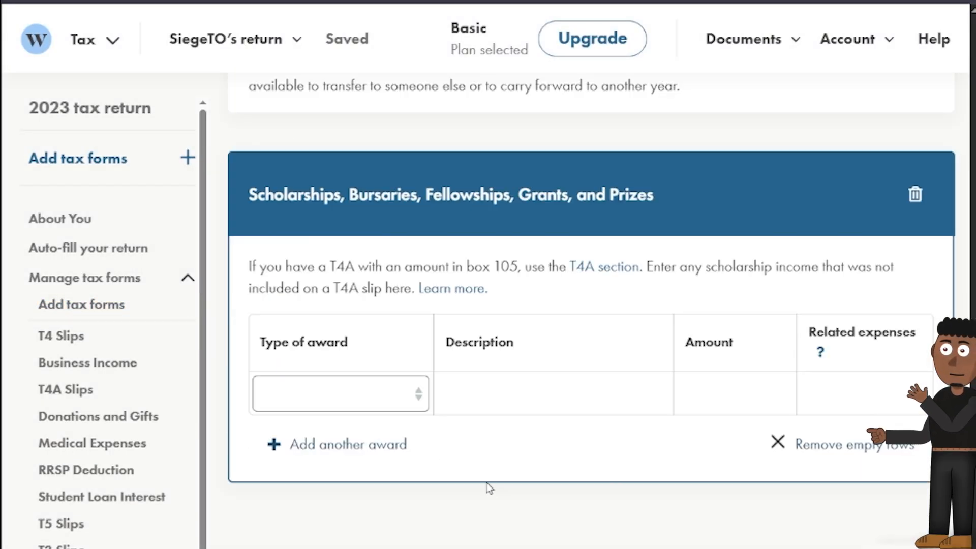
click(391, 402)
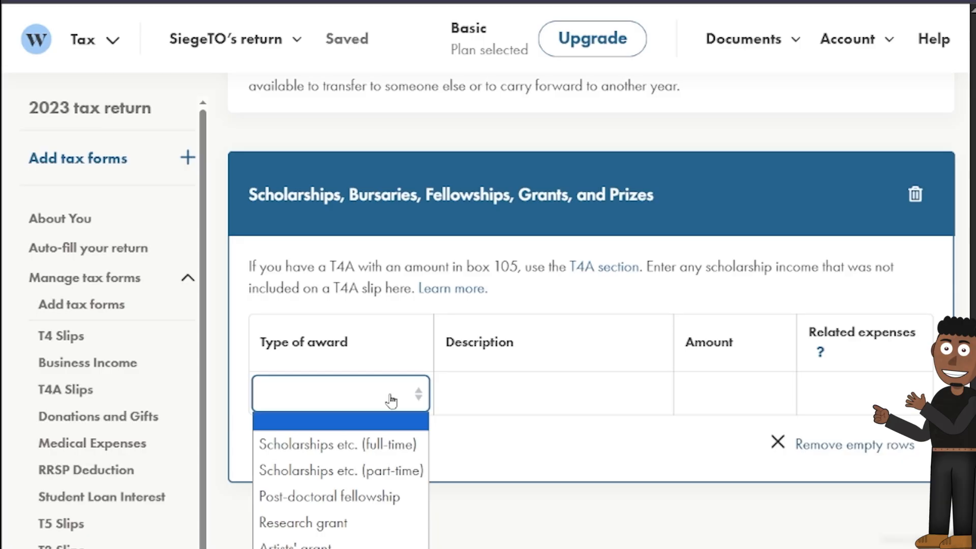
click(359, 522)
key(Tab)
text(Can Council for the Arts)
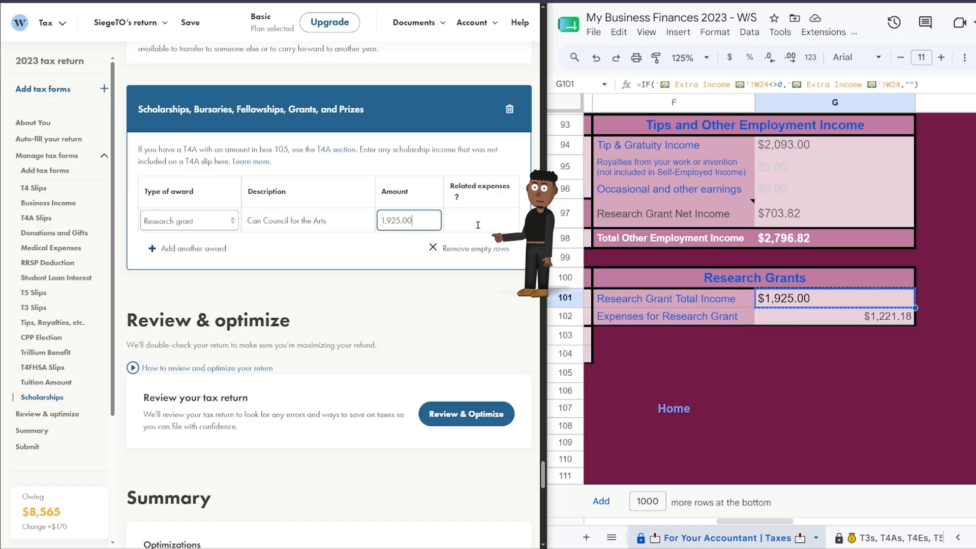
click(478, 225)
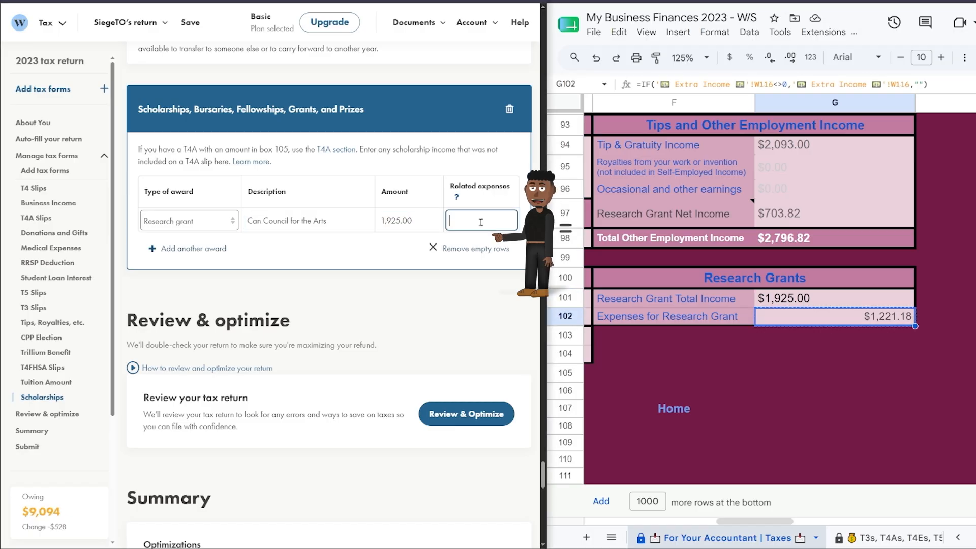
click(469, 302)
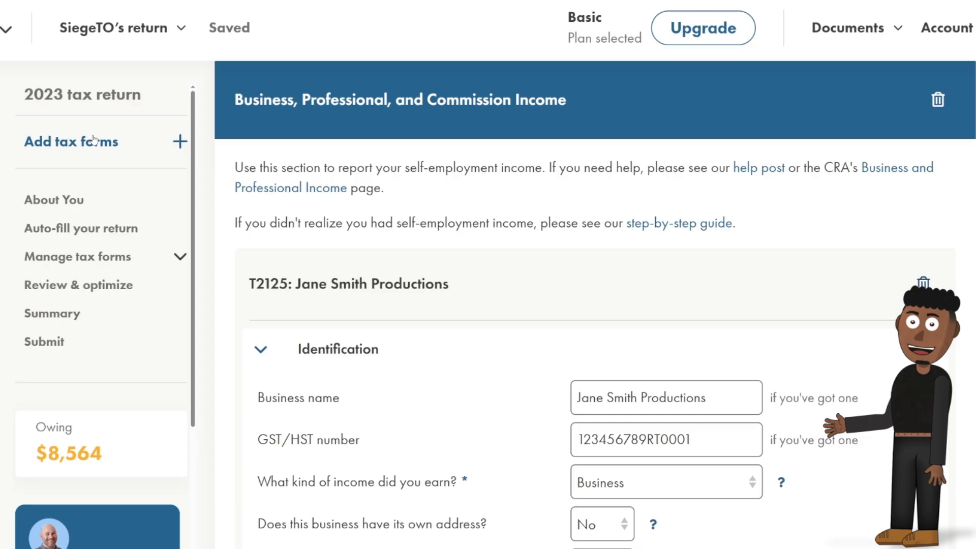
Add the Your Dependants form with the child's name, Relationship Child, SIN and net income.
click(94, 138)
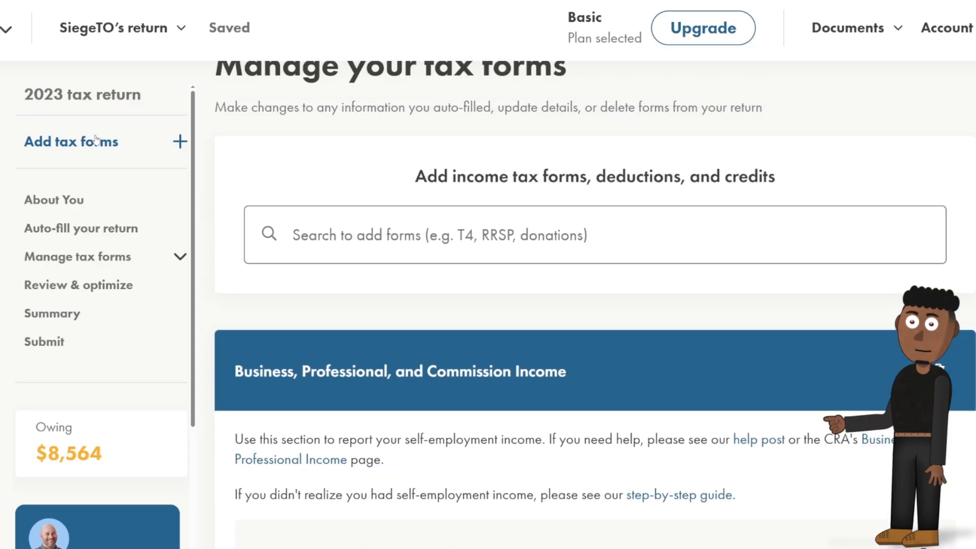
click(336, 234)
text(Depend)
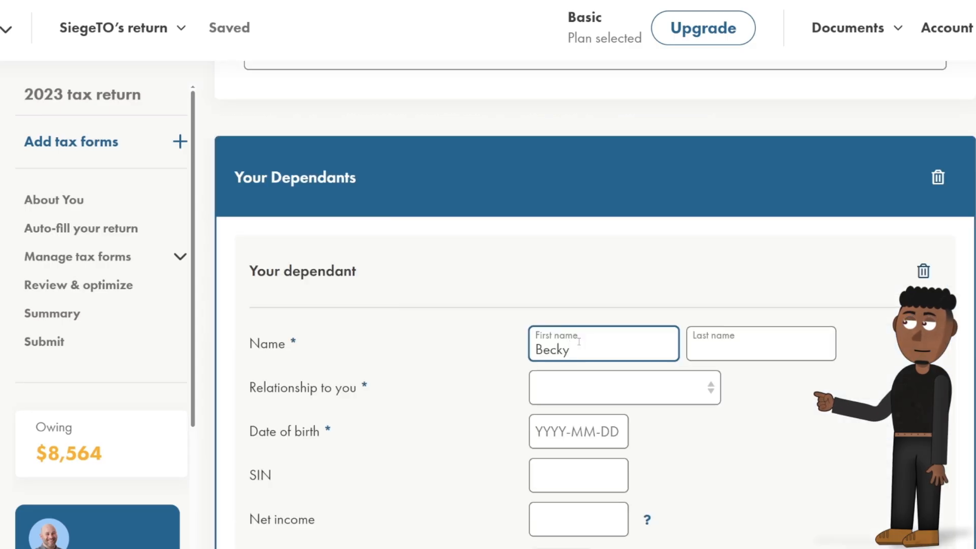
key(Tab)
text(Smith)
key(Tab)
click(610, 388)
click(595, 179)
click(551, 309)
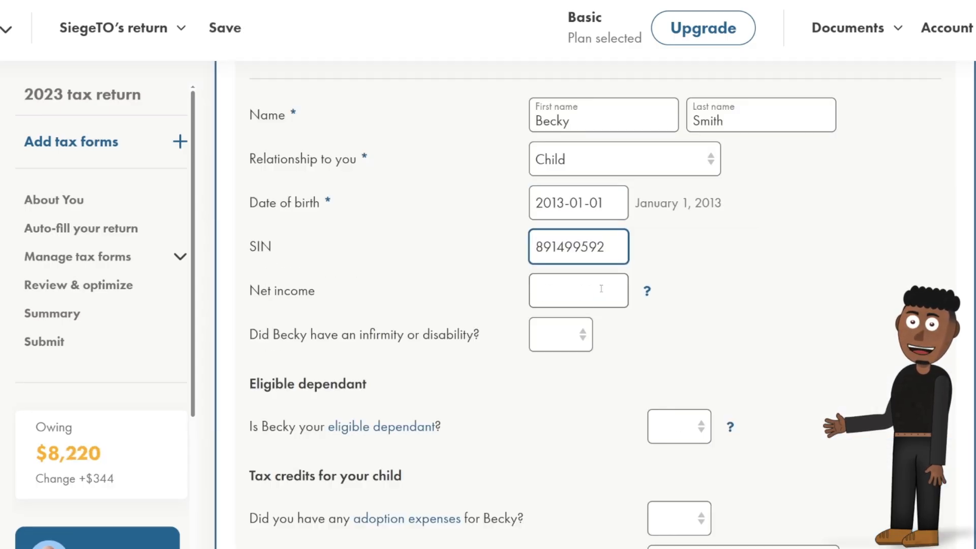
click(599, 290)
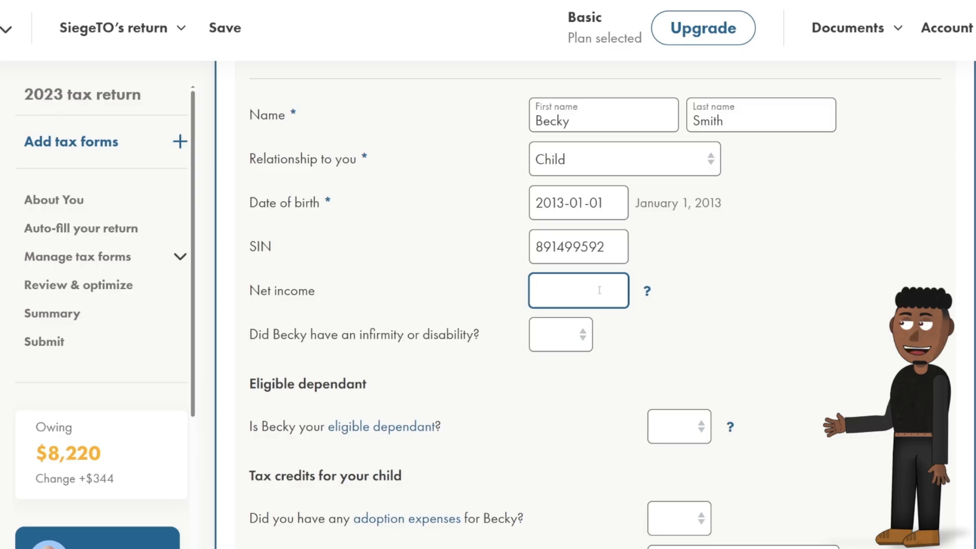
Answer Yes to disability, eligible dependant, child care expenses and post-secondary study for the child.
click(580, 350)
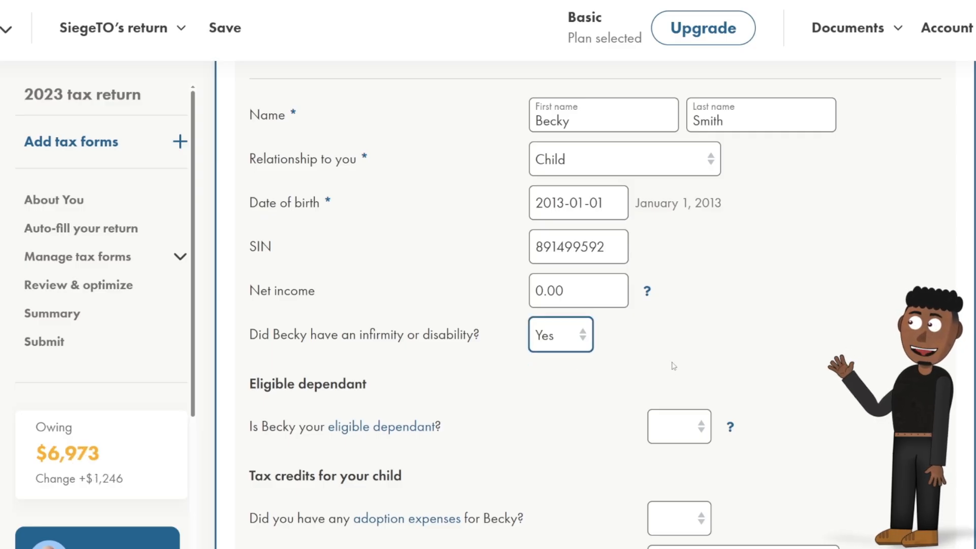
scroll(673, 366, down, 3)
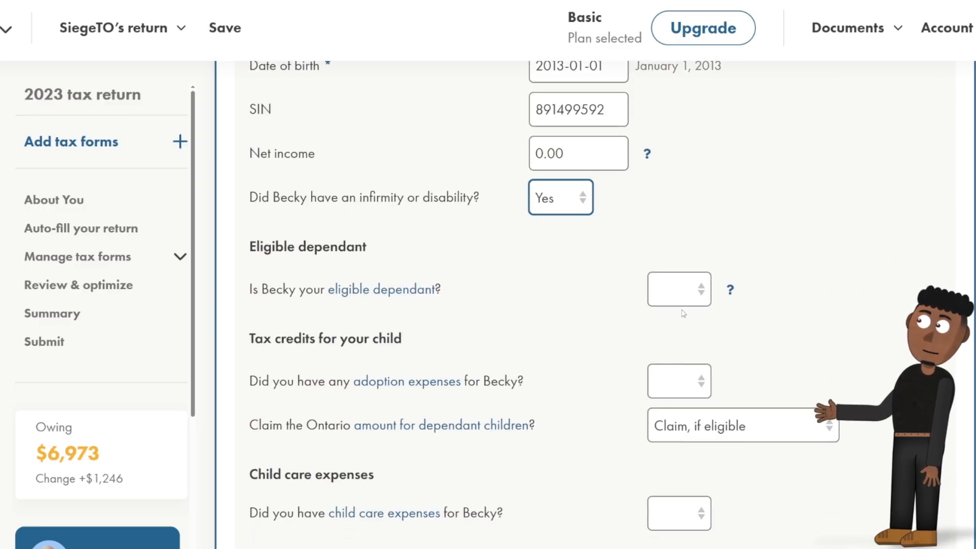
click(700, 290)
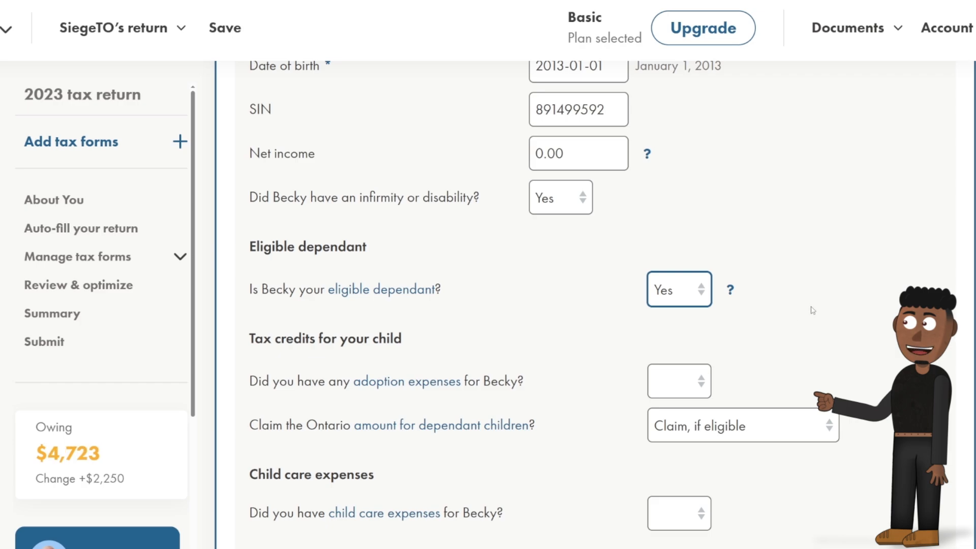
scroll(812, 310, down, 3)
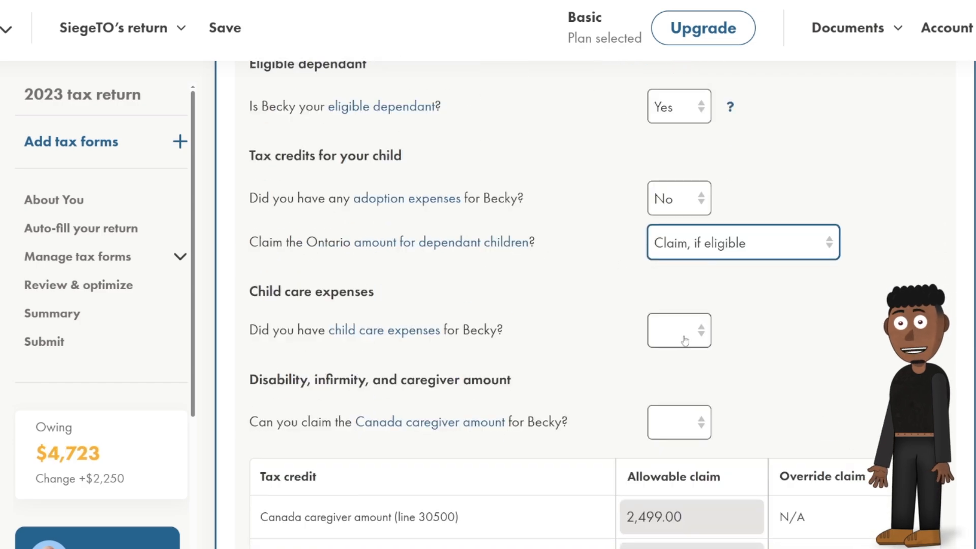
click(685, 341)
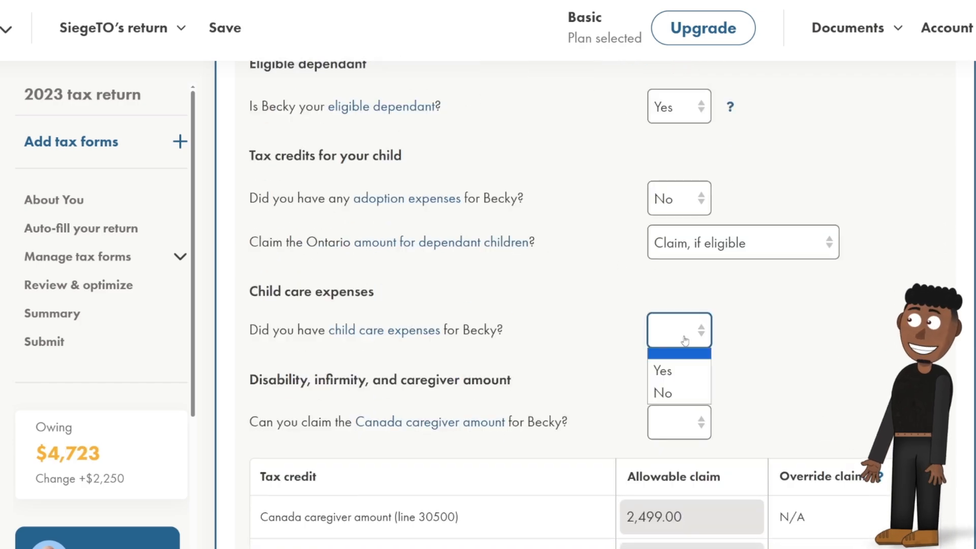
click(691, 370)
scroll(876, 320, down, 3)
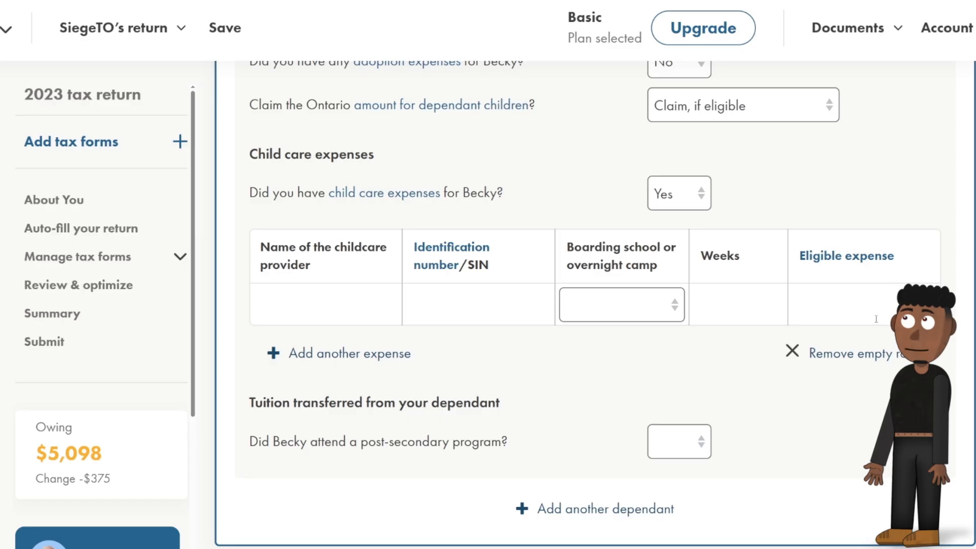
click(683, 452)
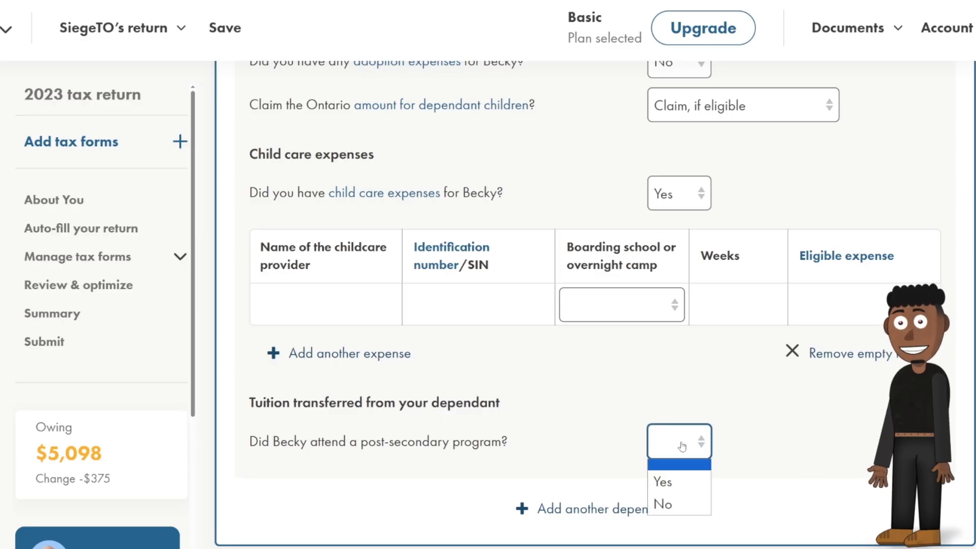
click(686, 481)
scroll(696, 435, down, 2)
scroll(696, 435, down, 3)
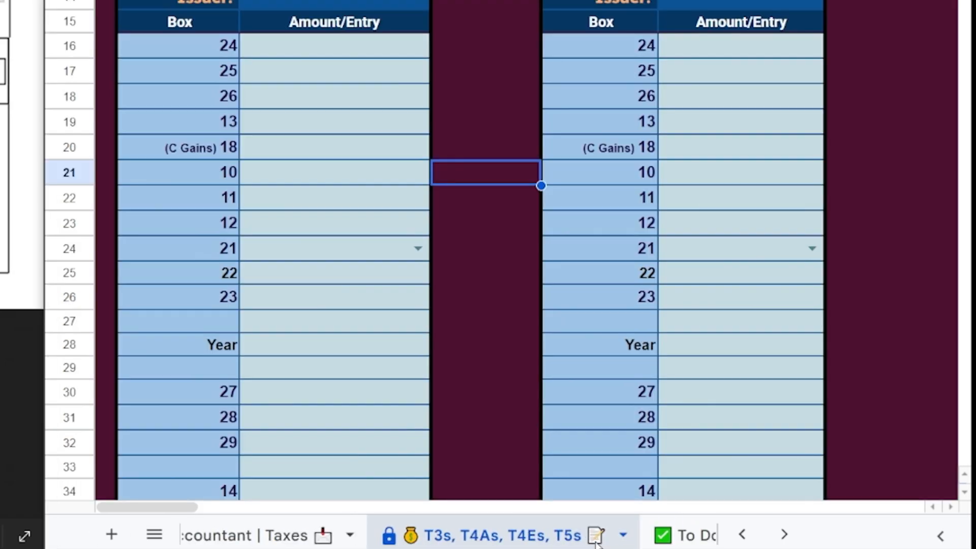
Add an Investment Income T5 form with the box 13 interest type set to Bank.
scroll(596, 543, down, 3)
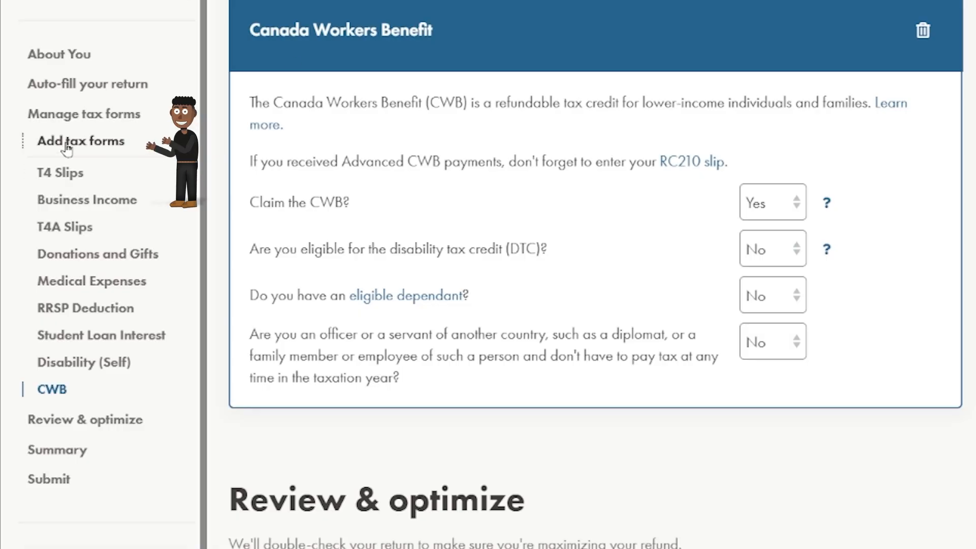
click(66, 147)
click(357, 83)
text(T5)
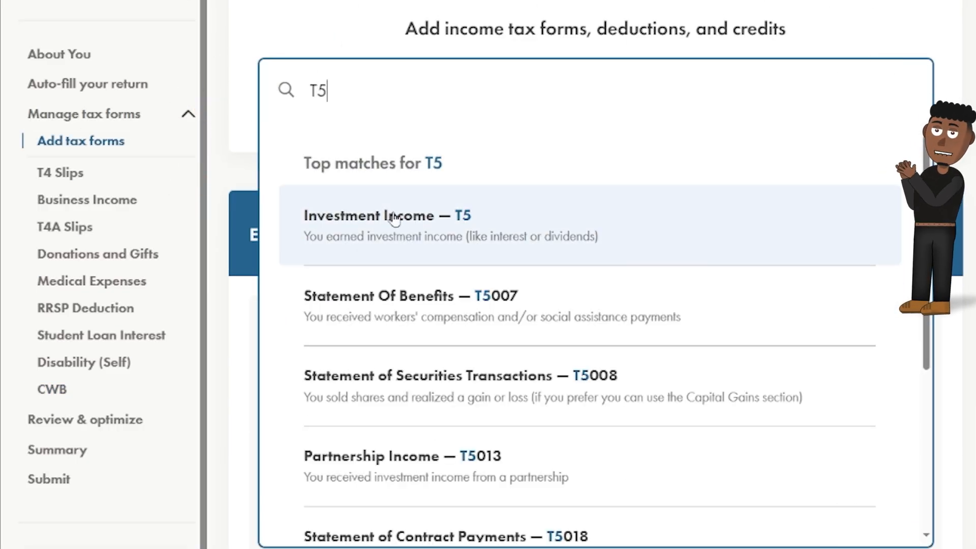
click(394, 217)
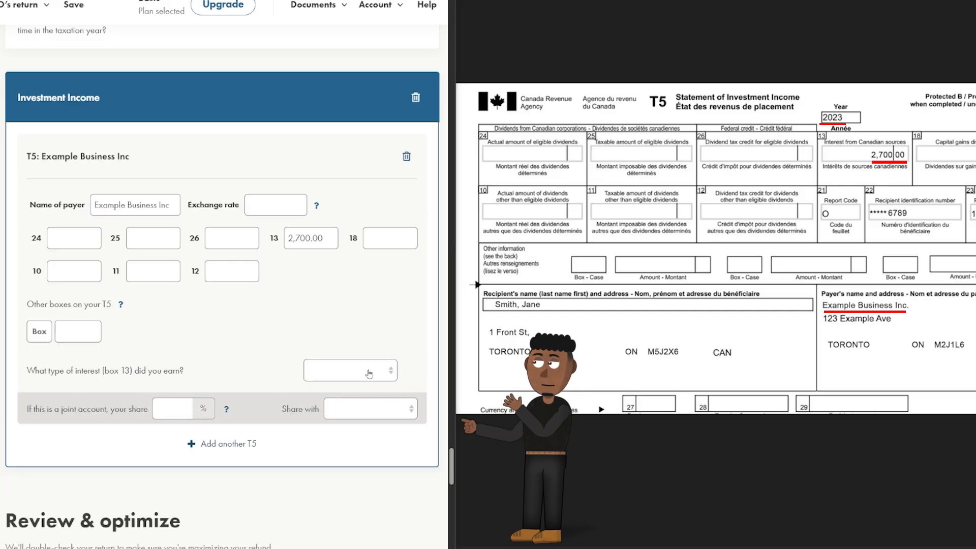
click(350, 371)
click(359, 398)
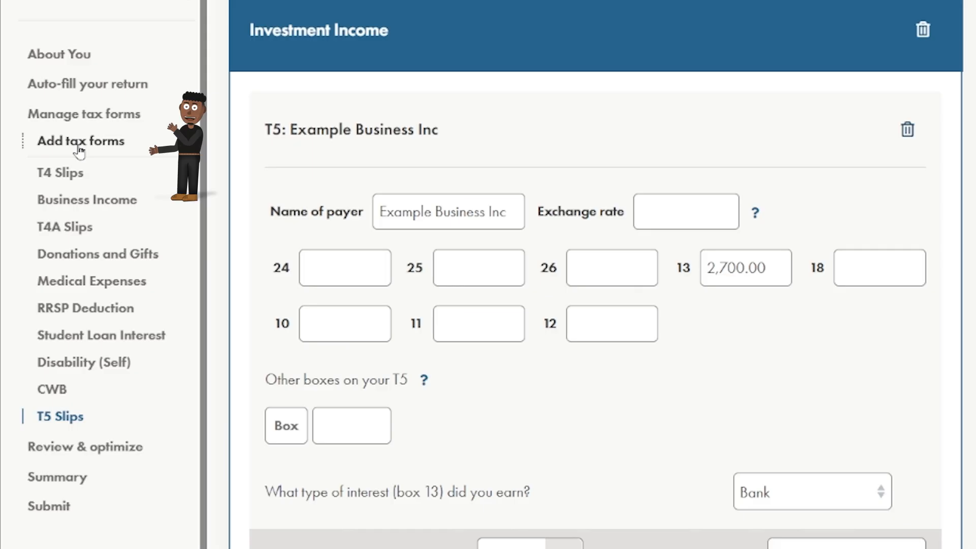
Add a Trust Allocations T3 form to the return.
click(77, 143)
click(448, 77)
text(T3)
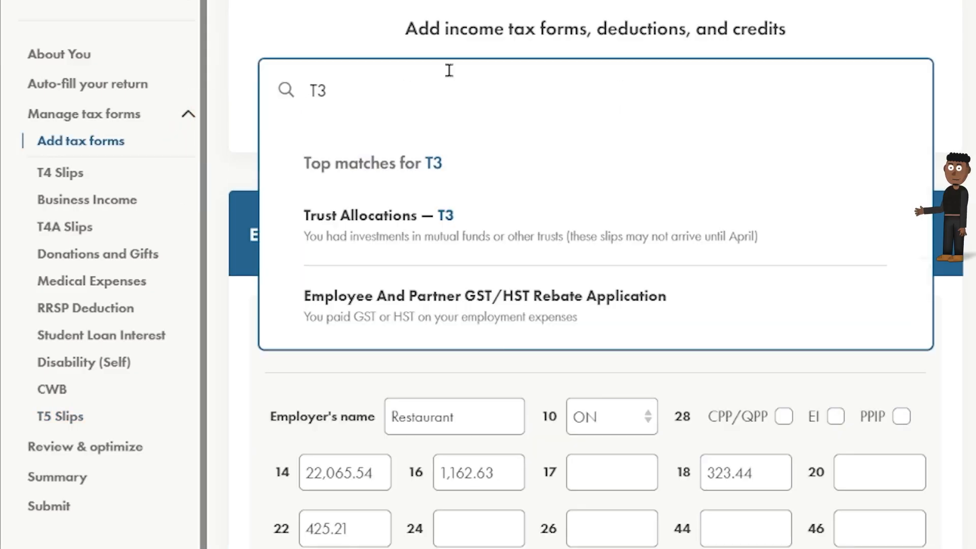
click(476, 228)
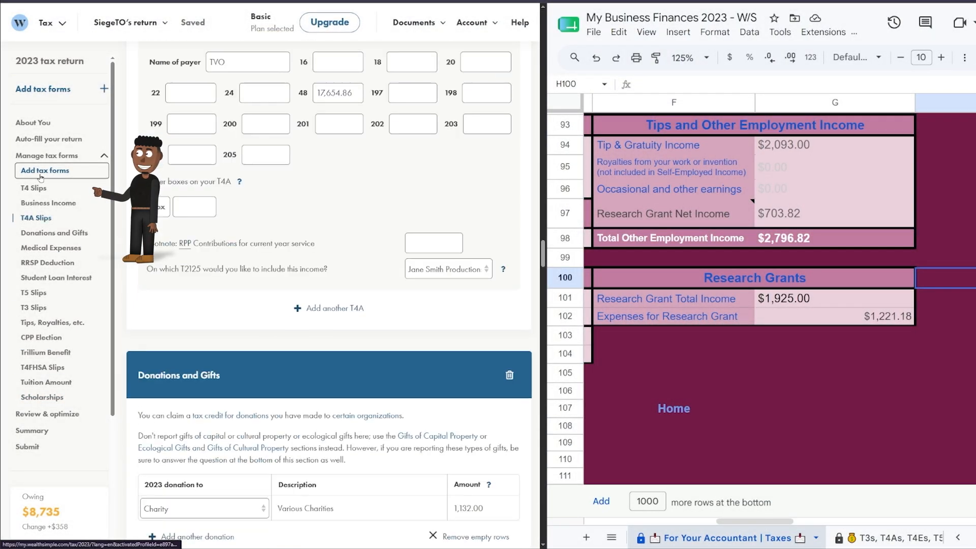
Add the Instalment Payments section to the return via the 'insta' search.
click(41, 176)
click(216, 144)
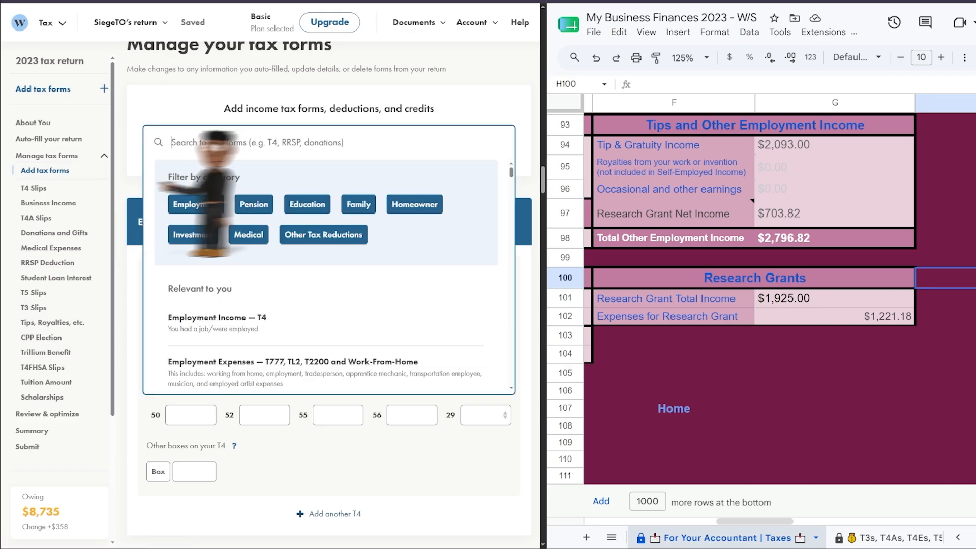
text(insta)
click(208, 211)
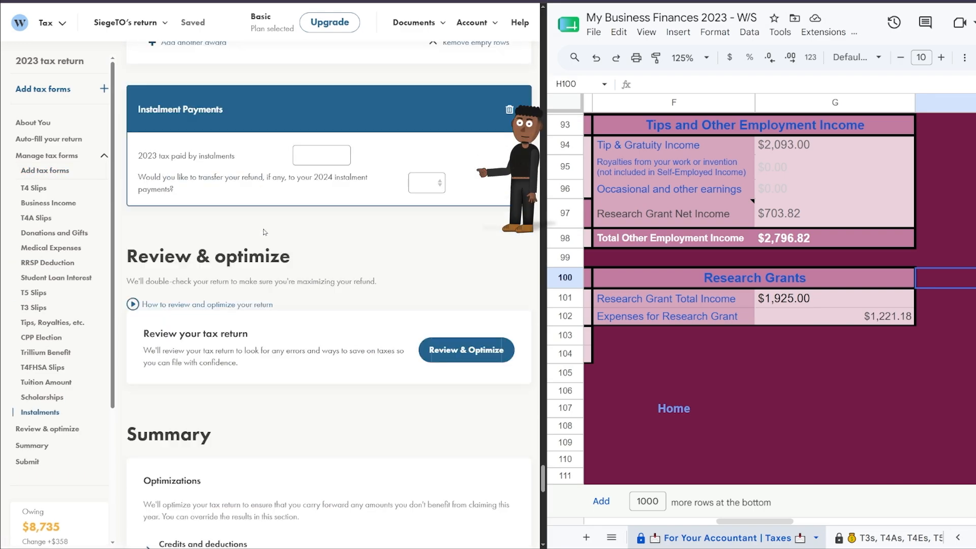
Enter the tracker's $7,000.00 prepaid tax as 2023 instalments, answer the refund-transfer question, and proceed to Submit.
mouse_move(668, 414)
click(678, 435)
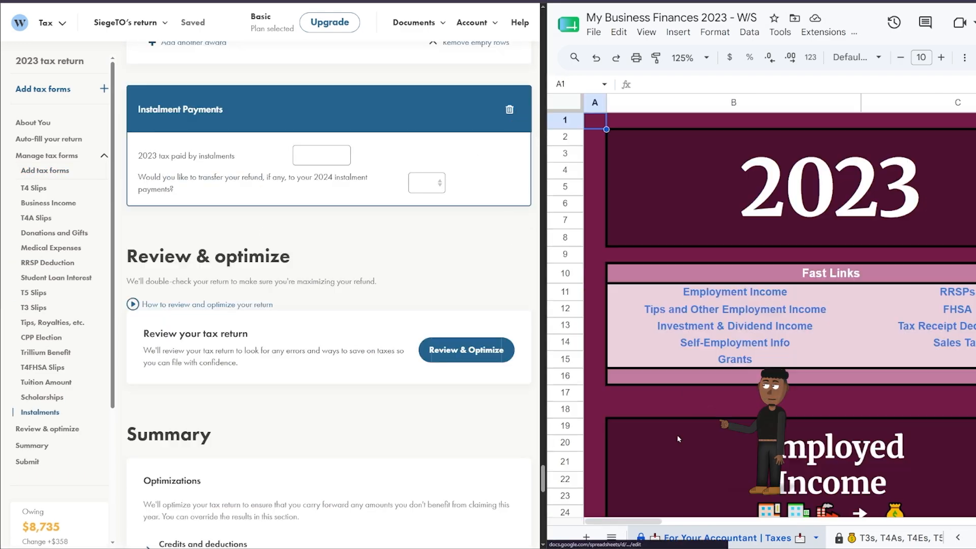
mouse_move(712, 347)
click(714, 373)
scroll(703, 367, down, 4)
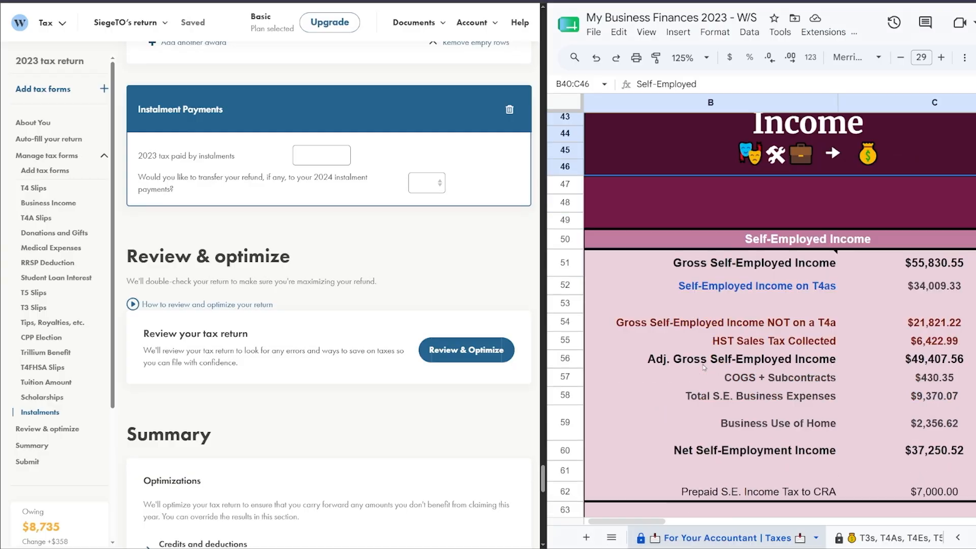
click(955, 334)
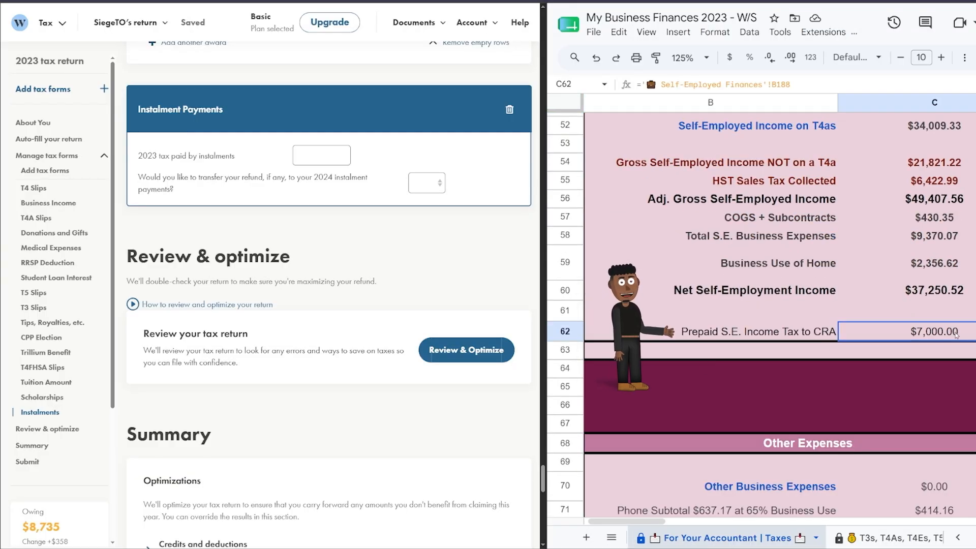
click(308, 158)
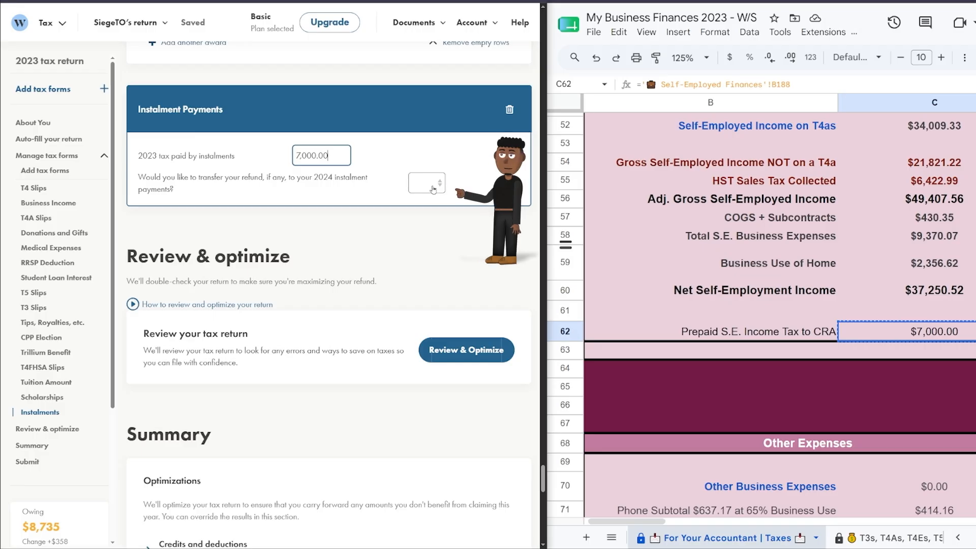
click(427, 183)
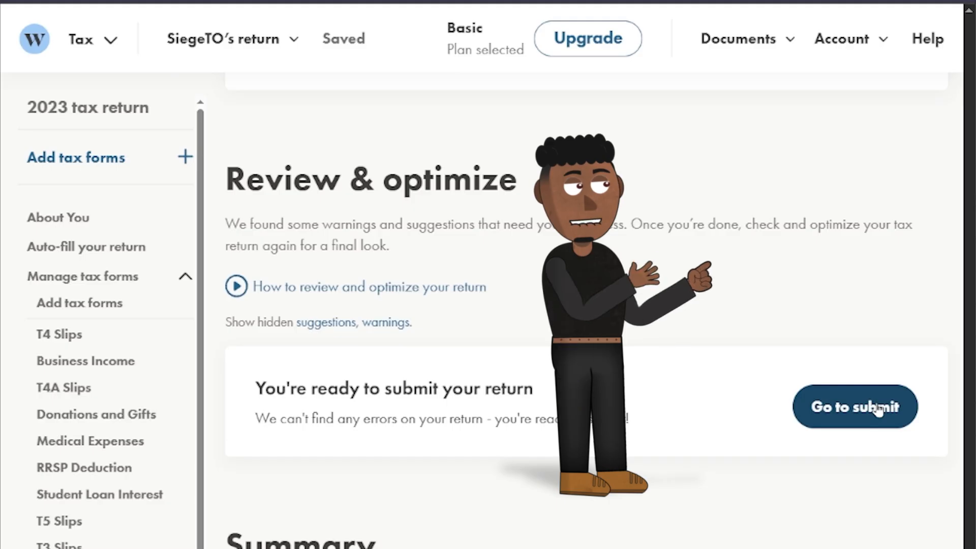
click(876, 408)
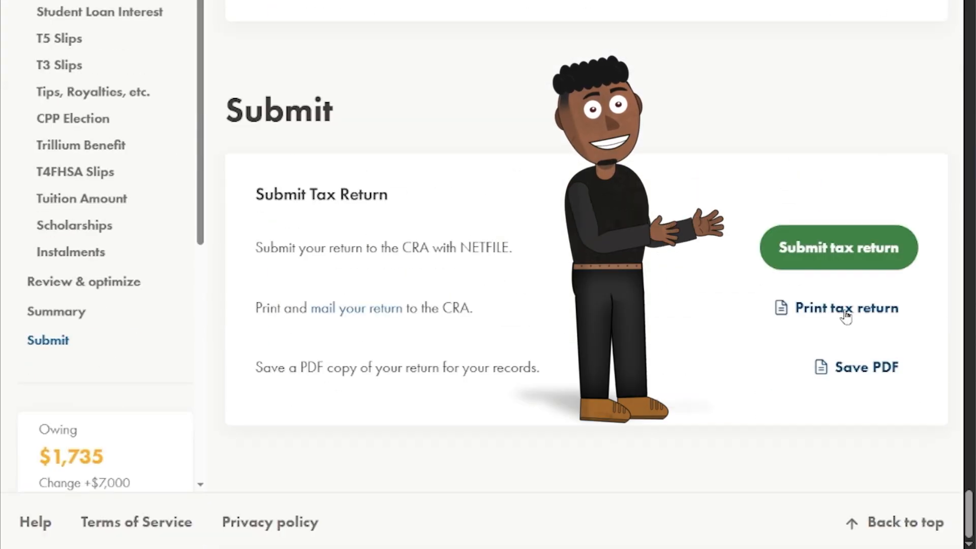